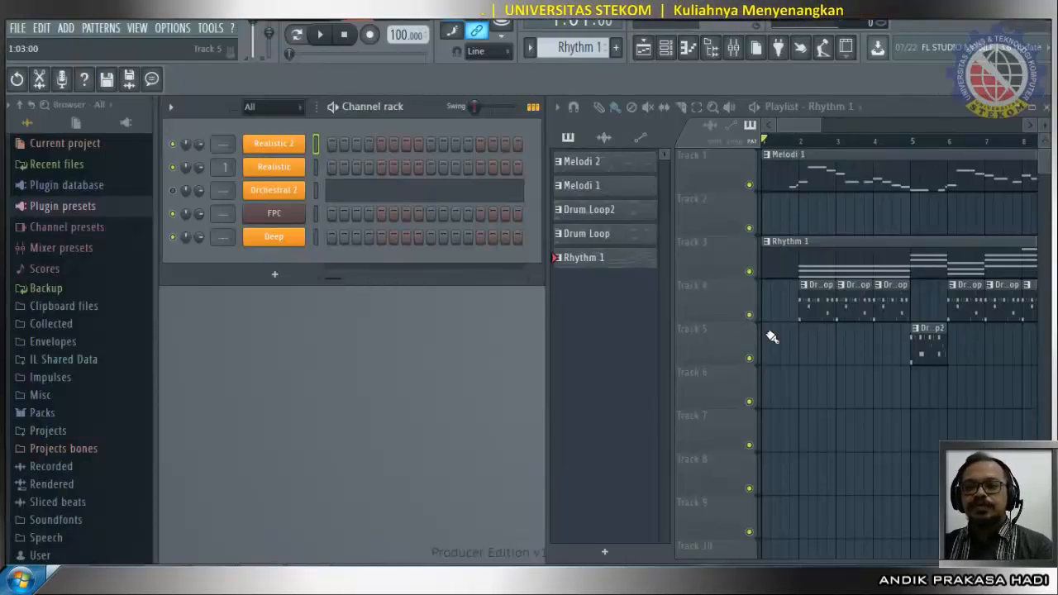
Rename the Drum Loop pattern as Drum Loop1.
right_click(606, 237)
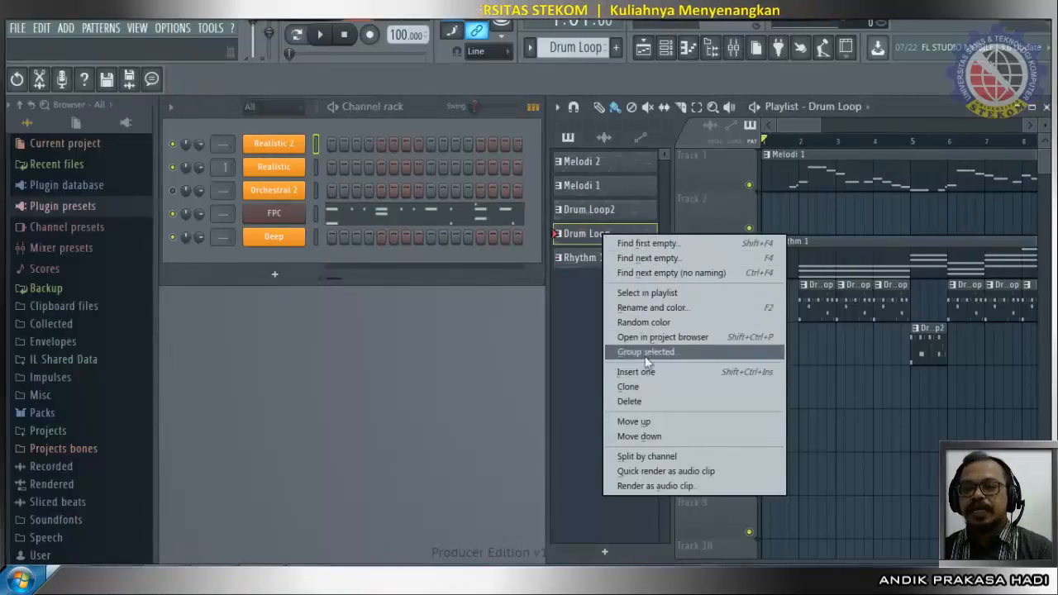
left_click(661, 307)
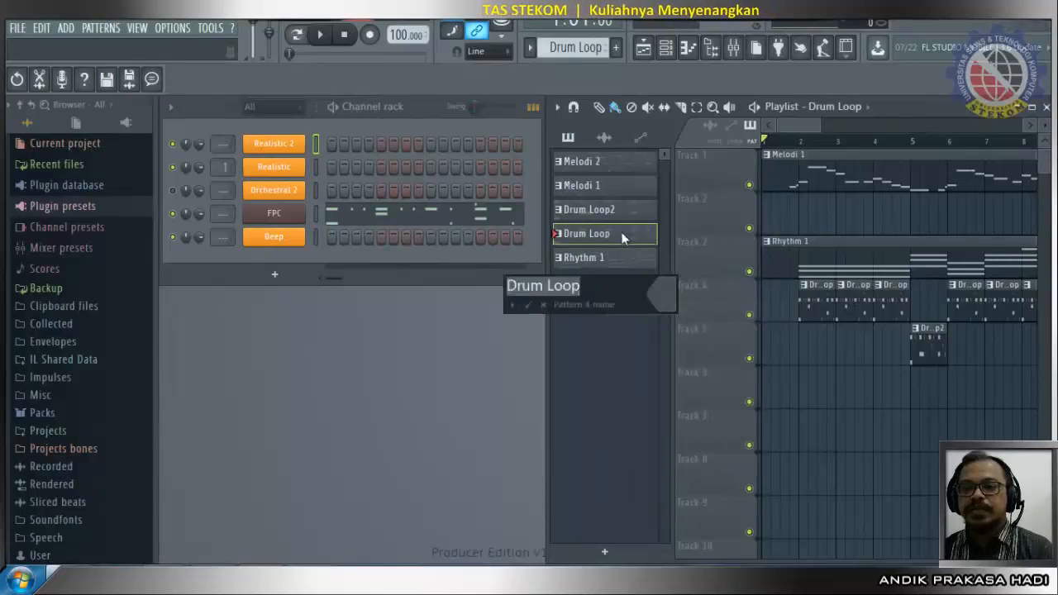
left_click(595, 281)
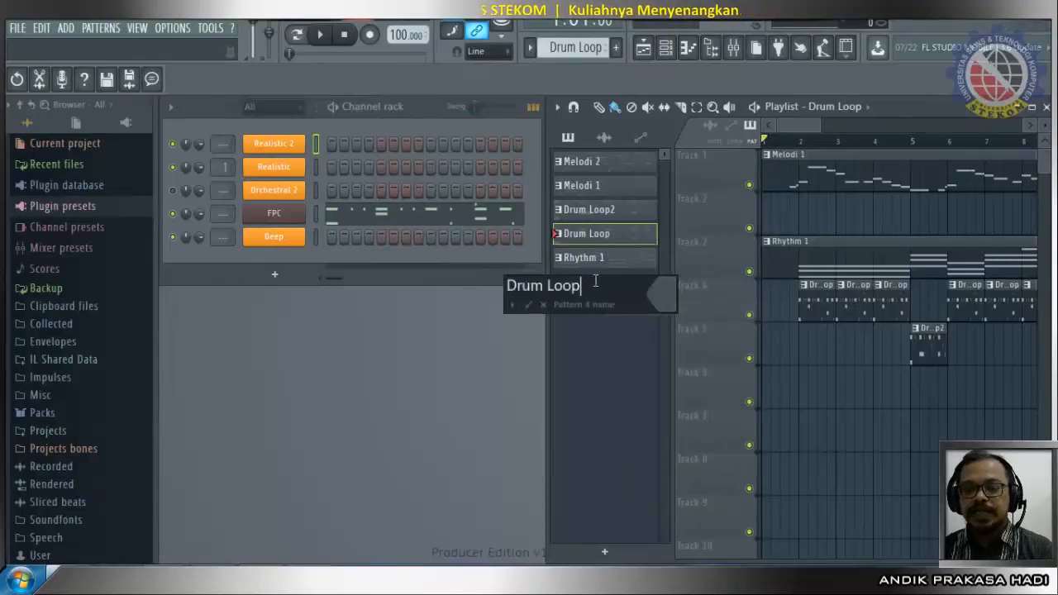
type("1")
key("Return")
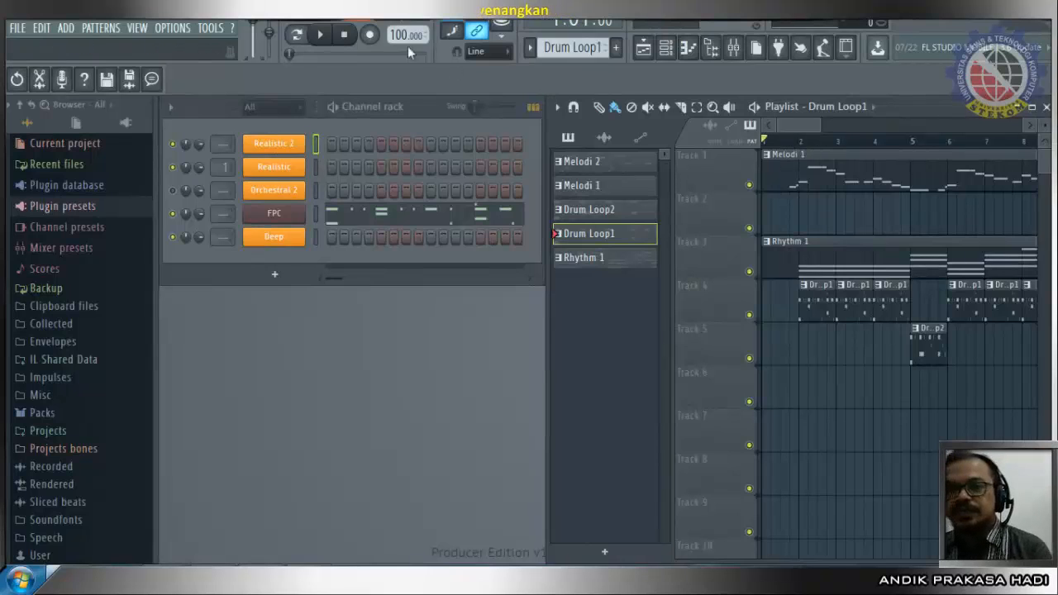
Play the arrangement from the start twice, following the second playback past bar 7 in the playlist, and stop it.
left_click(324, 37)
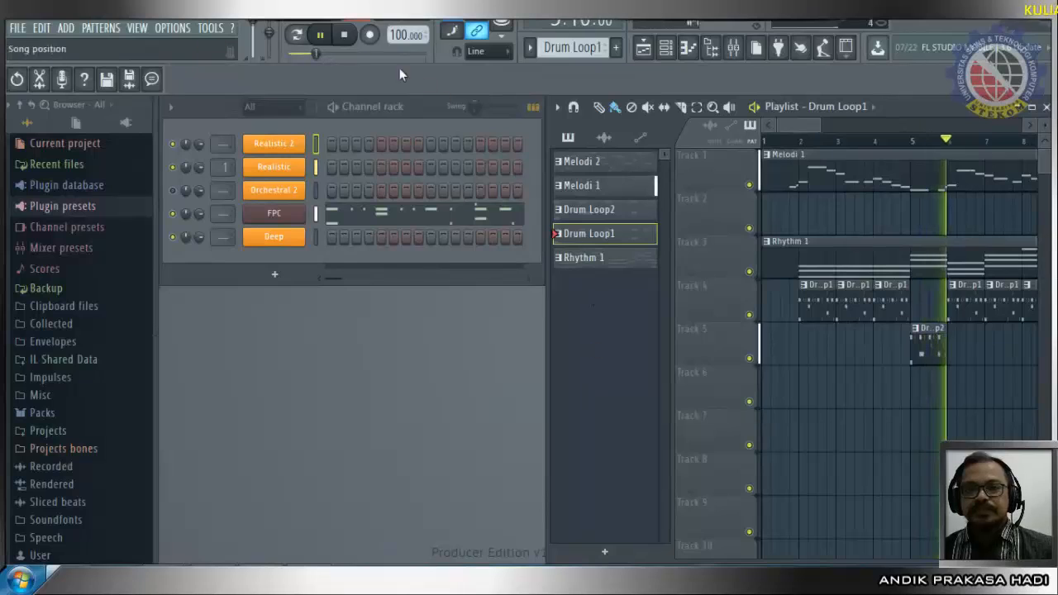
left_click(346, 39)
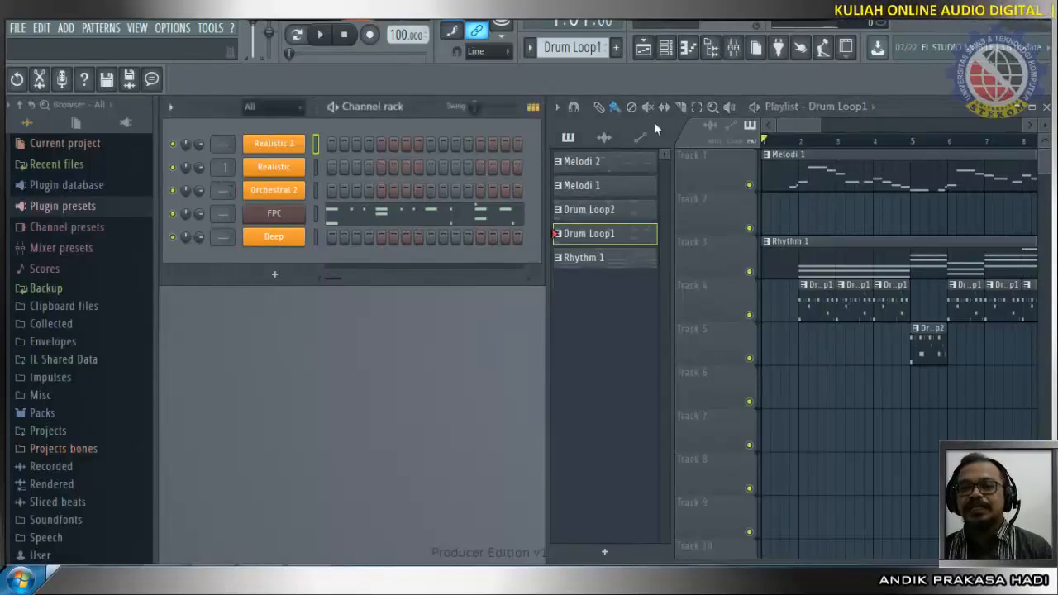
left_click(320, 36)
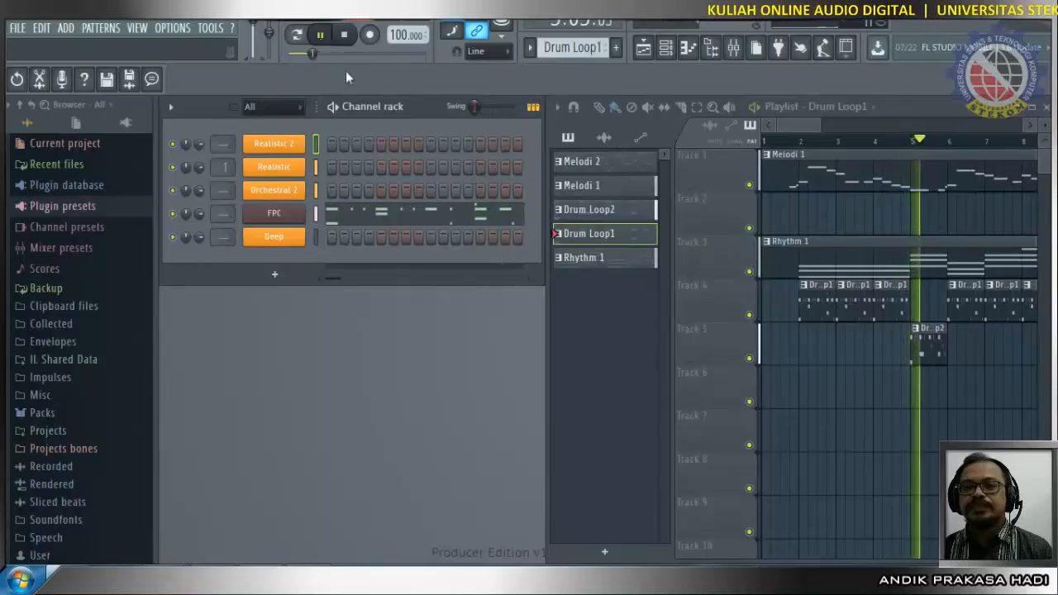
left_click_drag(808, 126, 842, 130)
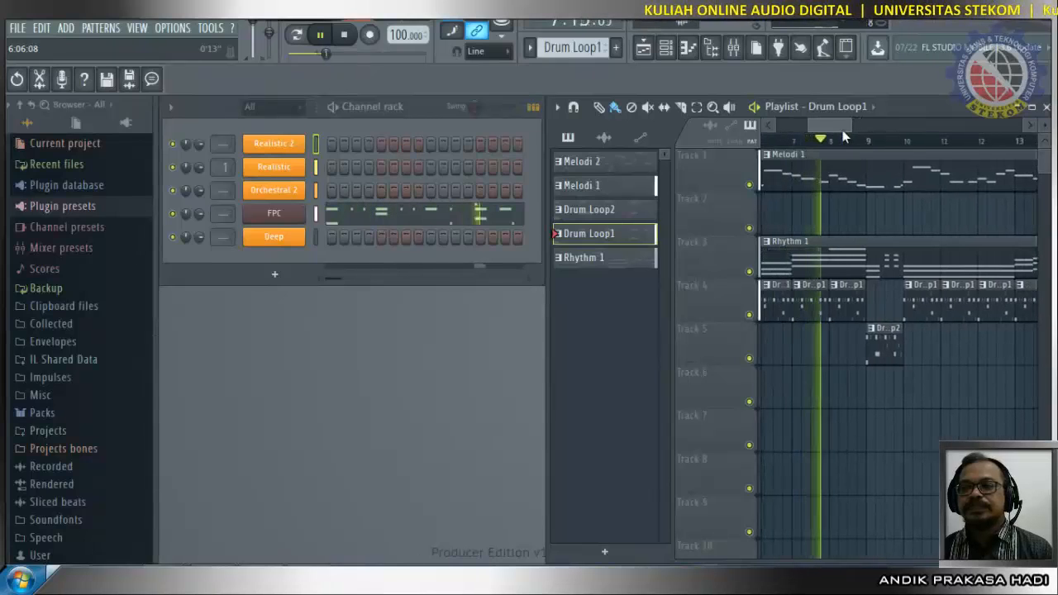
left_click(349, 43)
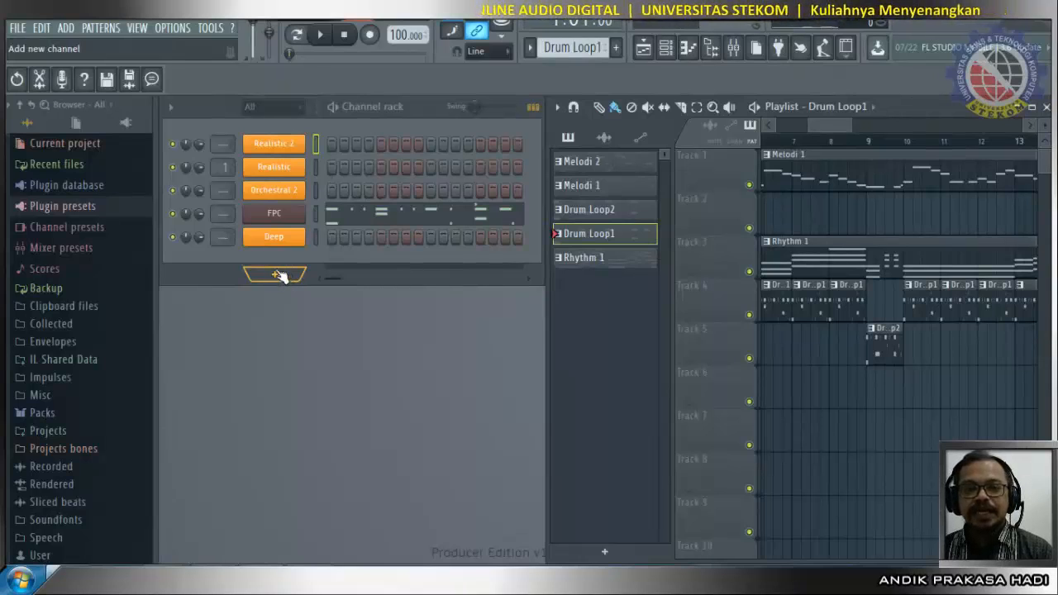
Browse the generator plugin presets down to the Sytrus instrument categories.
left_click(21, 207)
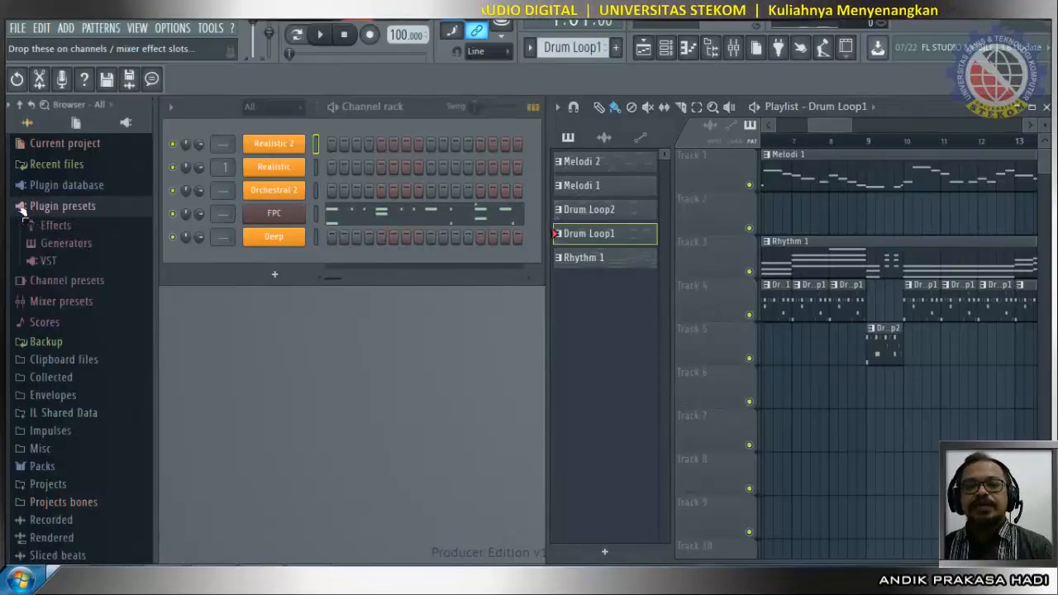
left_click(29, 241)
scroll(30, 250, "down", 5)
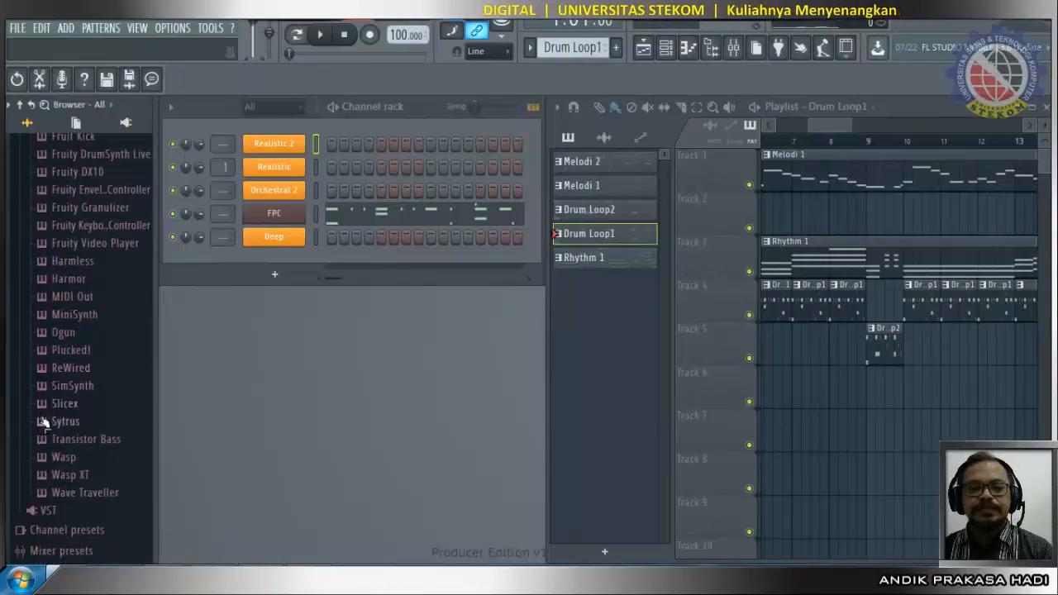
left_click(62, 422)
scroll(111, 404, "down", 5)
scroll(111, 404, "up", 2)
scroll(111, 404, "up", 3)
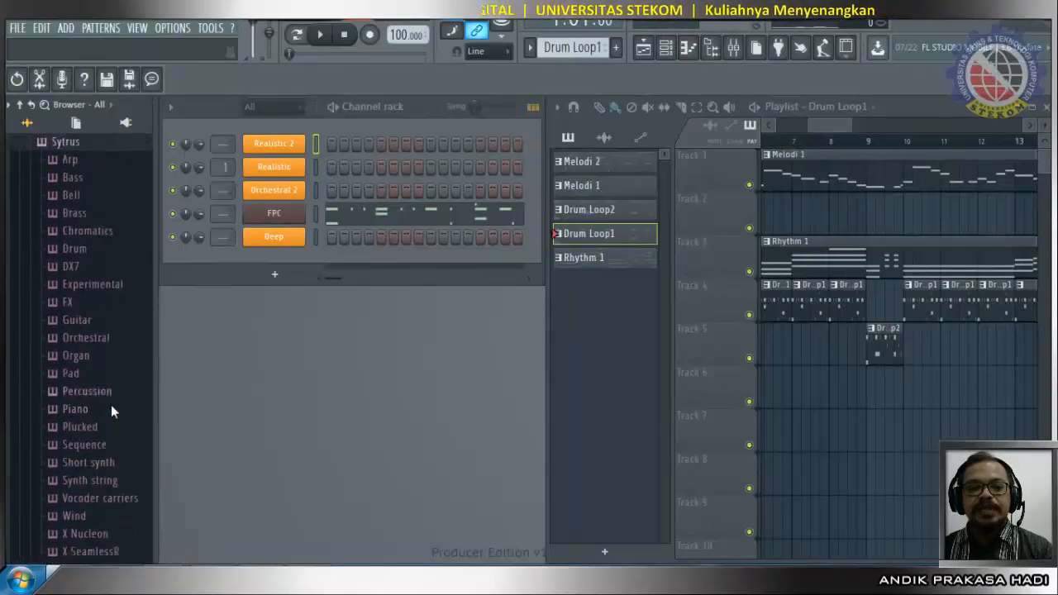
Examine which Sytrus presets the Orchestral and Organ categories offer for the song's channels.
left_click(88, 337)
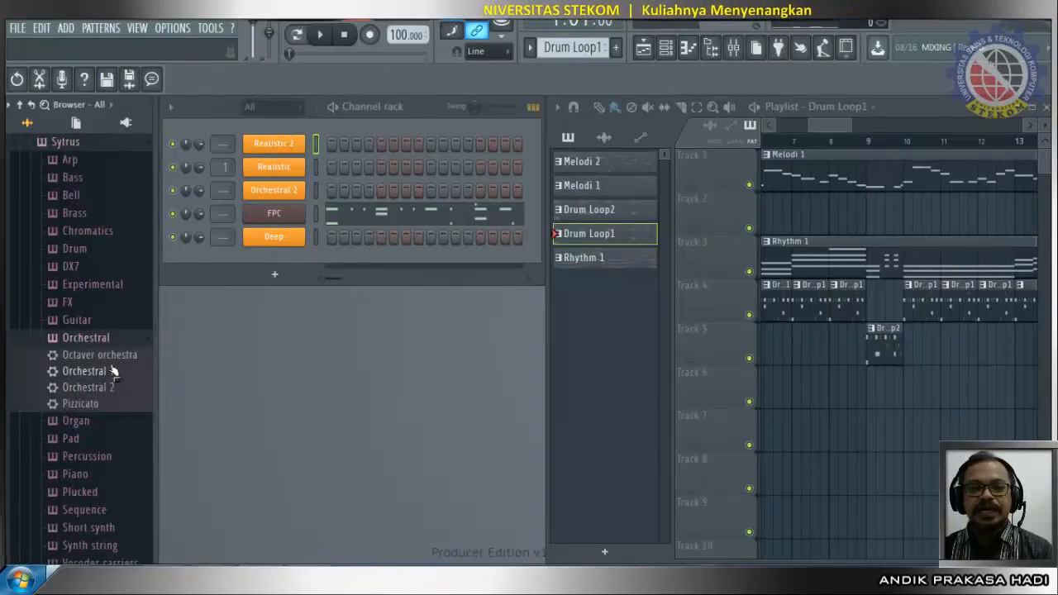
left_click(55, 338)
left_click(54, 355)
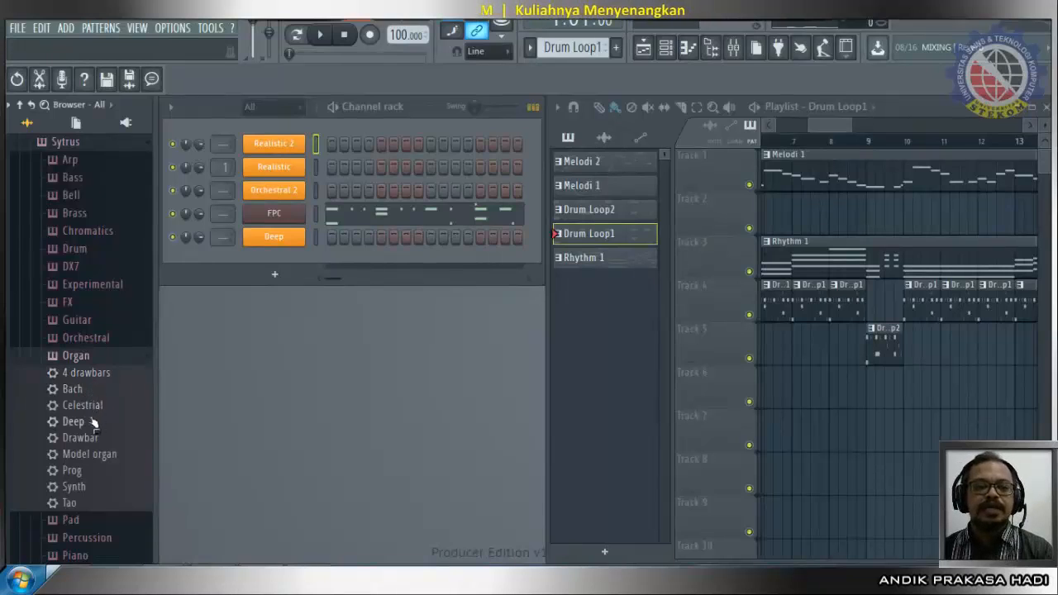
scroll(93, 421, "down", 1)
scroll(91, 417, "down", 4)
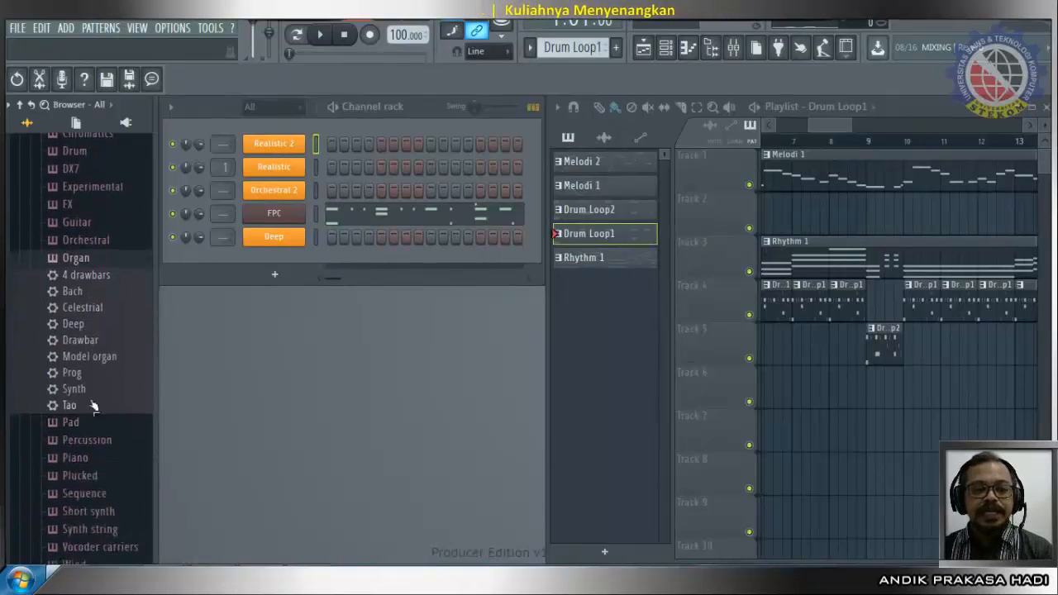
left_click(58, 259)
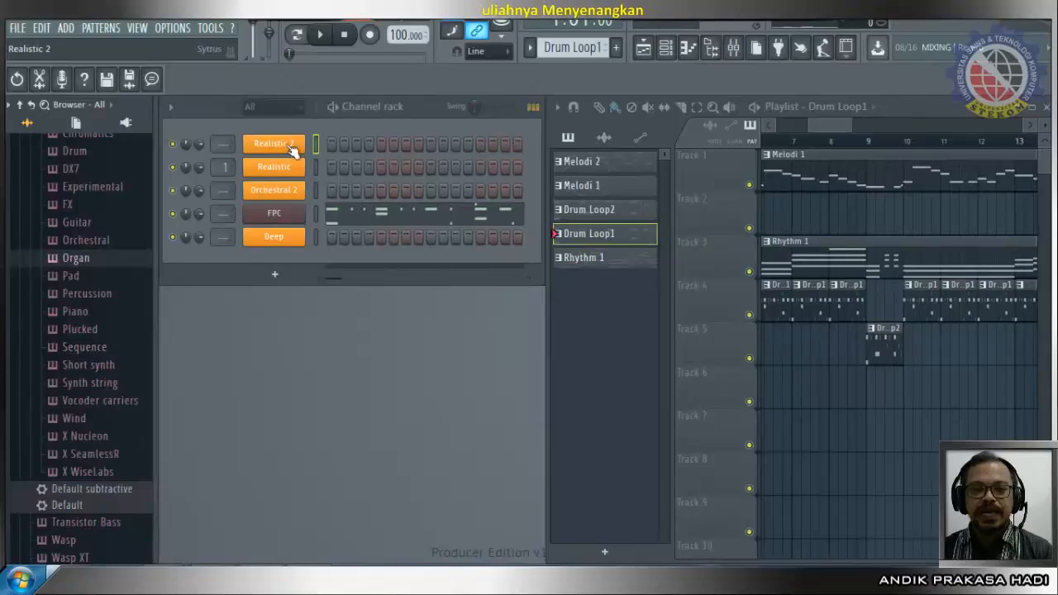
Examine the Sytrus Piano presets, including the Realistic variants, and close the category.
left_click(52, 310)
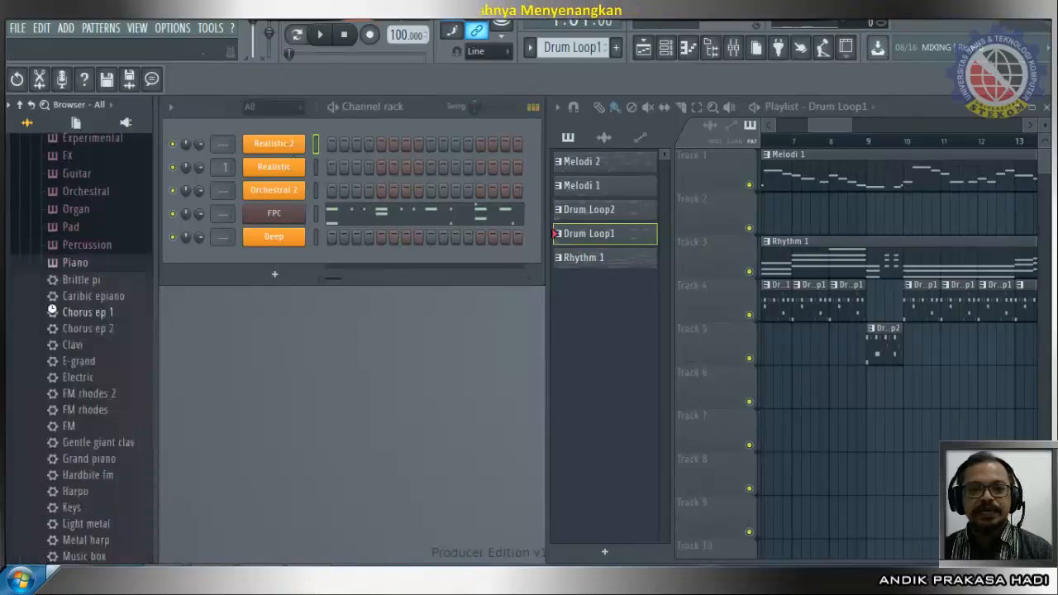
scroll(111, 297, "down", 9)
scroll(111, 310, "up", 5)
scroll(106, 267, "down", 10)
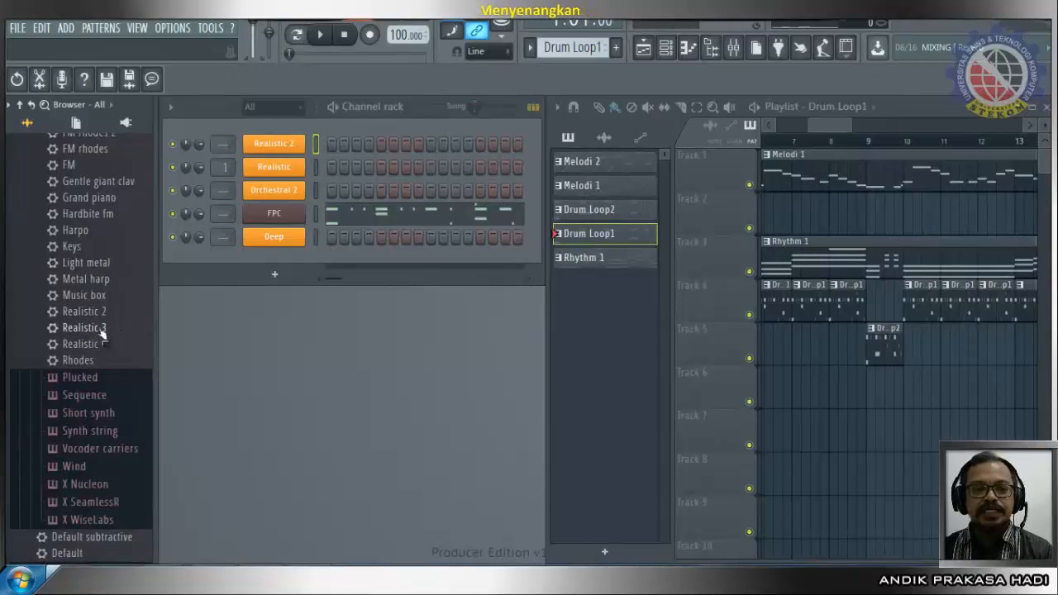
scroll(105, 330, "up", 3)
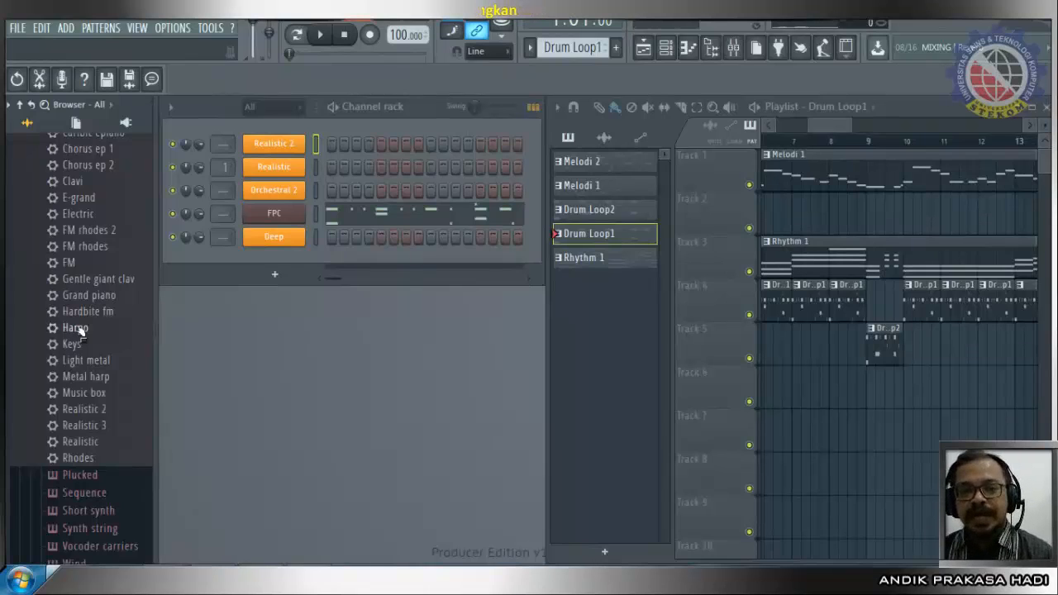
scroll(118, 330, "up", 6)
scroll(116, 329, "down", 6)
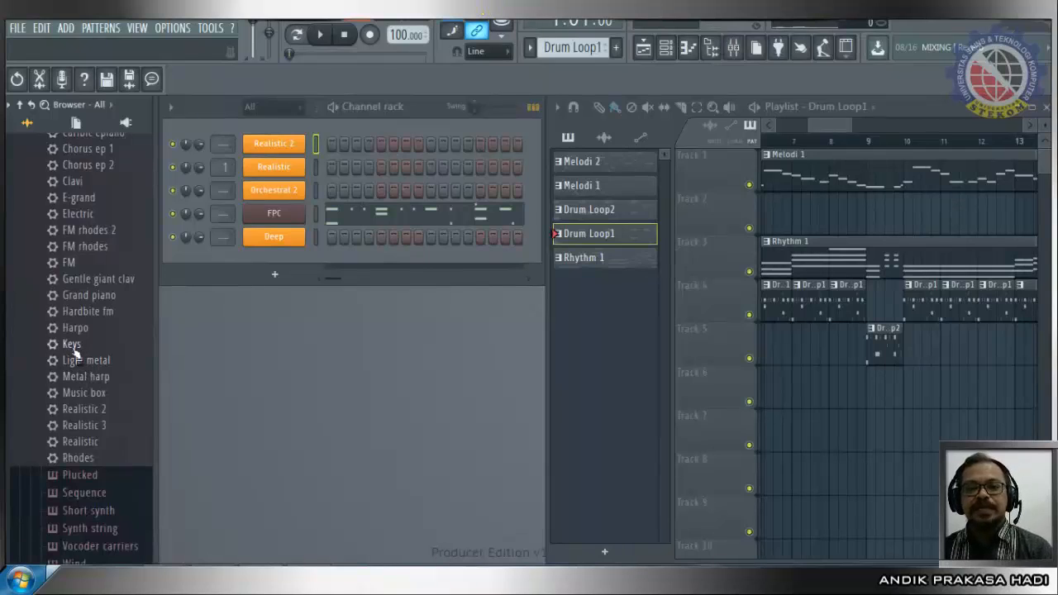
scroll(73, 351, "up", 3)
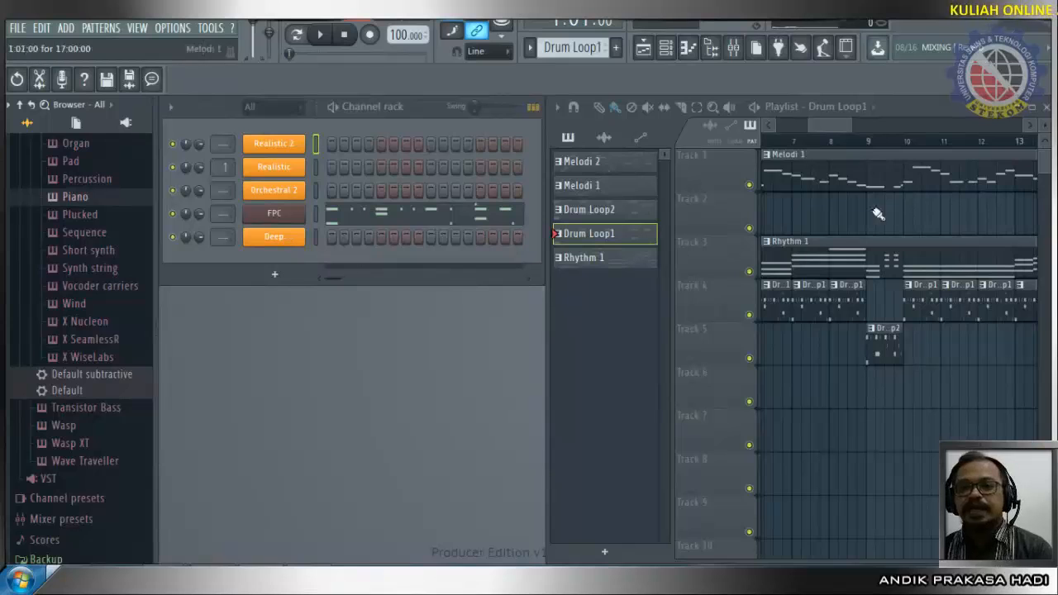
Look over the playlist arrangement from bar 1 to the Melodi 2 clip and return to the beginning.
left_click_drag(839, 126, 797, 150)
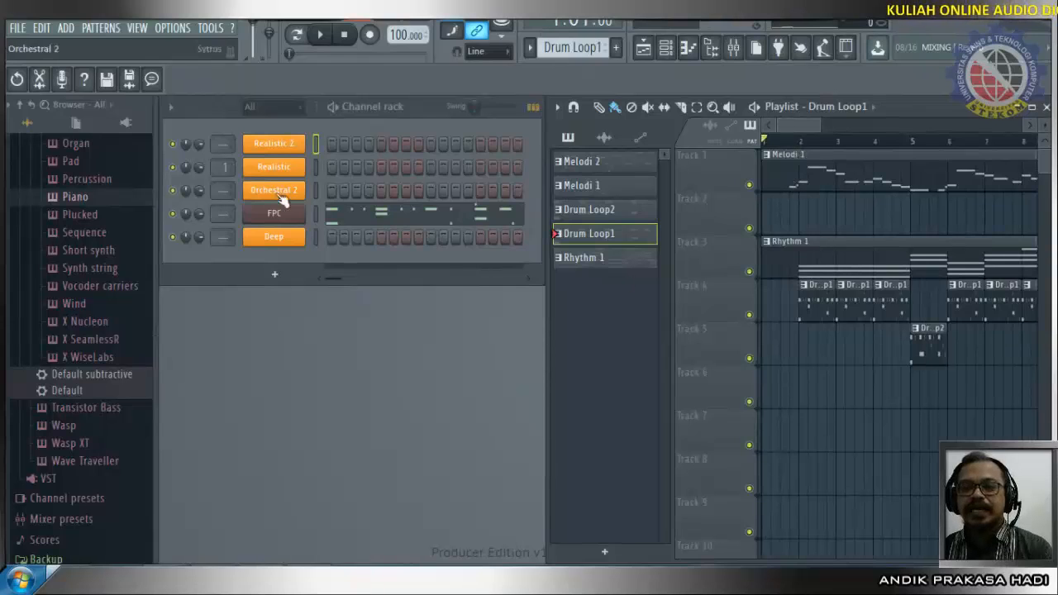
left_click_drag(785, 125, 883, 163)
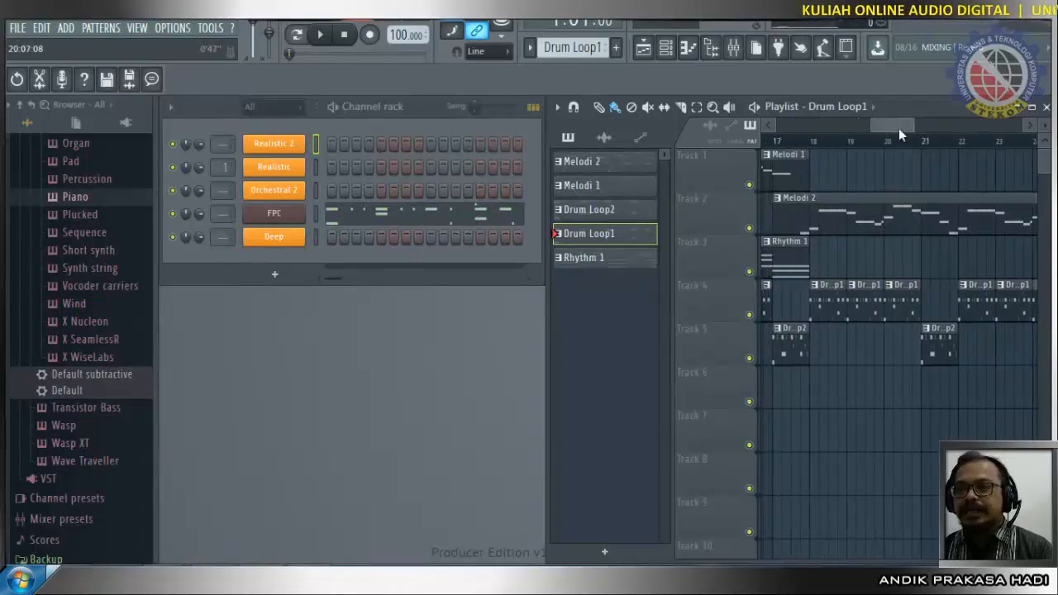
left_click_drag(899, 128, 788, 156)
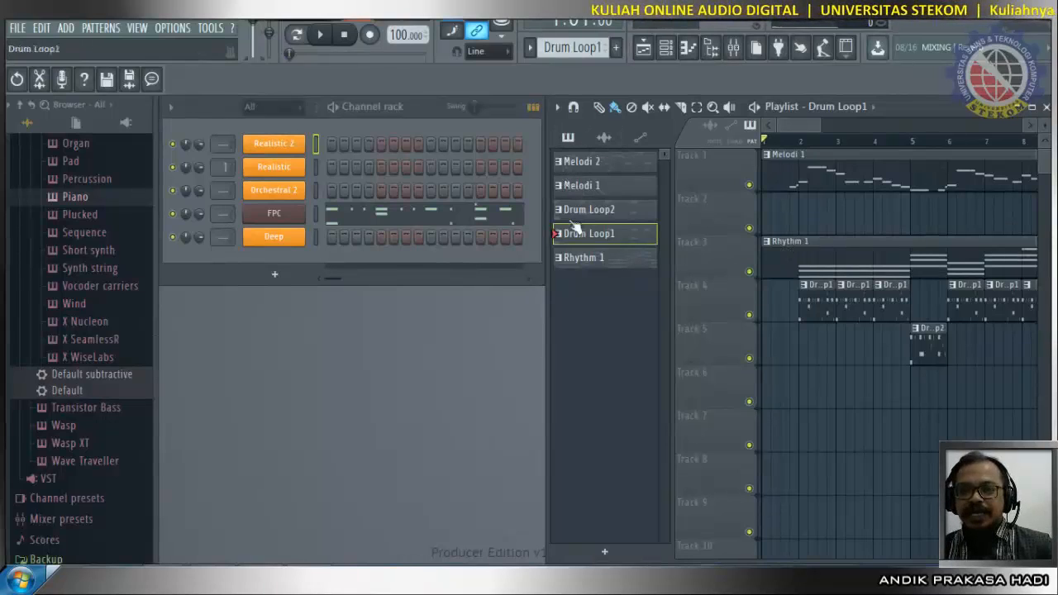
Open the Orchestral 2 channel of the Rhythm 1 pattern in the piano roll.
left_click(572, 261)
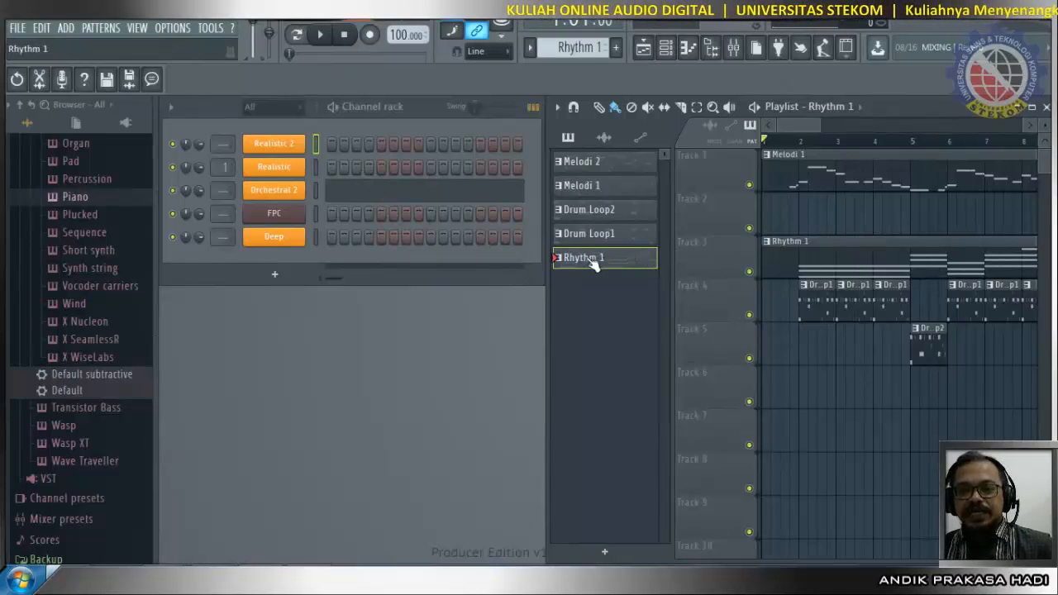
right_click(279, 190)
left_click(341, 188)
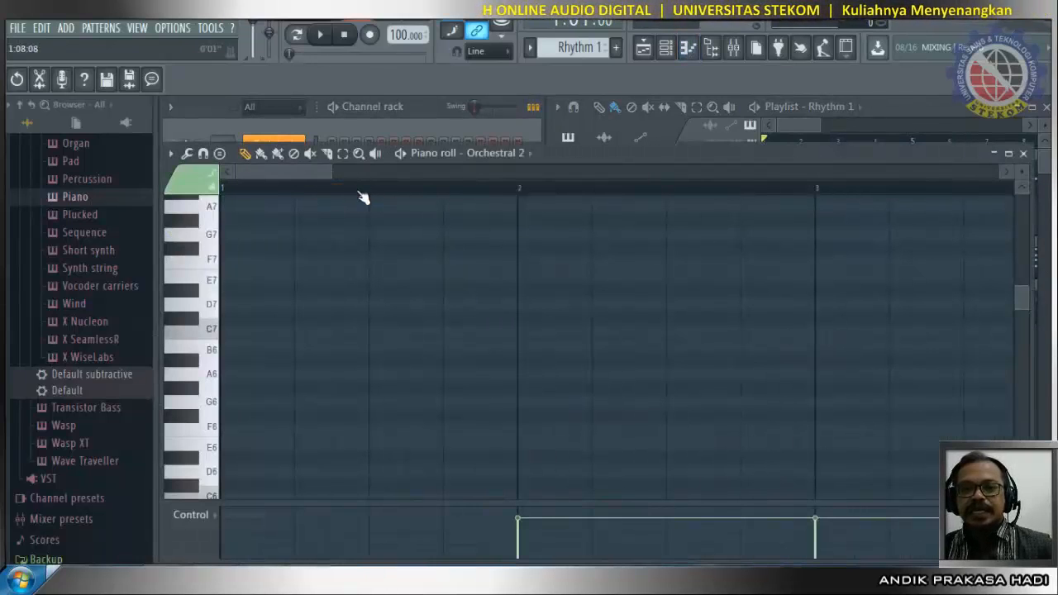
Delete the three chord notes C5, E5 and G5 in bar 2 of the Orchestral 2 part.
scroll(364, 197, "down", 3, "ctrl")
scroll(382, 267, "down", 4)
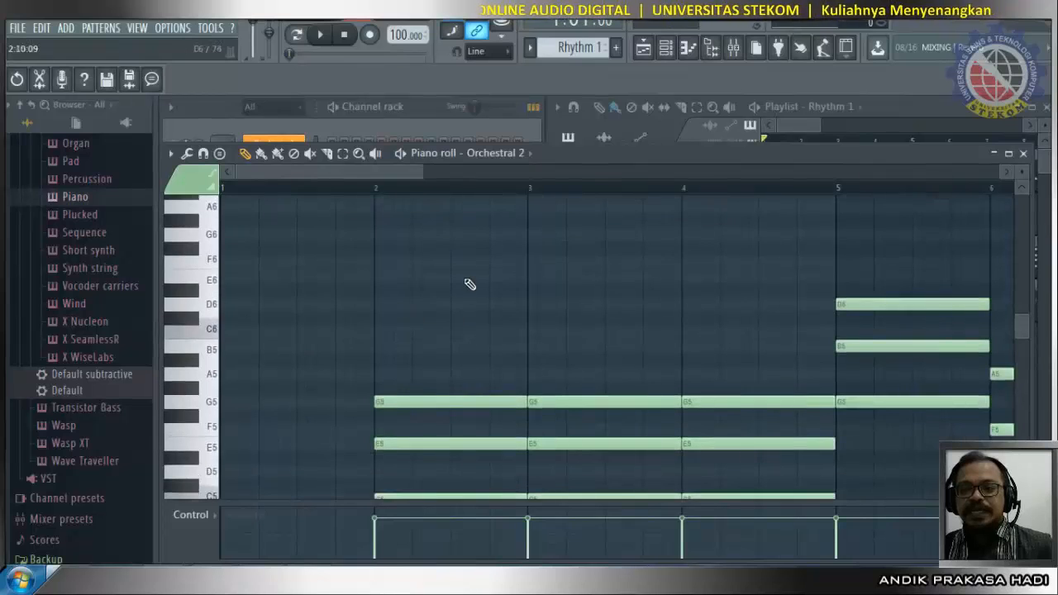
scroll(404, 191, "down", 3)
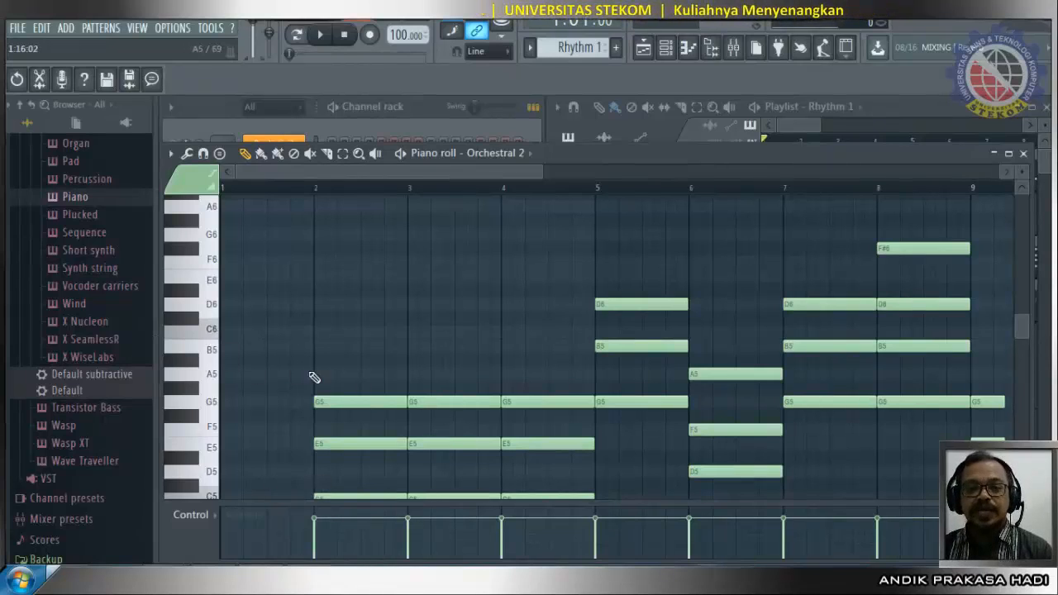
scroll(364, 425, "down", 3)
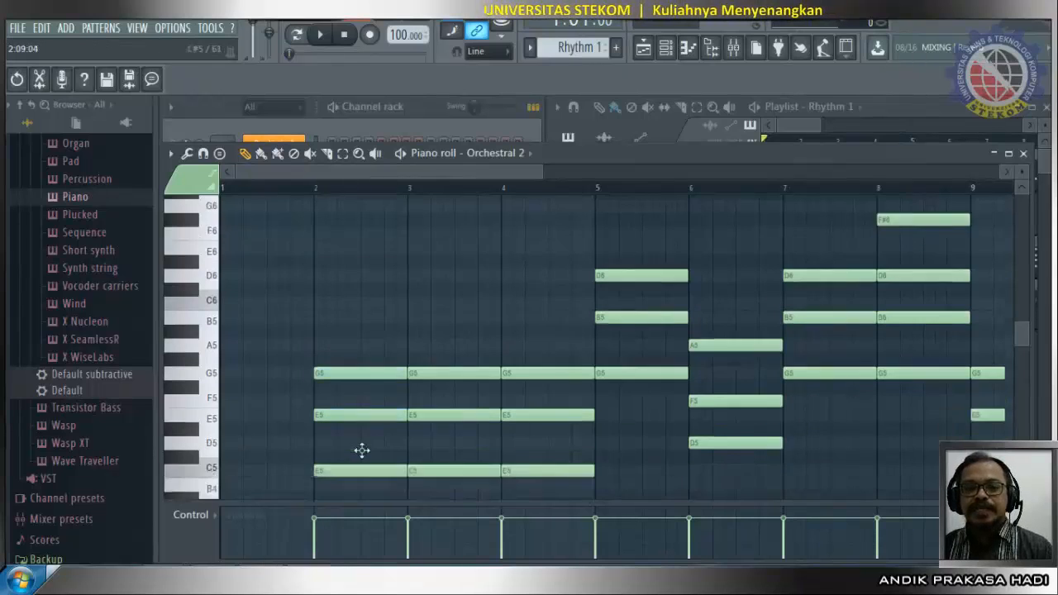
left_click_drag(366, 319, 364, 416)
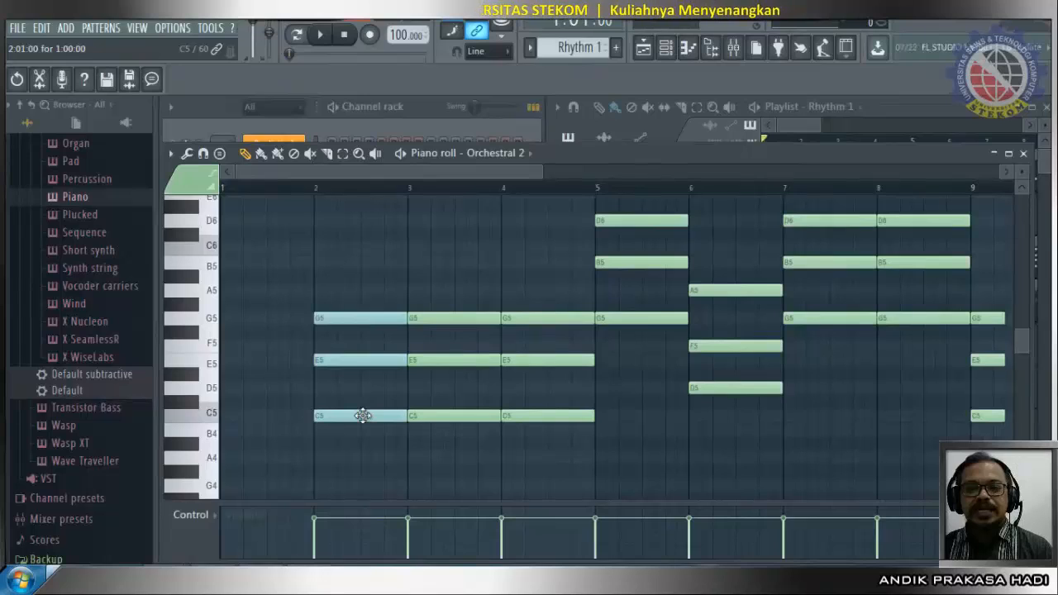
key("Delete")
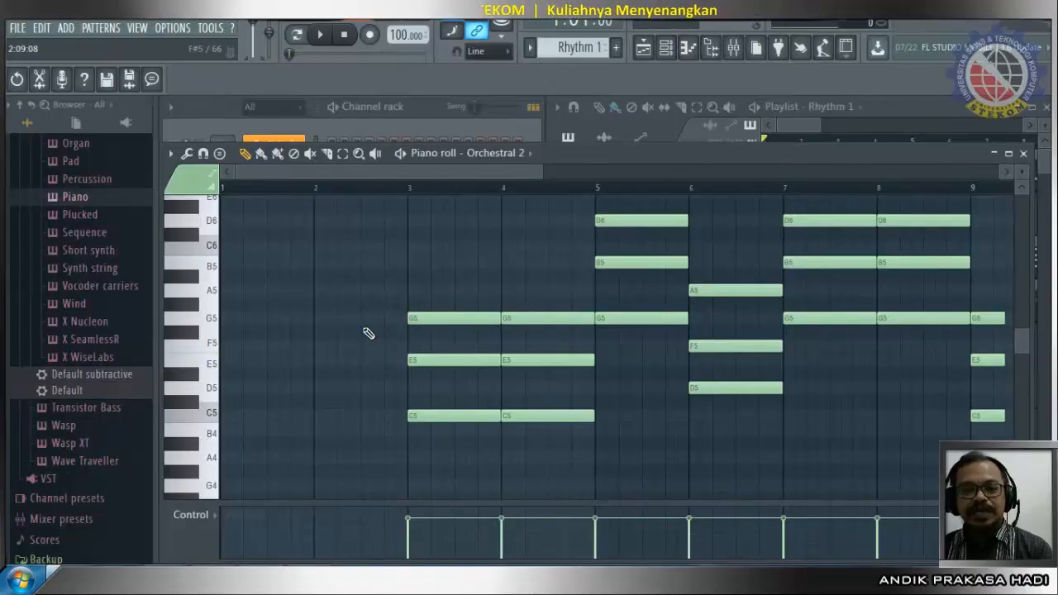
left_click(317, 413)
left_click_drag(324, 413, 404, 410)
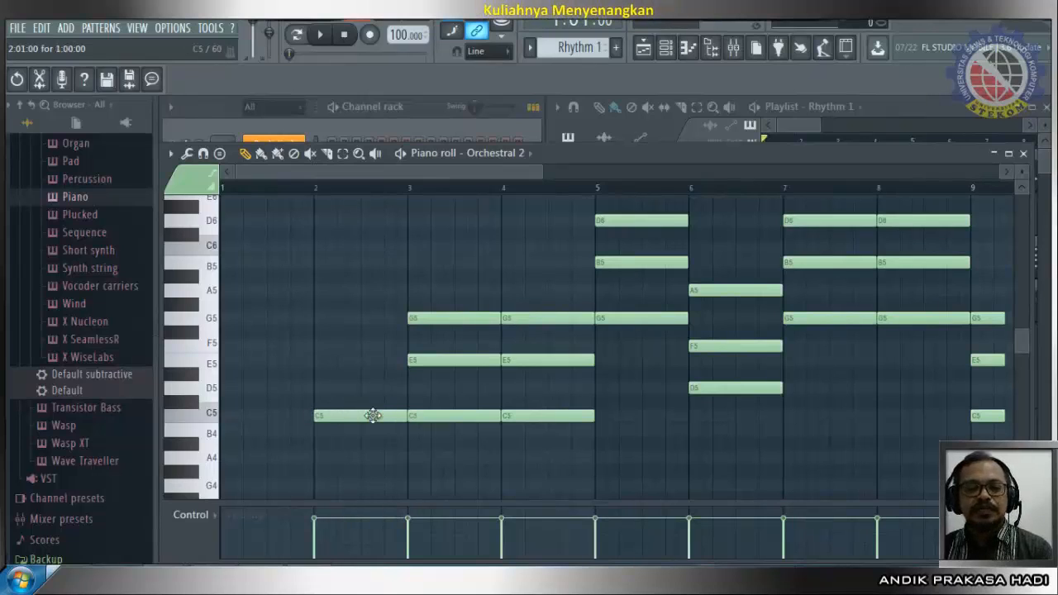
right_click(373, 415)
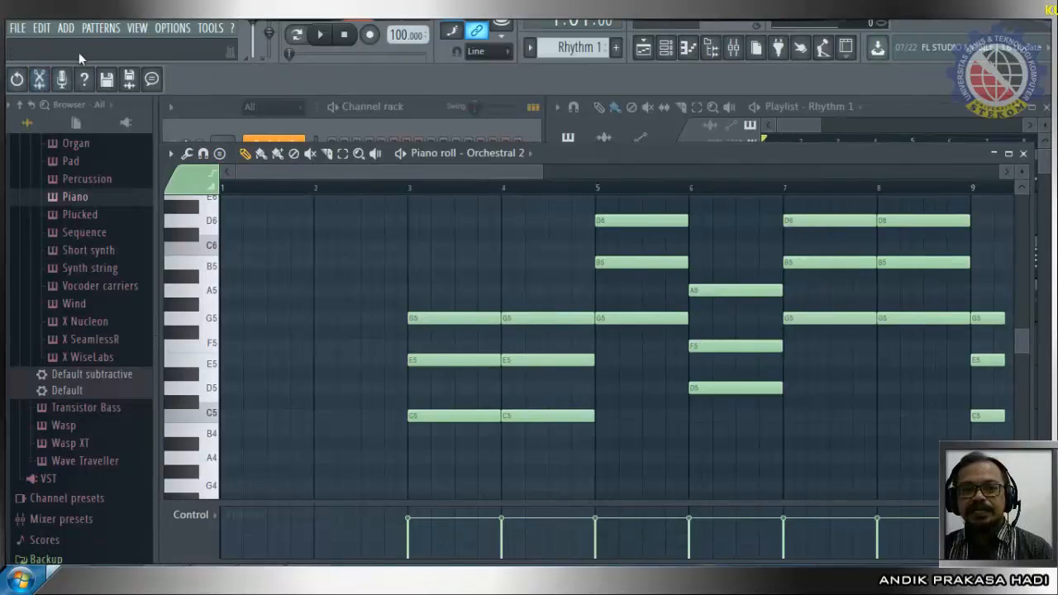
Stamp a Major chord on C5 in the empty bar 2 of the Orchestral 2 part.
left_click(220, 156)
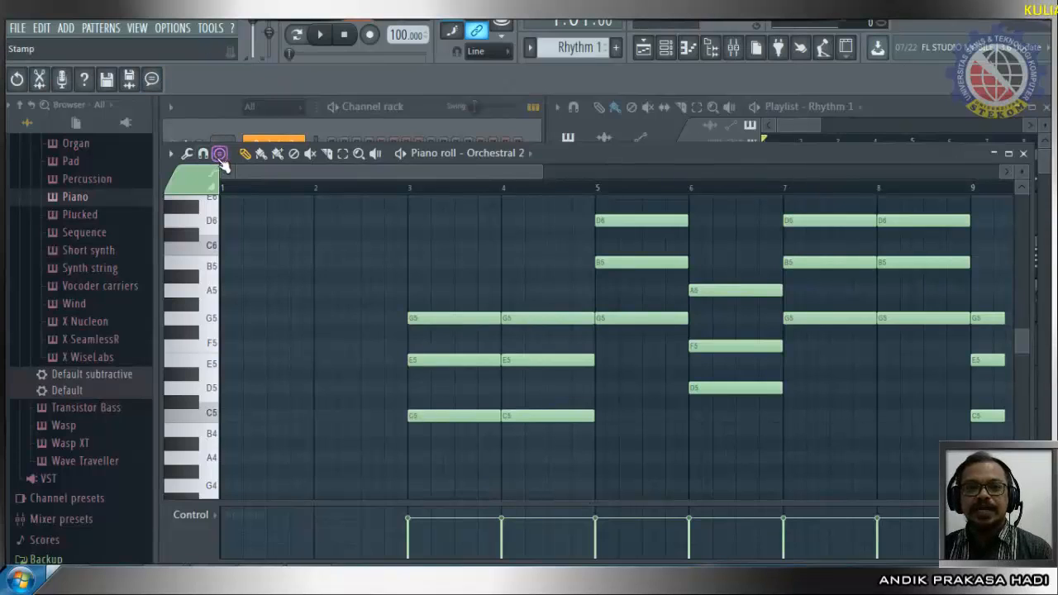
left_click(220, 156)
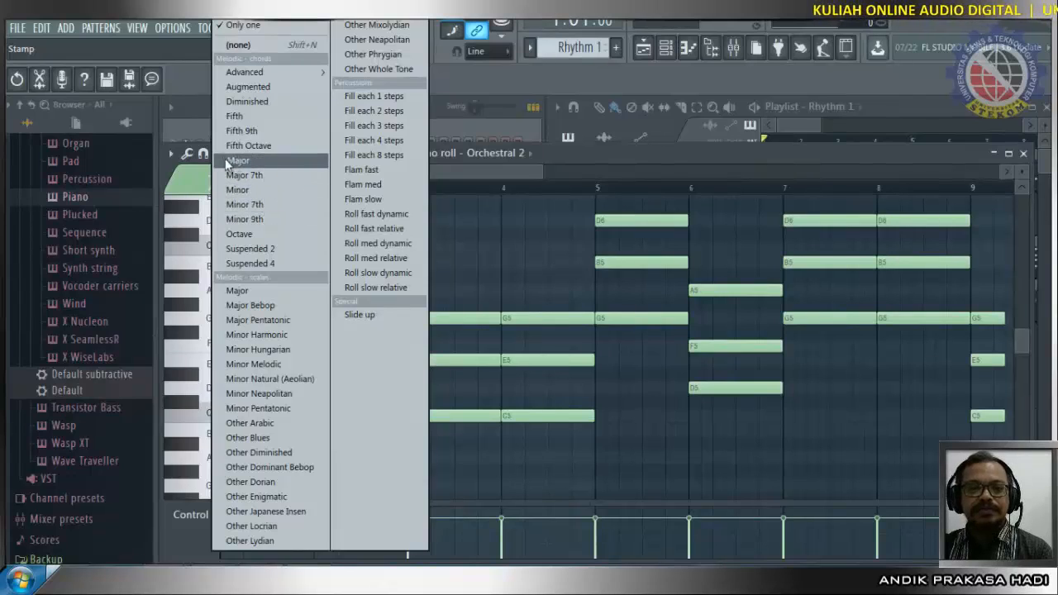
left_click(246, 161)
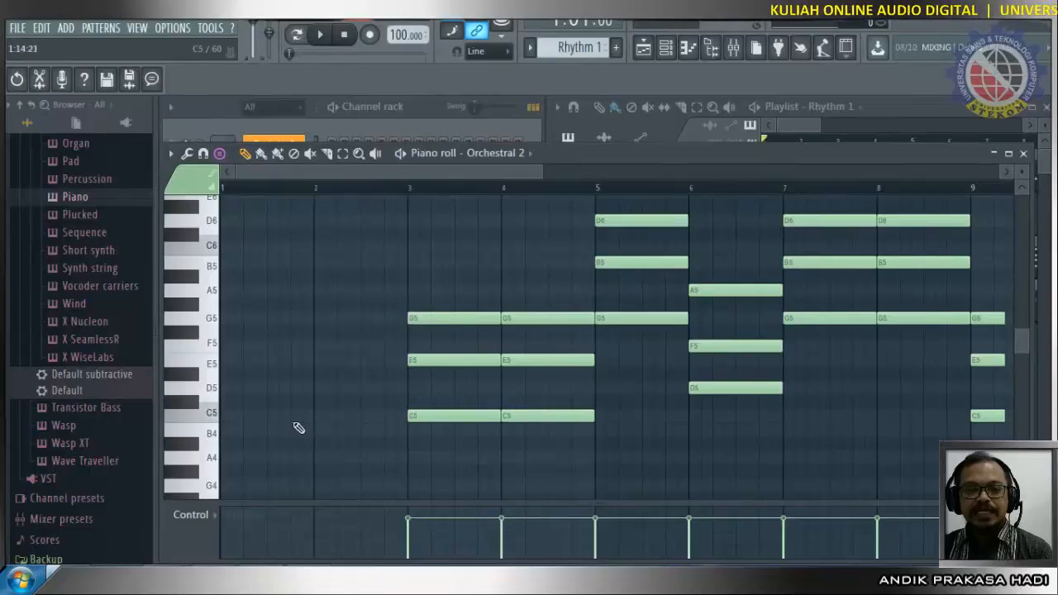
left_click(320, 417)
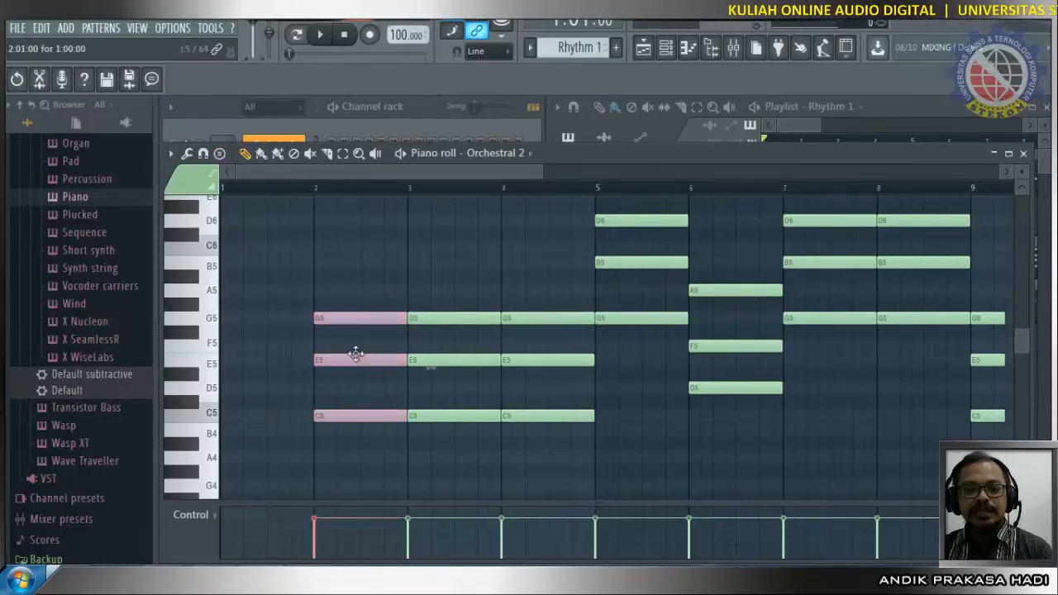
Draw a single C5 note in bar 1, and delete both that note and the stamped chord in bar 2.
left_click(231, 416)
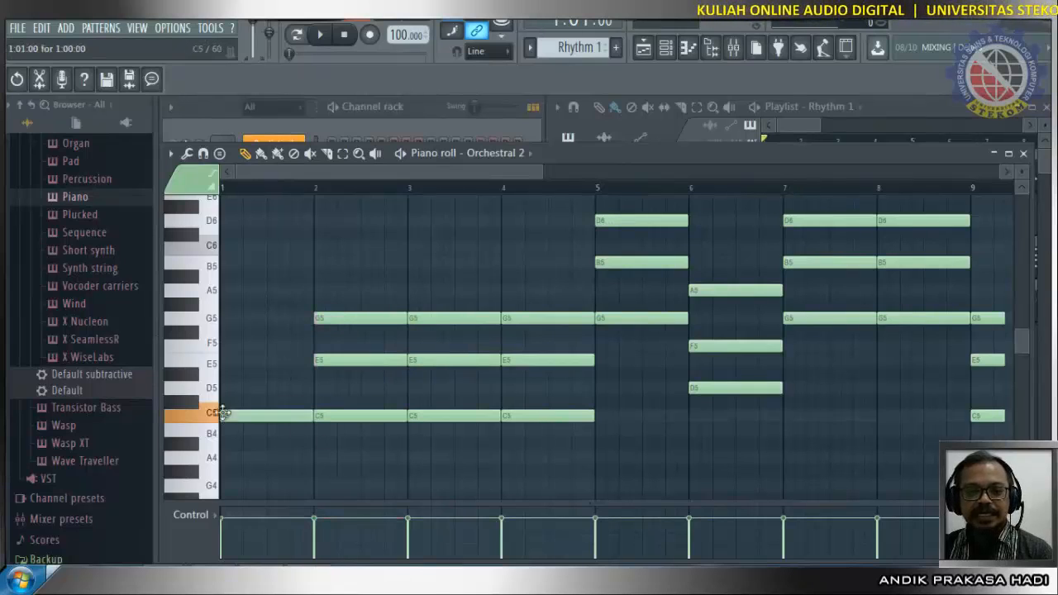
right_click(272, 416)
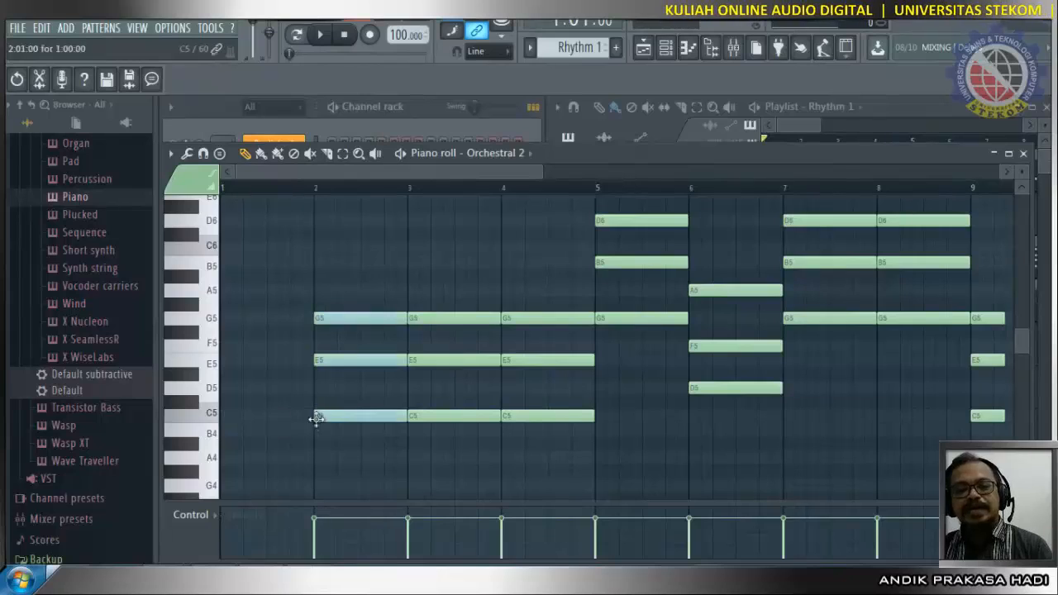
right_click(333, 420)
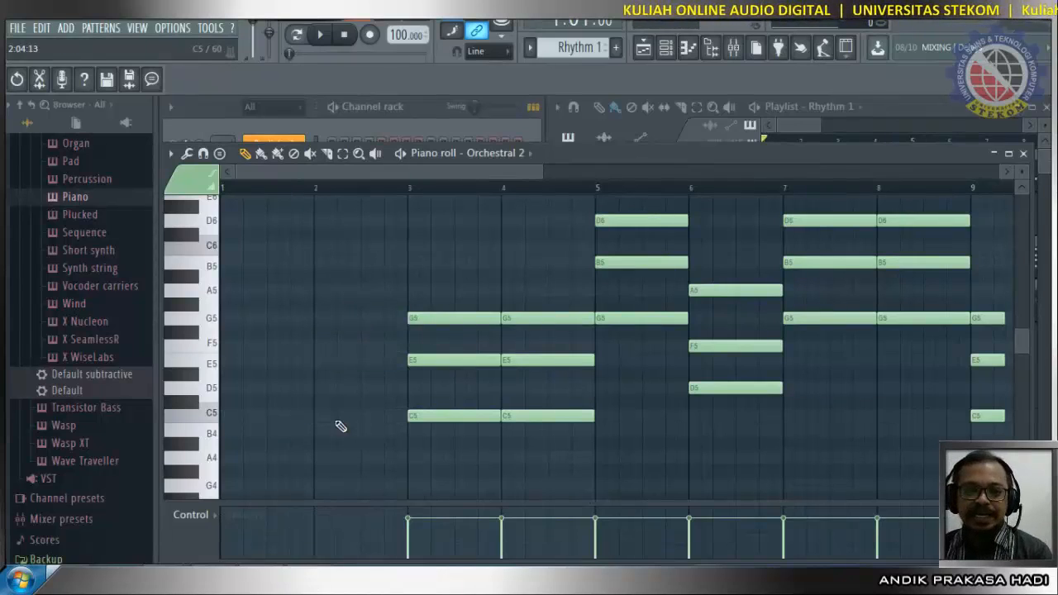
Turn off the Stamp tool's Only one option and stamp Major chords on C5 in bars 2 and 1.
left_click(219, 154)
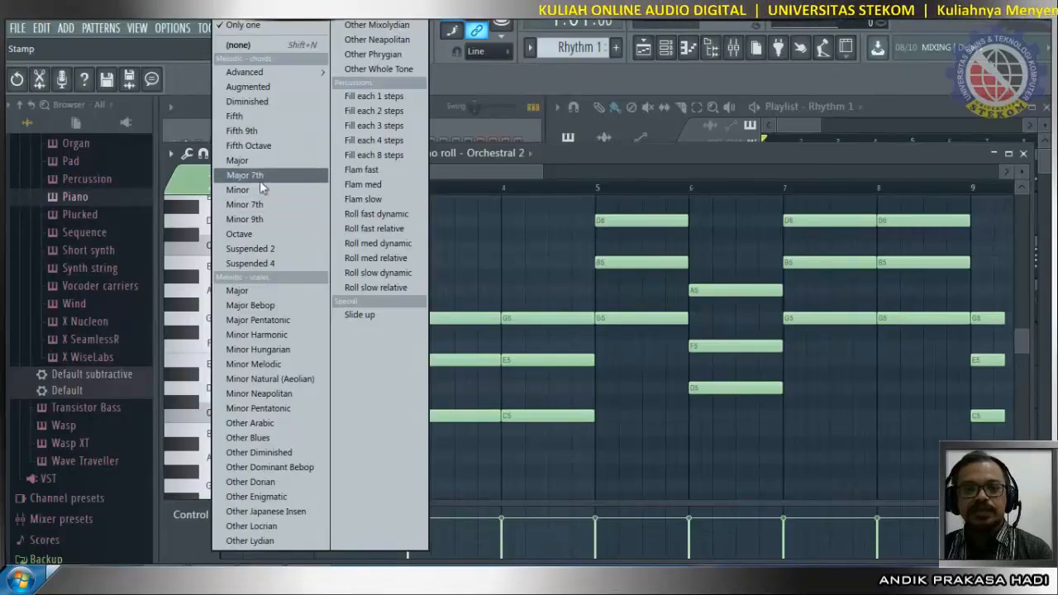
left_click(242, 27)
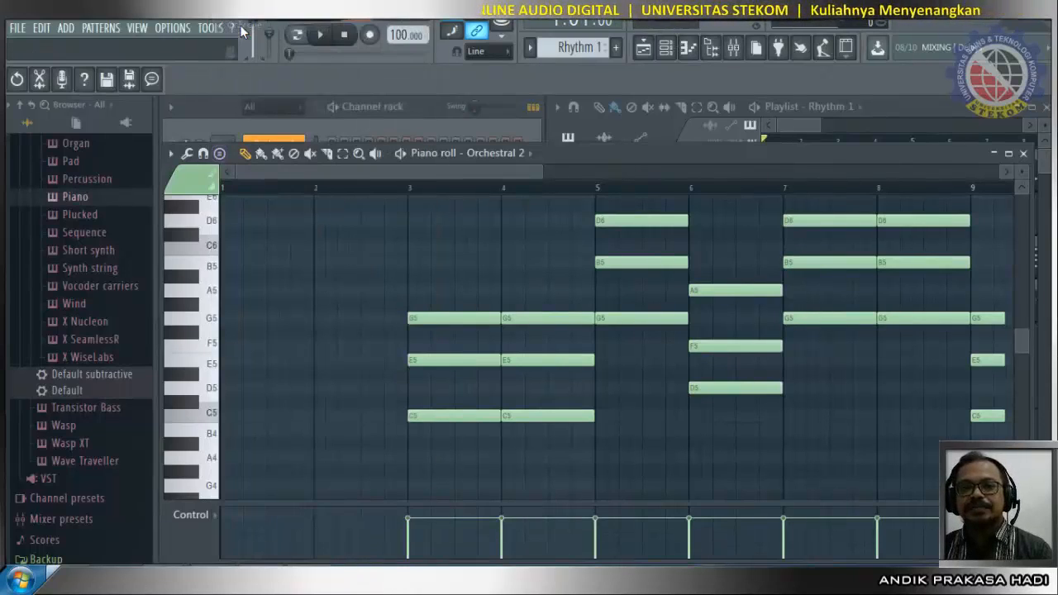
left_click(221, 154)
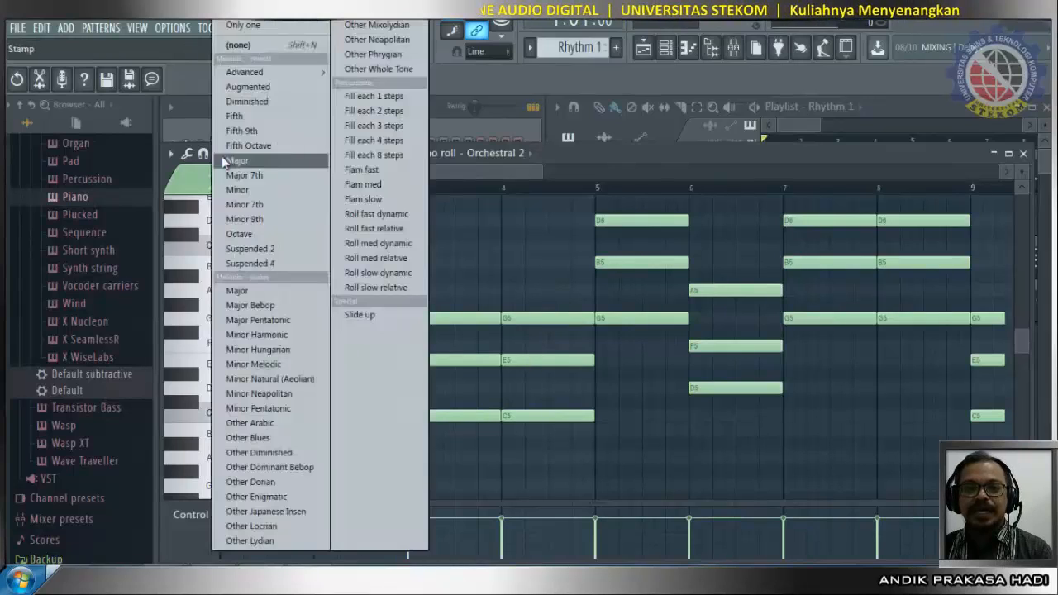
left_click(258, 160)
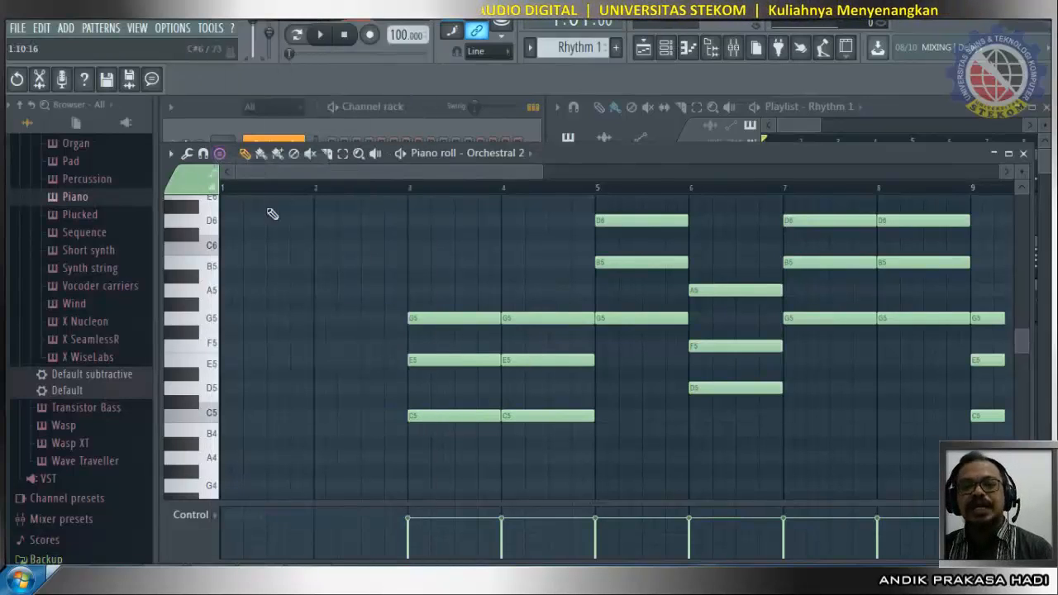
left_click(316, 416)
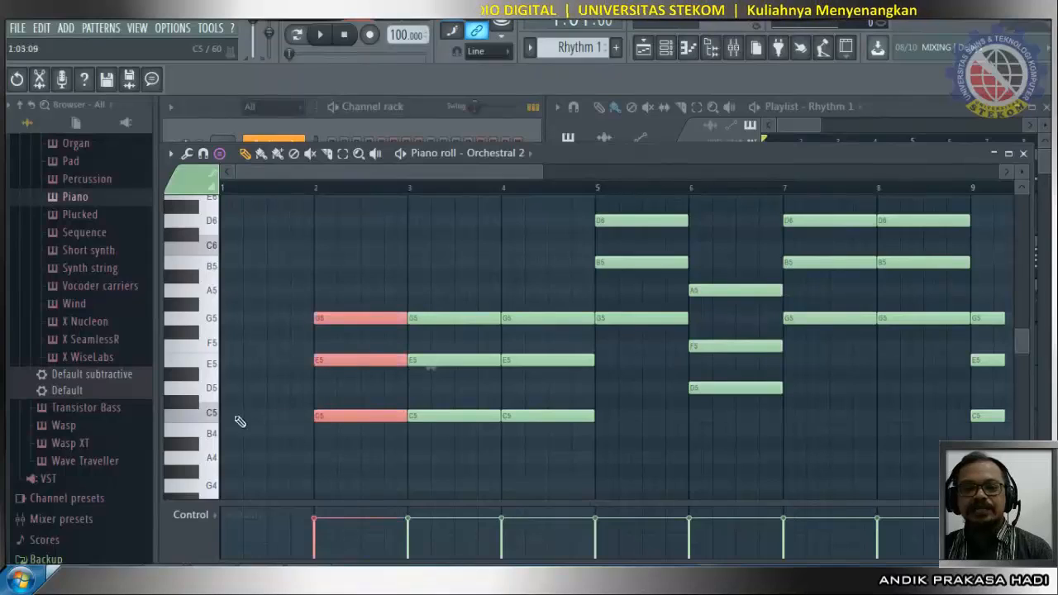
left_click(224, 417)
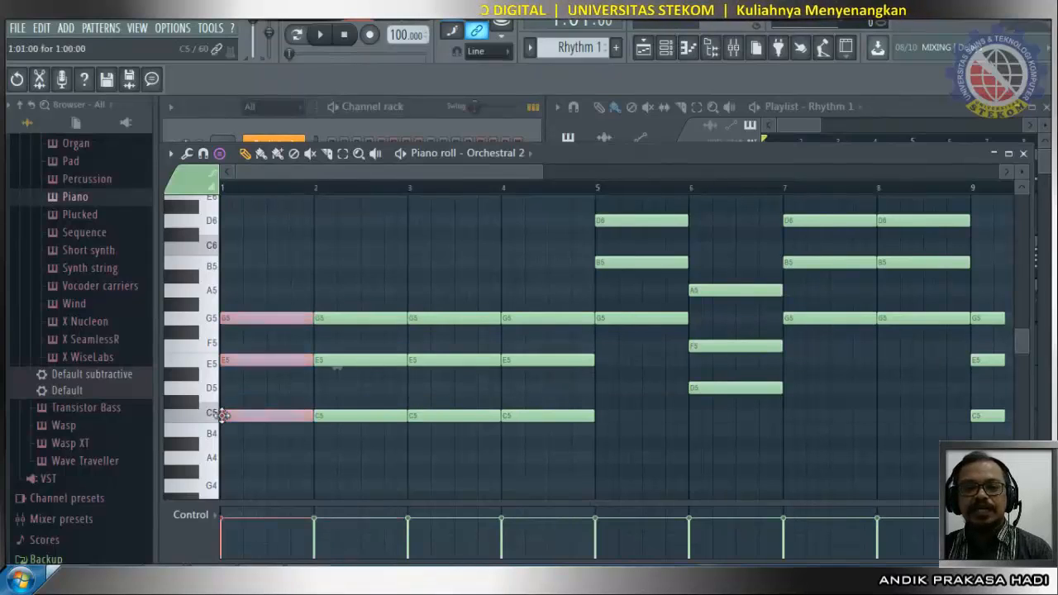
Delete the chords in bars 1 and 2, and stamp a fresh Major chord on C5 in bar 2.
right_click(266, 319)
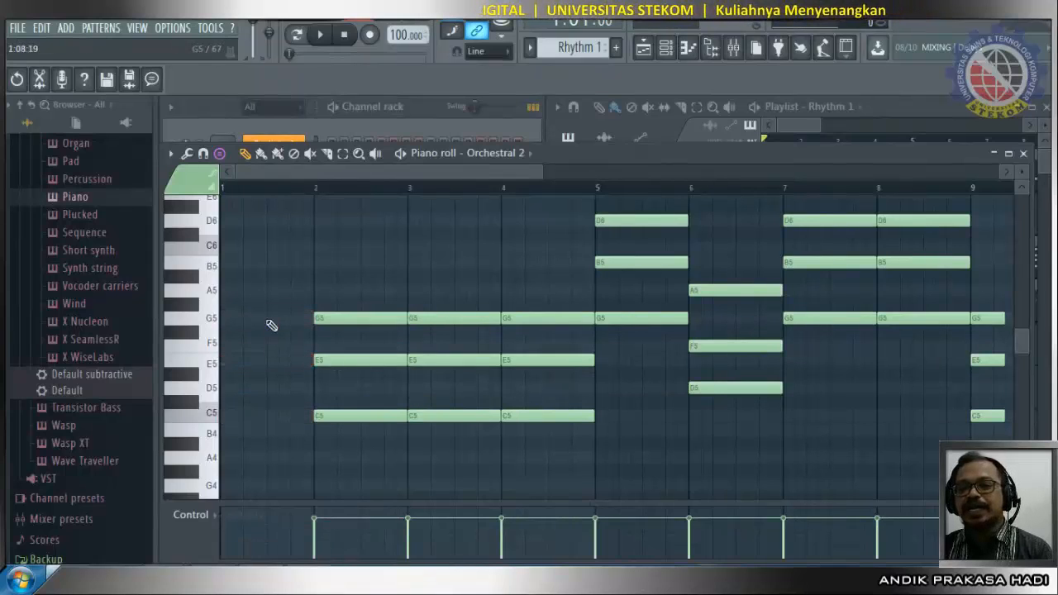
right_click(347, 320)
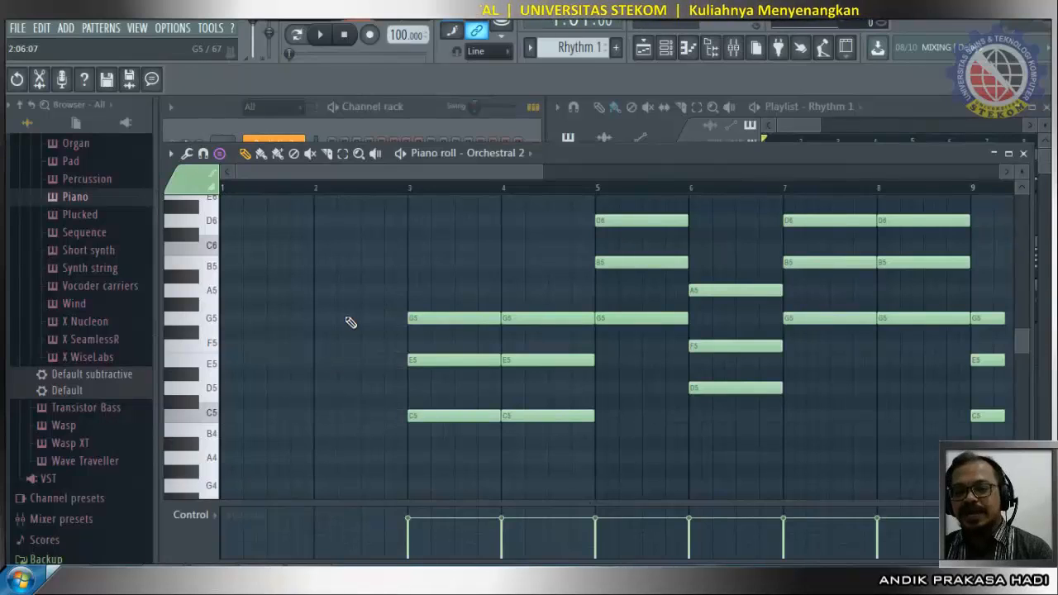
left_click(316, 415)
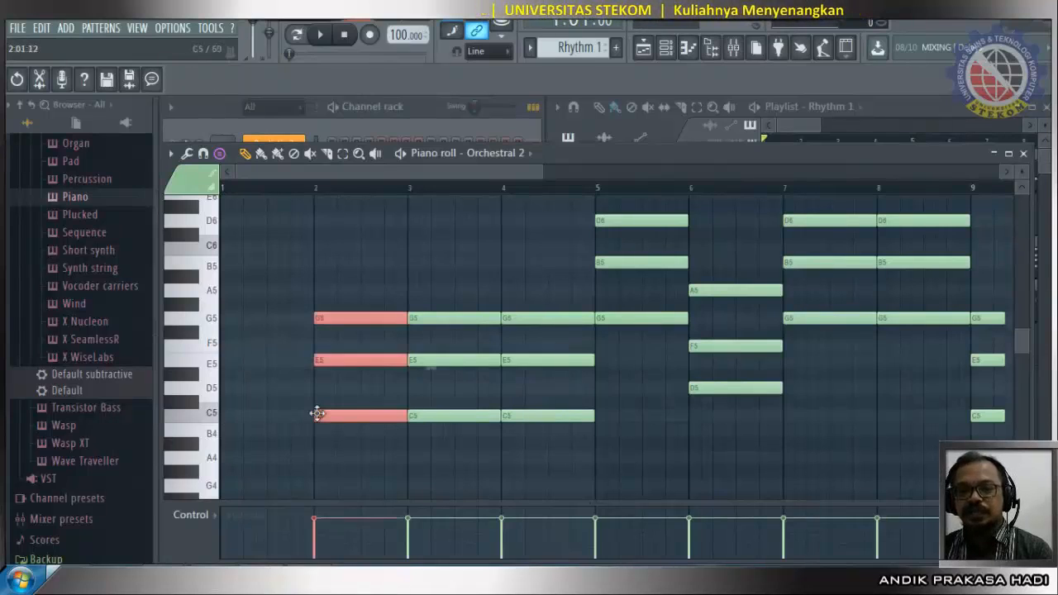
Audition the white keys from C5 up to D6, and check the F5 note of the chord in bar 6.
left_click(211, 418)
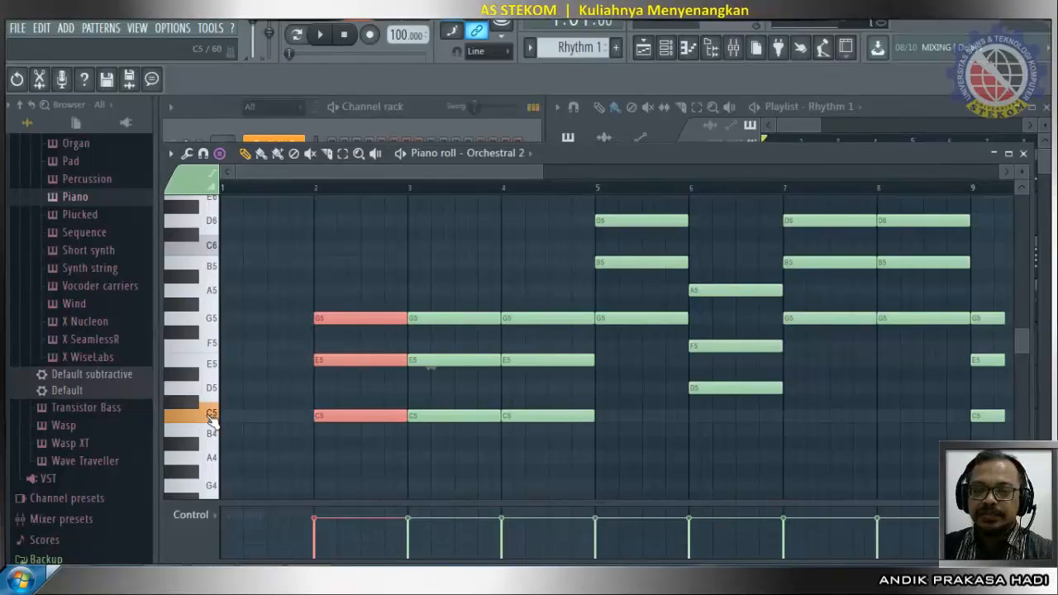
left_click(211, 389)
left_click(214, 365)
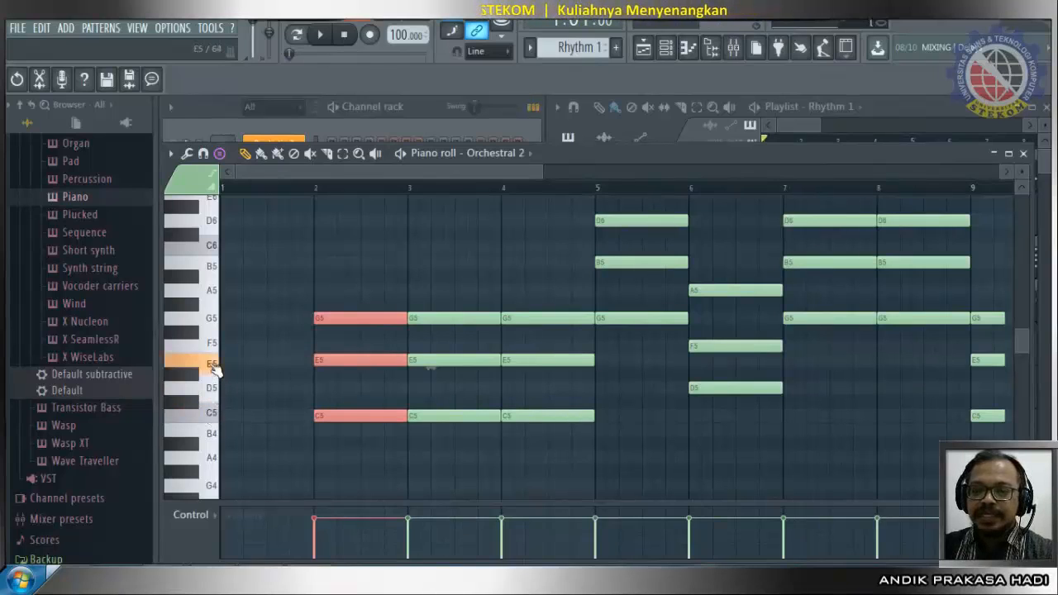
left_click(212, 319)
left_click(213, 293)
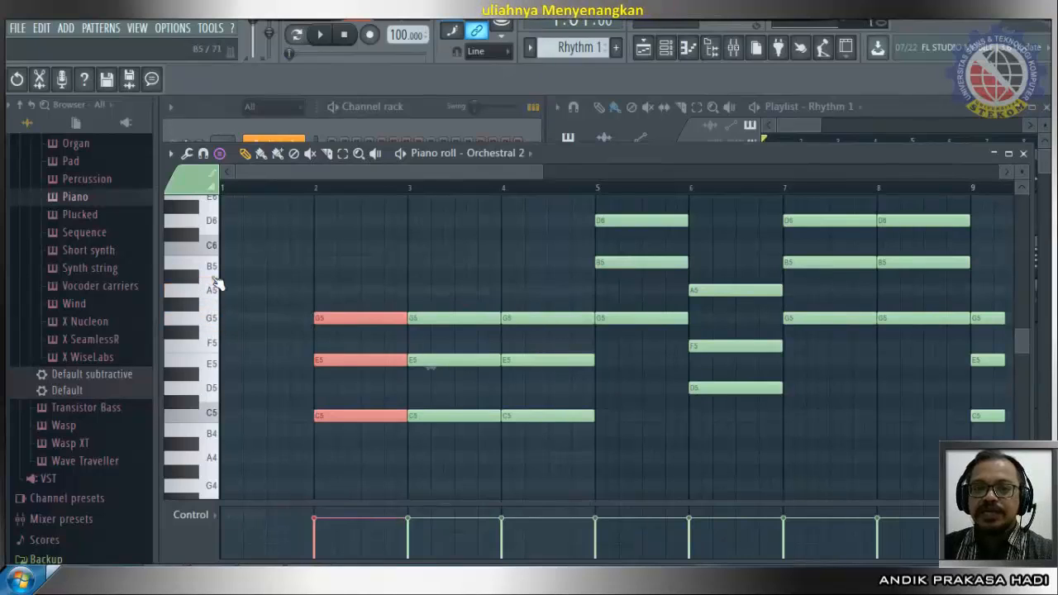
left_click(213, 269)
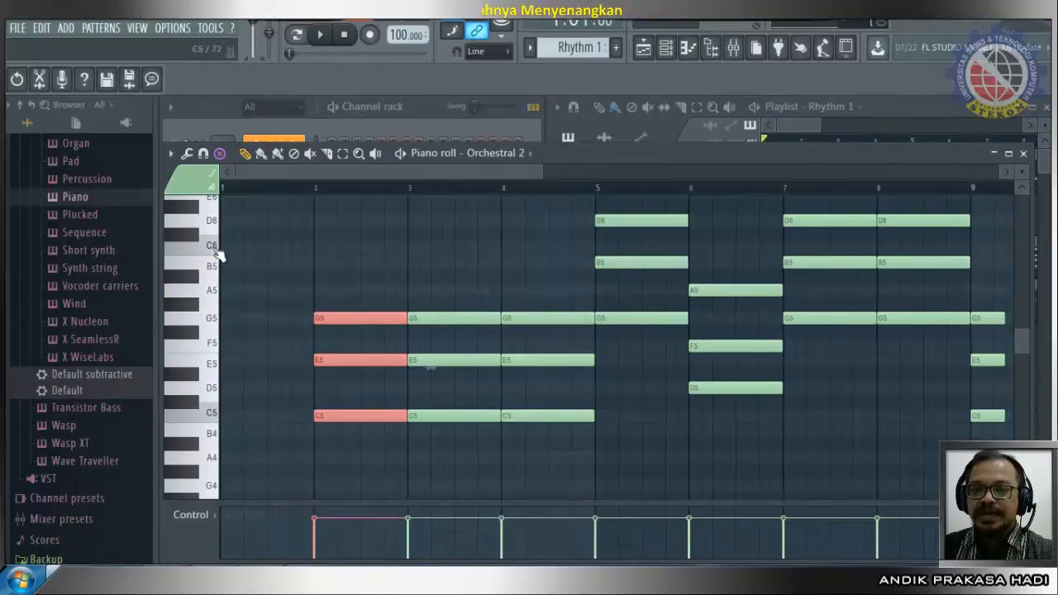
left_click(213, 244)
left_click(213, 222)
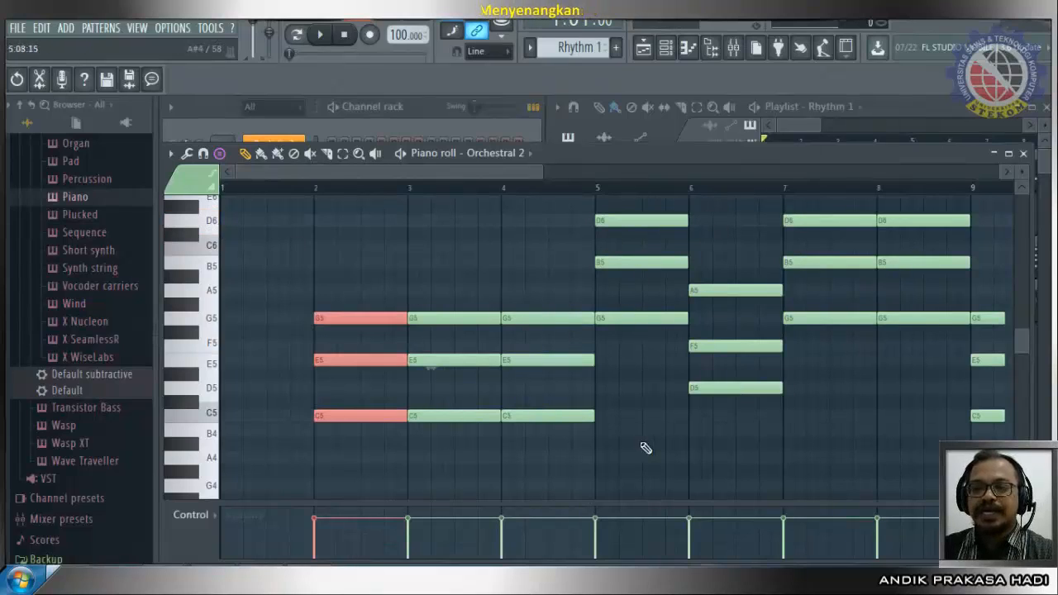
left_click(739, 347)
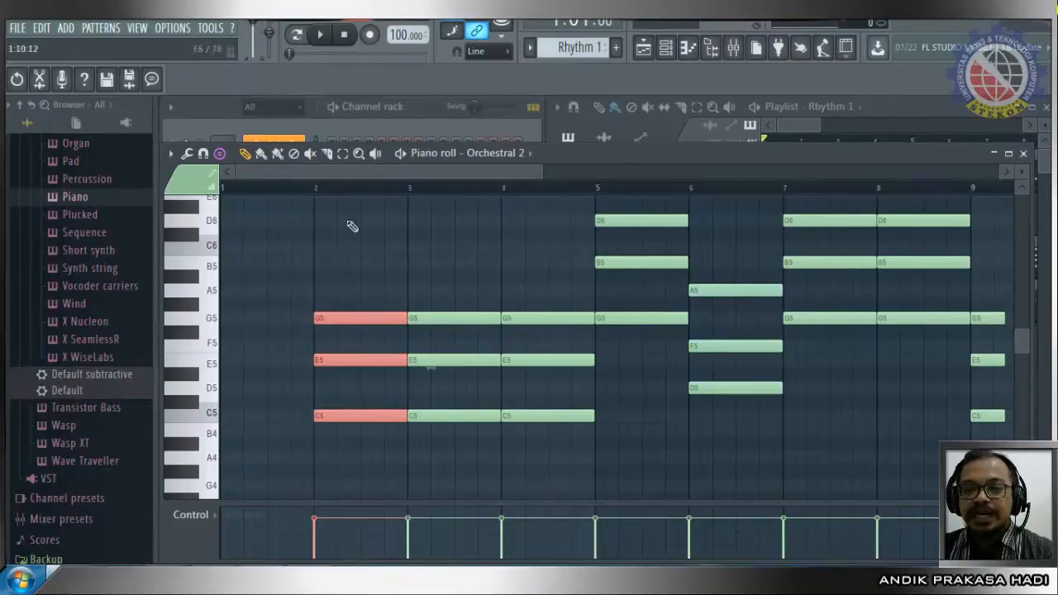
Stamp a Minor 7th chord on C5 in bar 1 and delete its notes again.
left_click(220, 156)
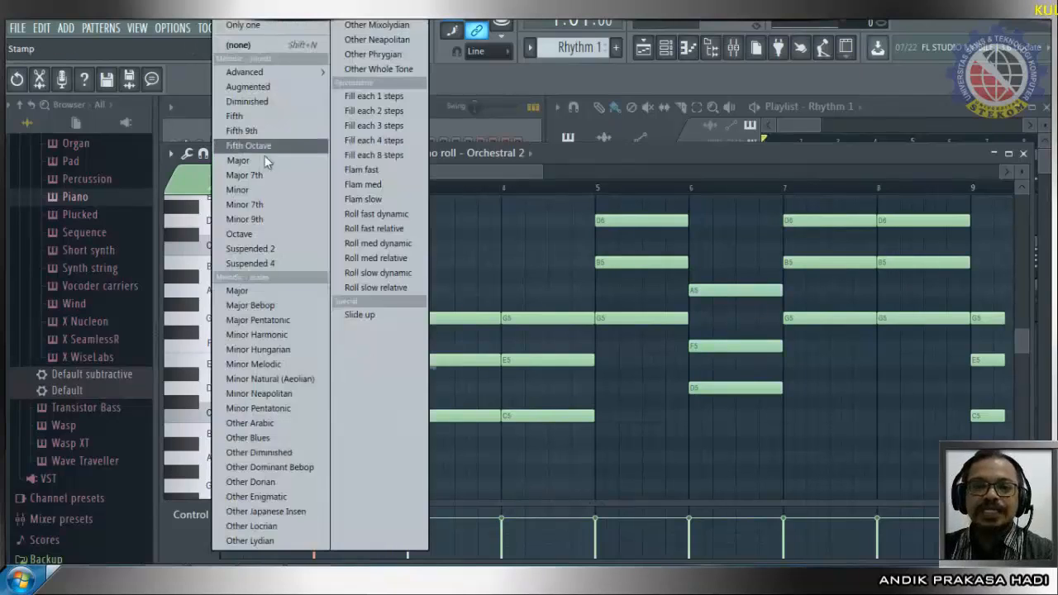
left_click(282, 205)
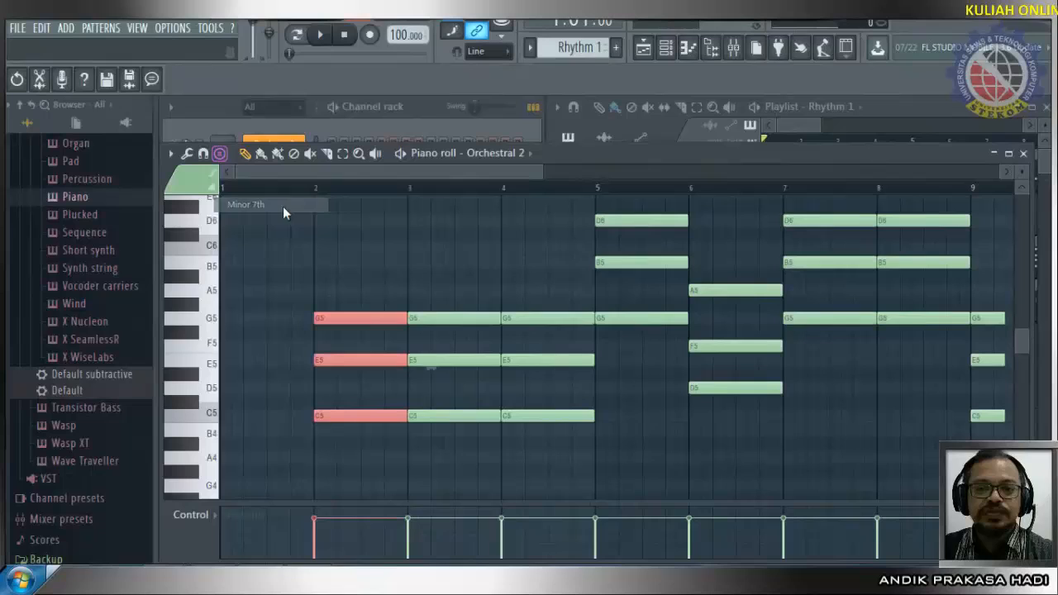
left_click(220, 418)
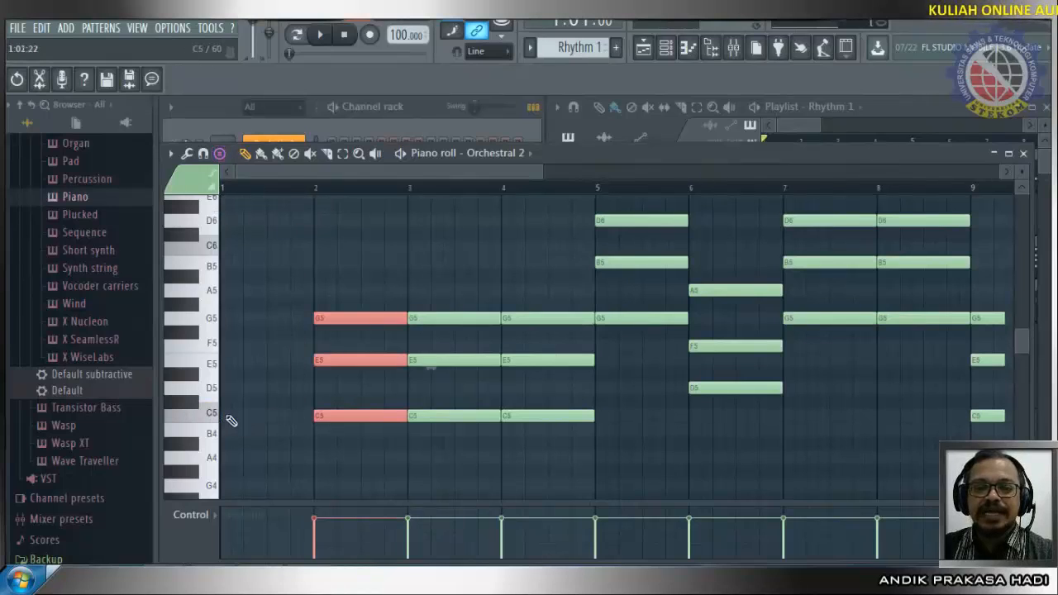
left_click(228, 416)
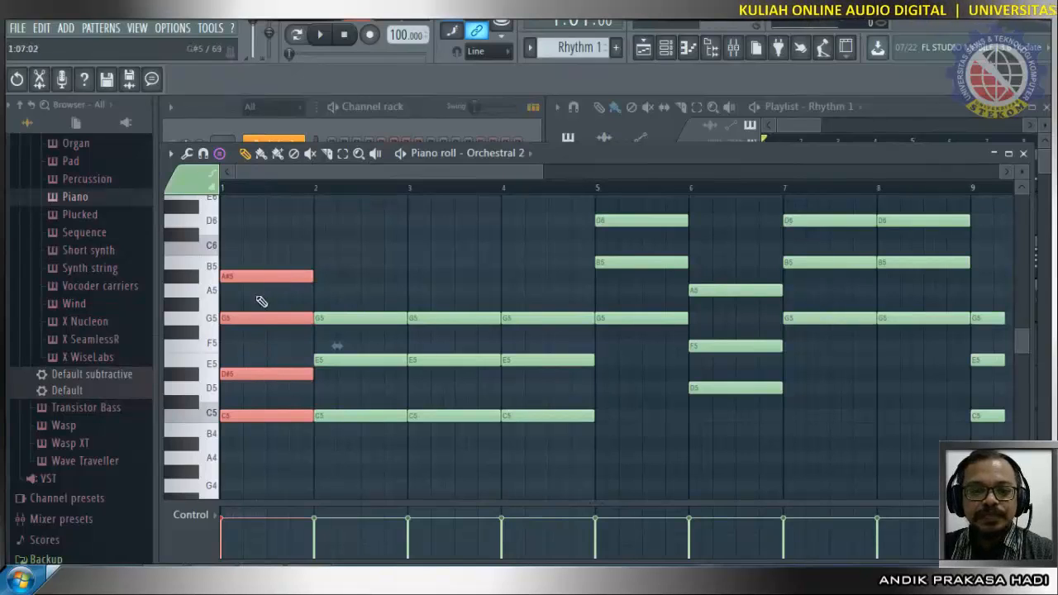
key("Delete")
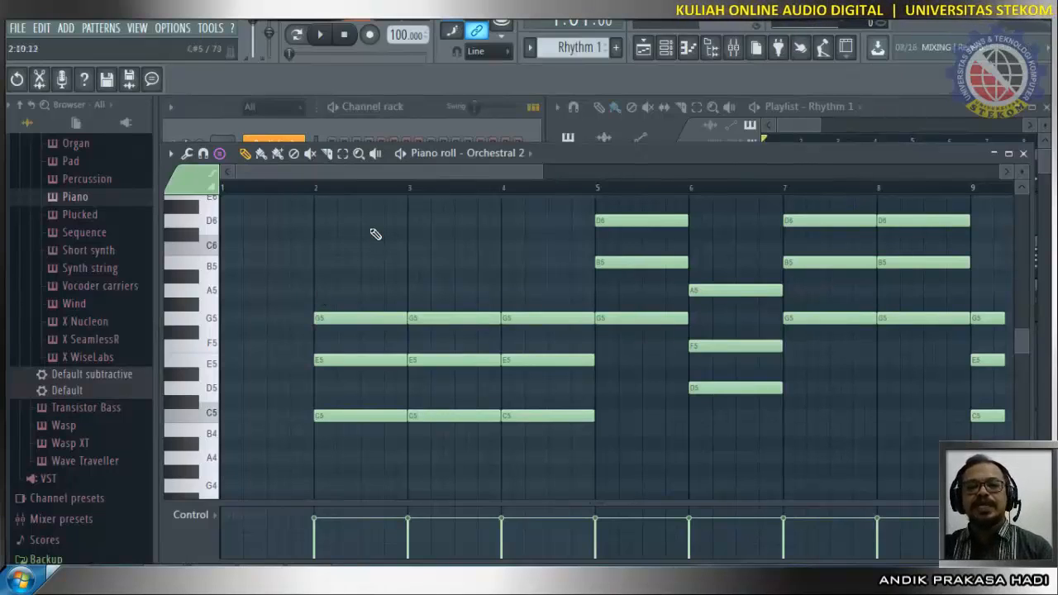
Switch playback to pattern mode, play the opening bars of the Rhythm 1 pattern and stop.
left_click(303, 43)
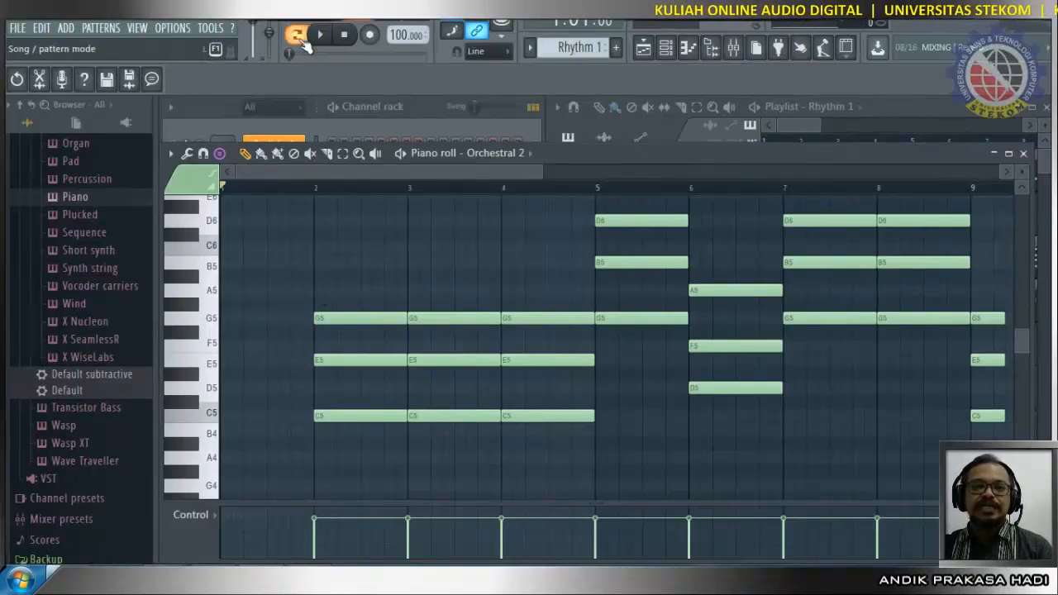
left_click(321, 37)
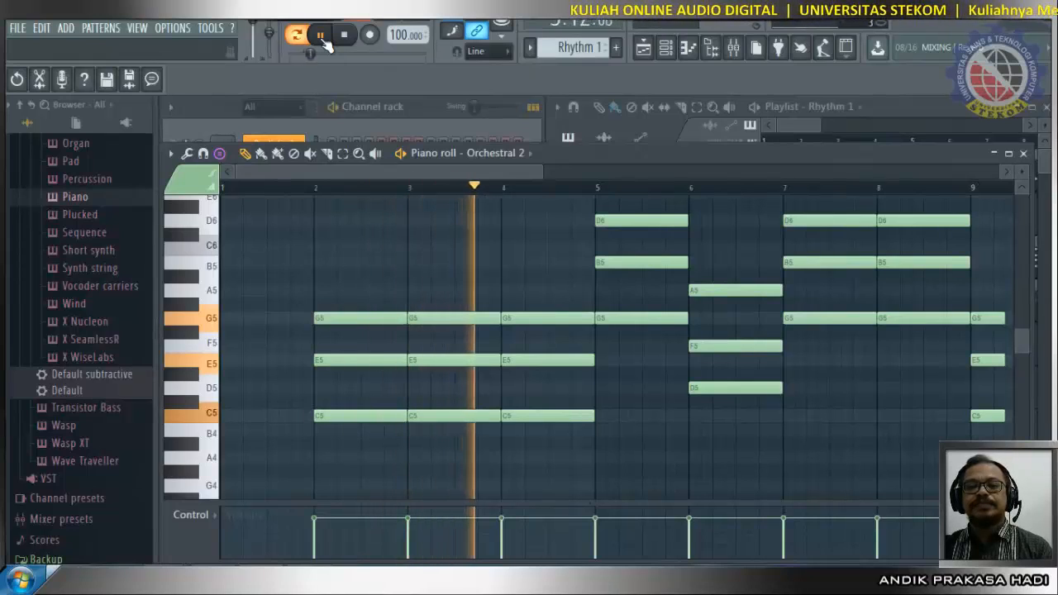
left_click(346, 36)
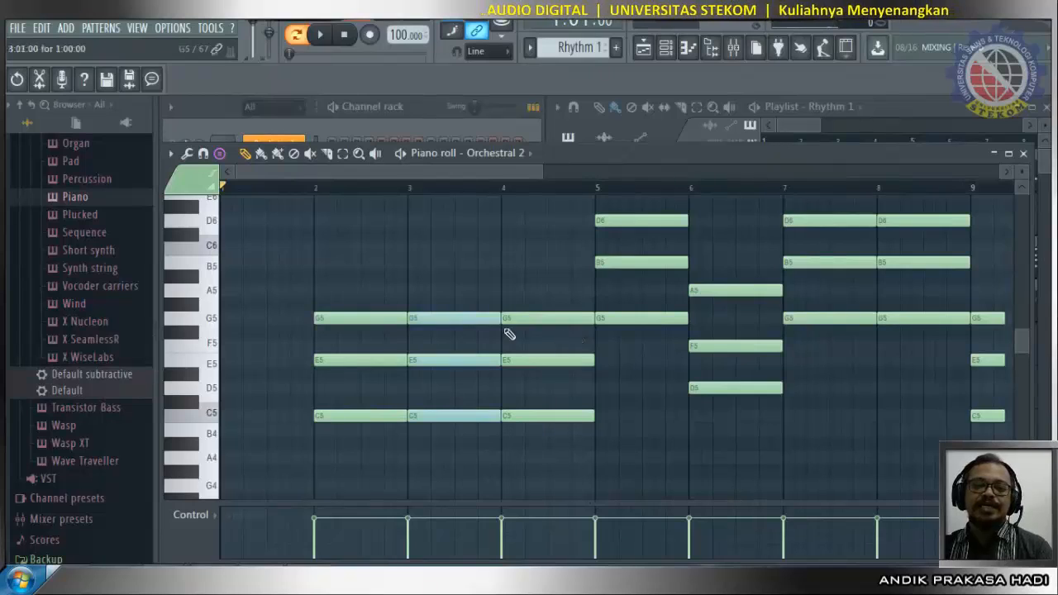
Shorten the chords in bars 2, 3 and 4 to 14 steps each and play the pattern to hear the gaps.
left_click_drag(408, 318, 395, 317)
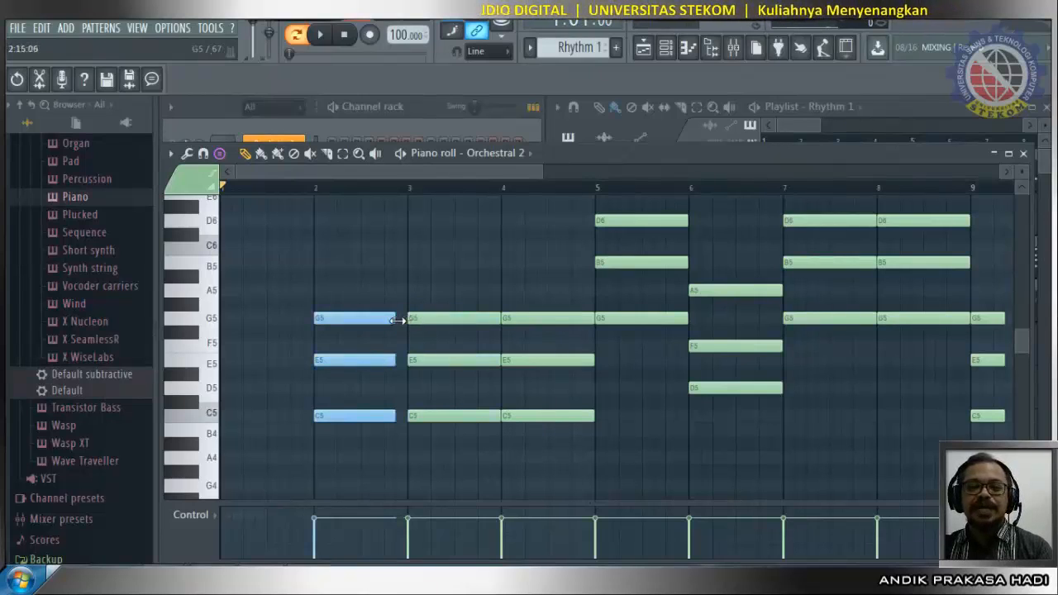
left_click_drag(500, 320, 489, 318)
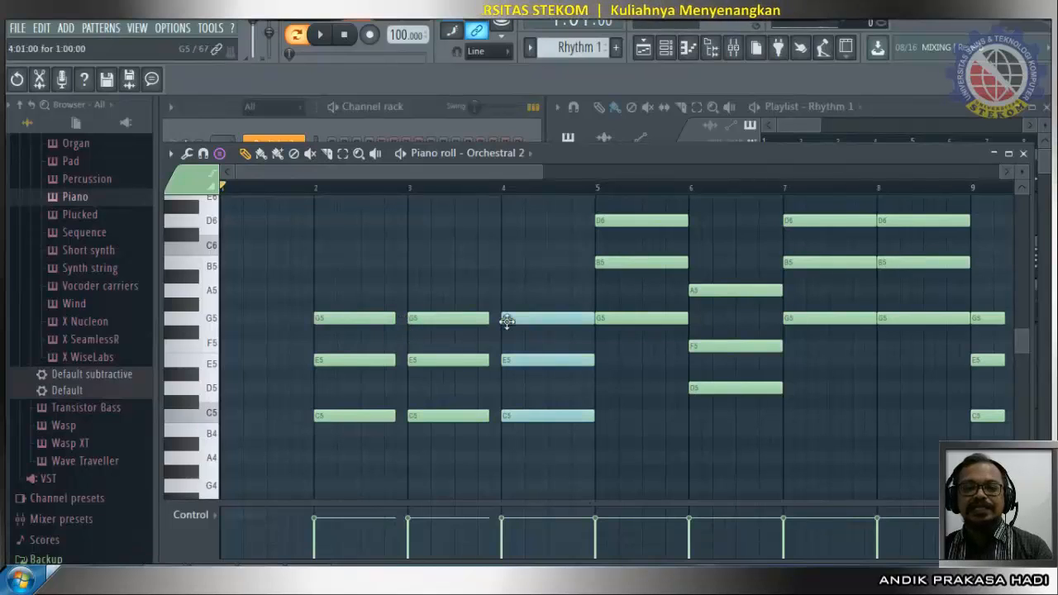
left_click_drag(590, 359, 584, 361)
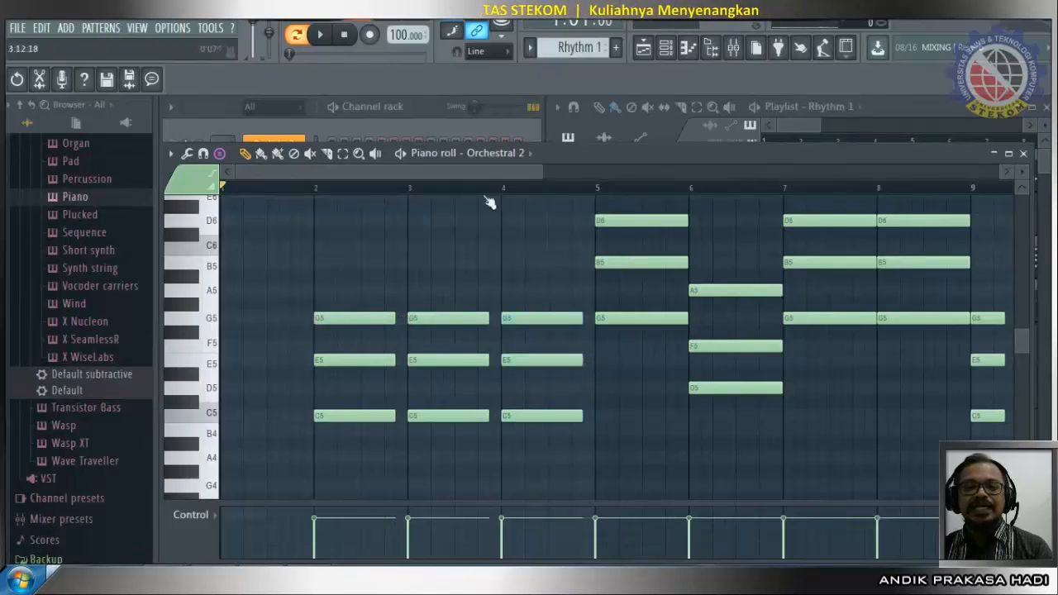
left_click(328, 38)
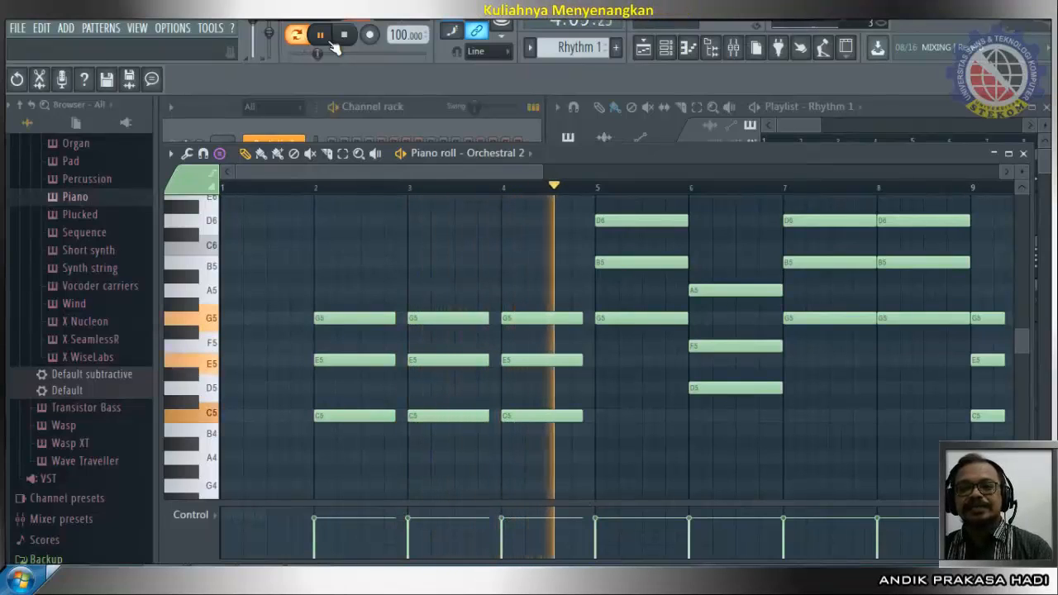
left_click(348, 38)
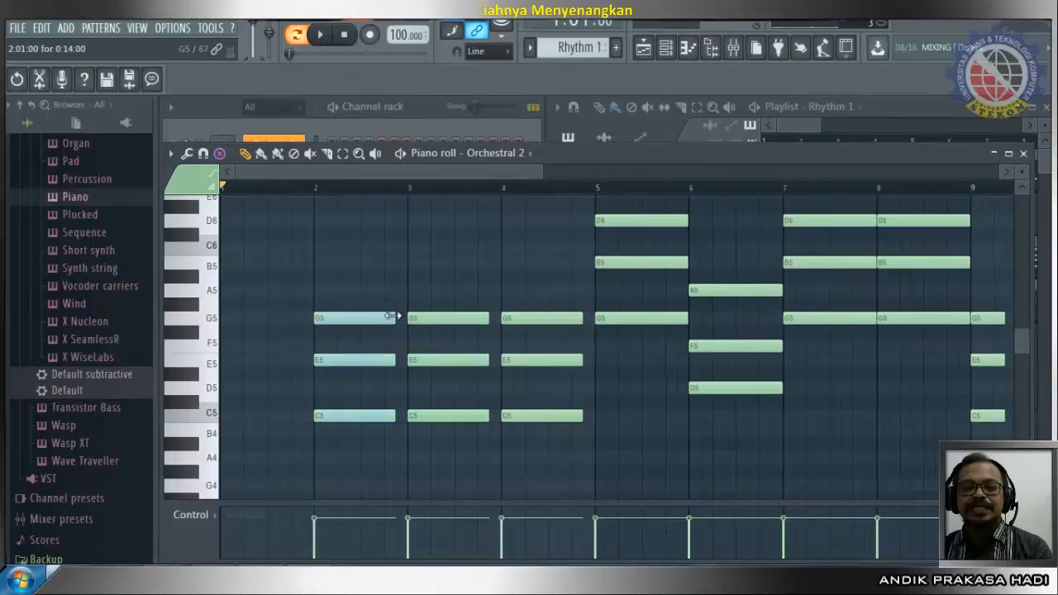
Lengthen the chords in bars 2, 3 and 4 to a full bar each, play the pattern and pause it.
left_click_drag(393, 315, 406, 316)
left_click_drag(486, 318, 501, 318)
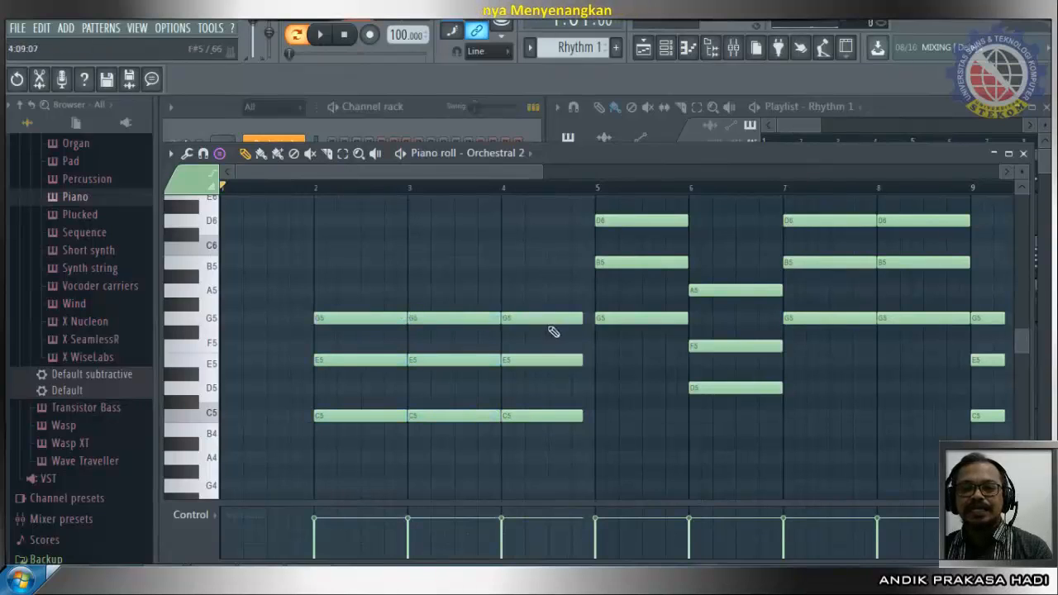
left_click_drag(582, 317, 594, 316)
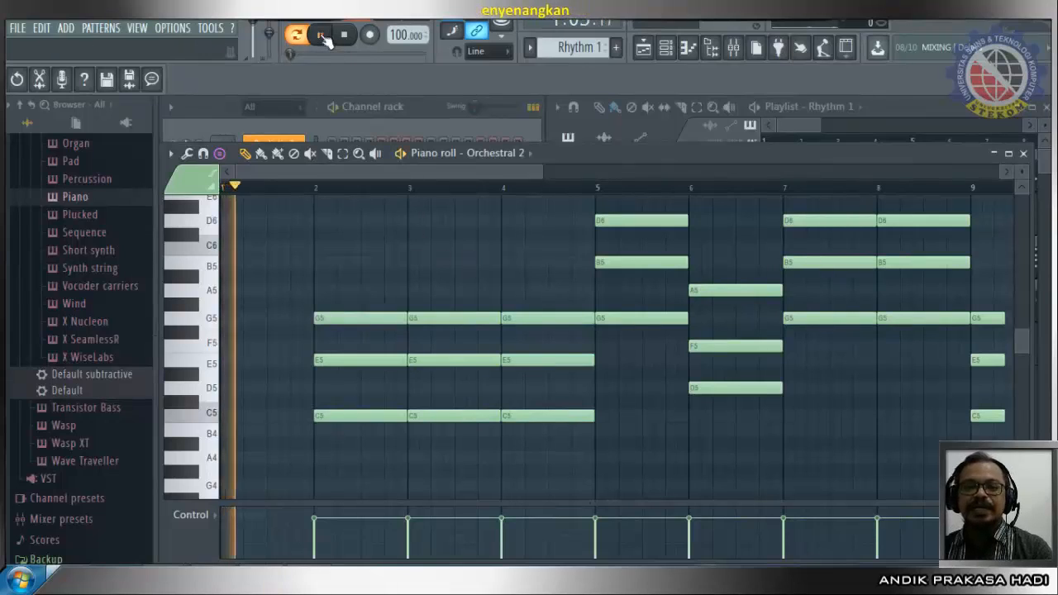
left_click(321, 34)
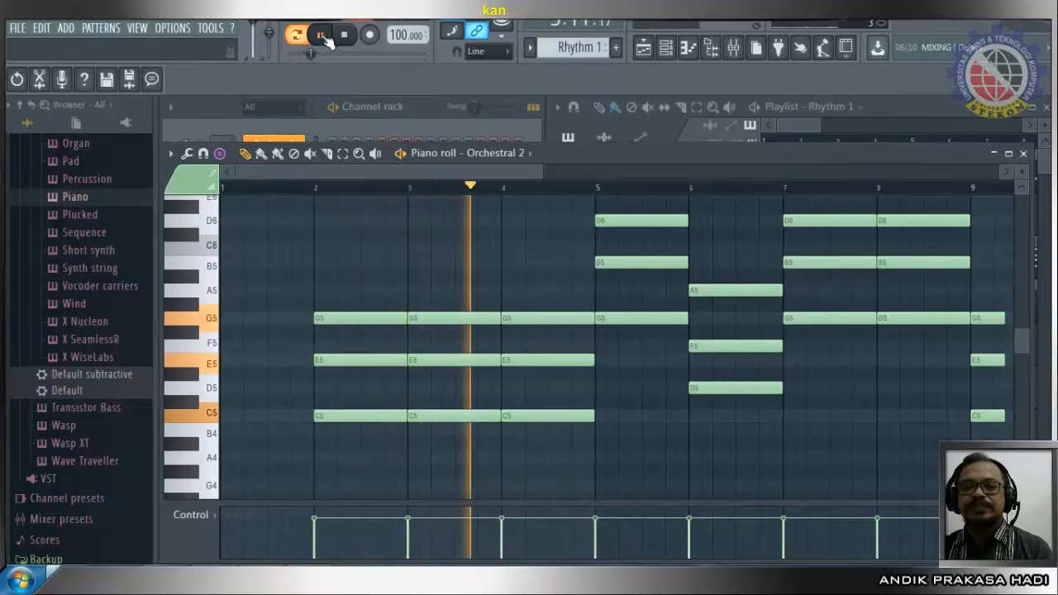
left_click(323, 35)
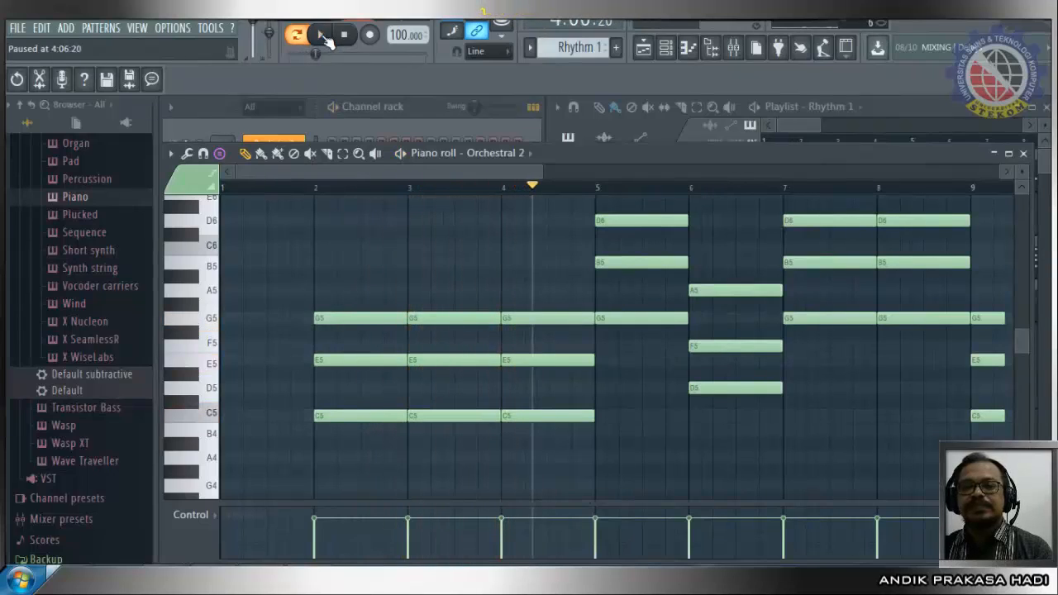
Delete the chords in bars 3 and 4 and stretch the bar 2 chord to the end of bar 4.
right_click(524, 316)
right_click(483, 316)
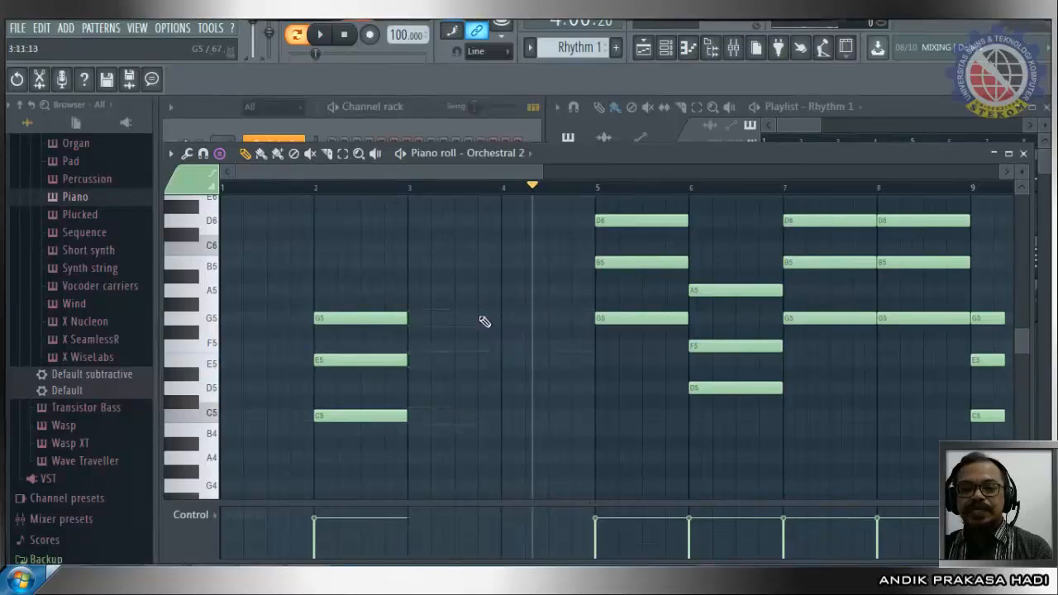
left_click_drag(413, 322, 595, 340)
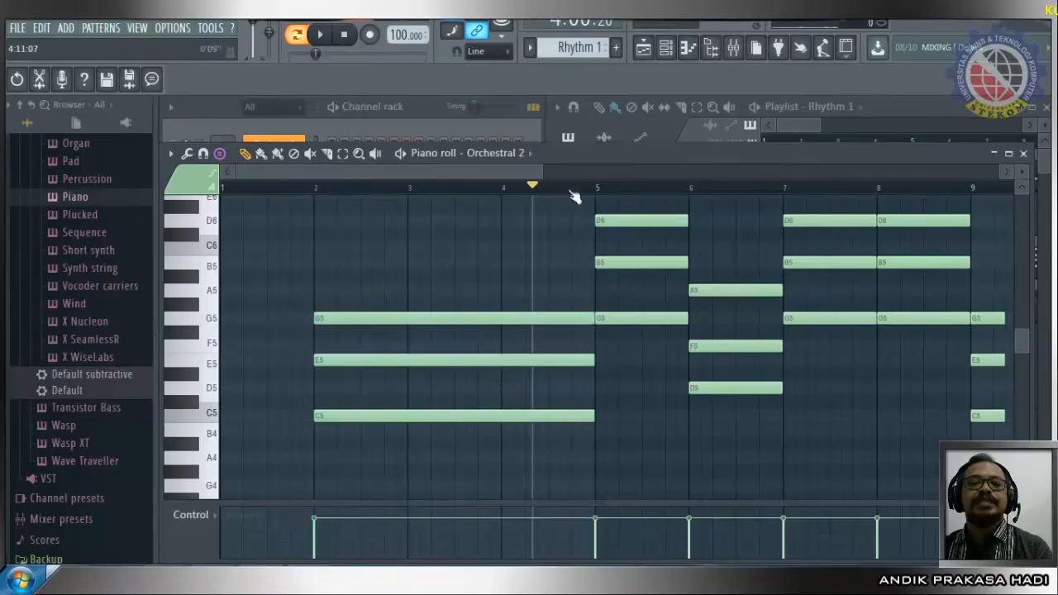
Play the pattern from bar 2 to hear the held chord, and stop playback.
left_click_drag(533, 186, 319, 214)
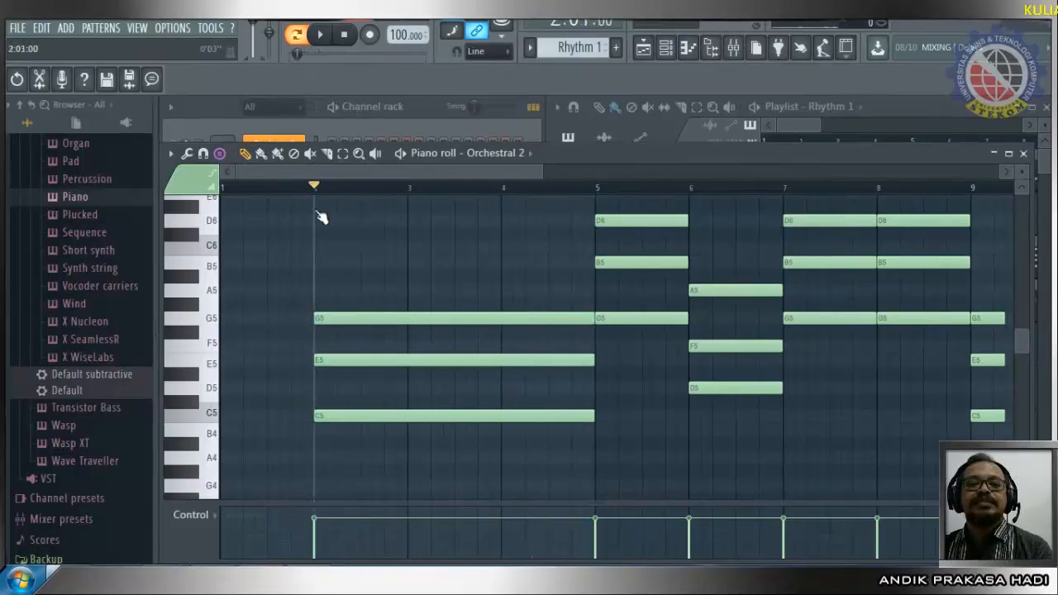
left_click(323, 38)
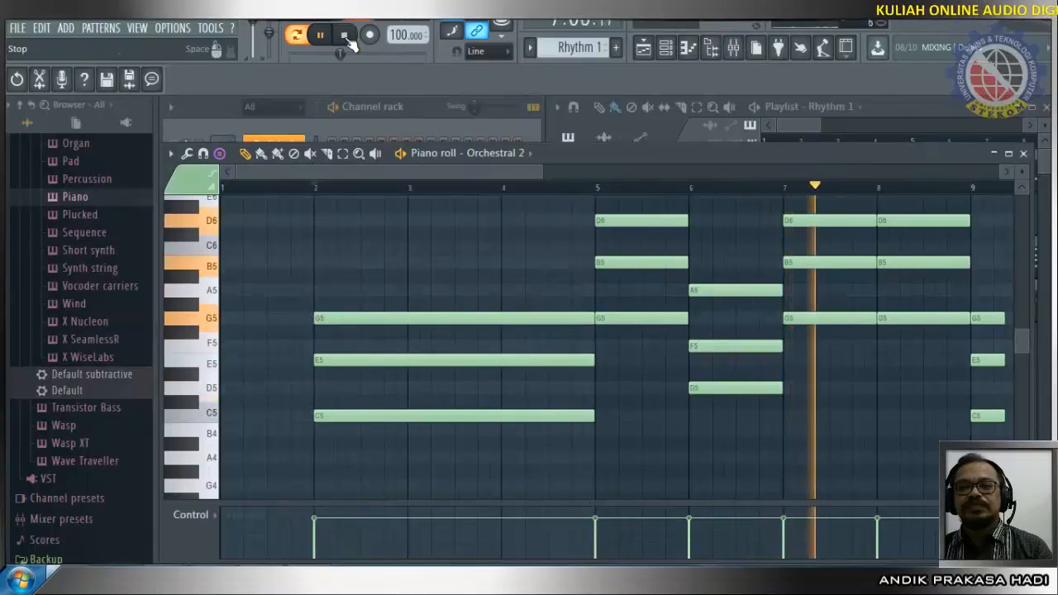
left_click(346, 36)
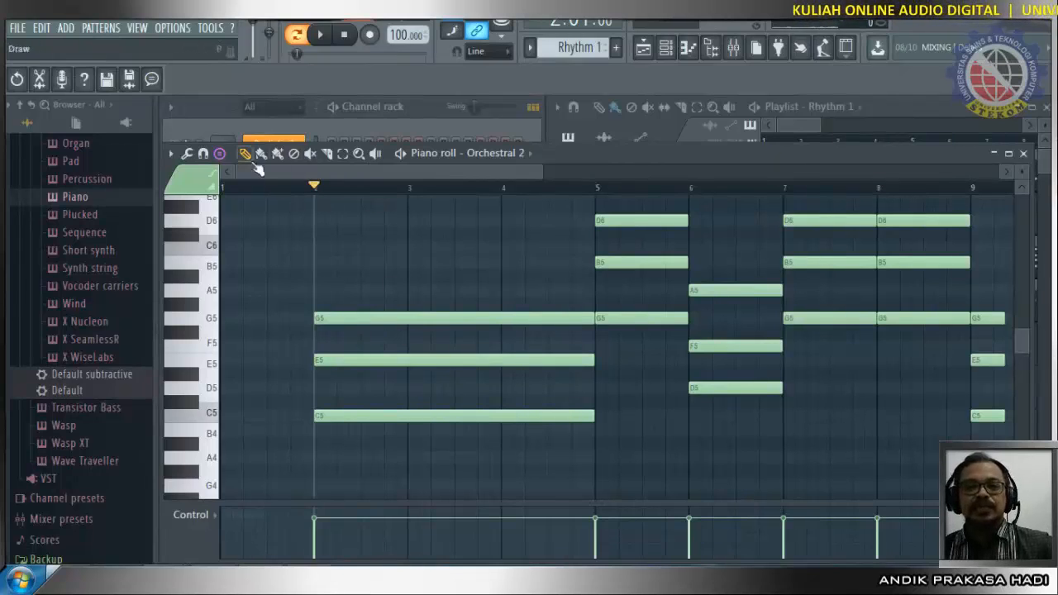
Review the chord, scale and percussion types of the Stamp tool without choosing one.
left_click(219, 154)
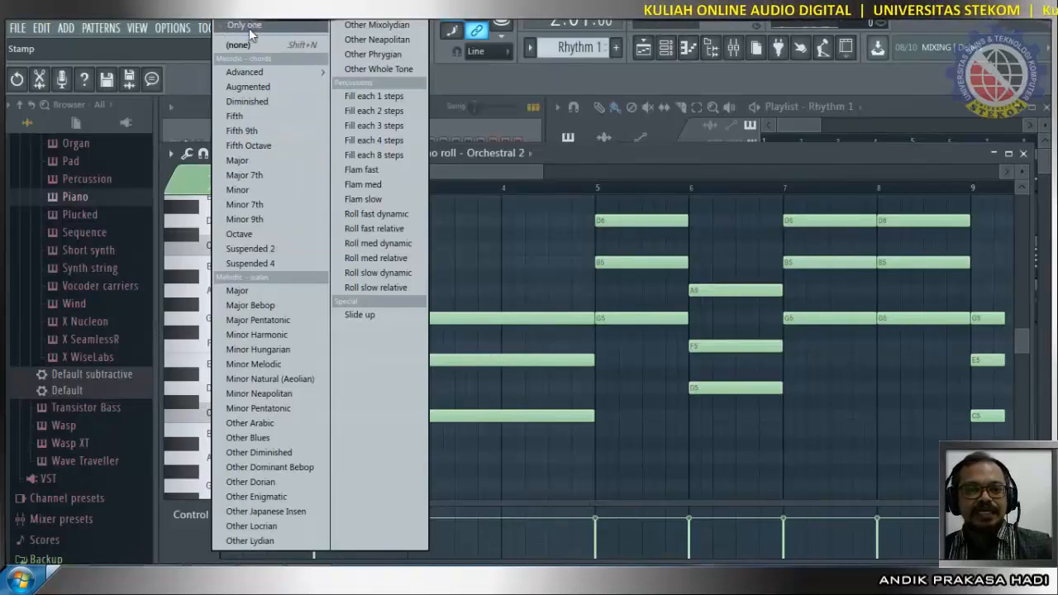
left_click(539, 172)
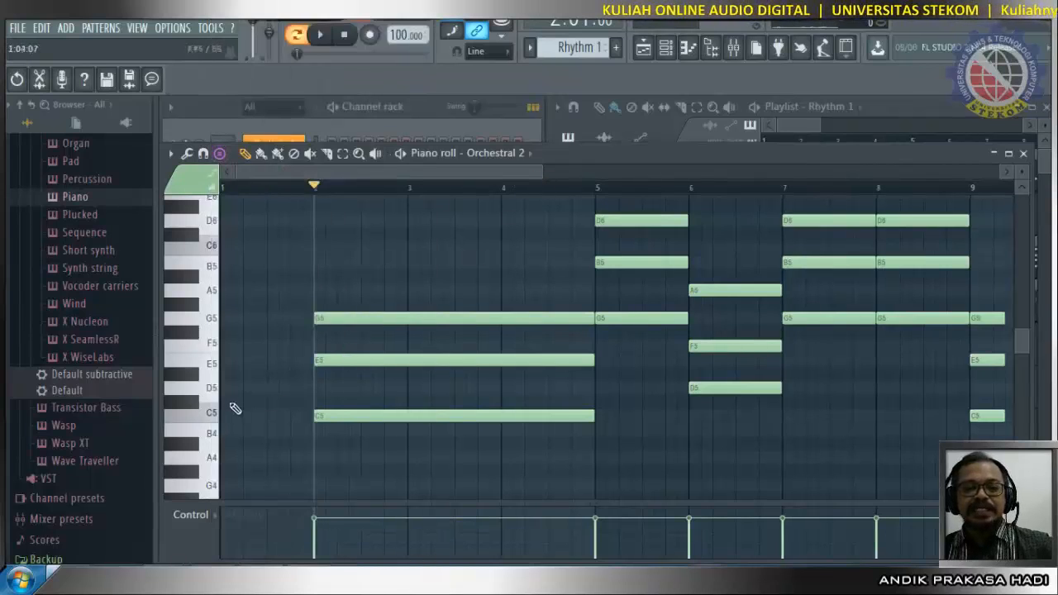
Switch to the Indonesia Raya song sheet in the image viewer and compare its chords with the playlist arrangement.
left_click(357, 580)
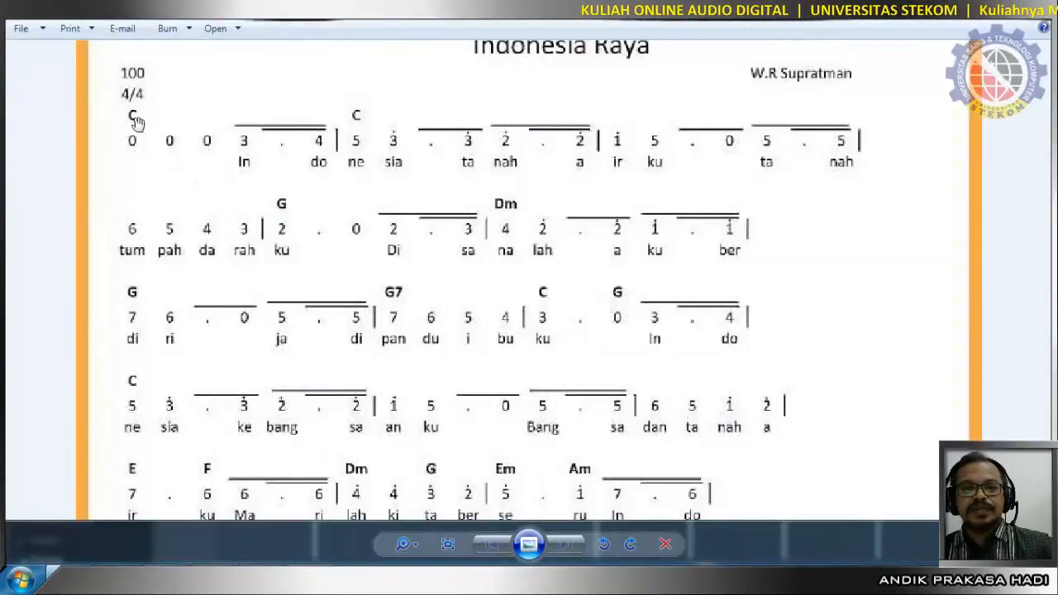
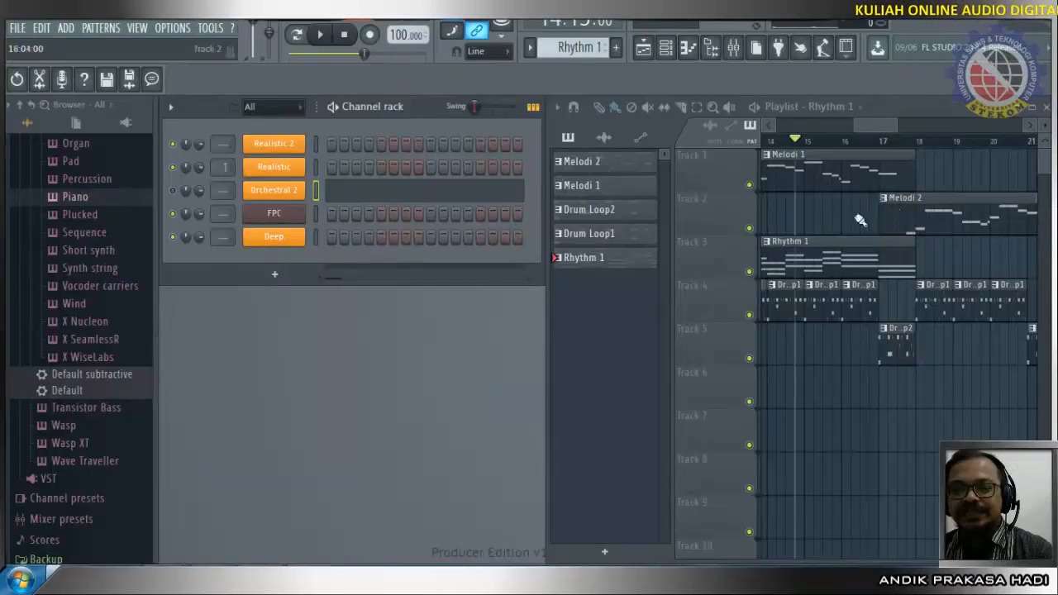
left_click(271, 579)
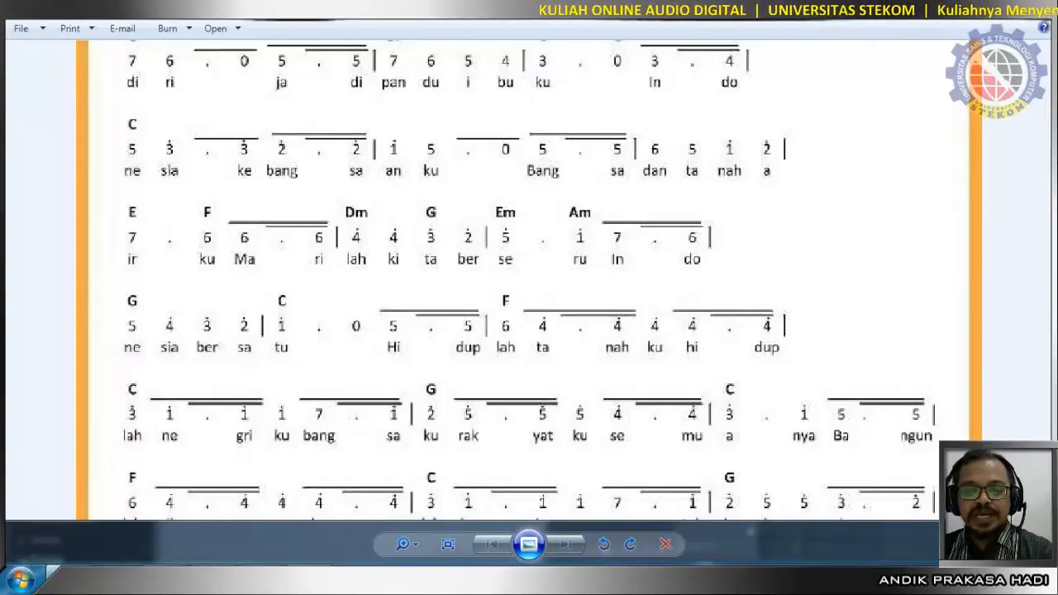
left_click(386, 580)
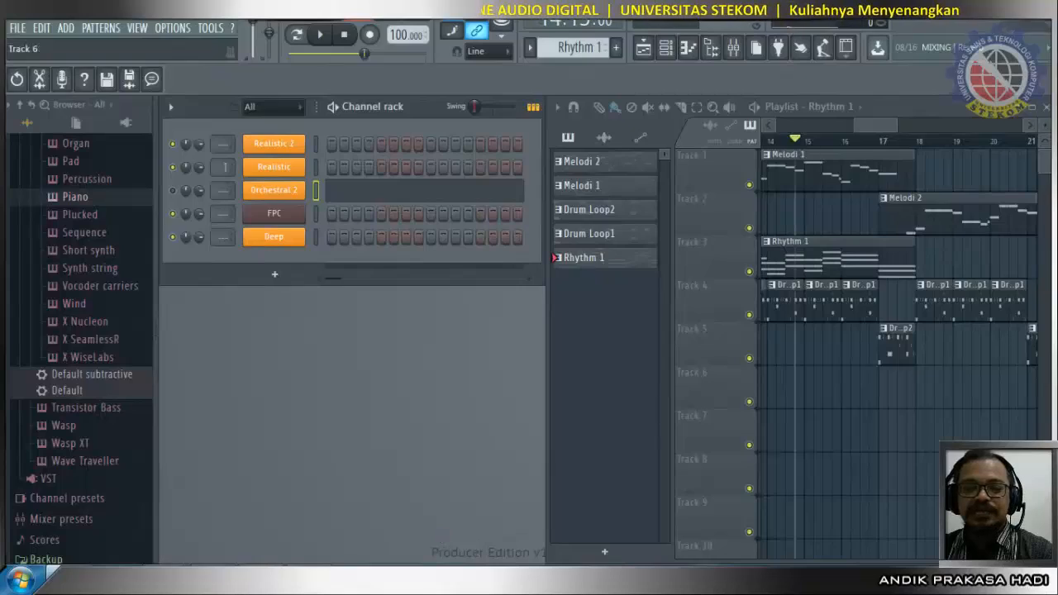
left_click(351, 577)
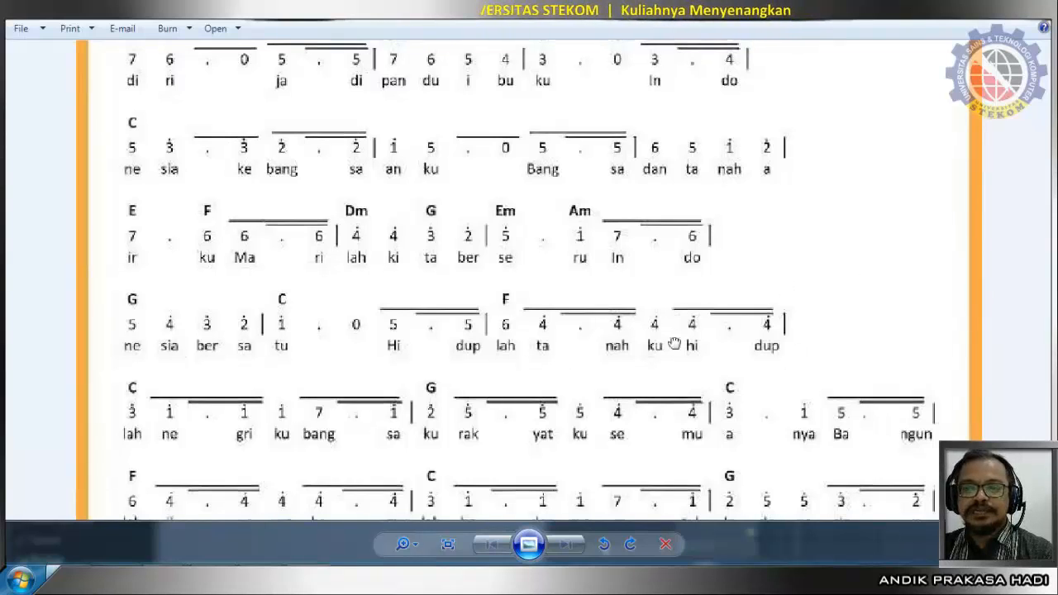
left_click_drag(711, 349, 669, 152)
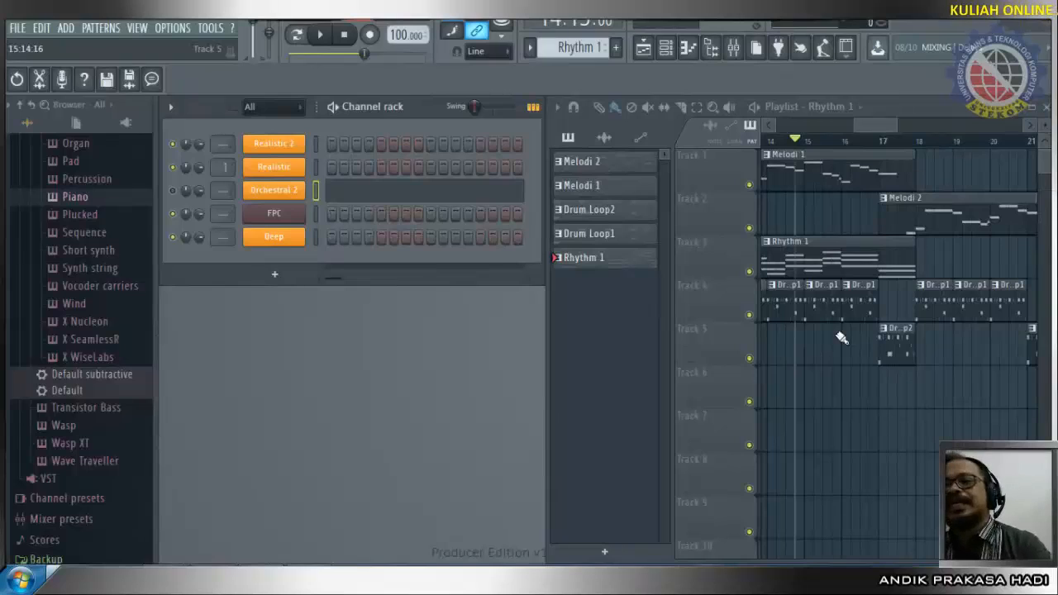
Insert a new pattern above Rhythm 1 and name it Rhythm 2.
right_click(611, 259)
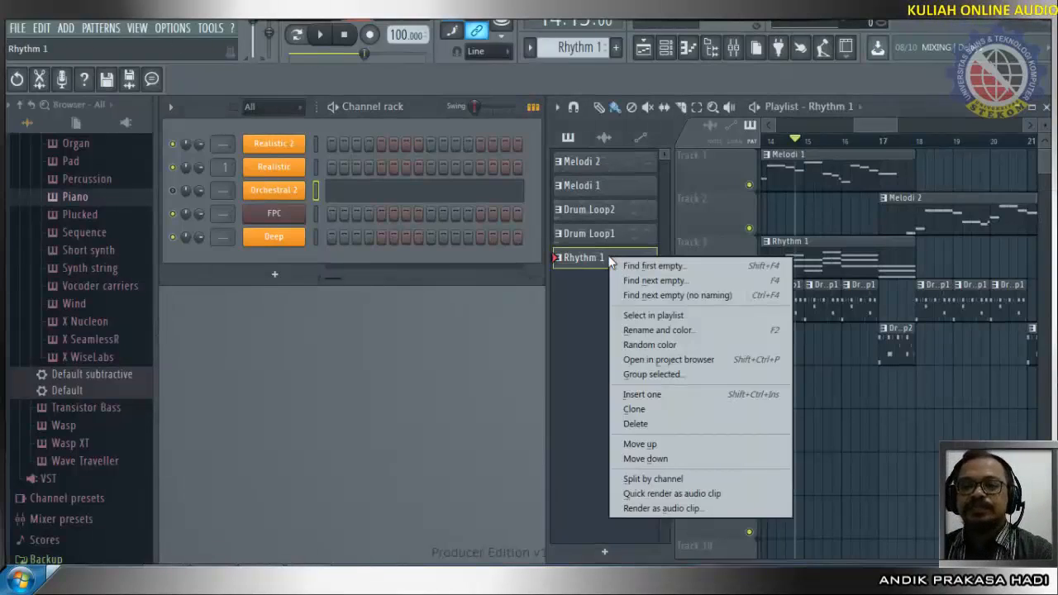
left_click(660, 394)
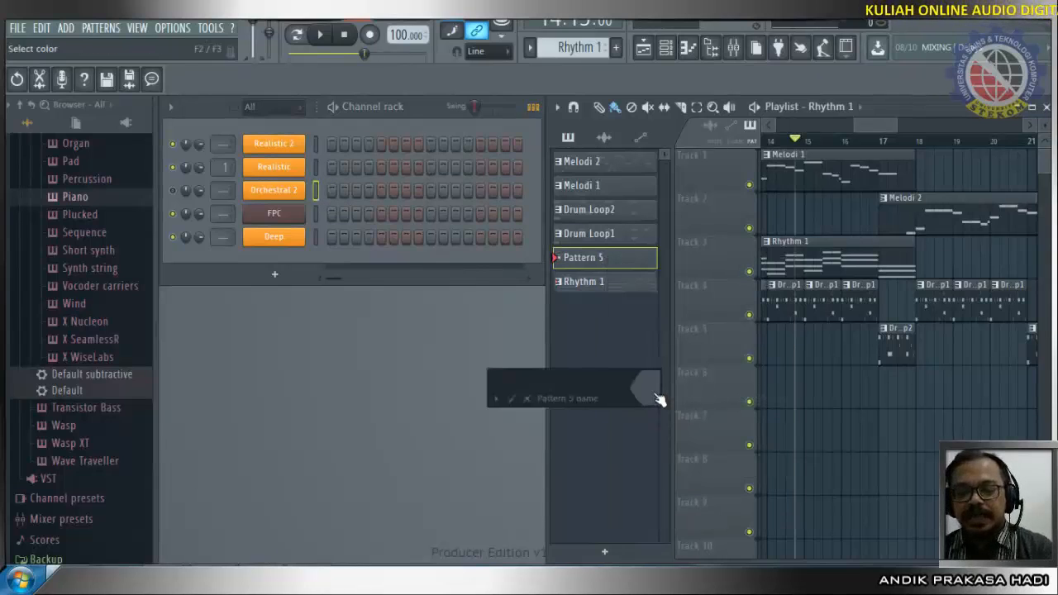
type("Rhythm 2")
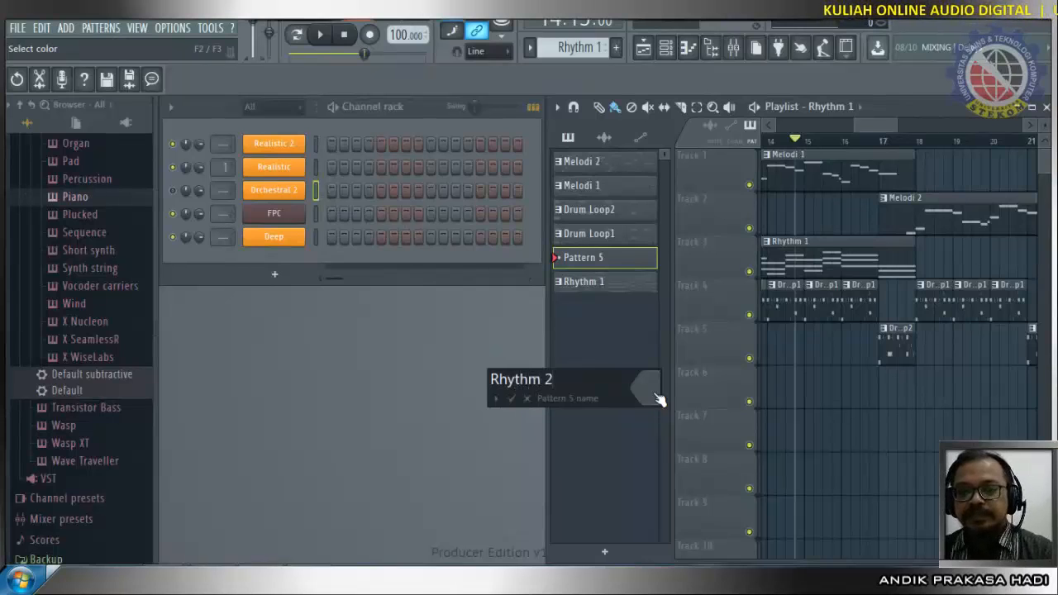
key("Return")
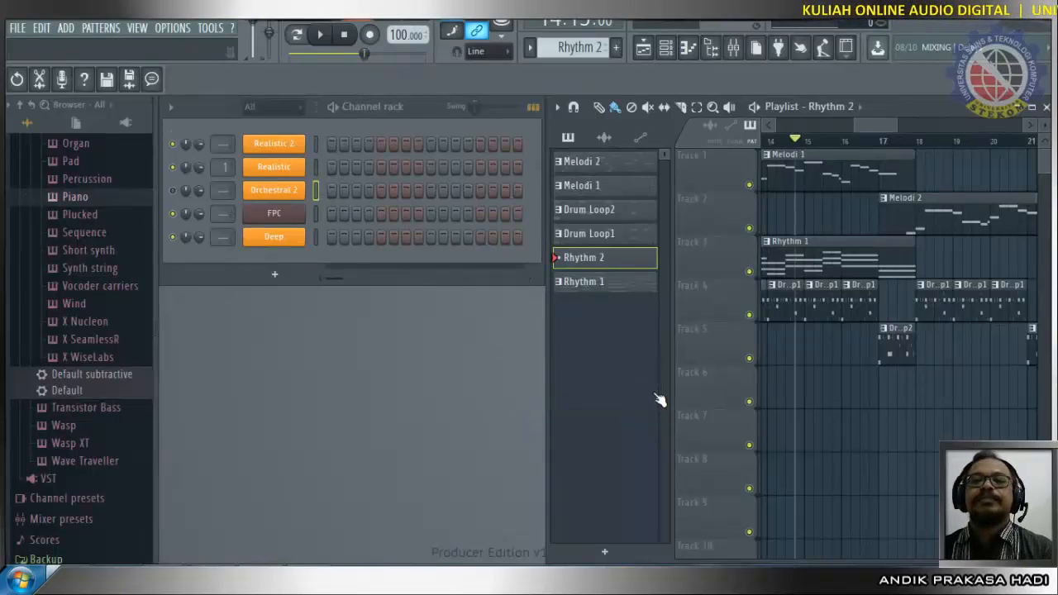
Delete the Deep channel from the channel rack and confirm the deletion.
right_click(268, 239)
left_click(266, 239)
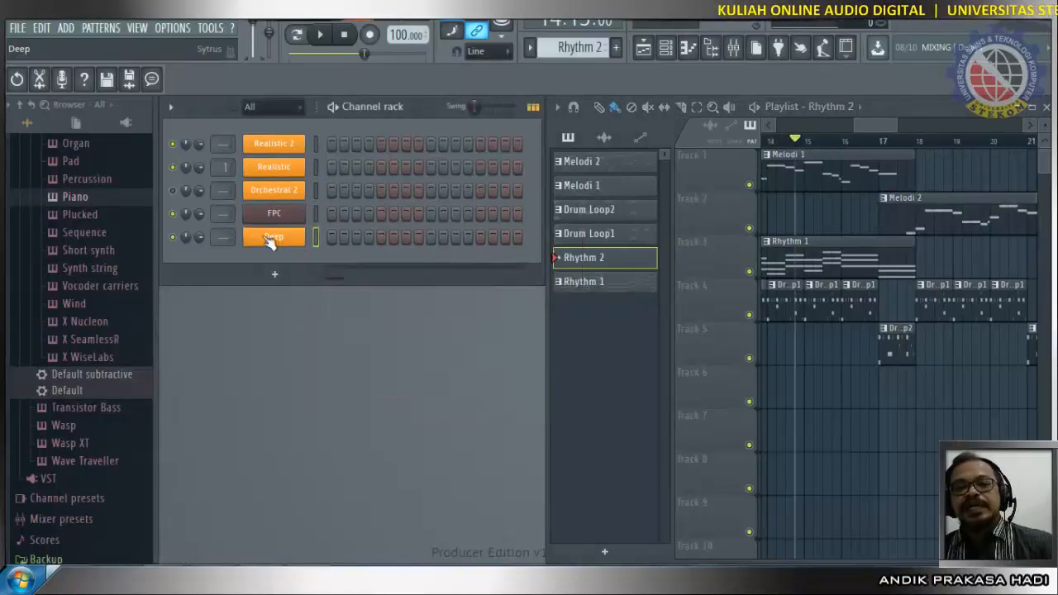
right_click(269, 240)
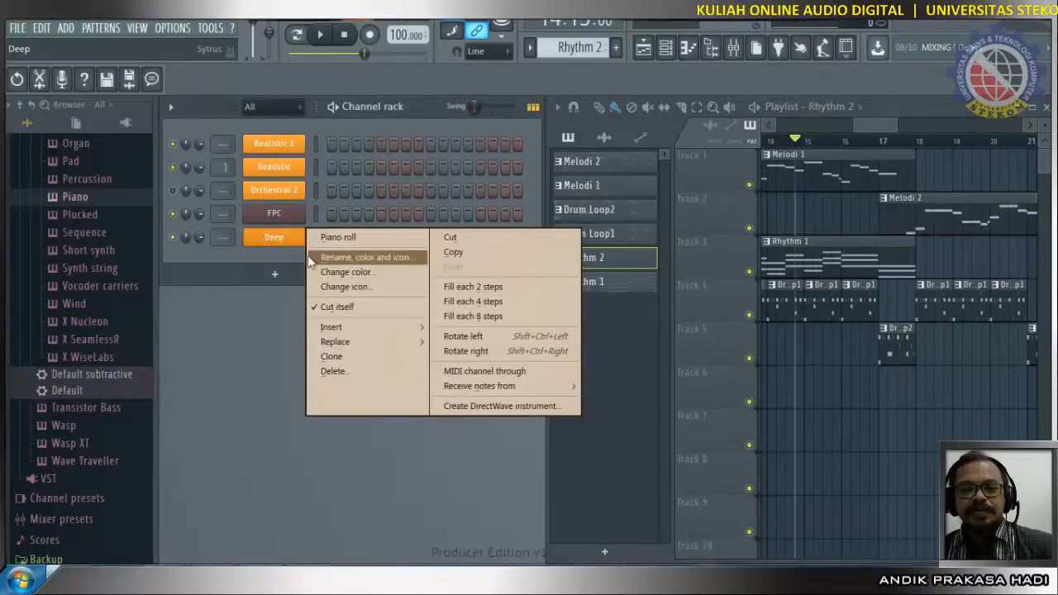
left_click(336, 374)
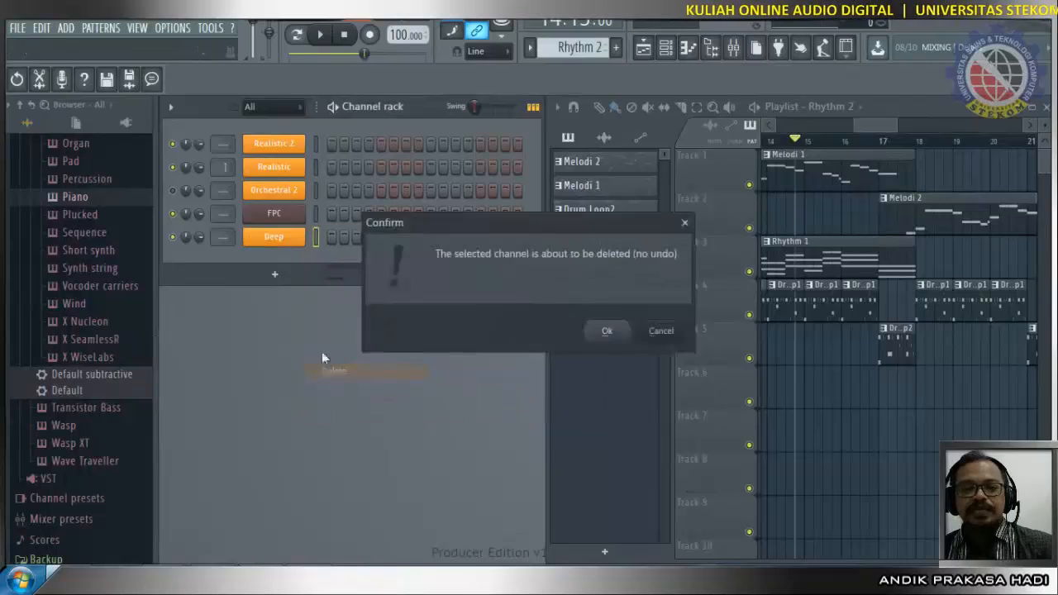
left_click(605, 334)
Browse the Organ and Orchestral groups among the Sytrus generator presets.
scroll(91, 213, "up", 10)
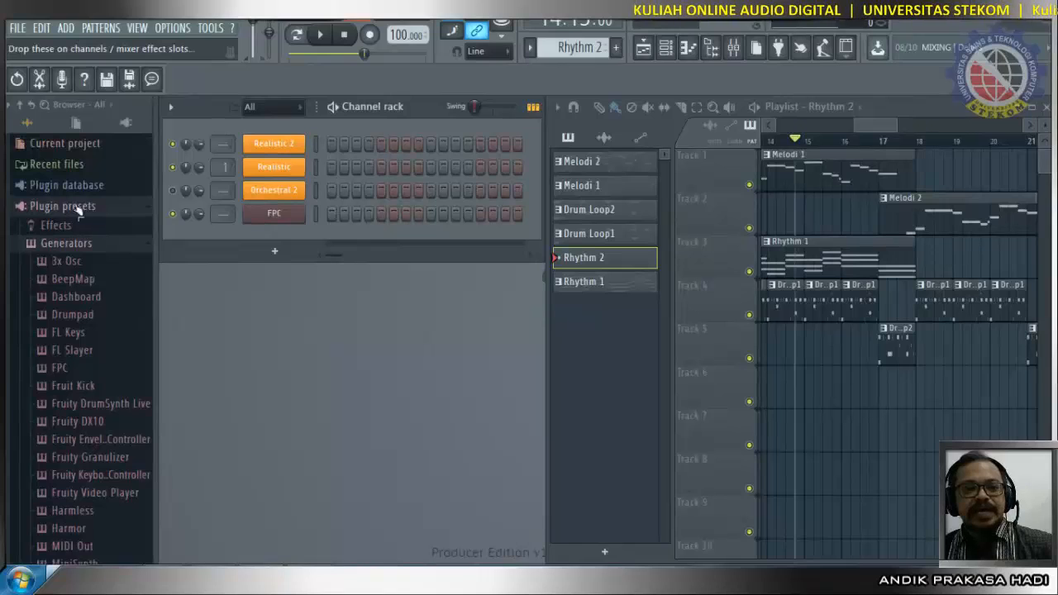
scroll(78, 248, "down", 15)
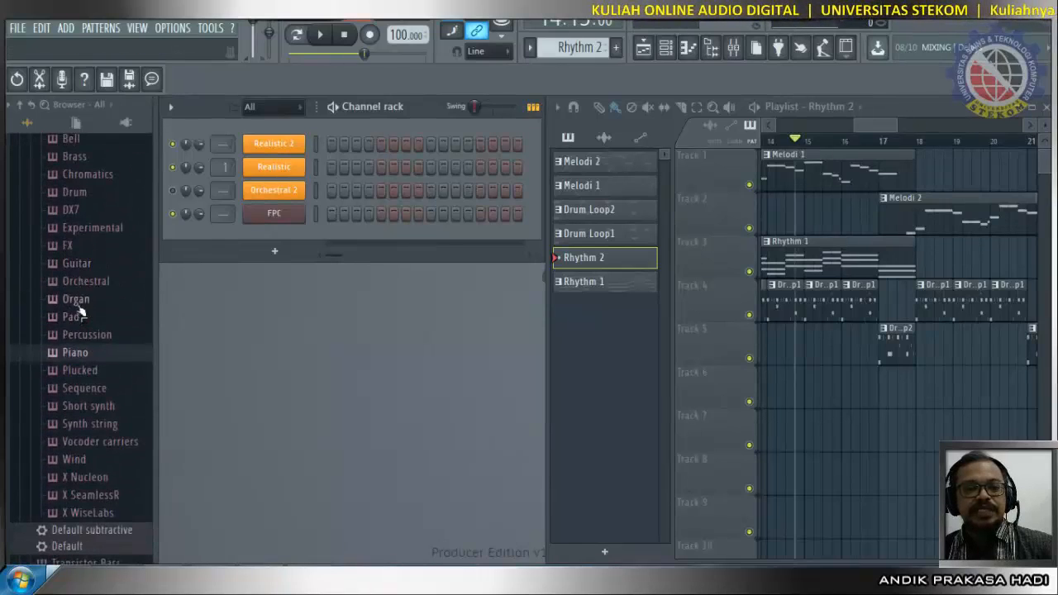
left_click(79, 300)
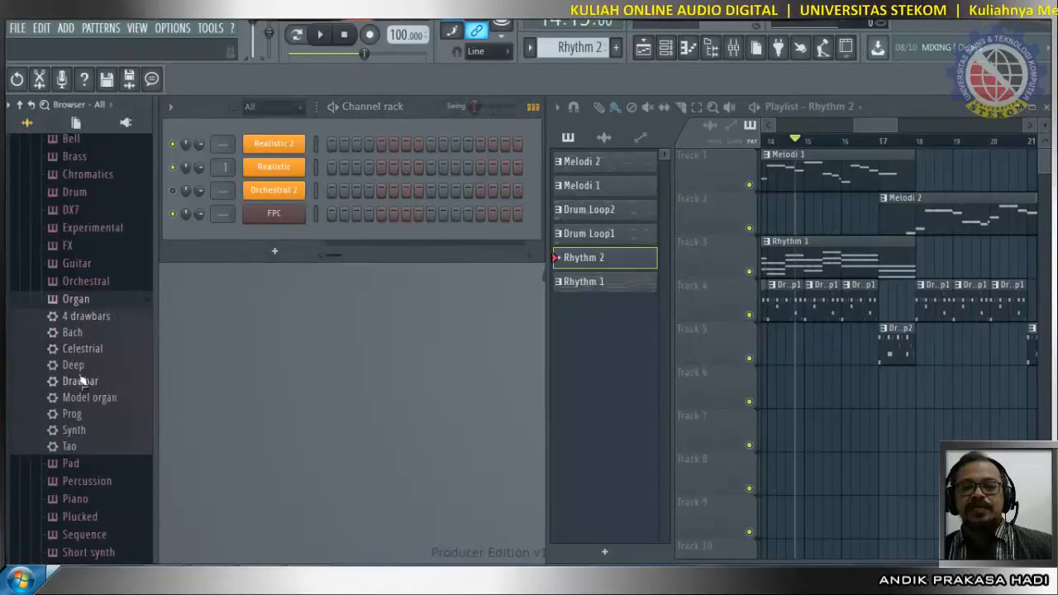
left_click(93, 282)
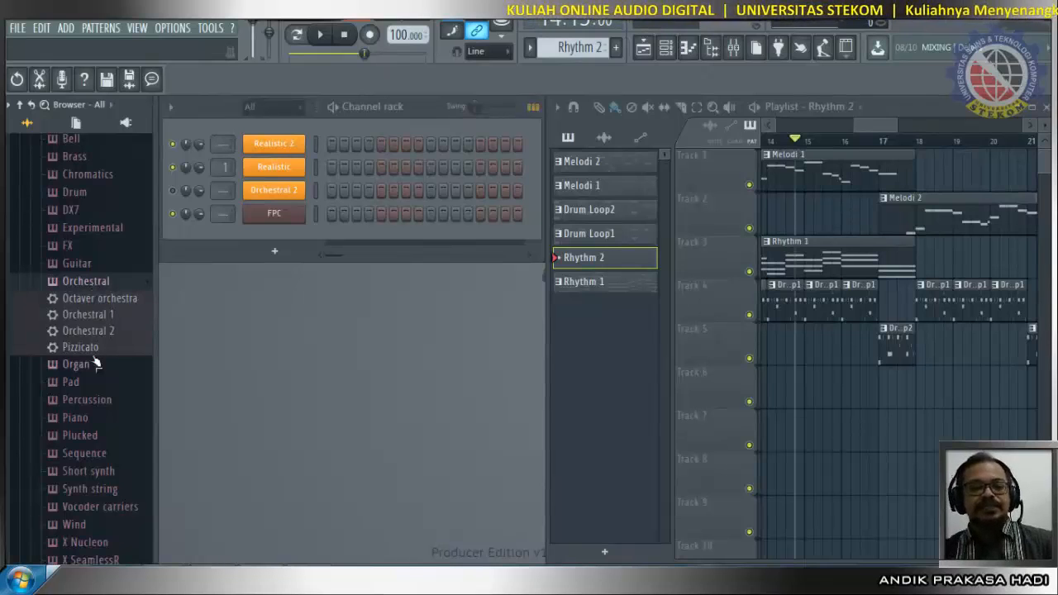
left_click(73, 281)
Add the Sytrus Organ preset Bach as a new channel below FPC, audition a few keys and close its window.
left_click(76, 300)
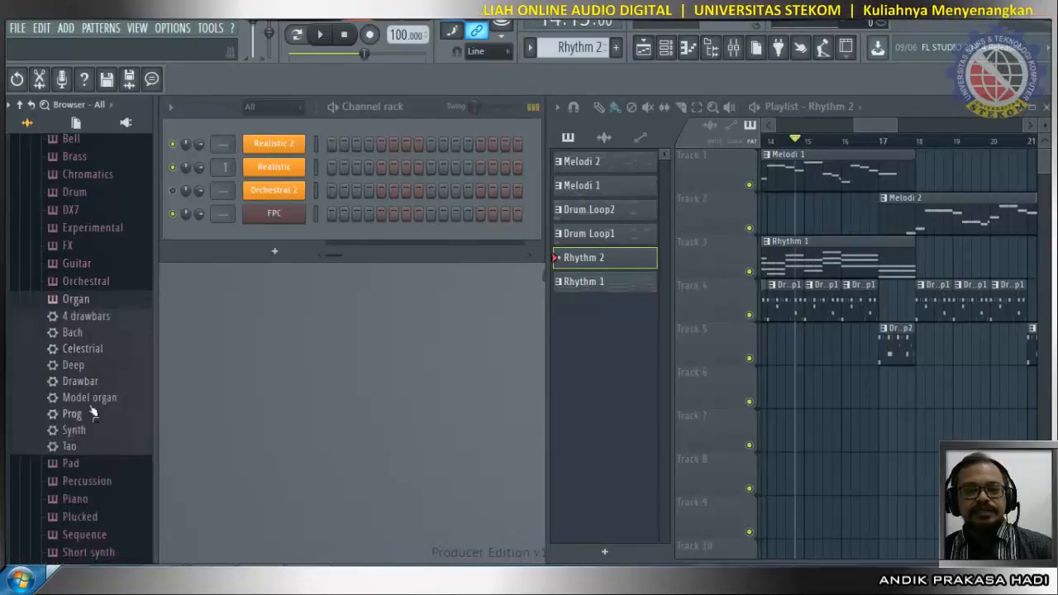
left_click(75, 366)
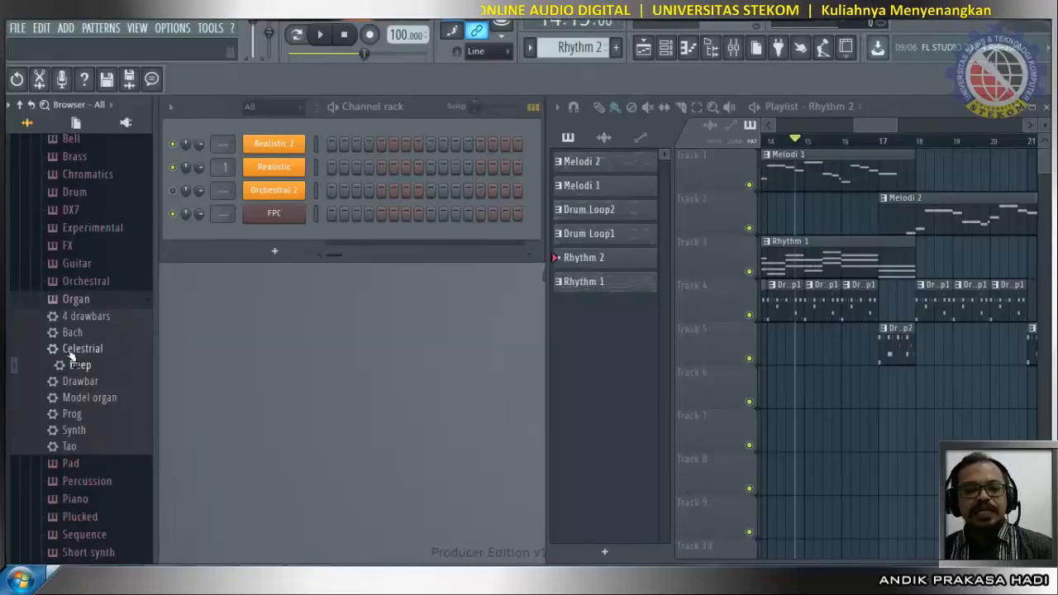
left_click_drag(76, 336, 268, 231)
left_click_drag(555, 180, 575, 127)
mouse_move(420, 507)
left_mouse_down()
mouse_move(498, 509)
mouse_move(465, 508)
mouse_move(485, 515)
left_mouse_up()
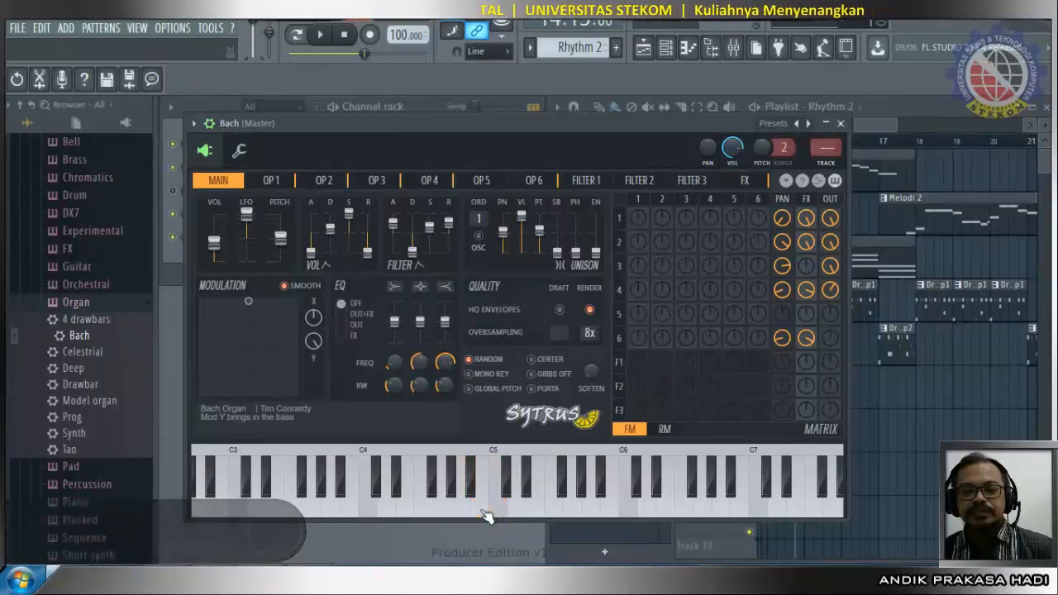
left_click(839, 123)
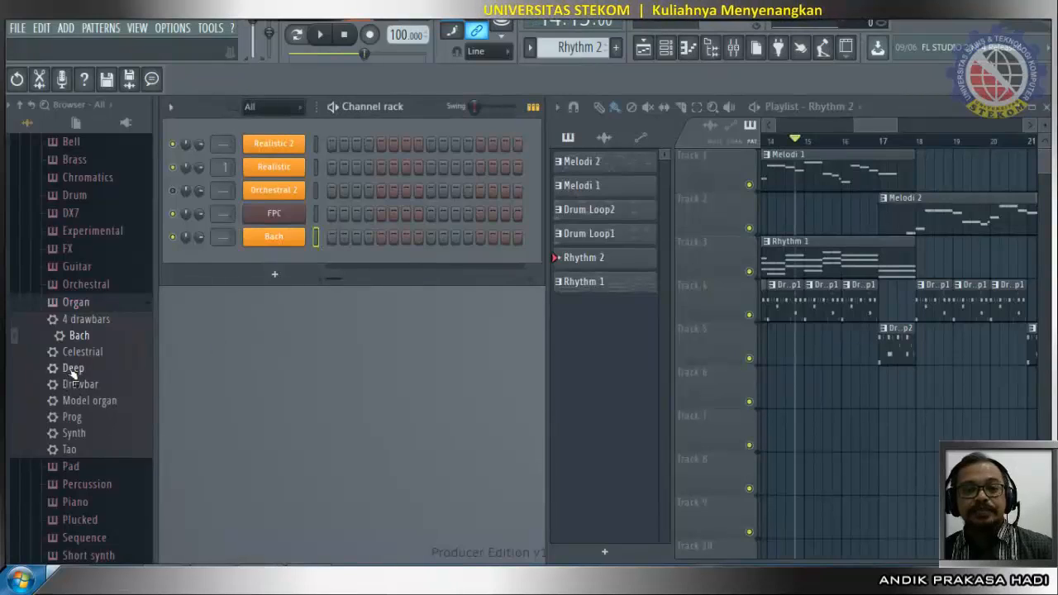
Replace the Bach channel's sound with the Organ preset Deep and audition a few keys.
left_click_drag(73, 370, 277, 249)
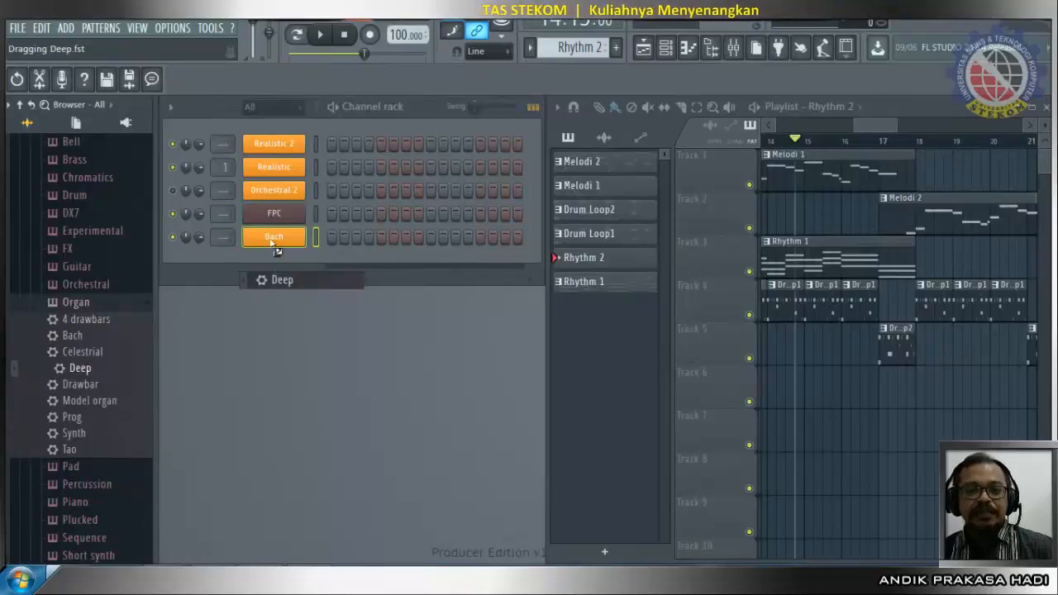
left_click_drag(276, 245, 275, 245)
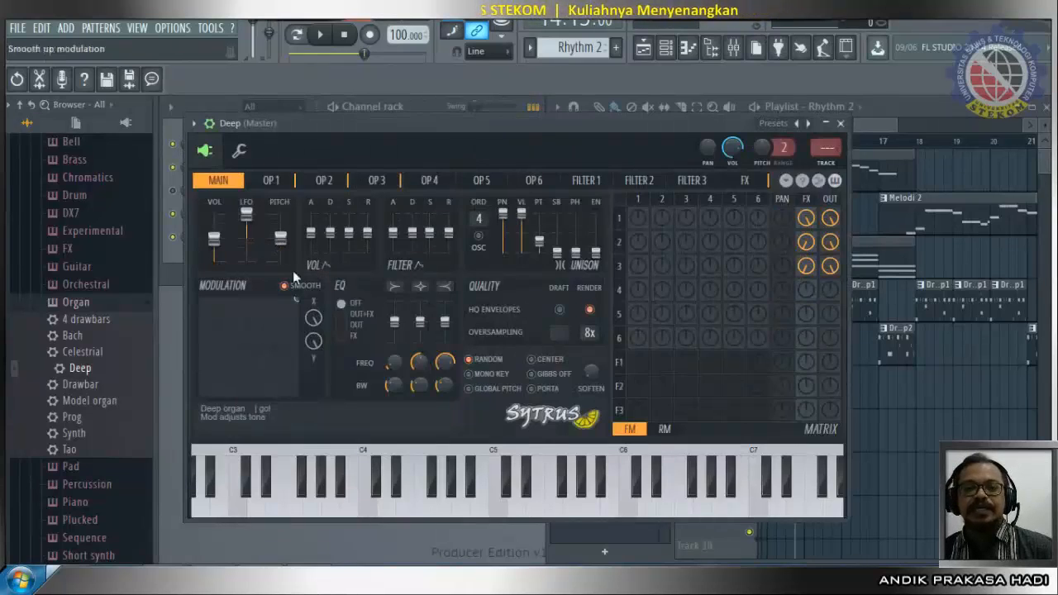
left_click(413, 512)
left_click_drag(414, 512, 469, 506)
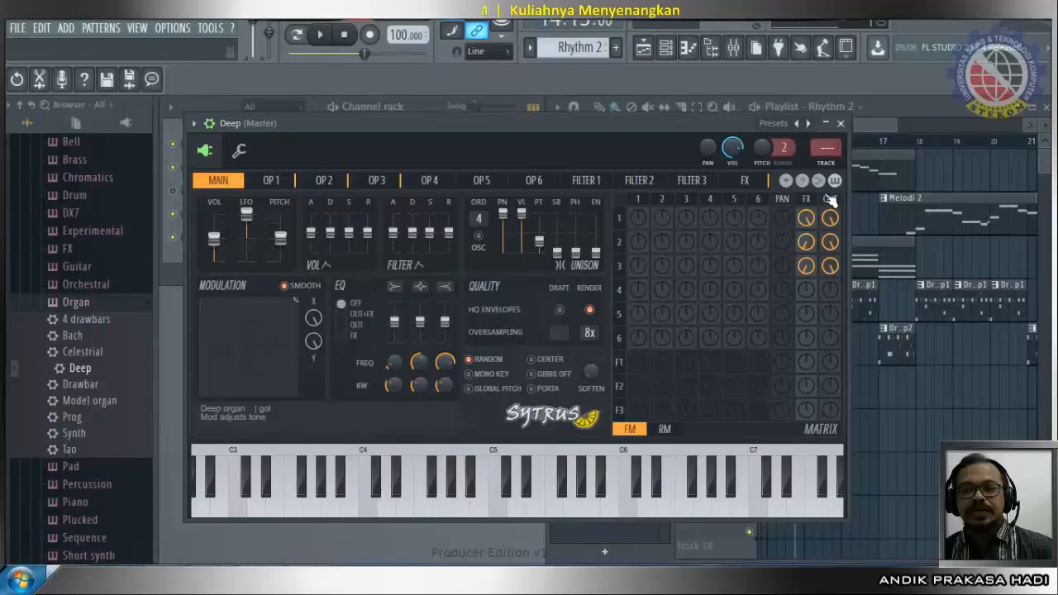
Close the Deep instrument window, open the Deep channel's piano roll and consult the song's chord sheet.
left_click(841, 123)
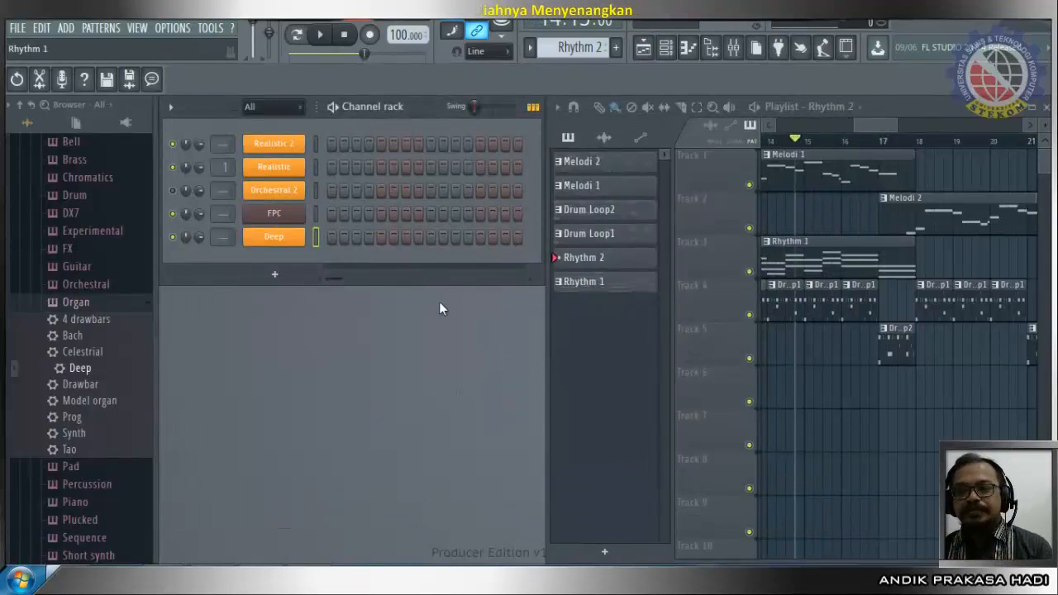
left_click_drag(879, 127, 886, 126)
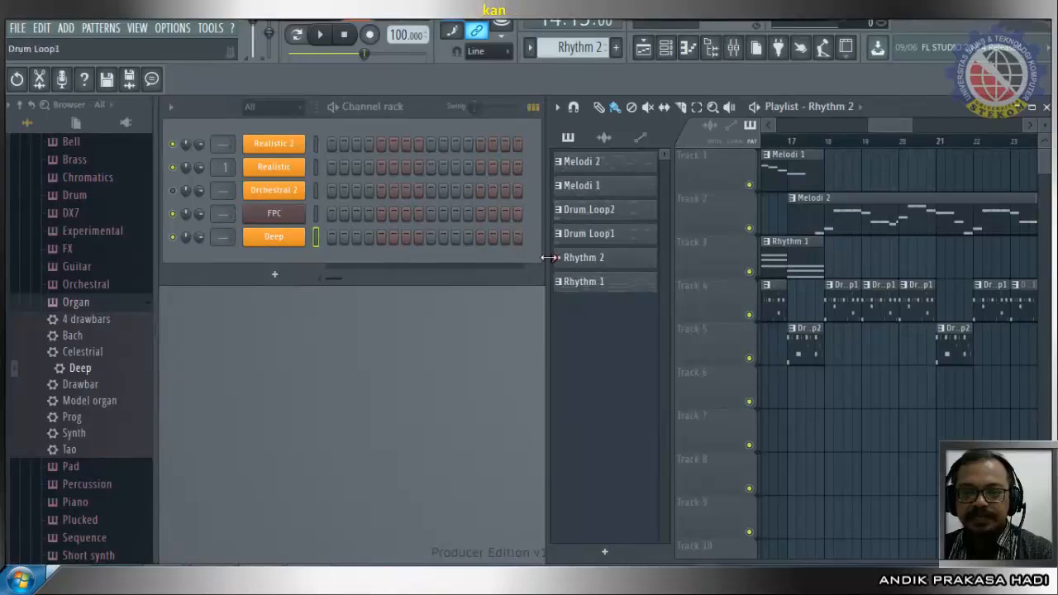
right_click(279, 240)
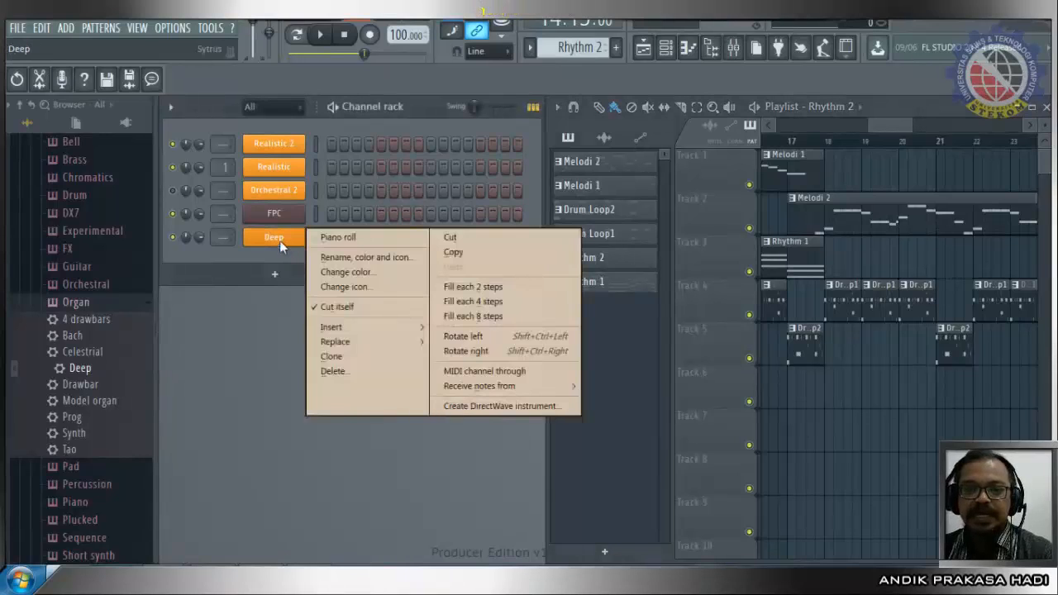
left_click(327, 237)
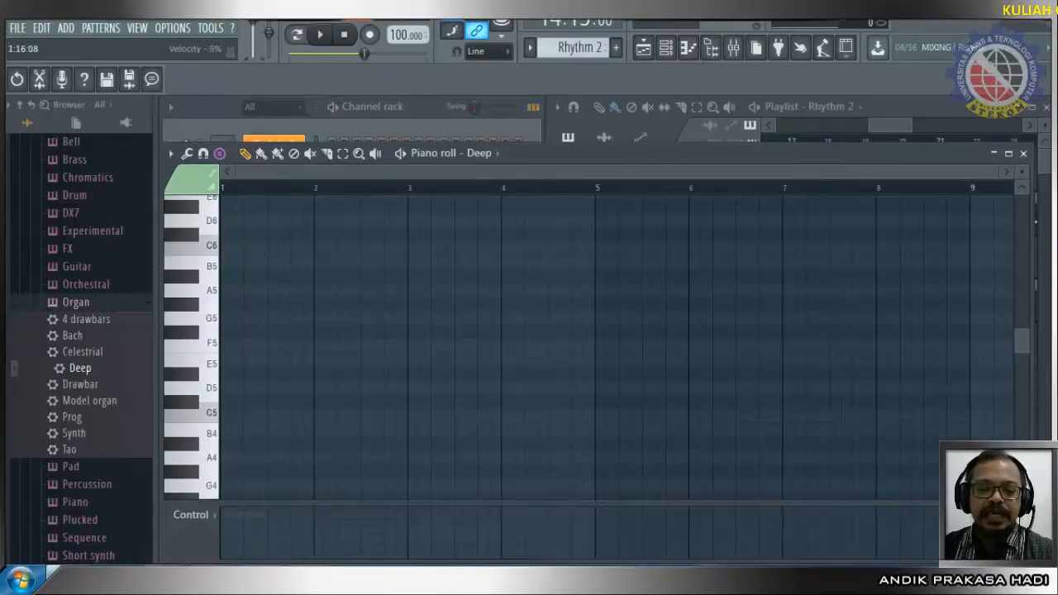
mouse_move(260, 583)
left_click(304, 582)
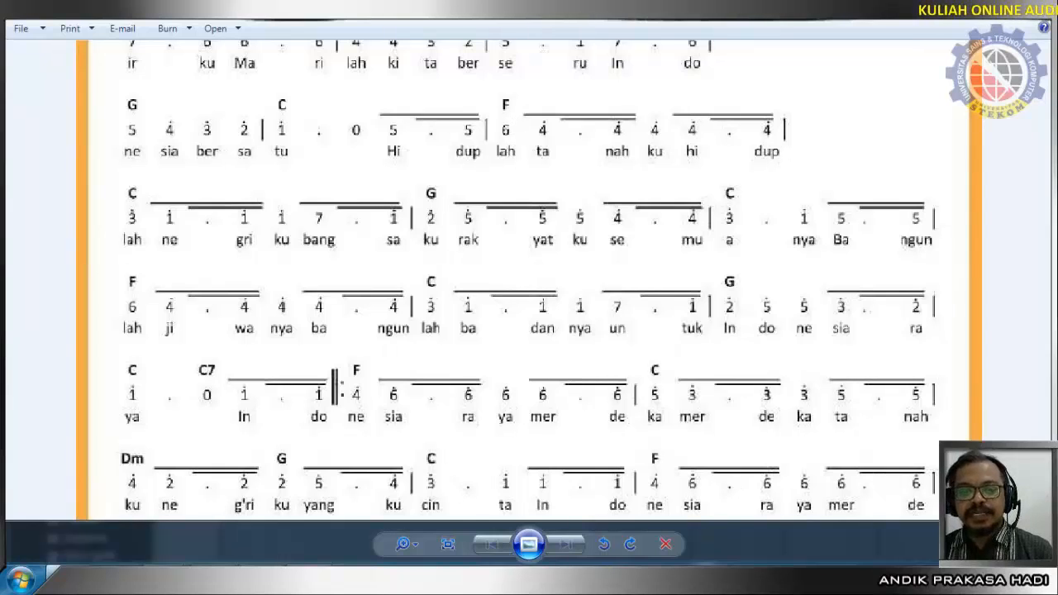
left_click(263, 582)
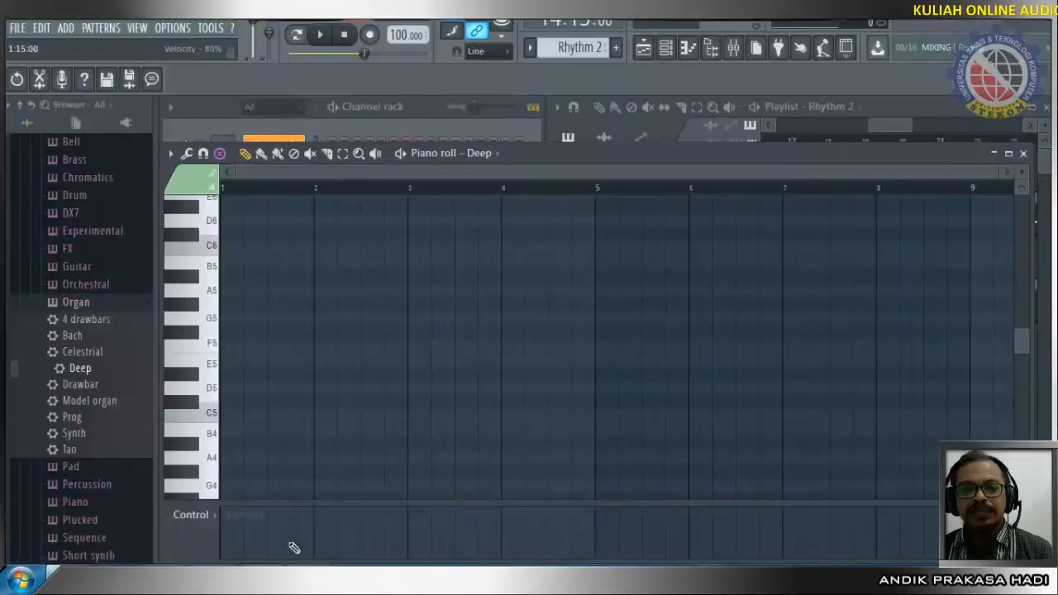
Stamp an F major chord (F5, A5, C6) at bar 1 with the Major chord stamp and make it one bar long.
left_click(220, 157)
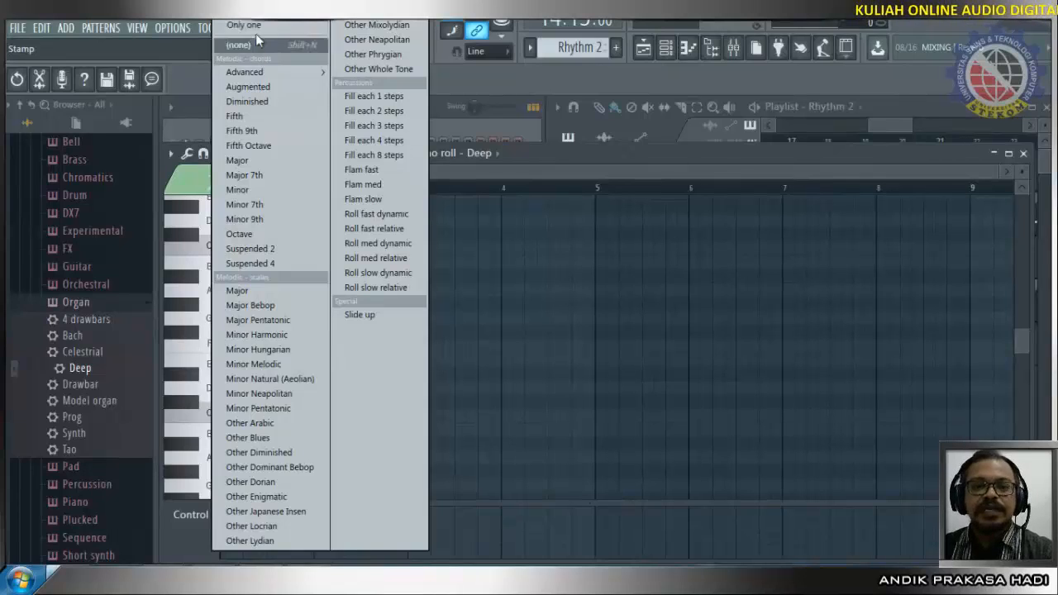
left_click(247, 161)
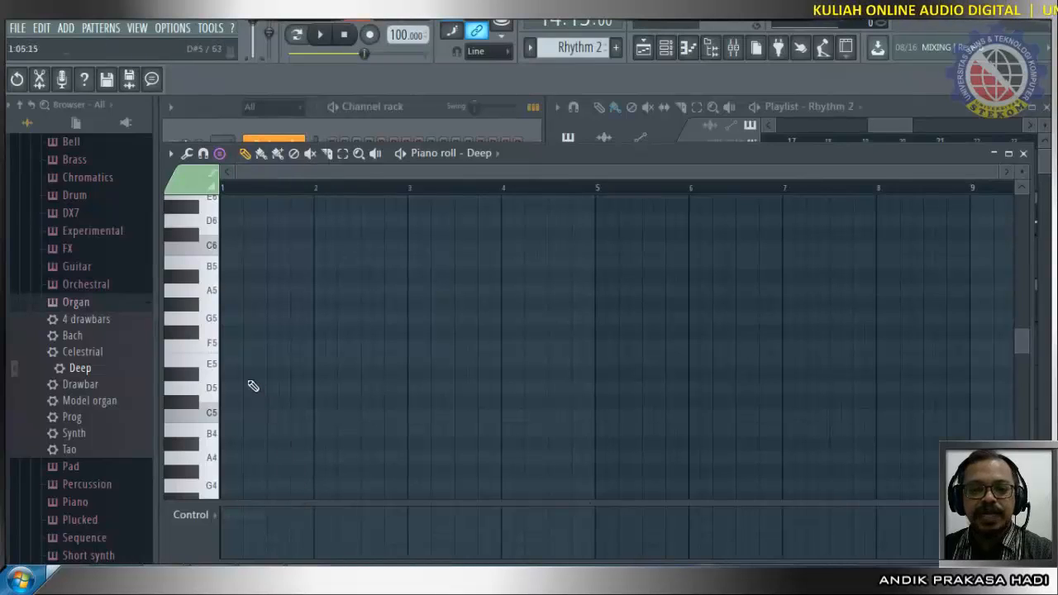
left_click(229, 350)
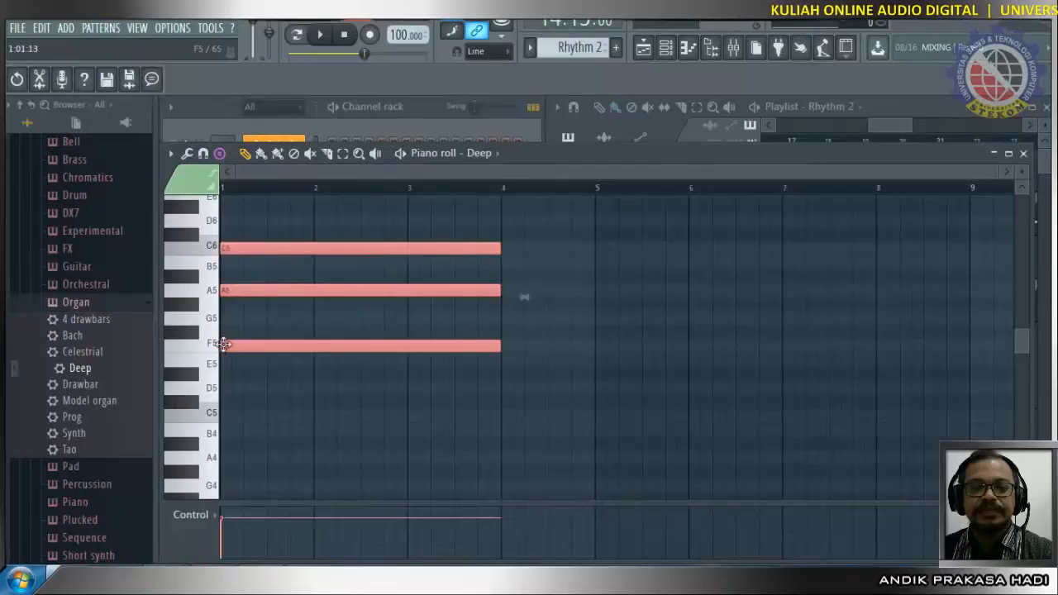
left_click_drag(504, 252, 505, 373)
key("Delete")
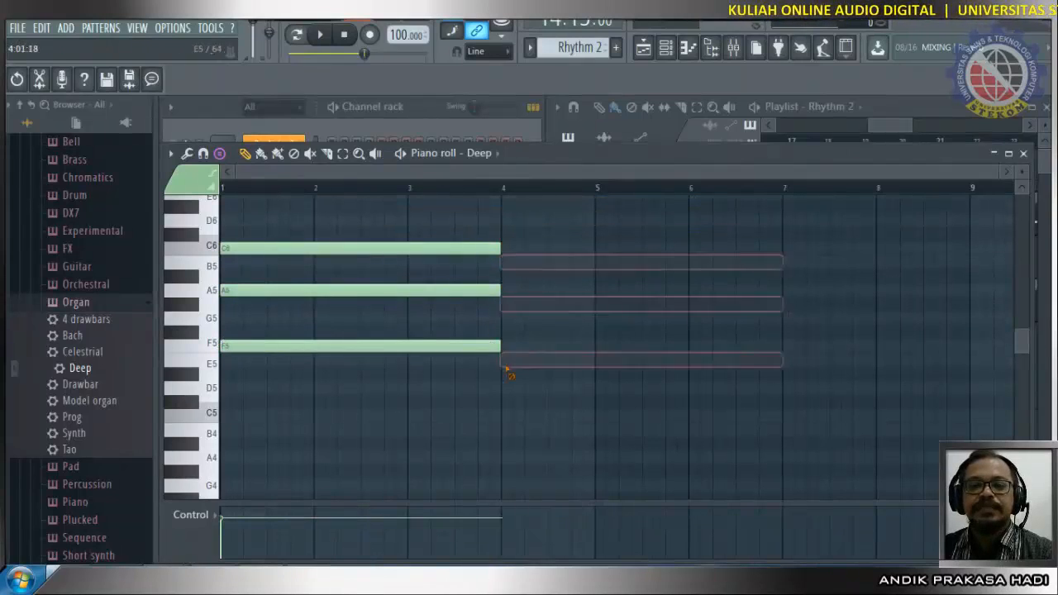
left_click_drag(503, 245, 315, 250)
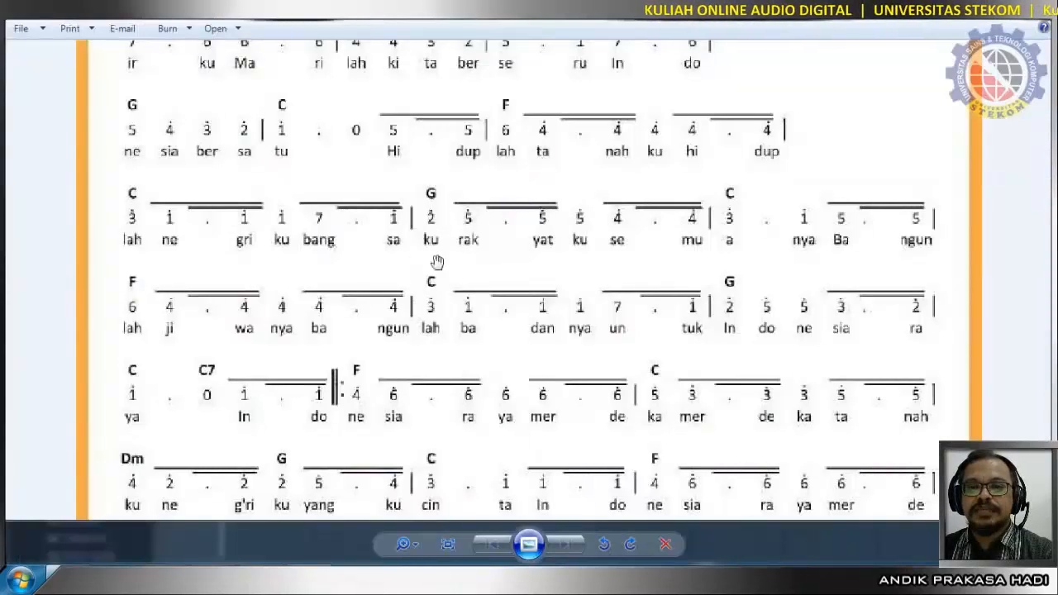
Check the chord sheet and add one-bar C major, G major and C major chords in bars 2, 3 and 4.
left_click_drag(676, 159, 651, 266)
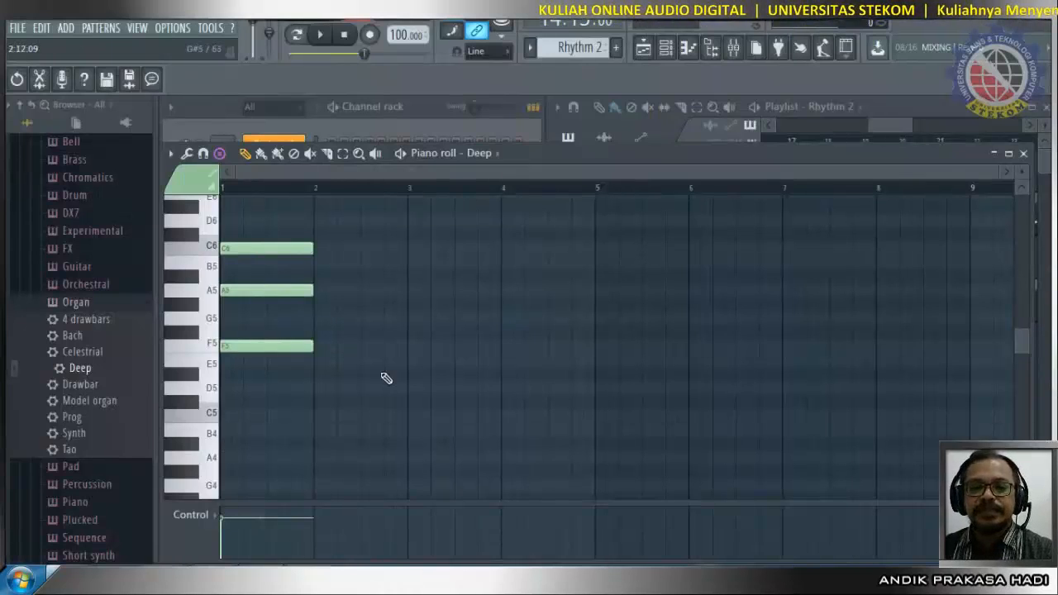
left_click(320, 417)
left_click(317, 415)
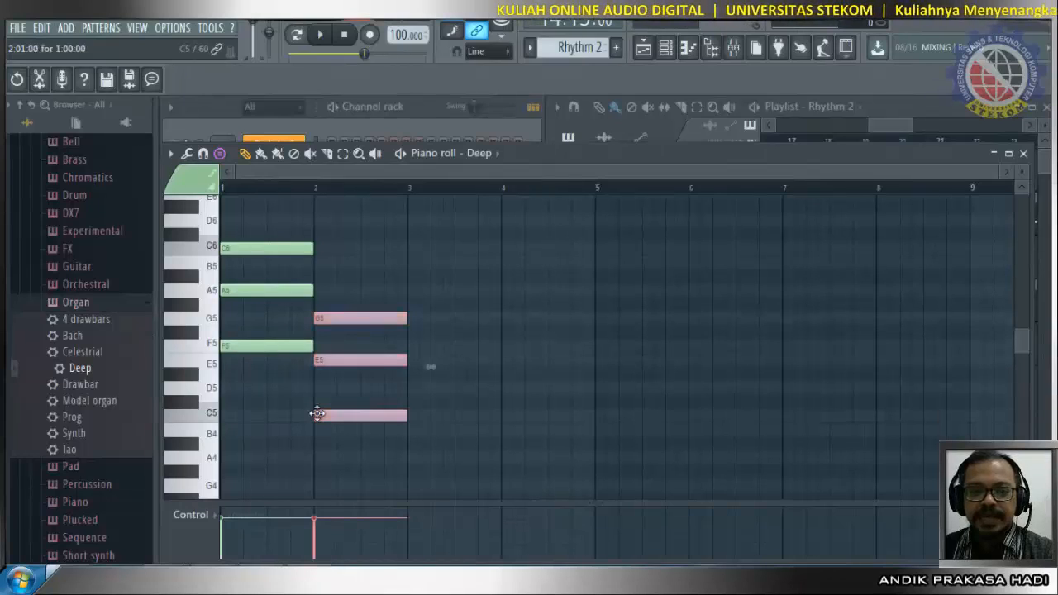
left_click(410, 318)
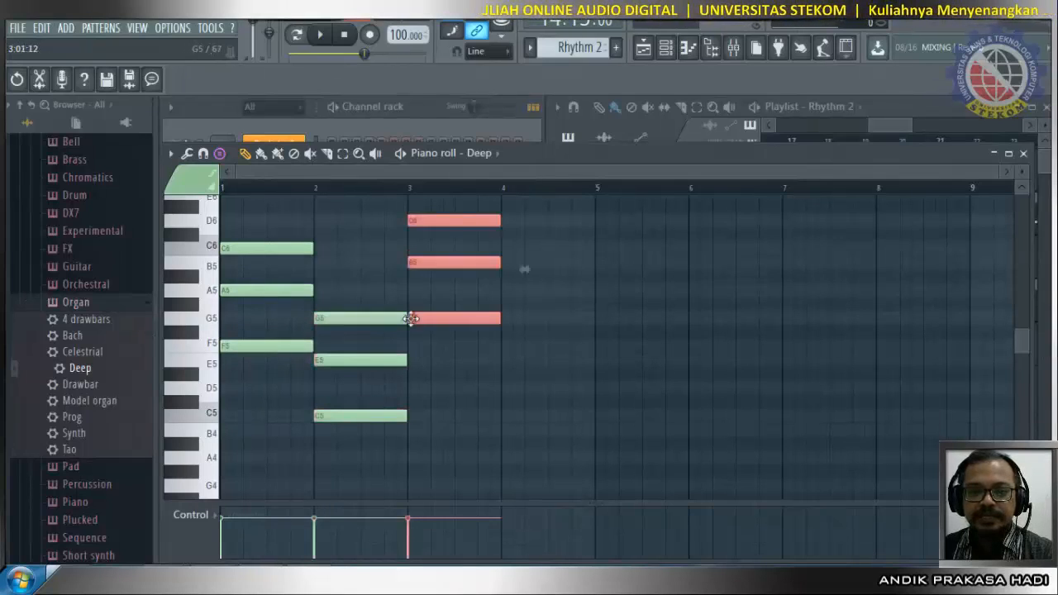
left_click(504, 415)
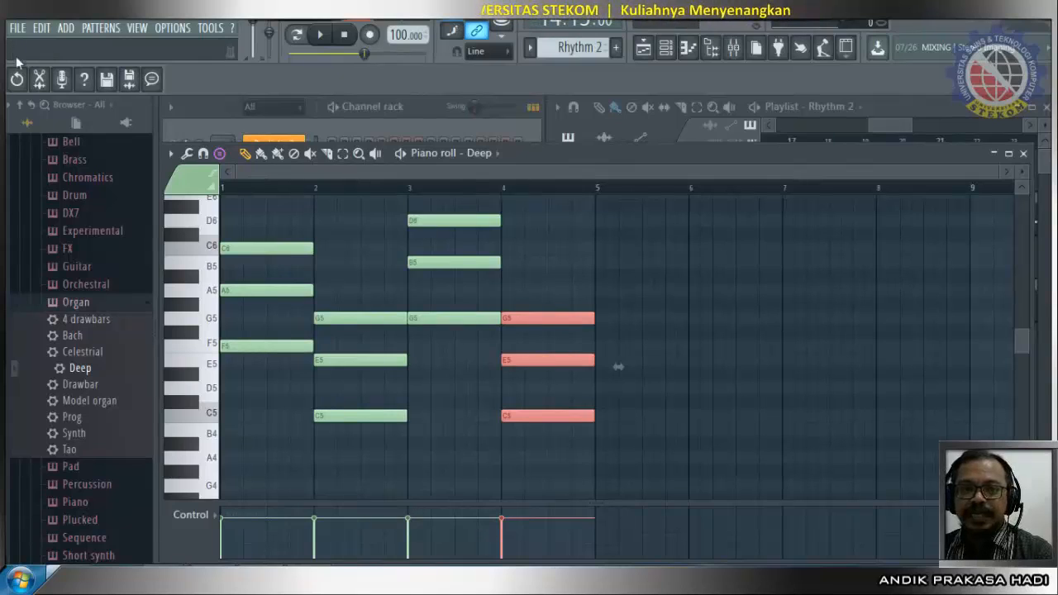
Select all notes of the four chords and duplicate them into bars 5 to 8.
left_click(351, 157)
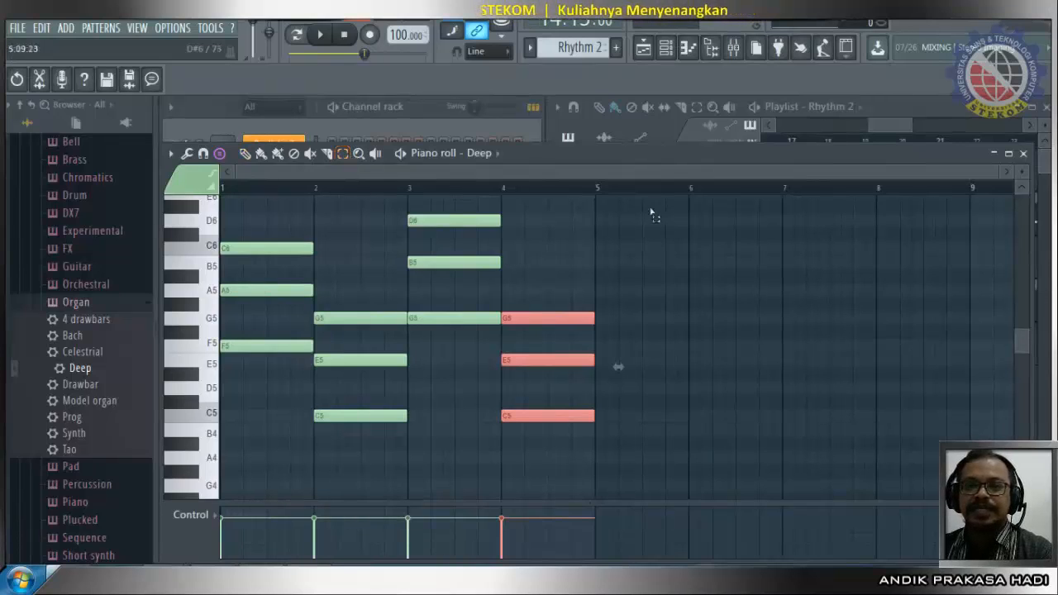
left_click_drag(630, 202, 221, 458)
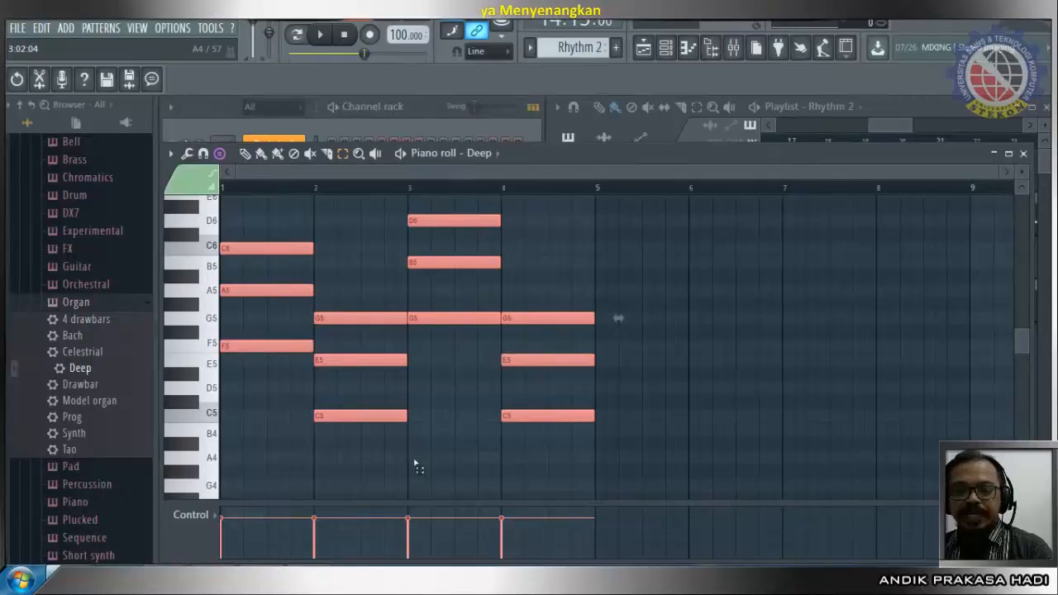
key("shift+Right")
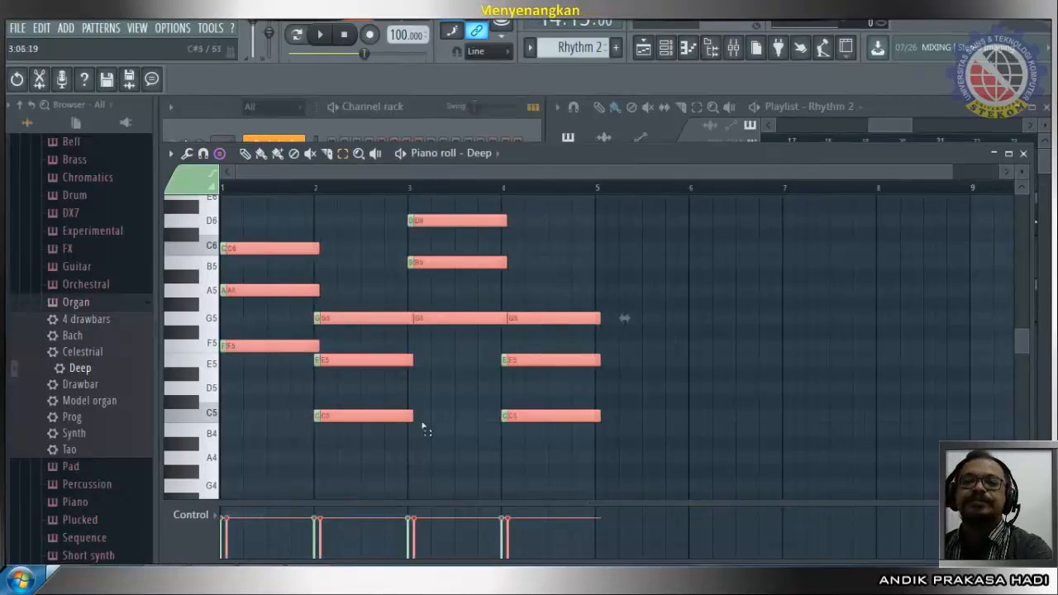
left_click(247, 154)
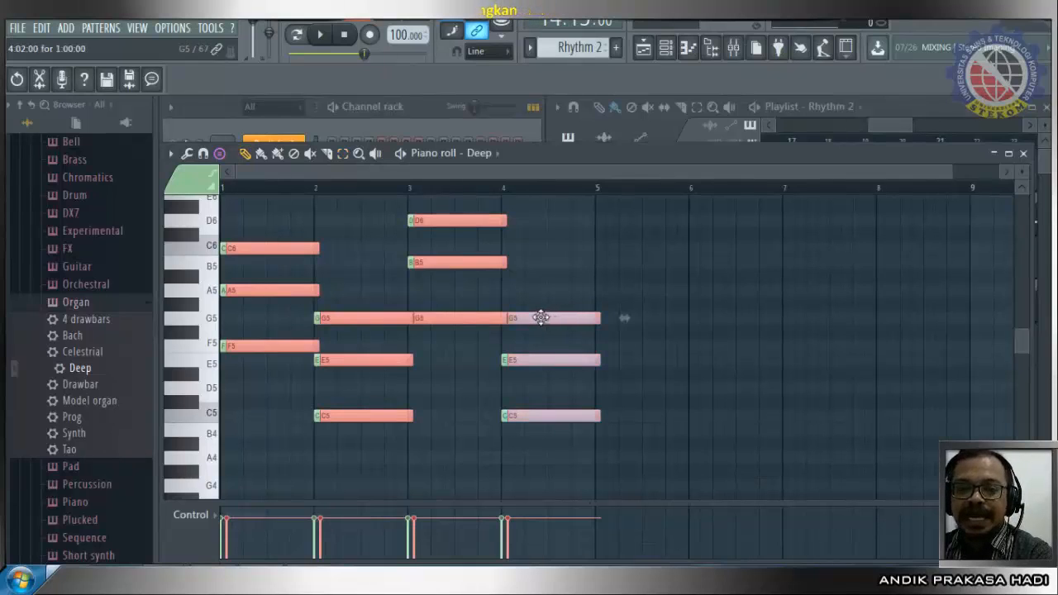
left_click_drag(540, 318, 913, 325)
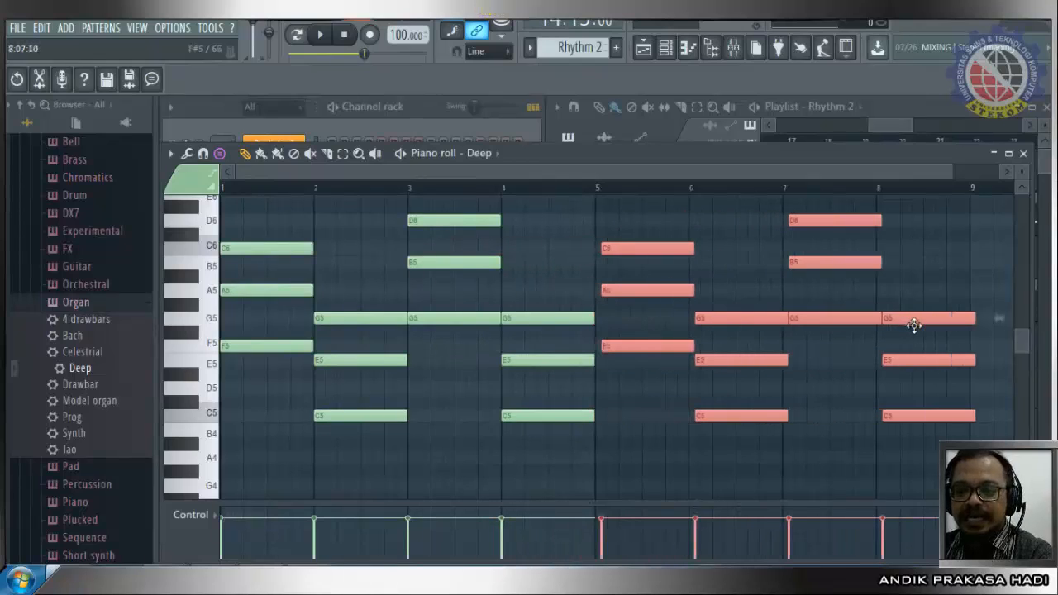
left_click_drag(913, 325, 911, 326)
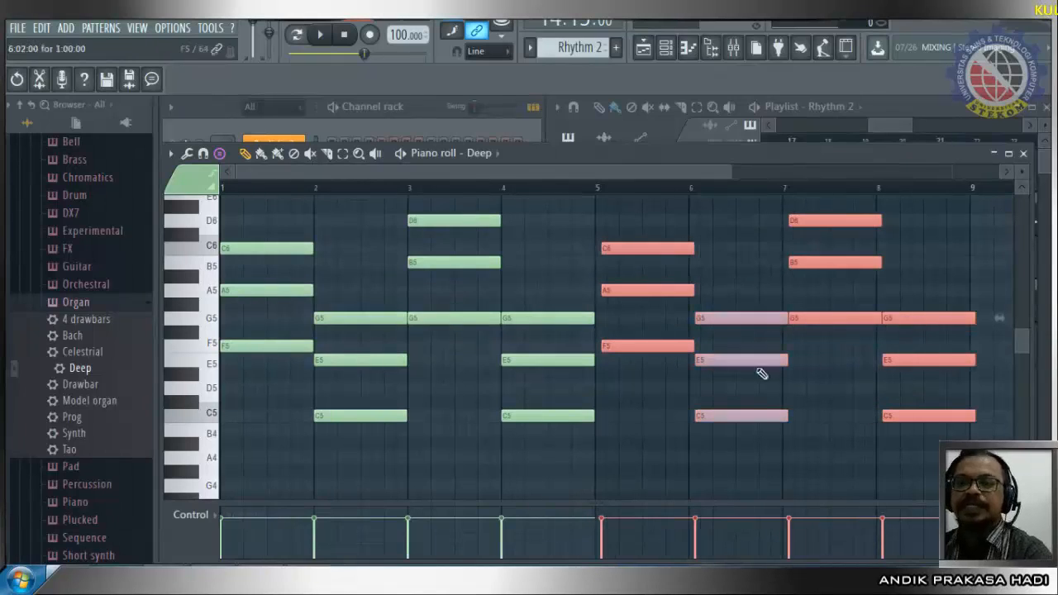
Try to align the duplicated chords with the start of bar 5.
left_click_drag(633, 248, 631, 247)
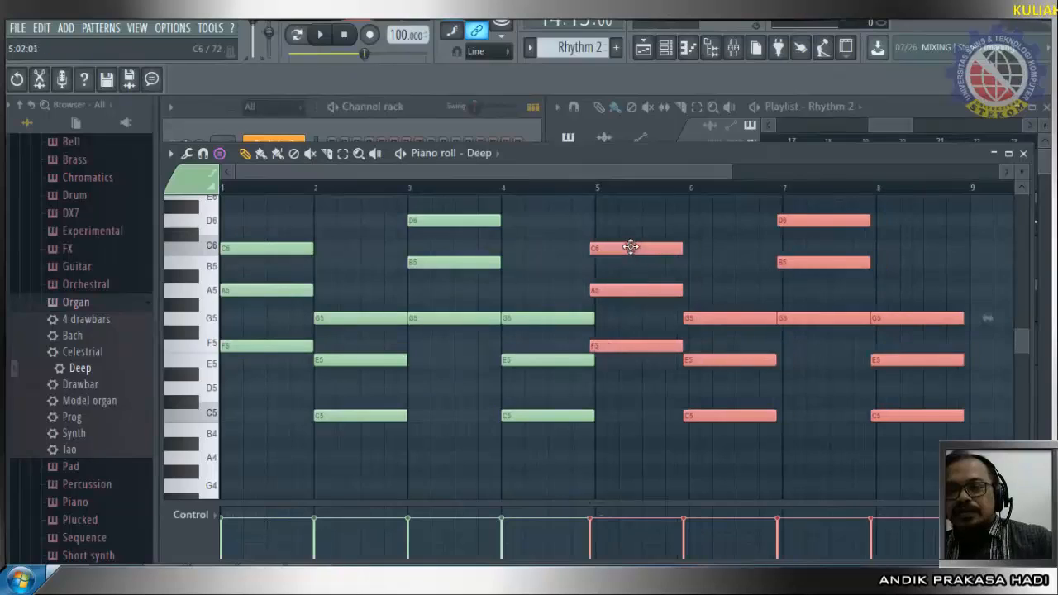
left_click(619, 249)
left_click(614, 249)
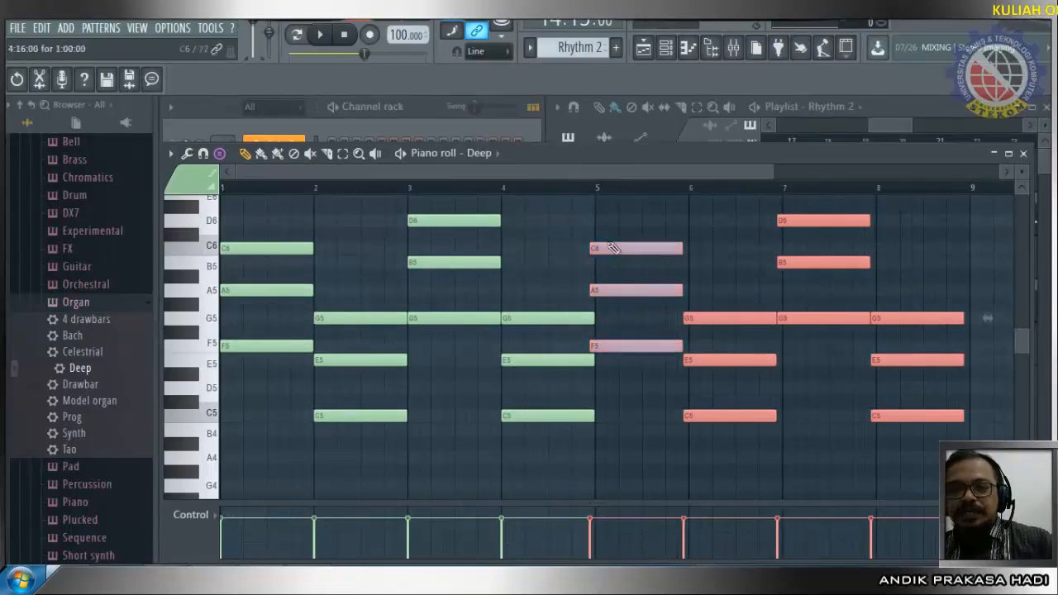
left_click_drag(610, 250, 617, 253)
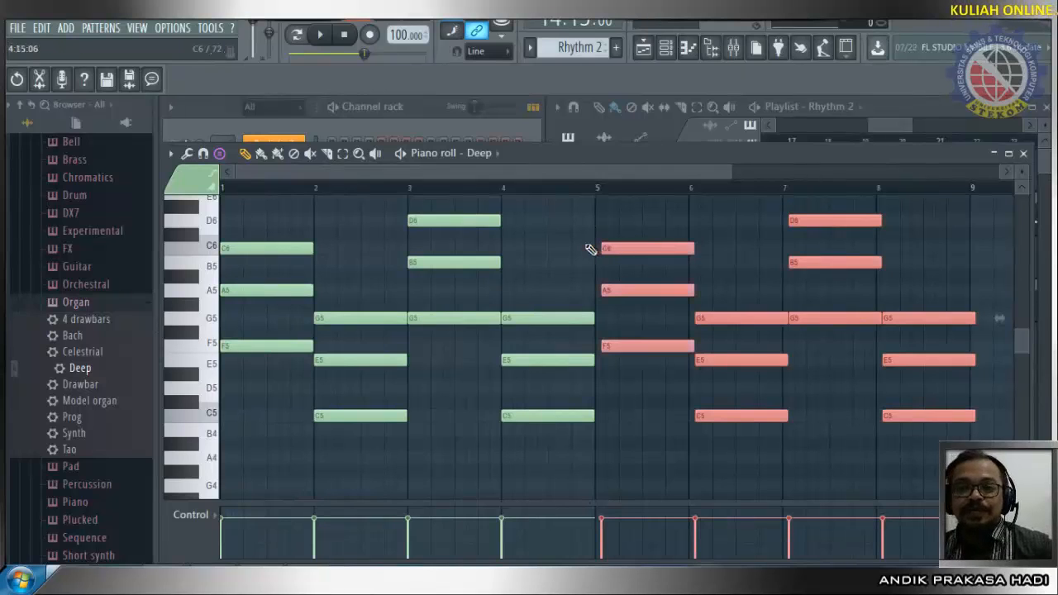
Play the Rhythm 2 pattern on its own in Deep's piano roll, stop playback and close the piano roll.
left_click(1023, 154)
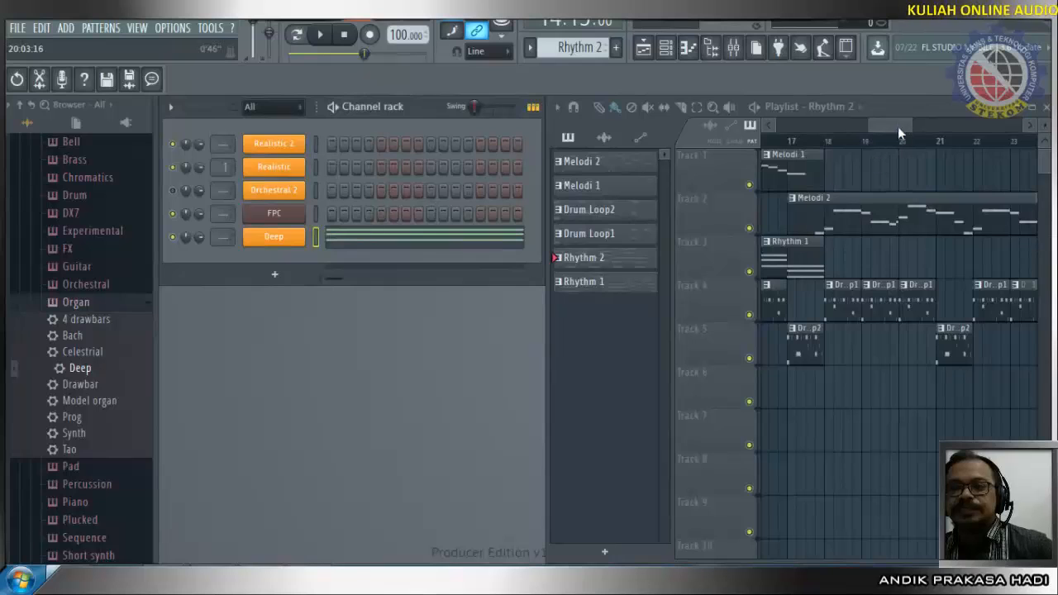
scroll(893, 127, "left", 3)
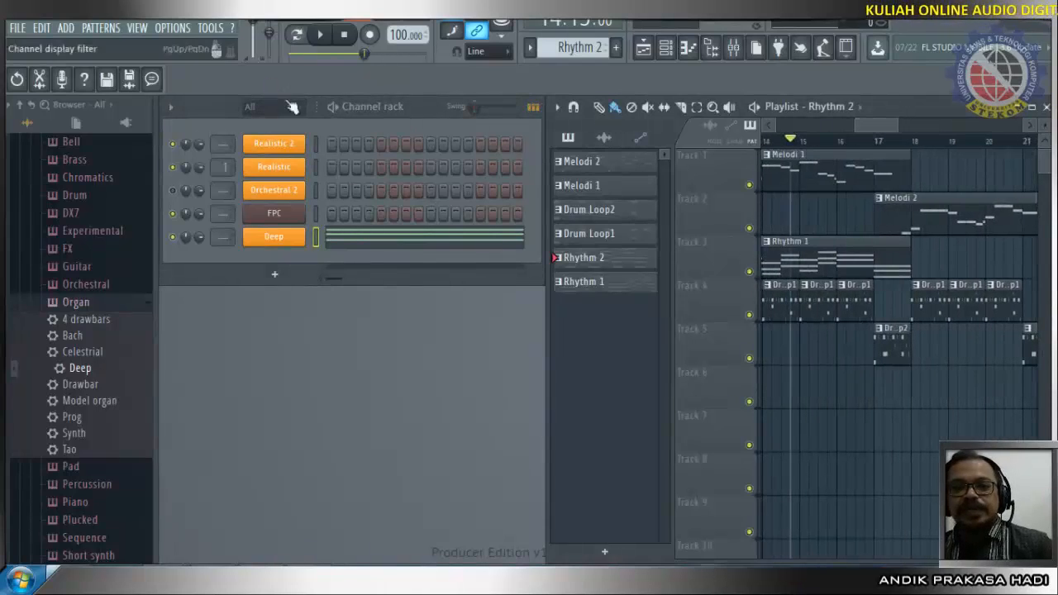
right_click(279, 241)
left_click(330, 237)
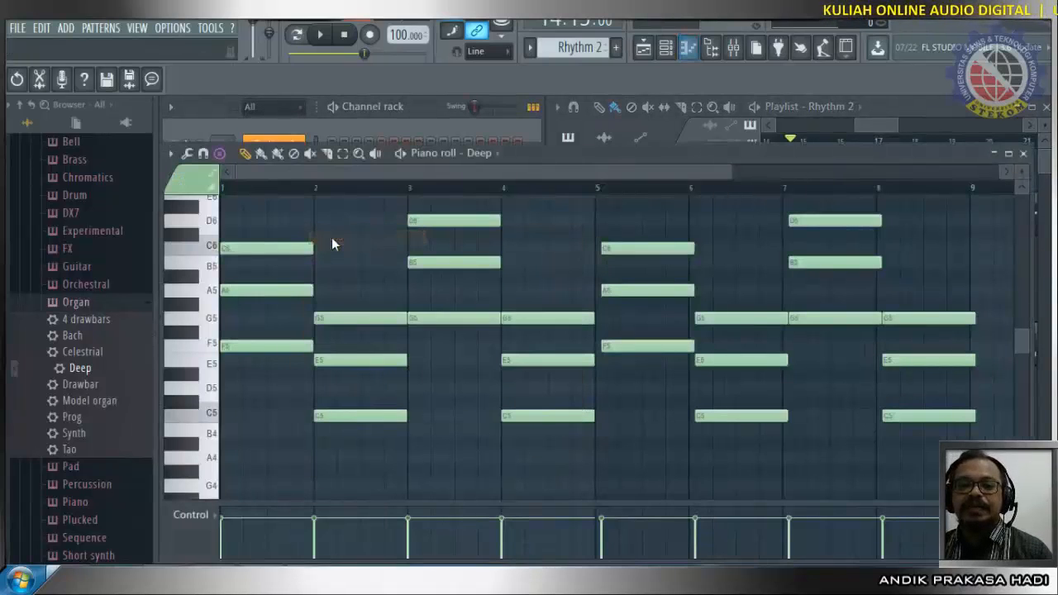
left_click(299, 38)
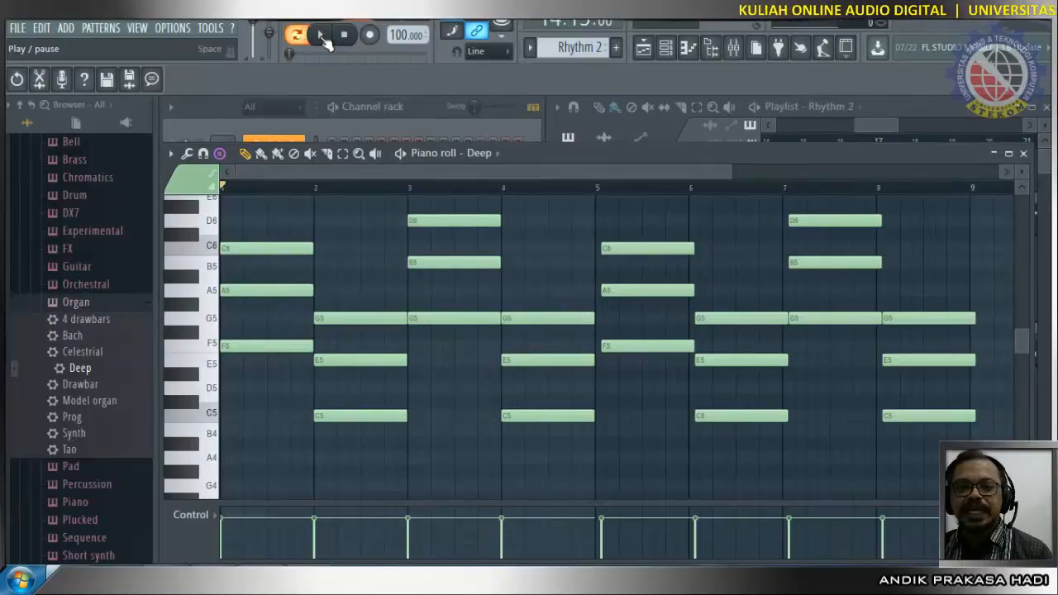
left_click(323, 38)
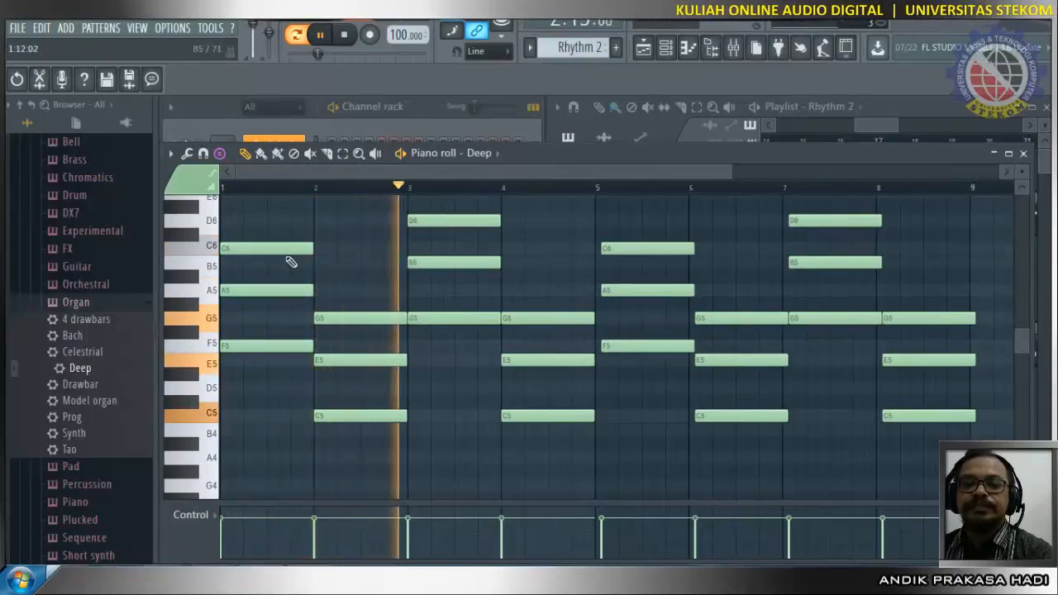
left_click(344, 36)
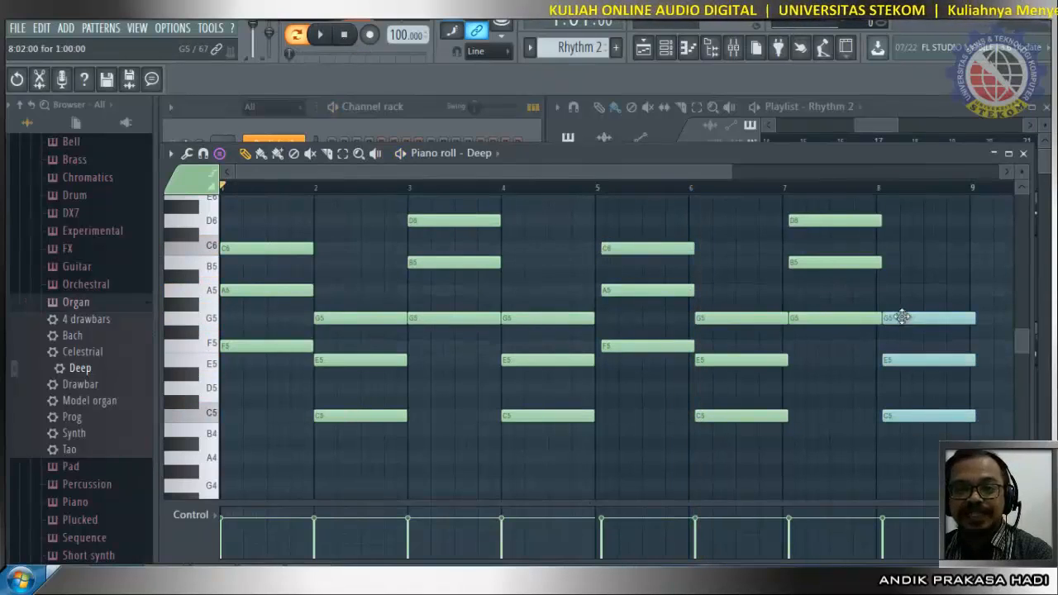
left_click(1023, 154)
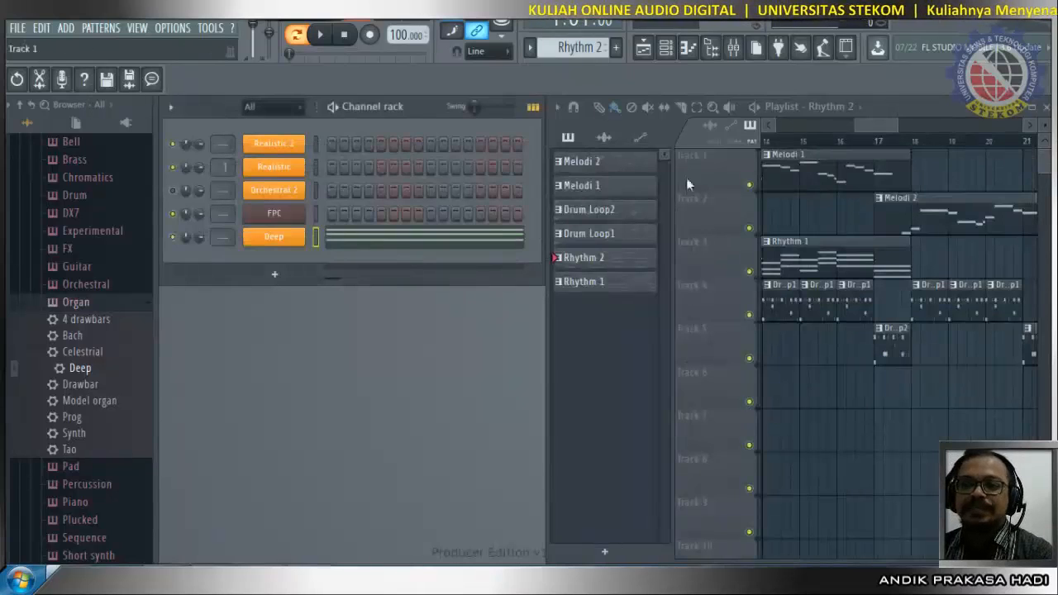
Place the Rhythm 2 pattern on Track 3 at bar 18, directly after Rhythm 1, and play the song from bar 15.
left_click_drag(888, 127, 909, 143)
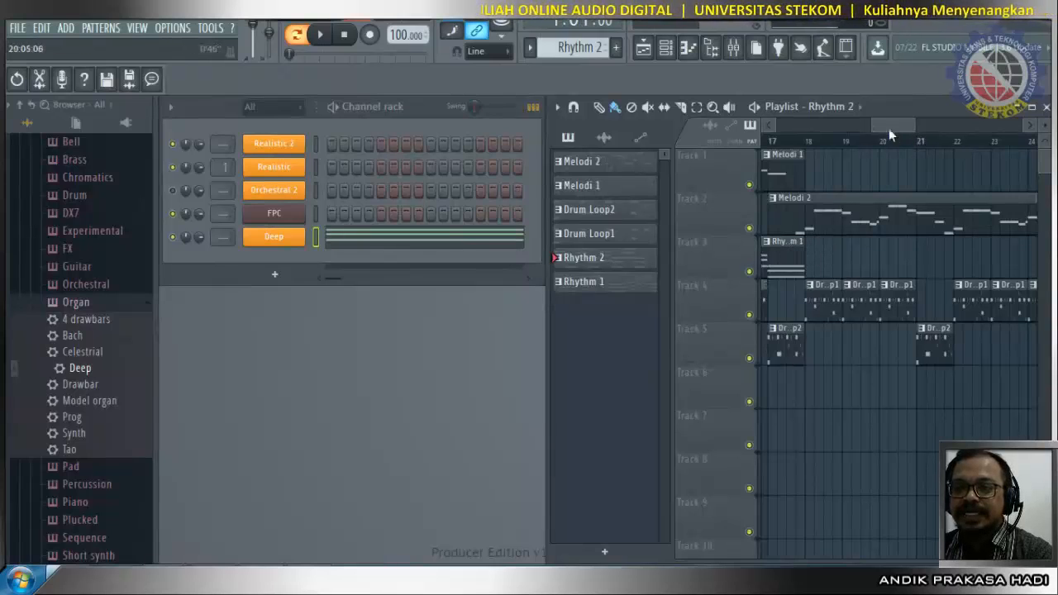
left_click_drag(889, 128, 878, 132)
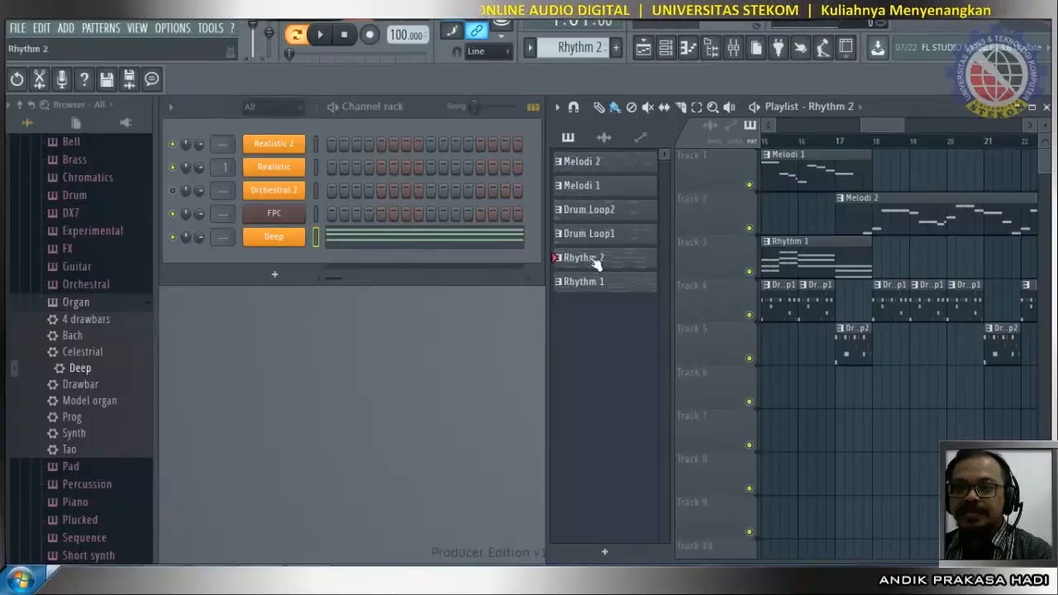
left_click(881, 259)
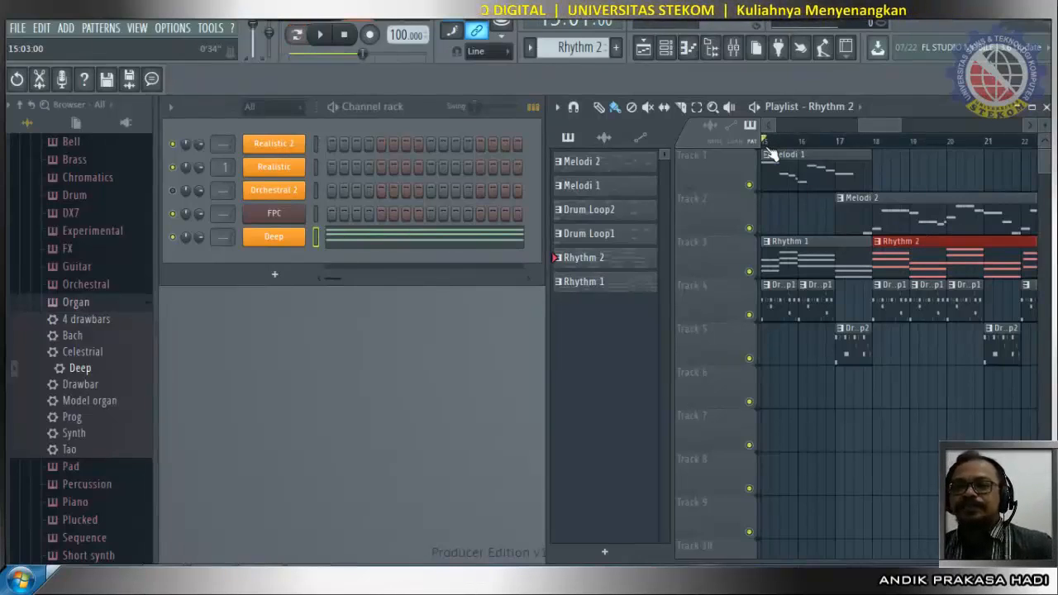
left_click(321, 36)
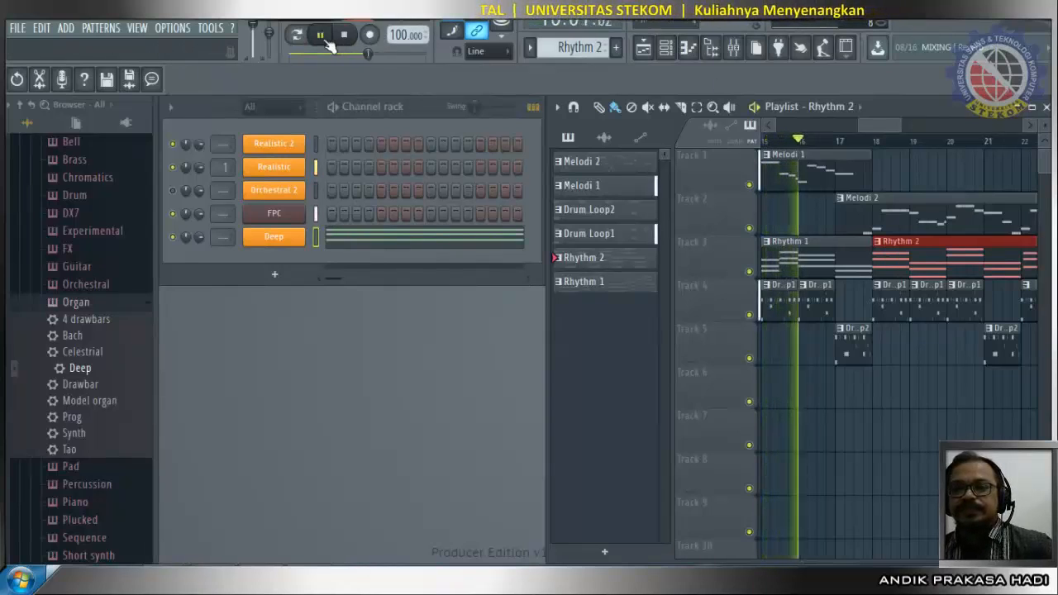
Restart song playback from bar 15, listen through the Rhythm 2 section and stop playback.
left_click(347, 35)
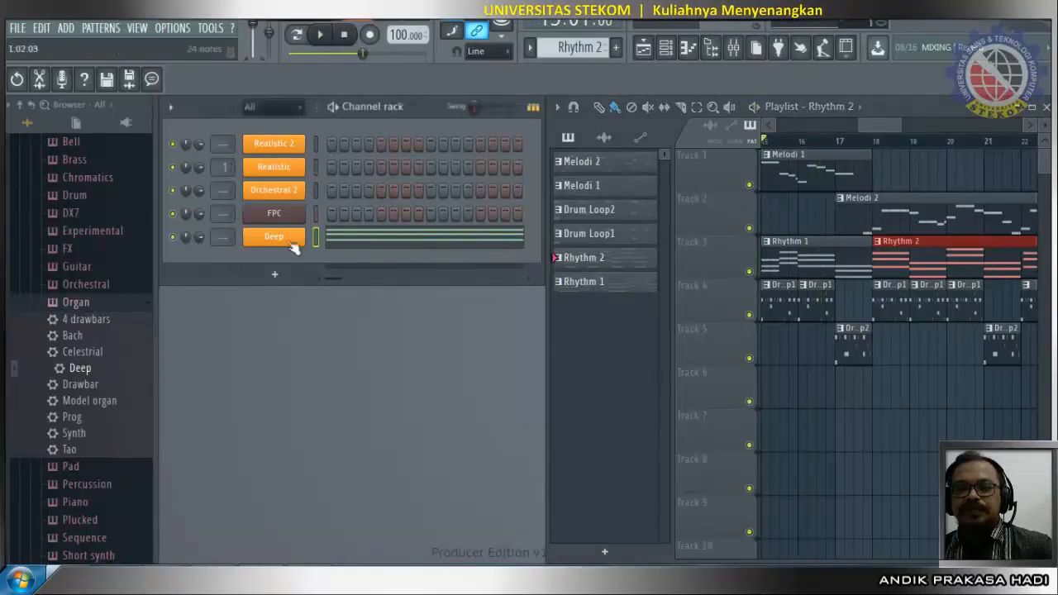
left_click(326, 38)
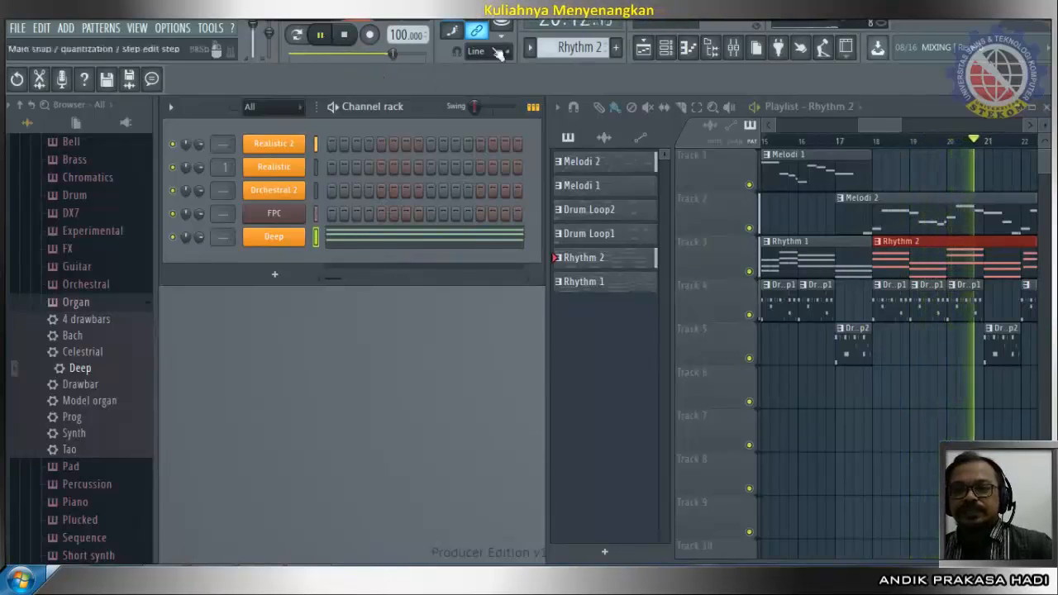
left_click_drag(876, 124, 902, 134)
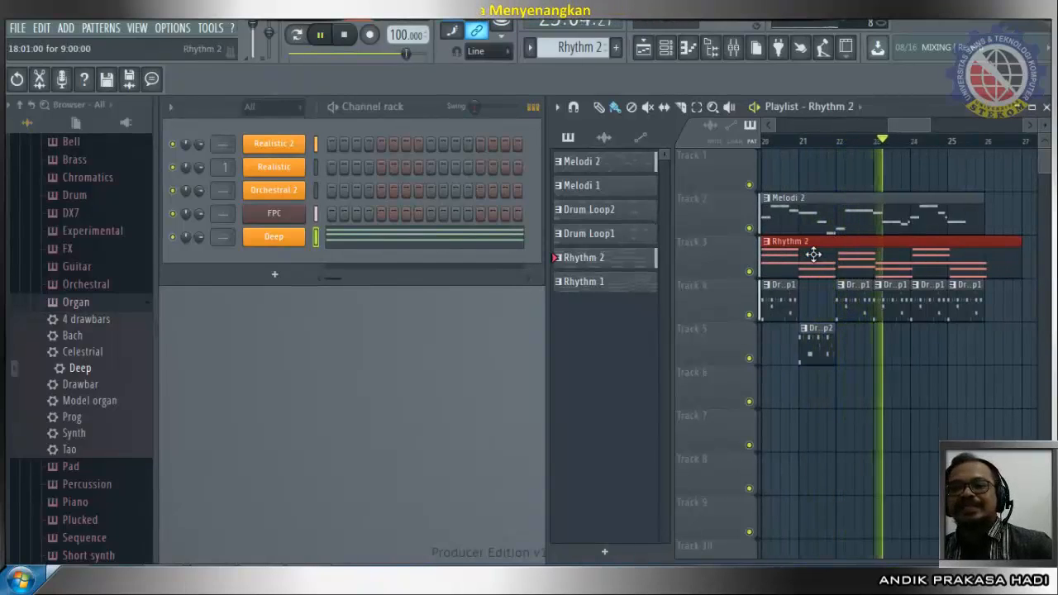
left_click(351, 41)
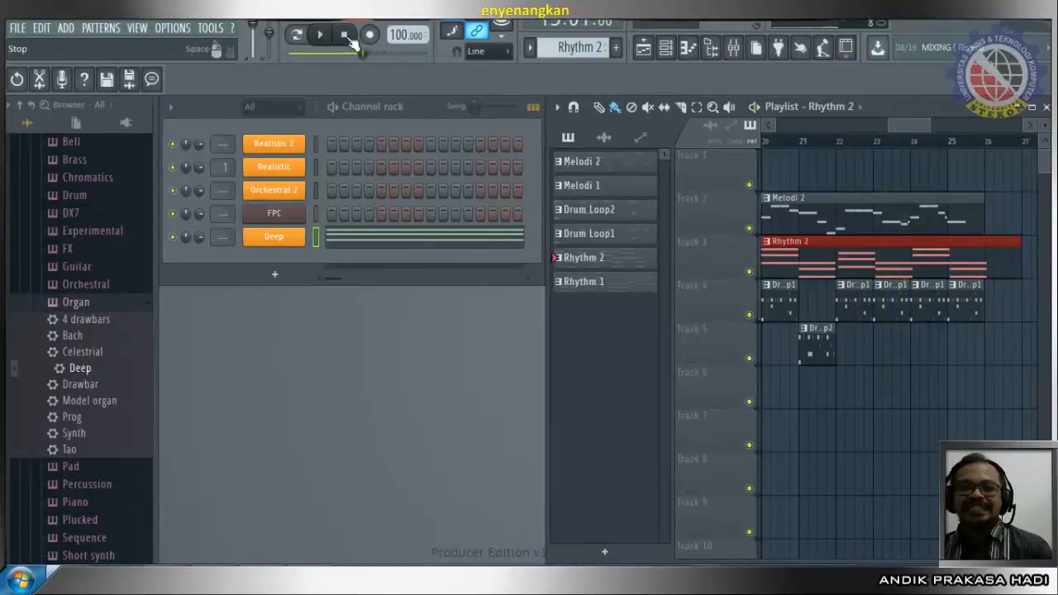
Move the duplicated second set of chords in Deep's piano roll to start exactly at bar 5, and close the piano roll.
right_click(285, 237)
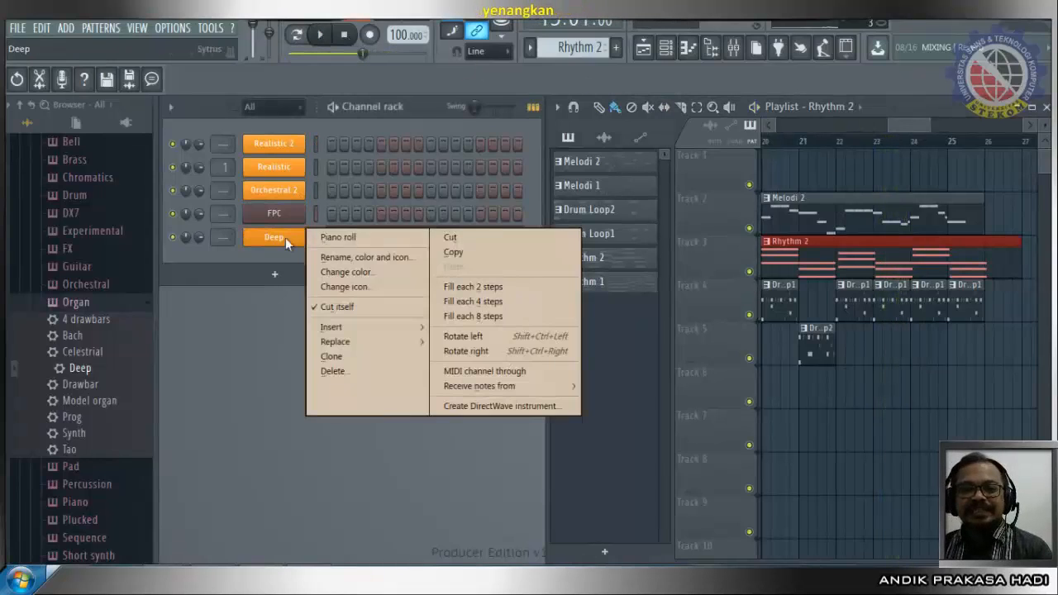
left_click(343, 238)
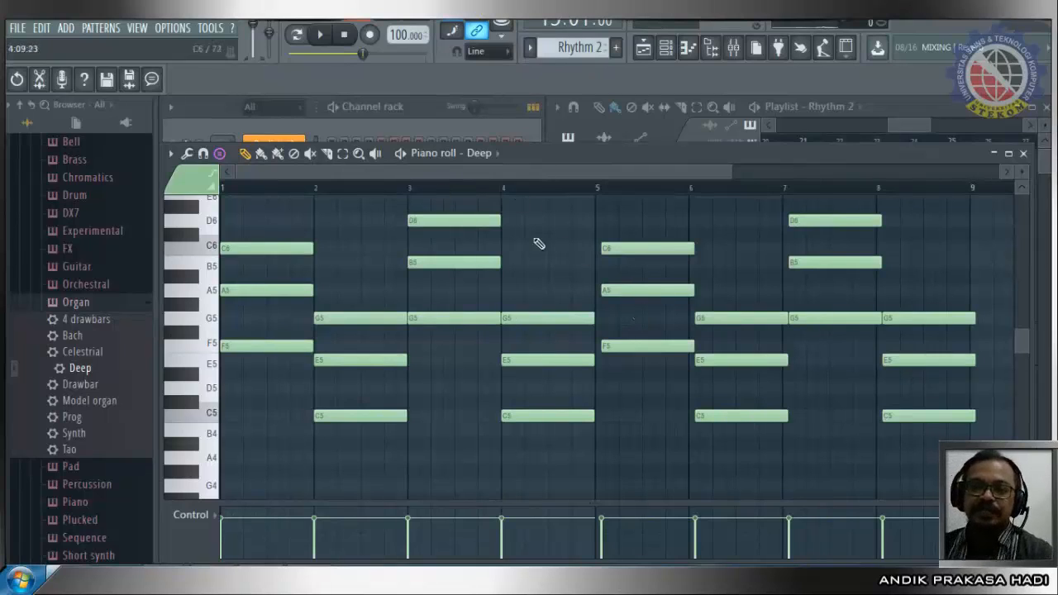
left_click(610, 251)
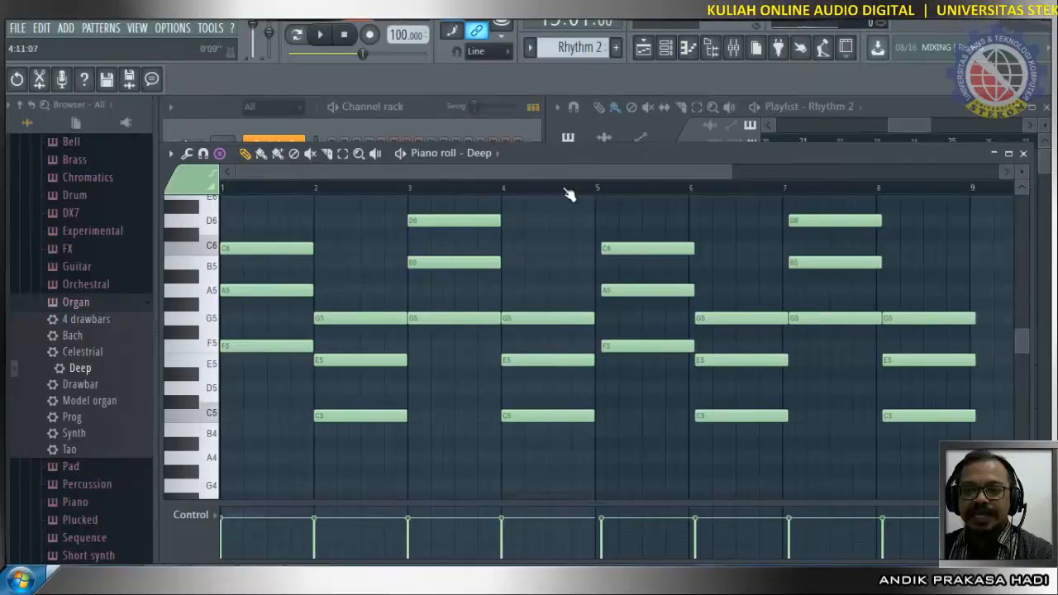
scroll(593, 196, "up", 5)
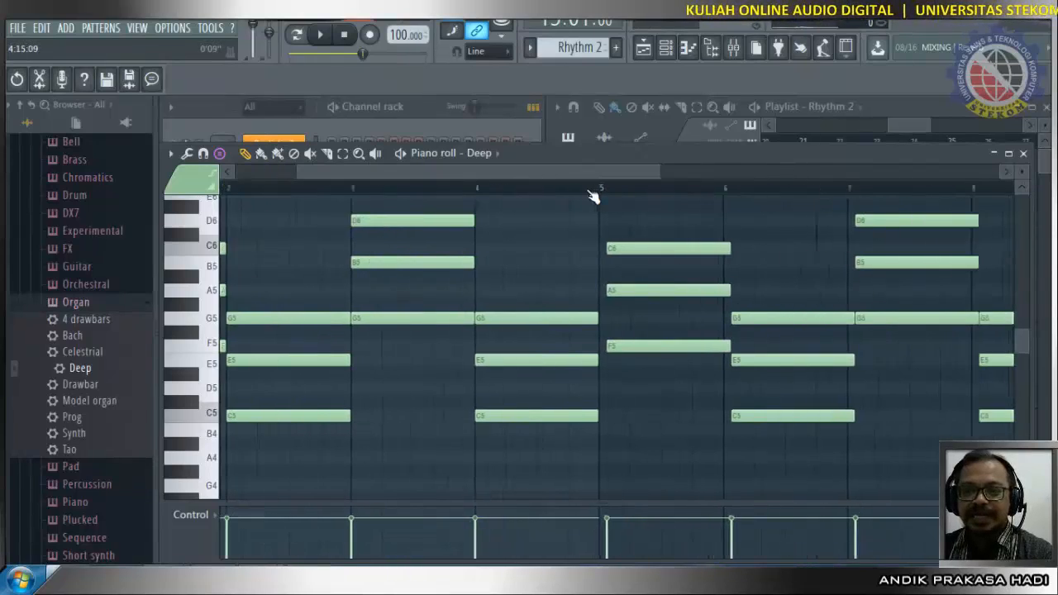
scroll(593, 196, "up", 1)
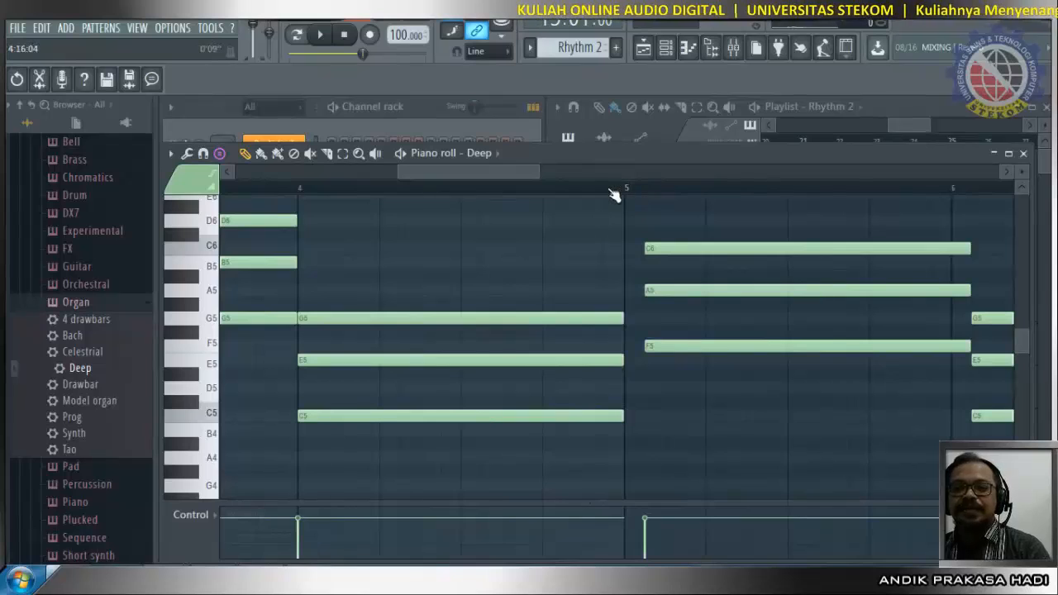
scroll(612, 195, "down", 2)
scroll(613, 195, "down", 3)
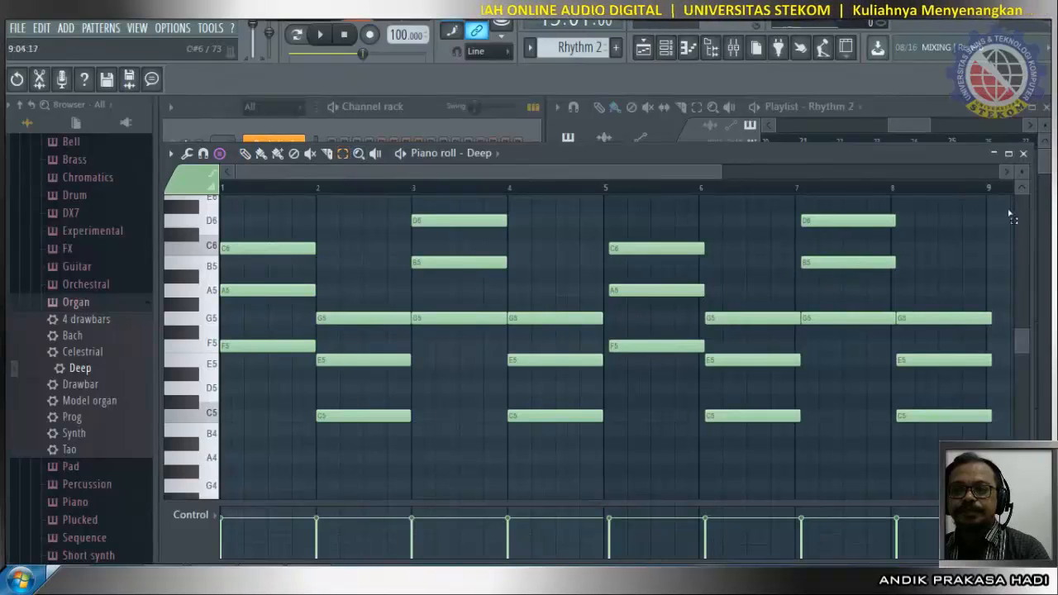
left_click_drag(1010, 217, 632, 447)
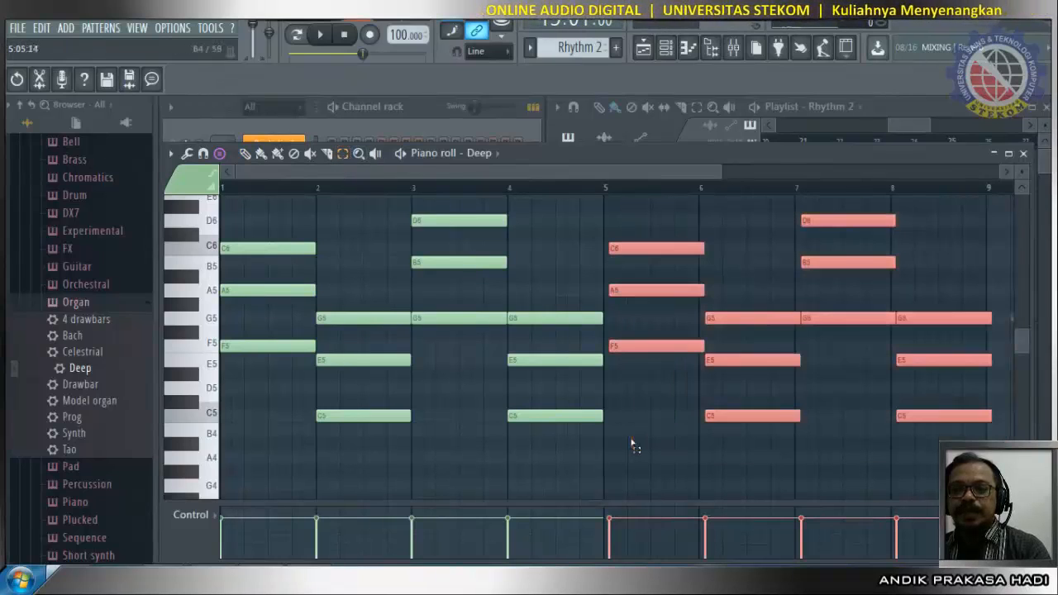
scroll(570, 196, "up", 5)
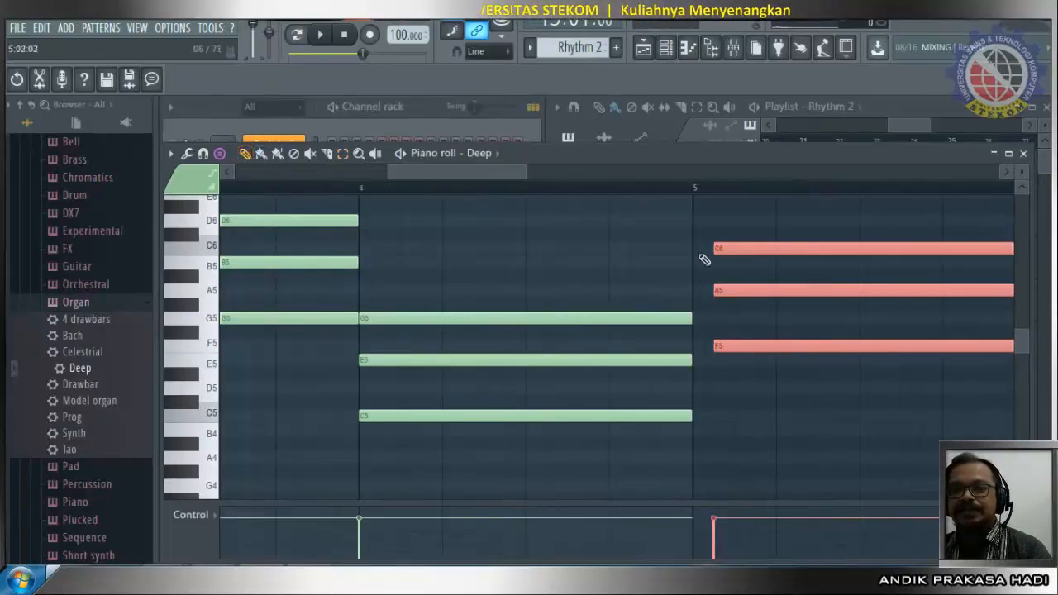
left_click_drag(746, 248, 728, 252)
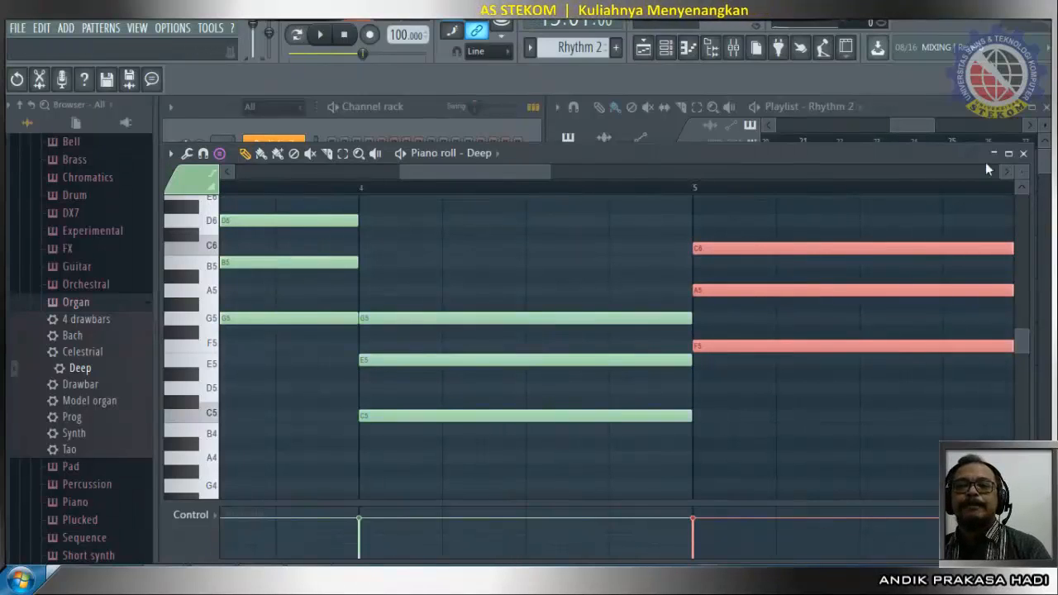
left_click(1024, 154)
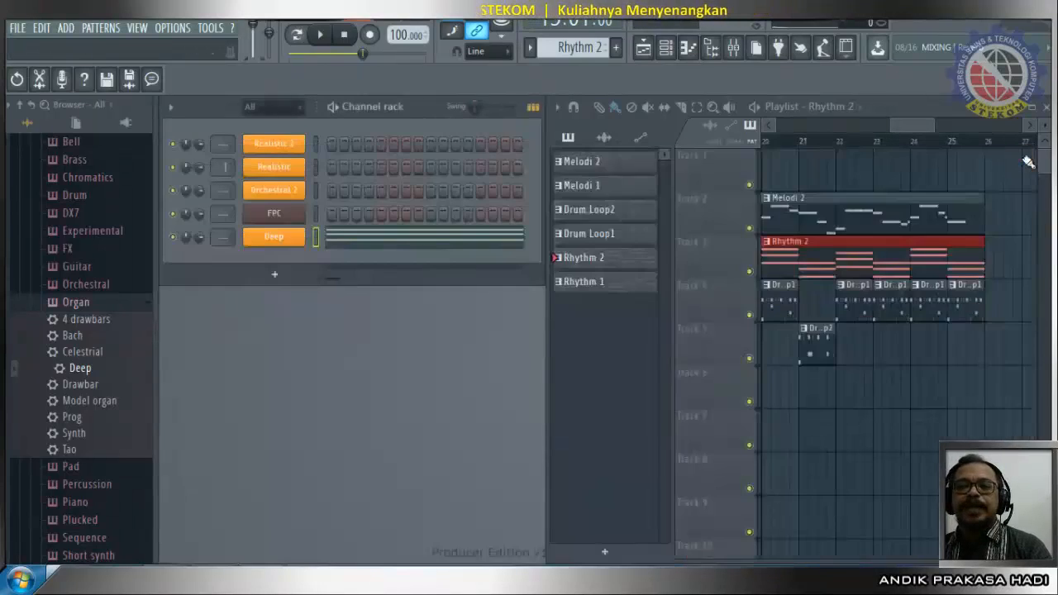
Play the song from bar 15 to check the realigned Rhythm 2 chords, and stop playback.
left_click_drag(907, 129, 870, 130)
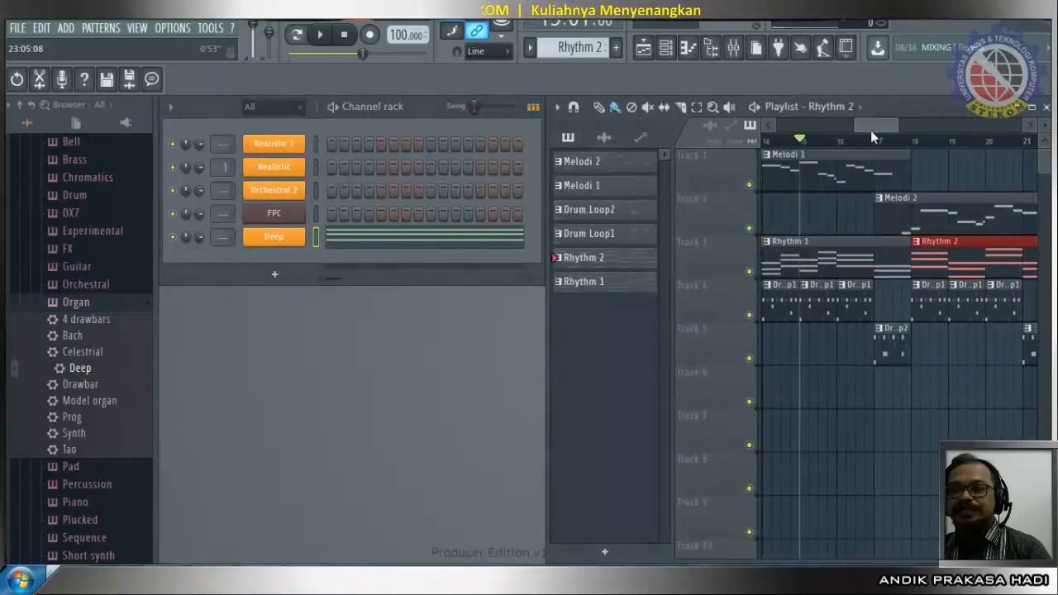
left_click(324, 39)
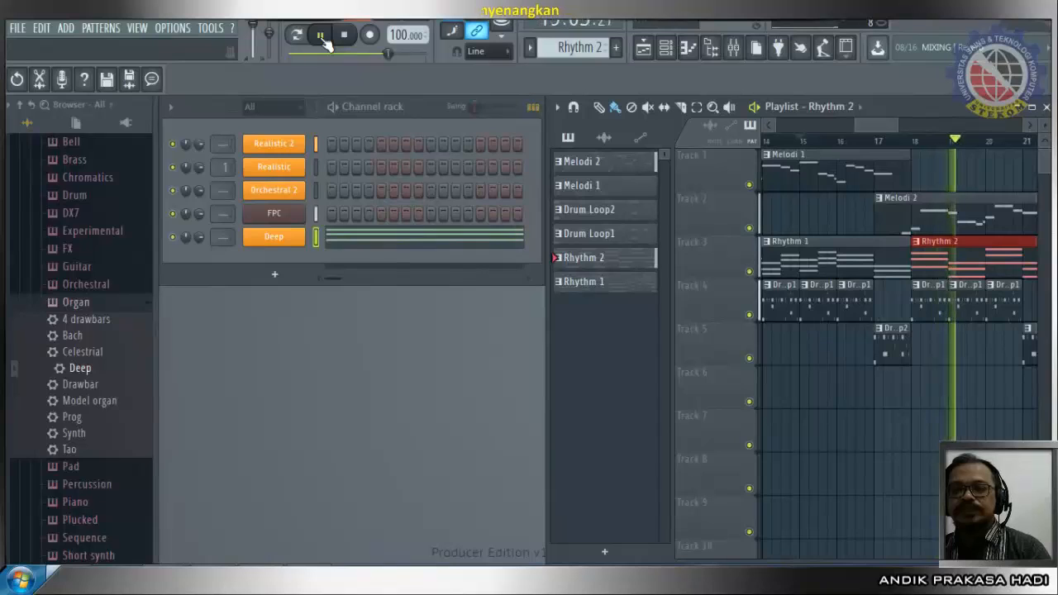
left_click_drag(871, 124, 907, 133)
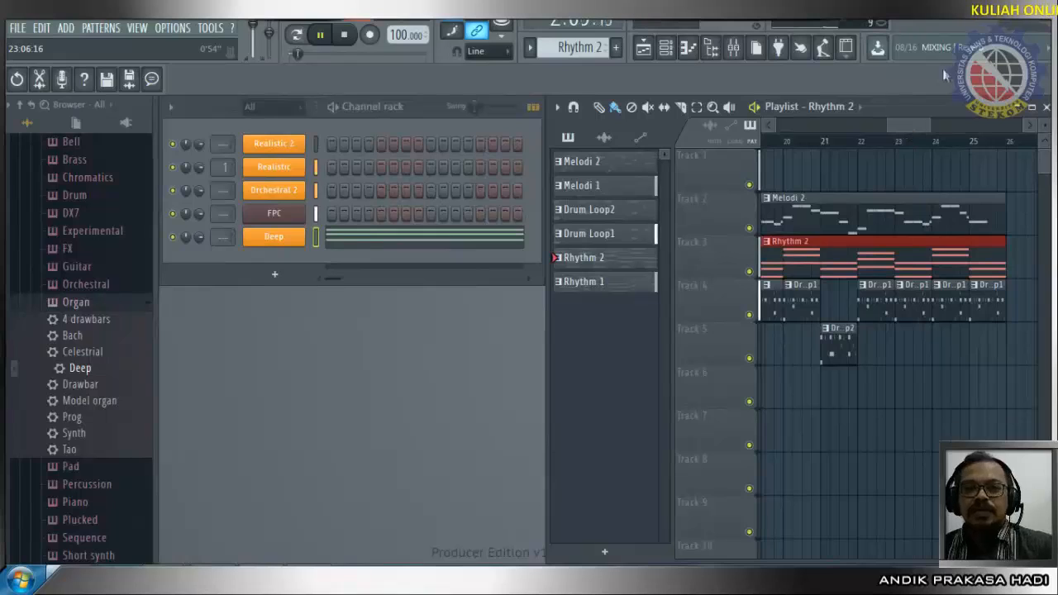
left_click(346, 35)
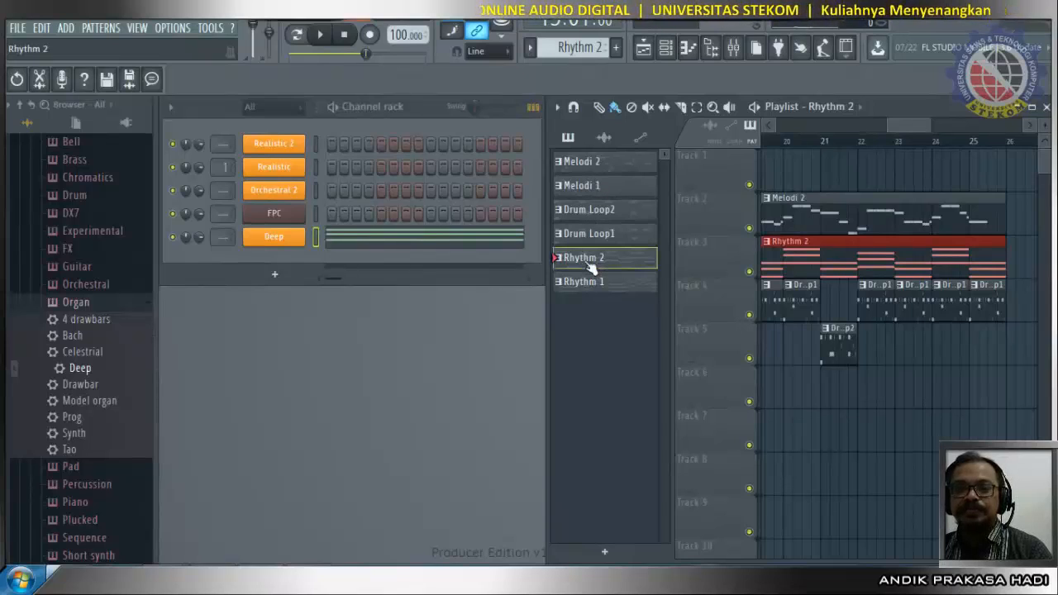
Cut all the Rhythm 2 chord notes from Deep's piano roll and close the piano roll.
right_click(280, 238)
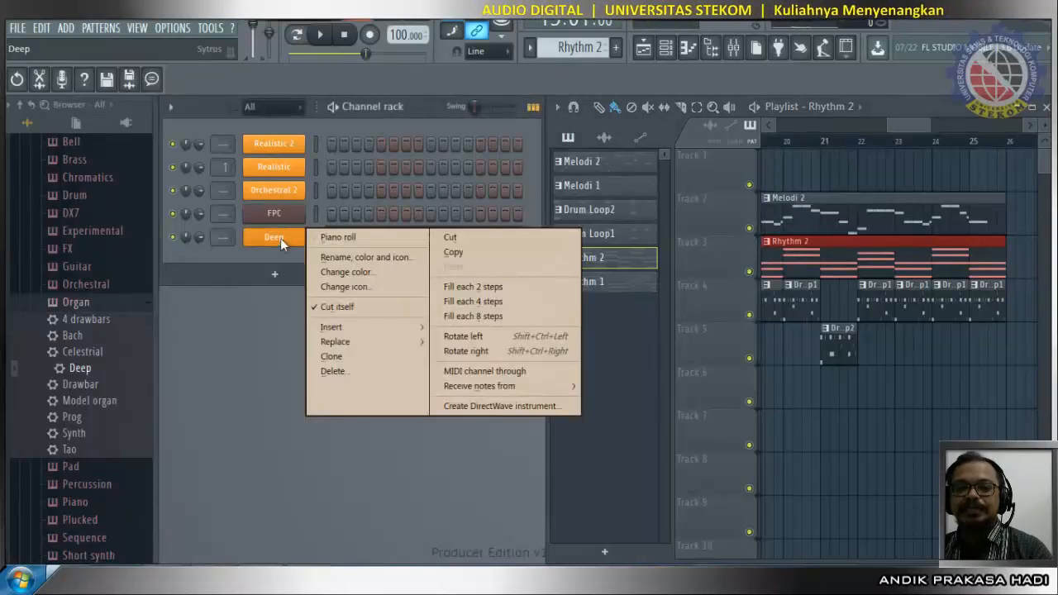
left_click(333, 237)
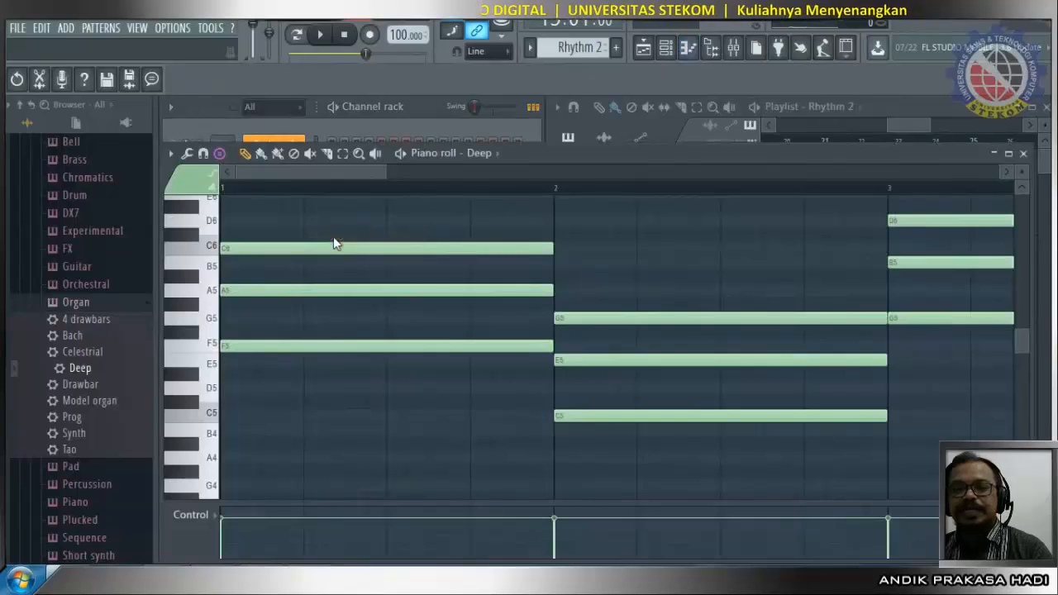
scroll(460, 192, "down", 5)
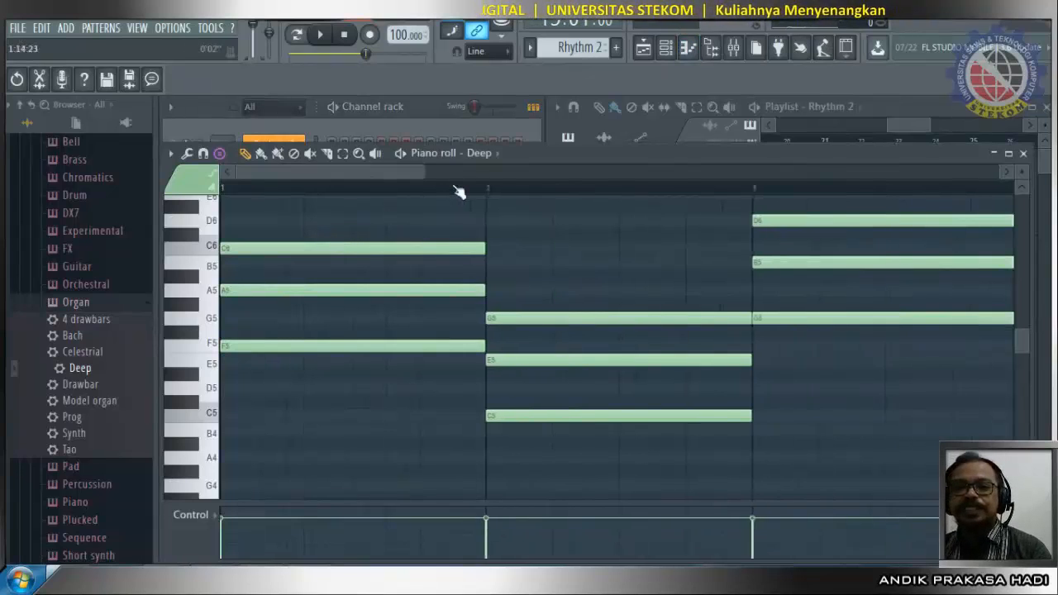
scroll(459, 192, "down", 2)
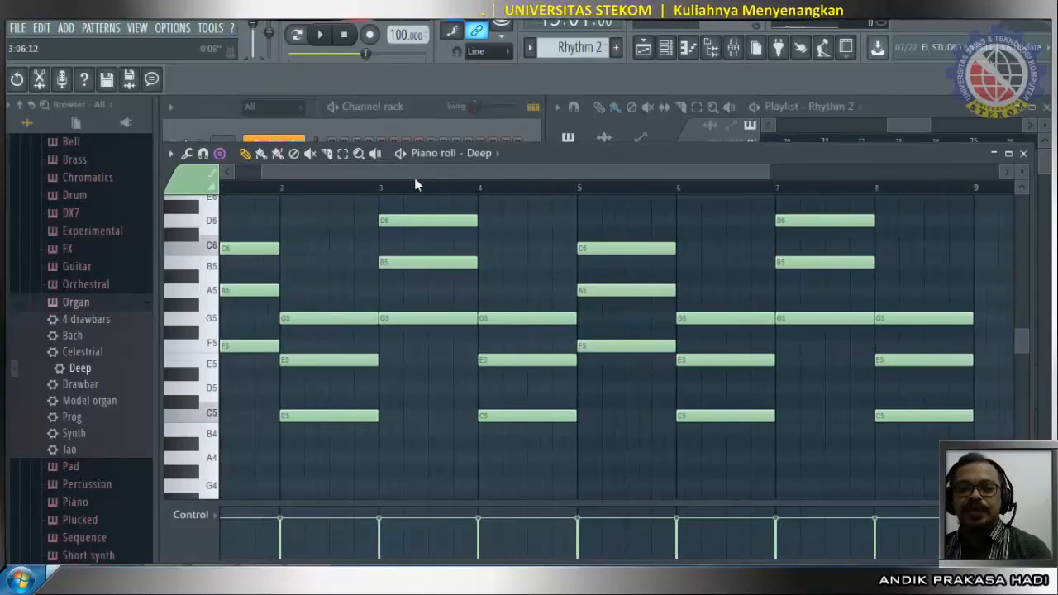
left_click_drag(414, 175, 359, 175)
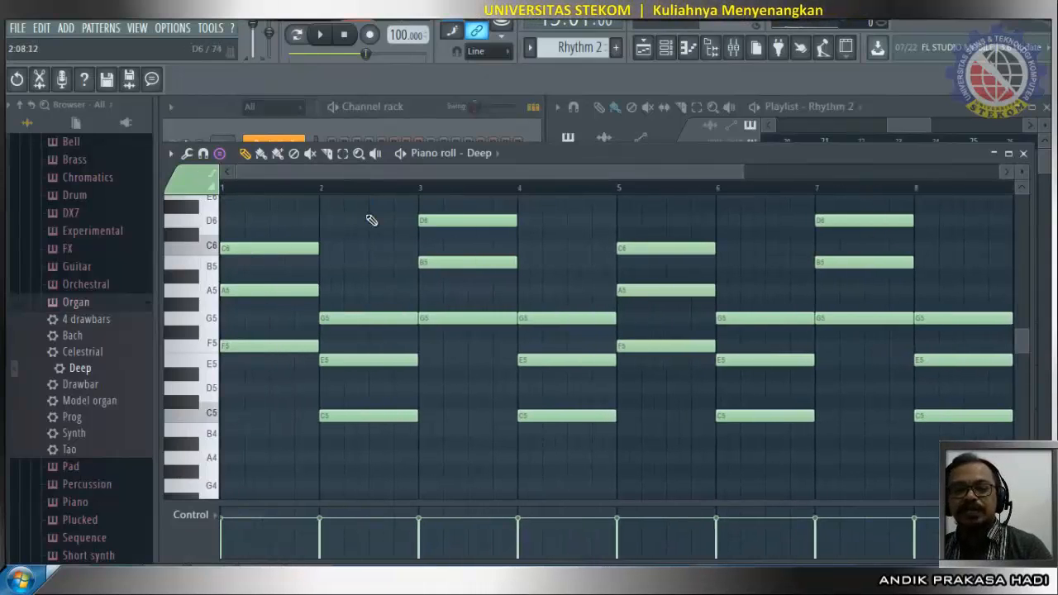
key("ctrl+a")
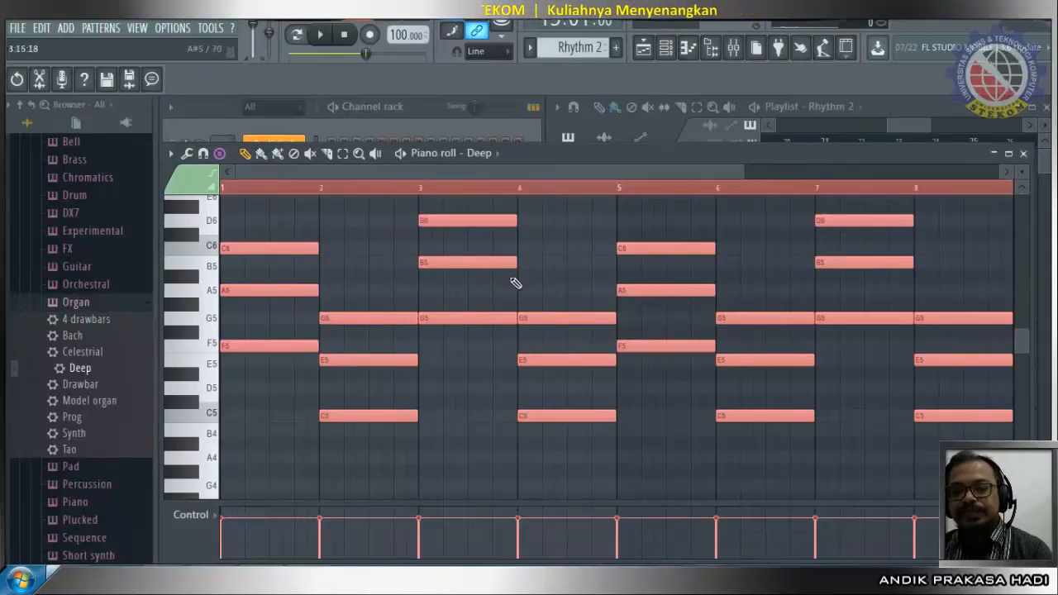
key("ctrl+a")
key("Delete")
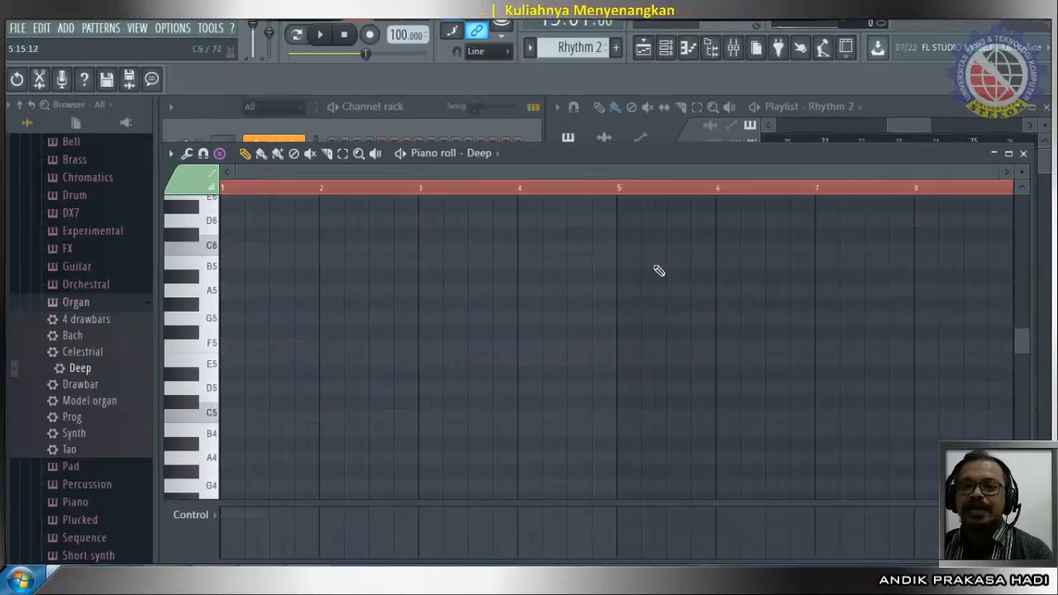
left_click(1024, 154)
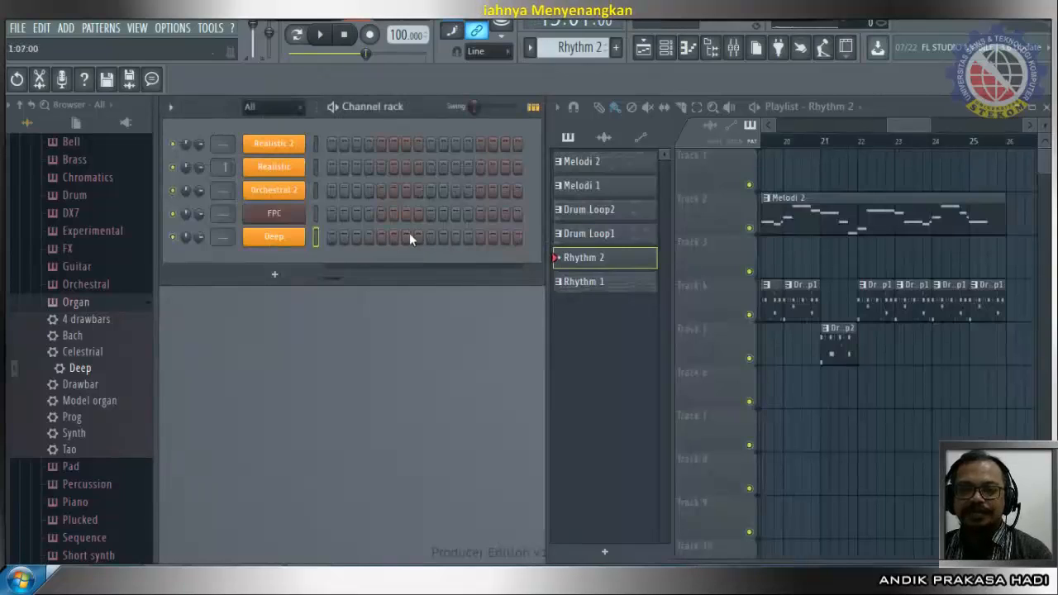
Paste the chord notes at bar 1 in Orchestral 2's piano roll for Rhythm 2, and close the piano roll.
right_click(289, 195)
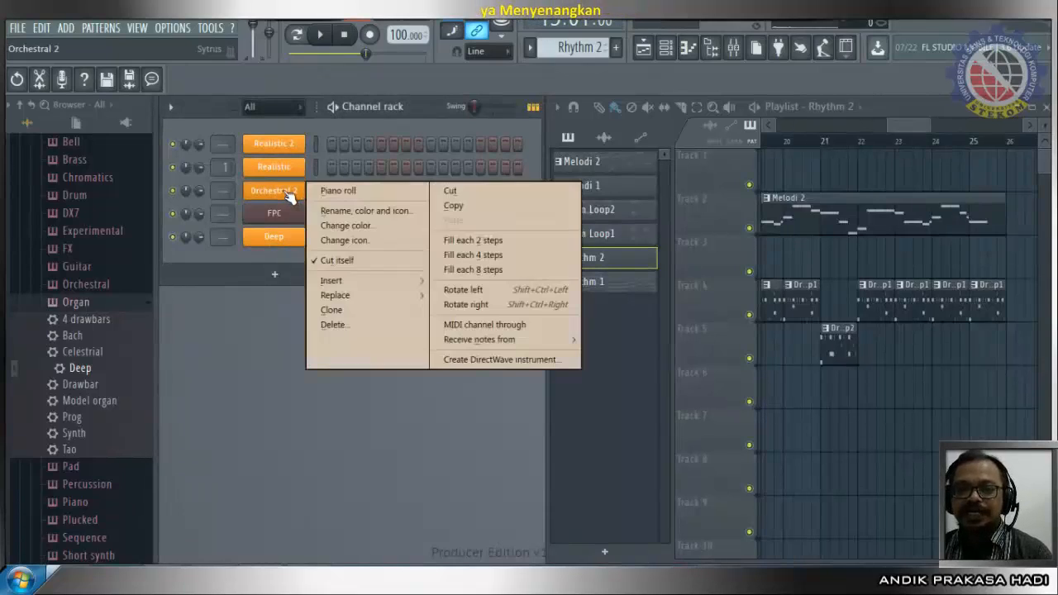
left_click(342, 192)
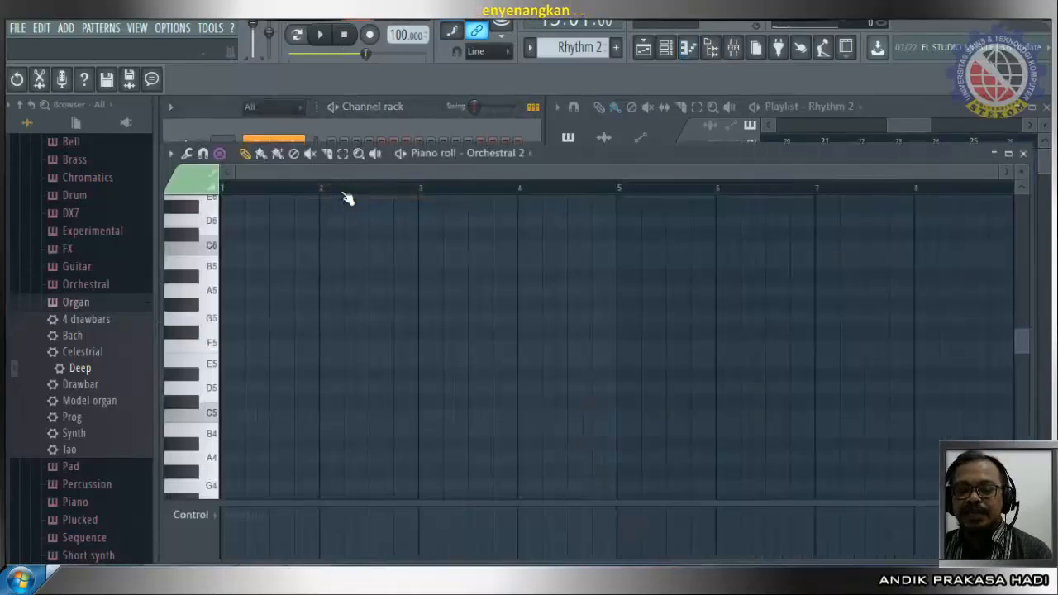
key("ctrl+v")
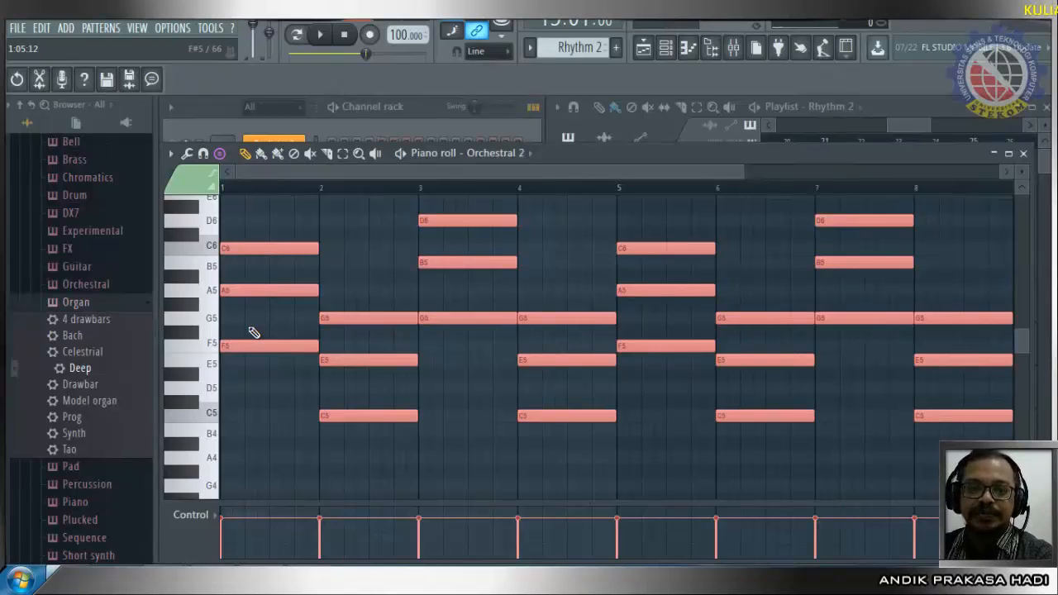
left_click(1028, 157)
Play the song from bar 15 to hear Rhythm 2 with the Orchestral 2 sound, and stop playback.
left_click_drag(921, 129, 887, 124)
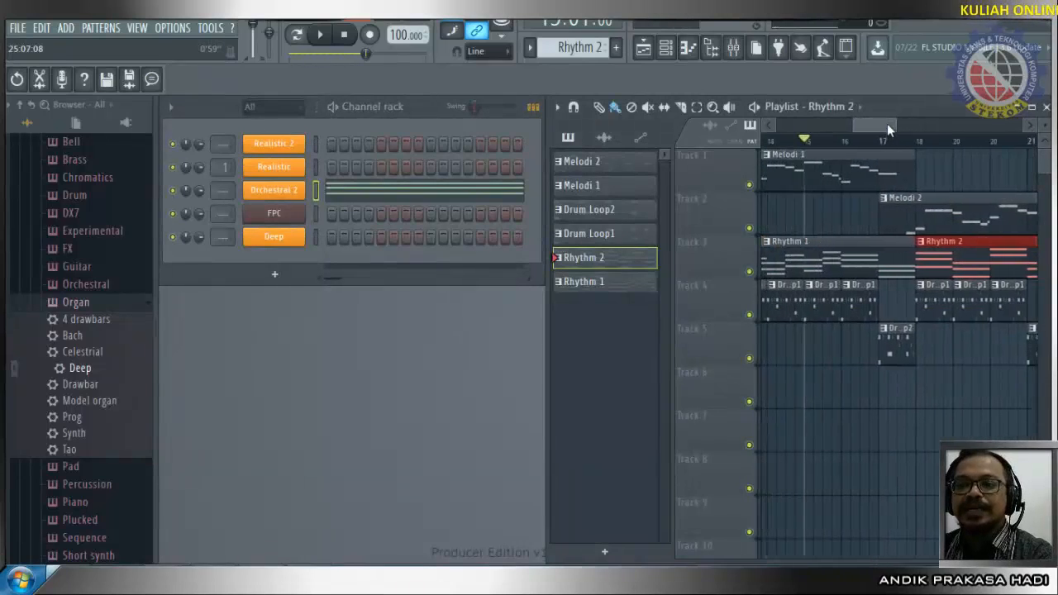
left_click(325, 43)
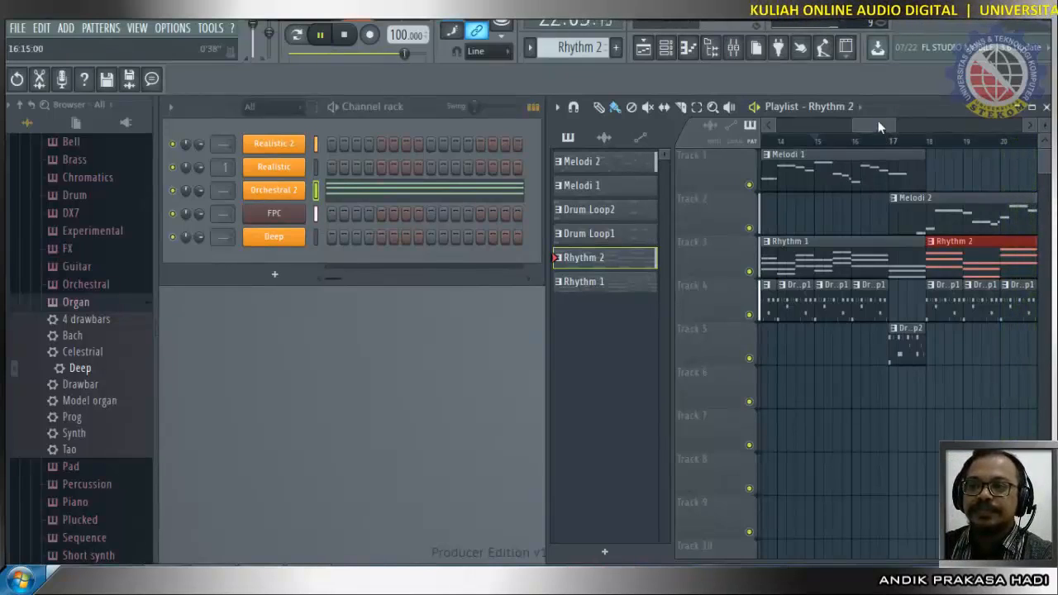
left_click_drag(878, 120, 926, 137)
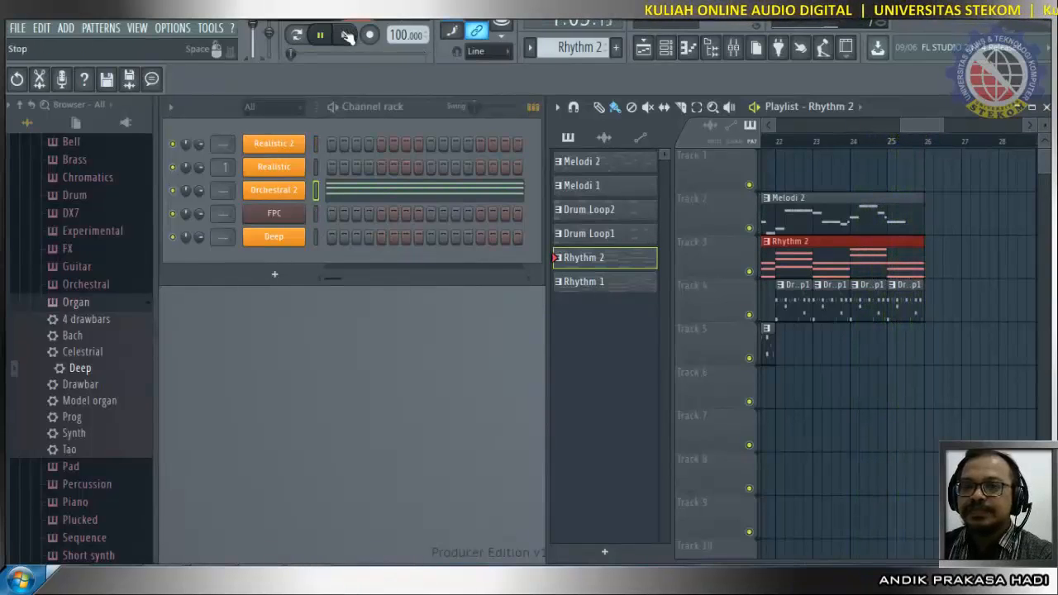
key("space")
Replace the Drum Loop1 clip at bar 25 on Track 4 with a Drum Loop2 clip at bar 25 on Track 5.
right_click(909, 288)
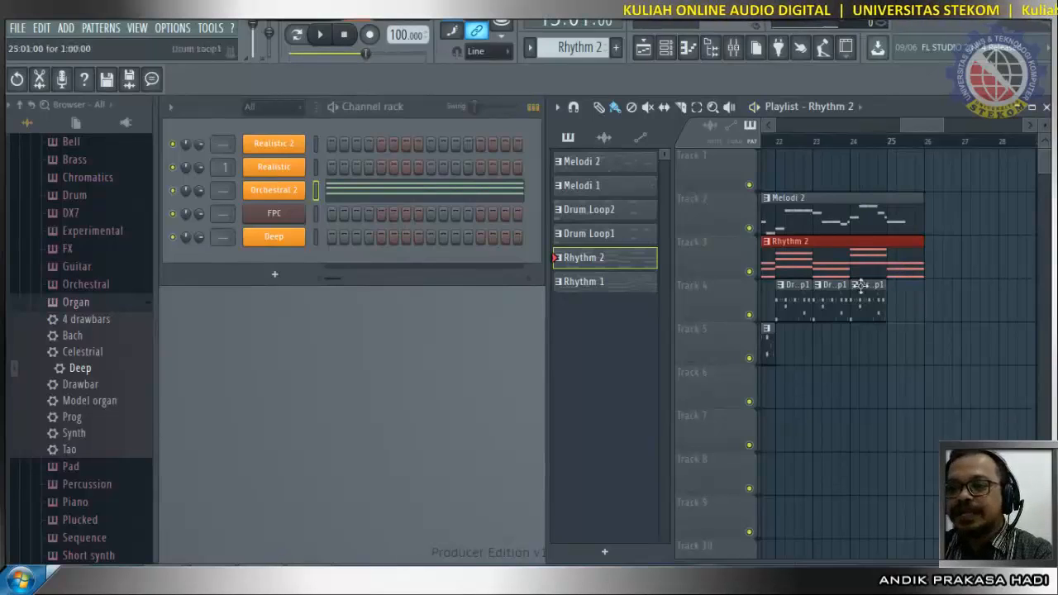
left_click(620, 211)
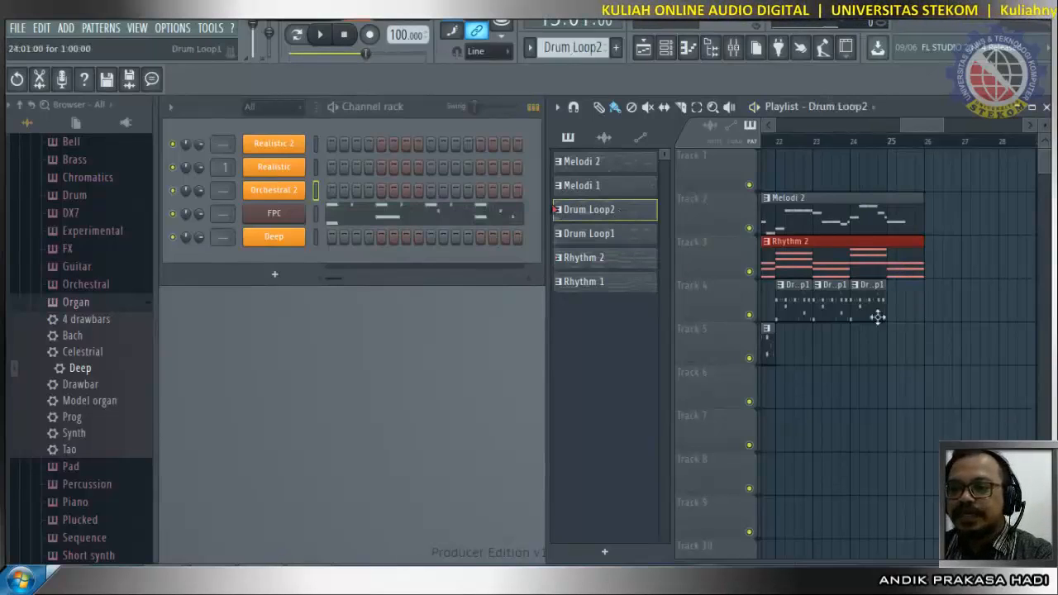
left_click(898, 342)
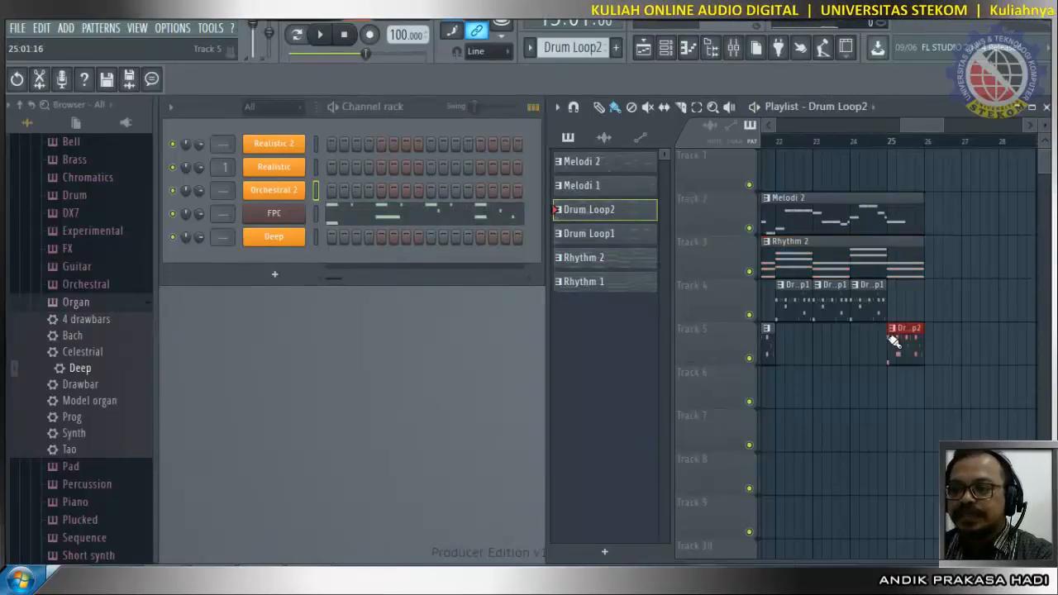
Play the song from bar 22 to hear the ending with the new Drum Loop2 clip, and stop playback.
left_click(774, 142)
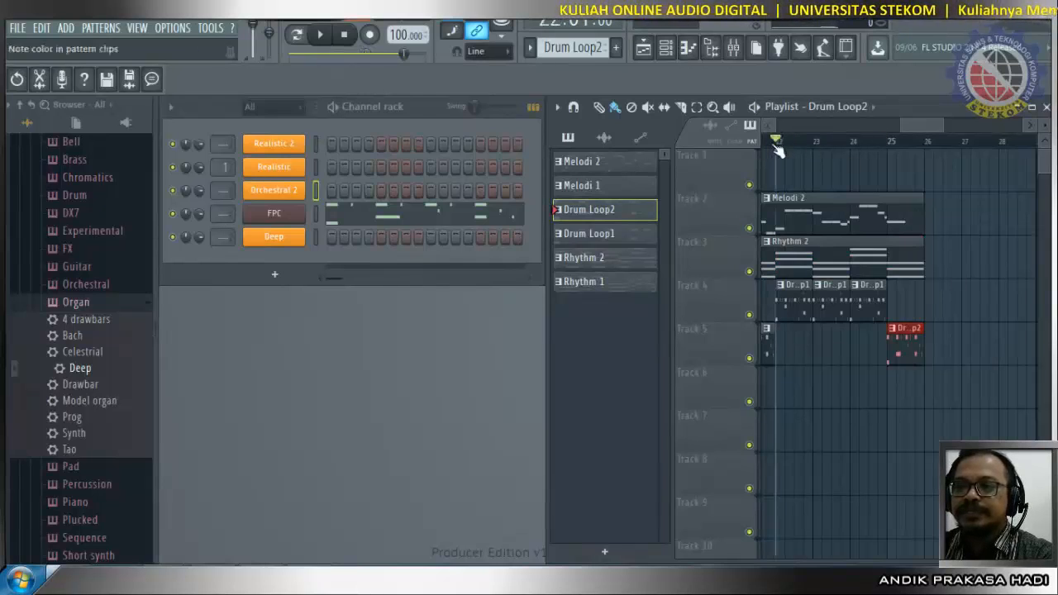
left_click(321, 35)
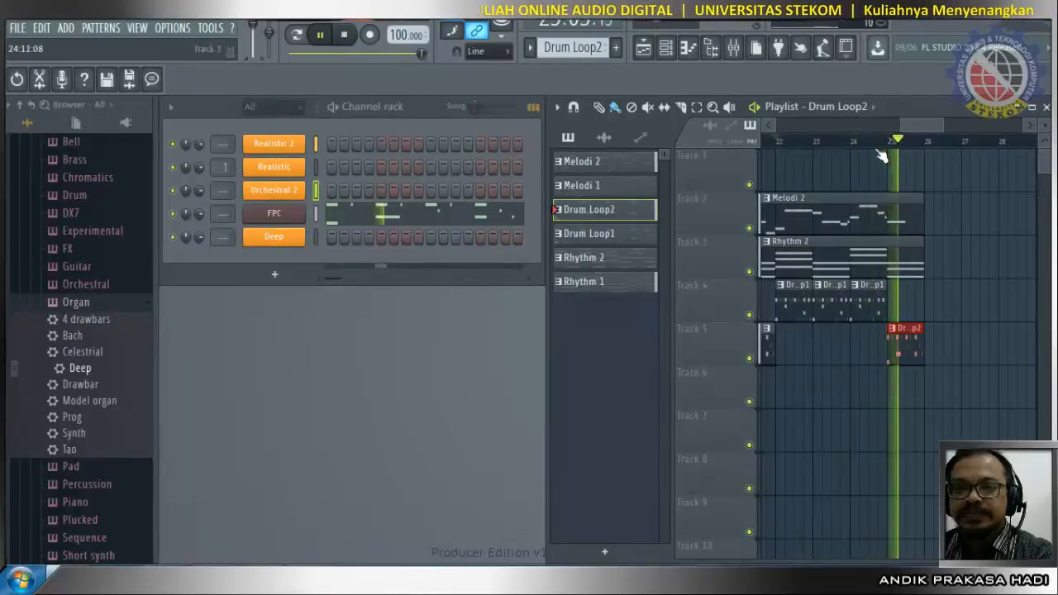
left_click(347, 37)
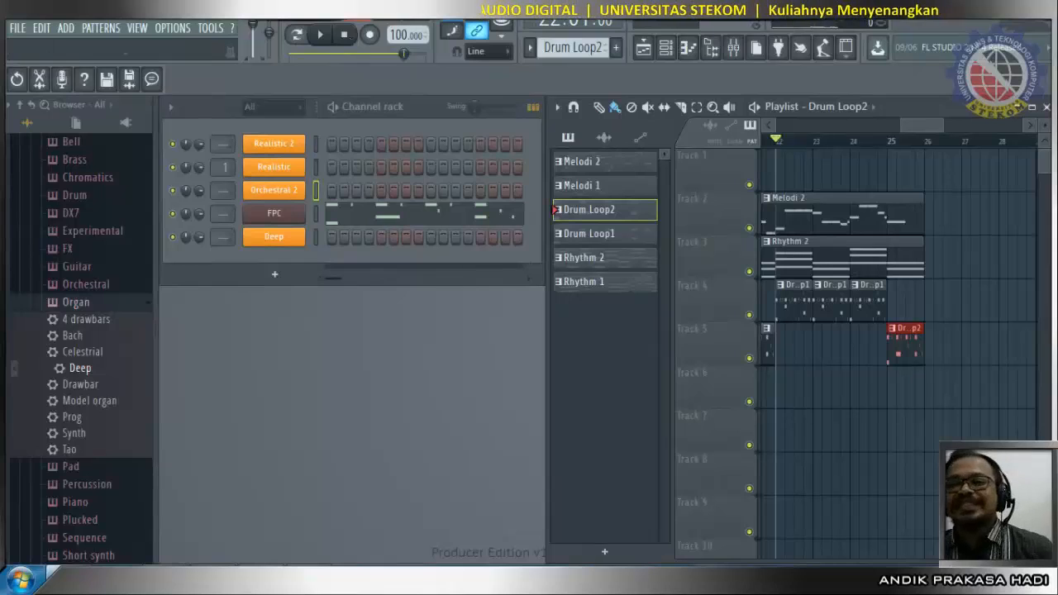
Collapse the Organ presets in the browser and open Orchestral 2's piano roll for the Rhythm 1 pattern.
left_click_drag(930, 132, 890, 132)
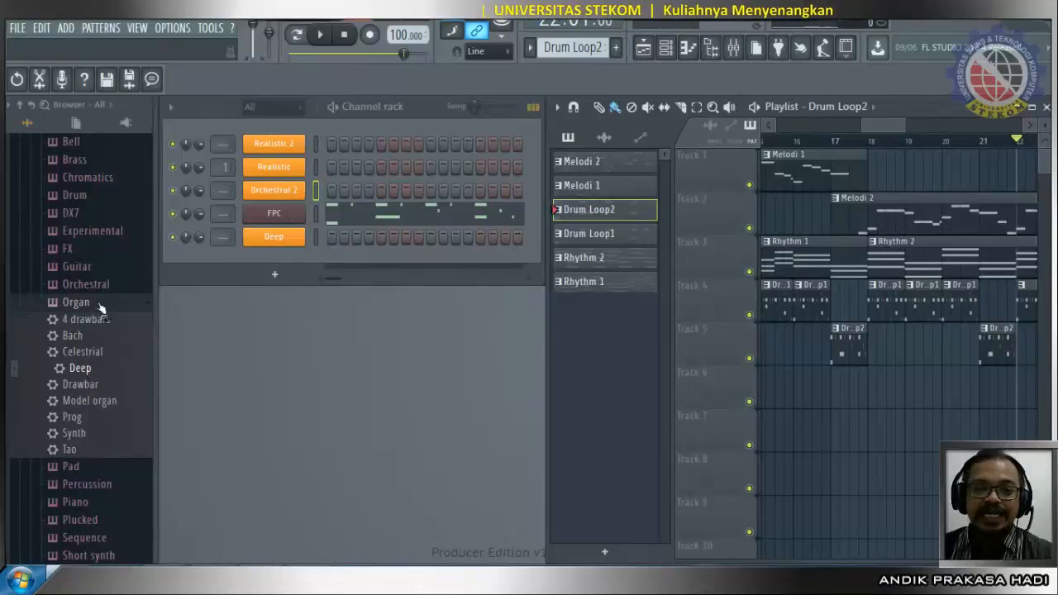
left_click(53, 305)
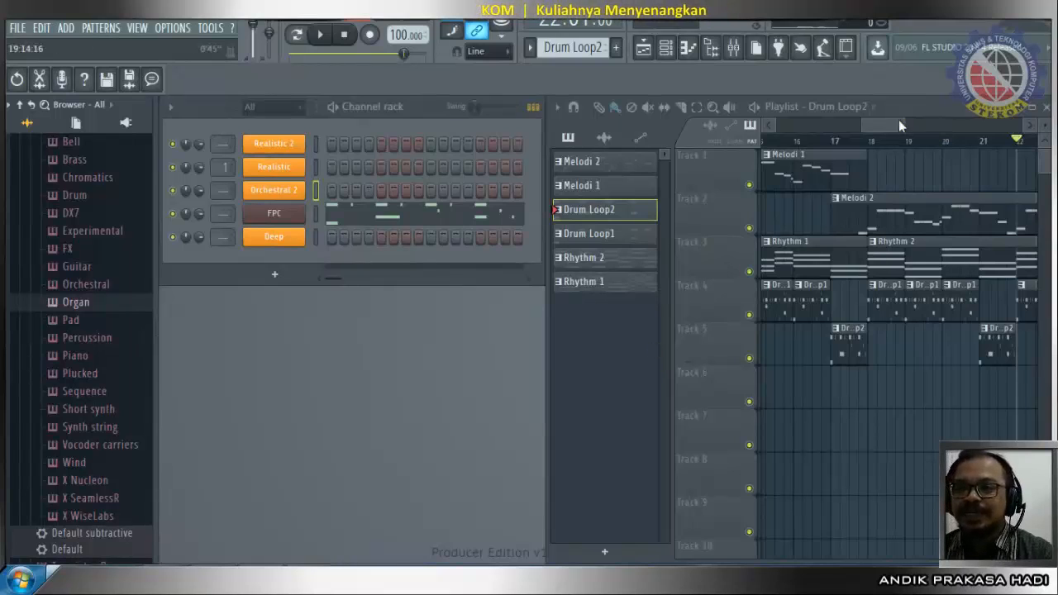
left_click_drag(899, 121, 864, 124)
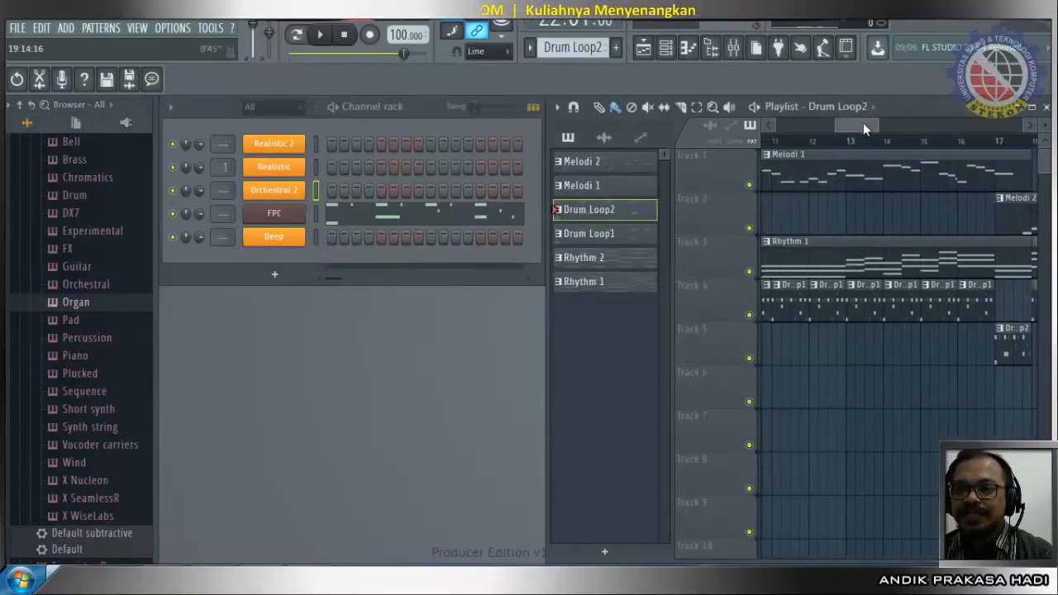
left_click(616, 286)
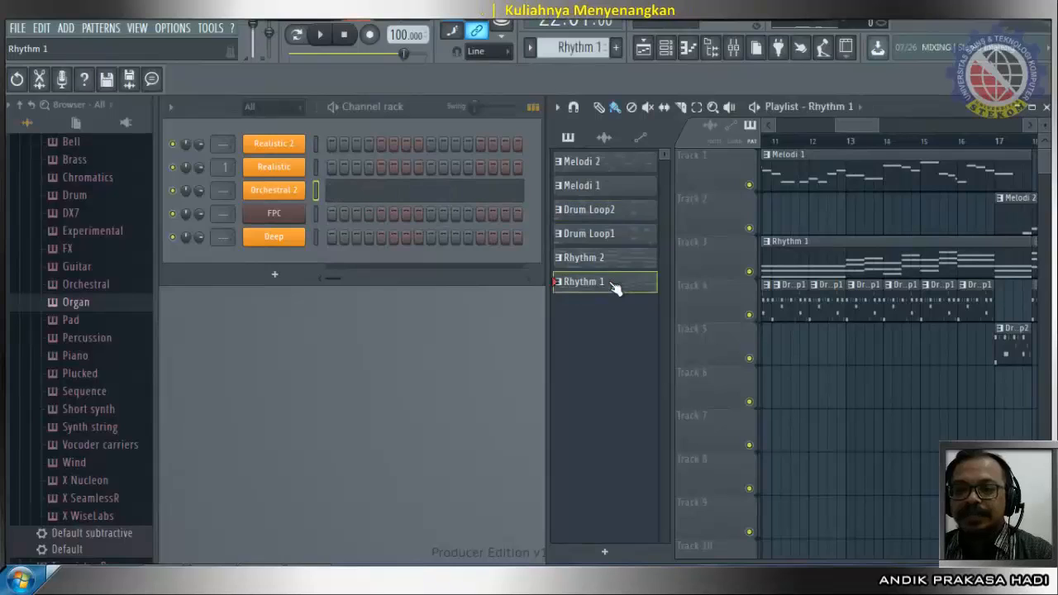
right_click(281, 191)
left_click(334, 192)
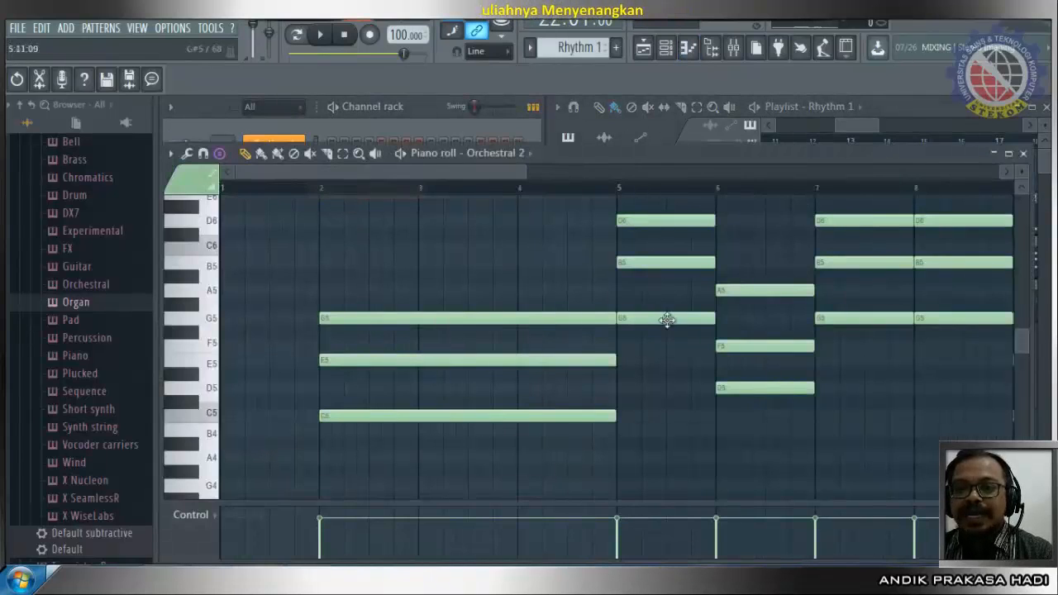
Switch playback to pattern mode, play Rhythm 1 from bar 7 to hear its chords, and stop playback.
left_click_drag(515, 175, 677, 242)
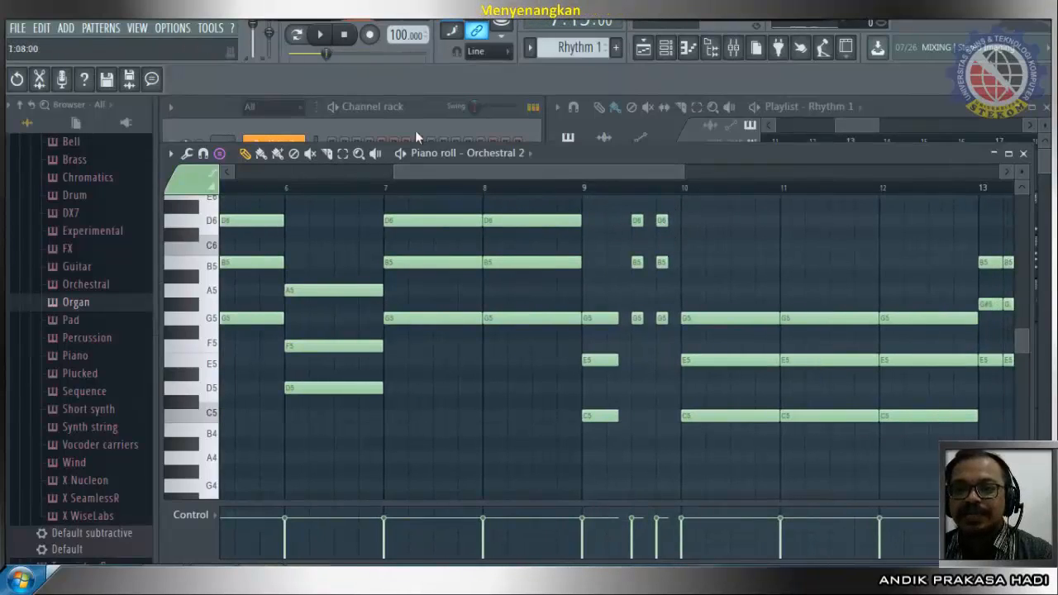
left_click(297, 36)
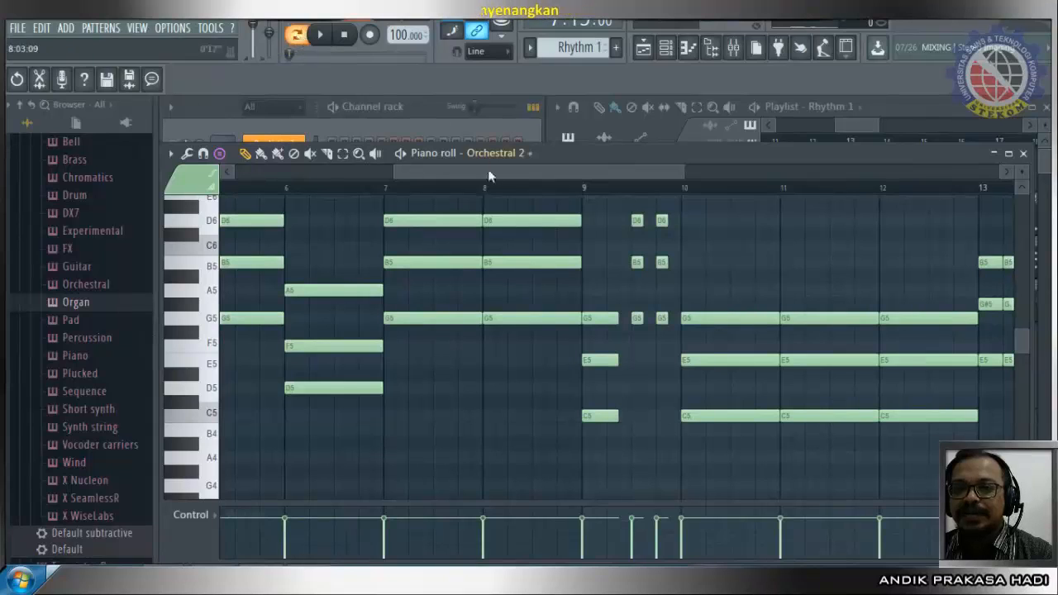
left_click(419, 191)
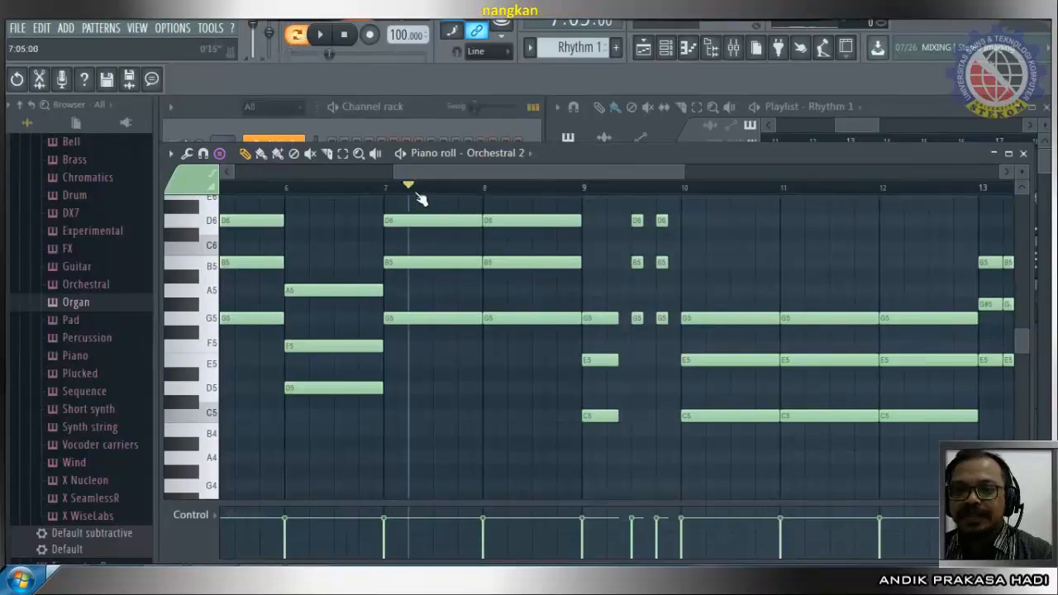
left_click_drag(418, 191, 391, 195)
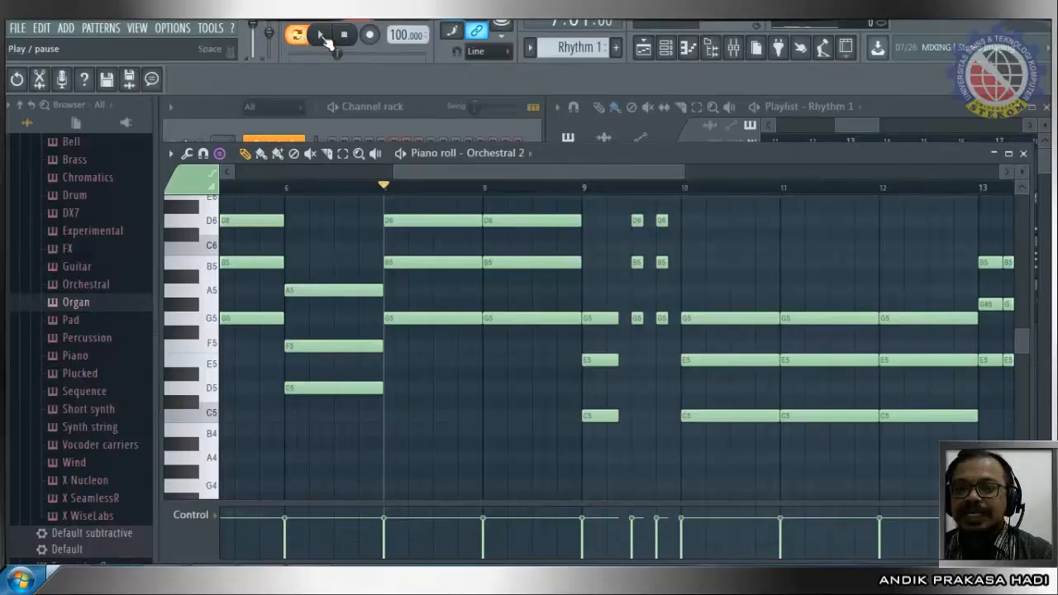
left_click(324, 37)
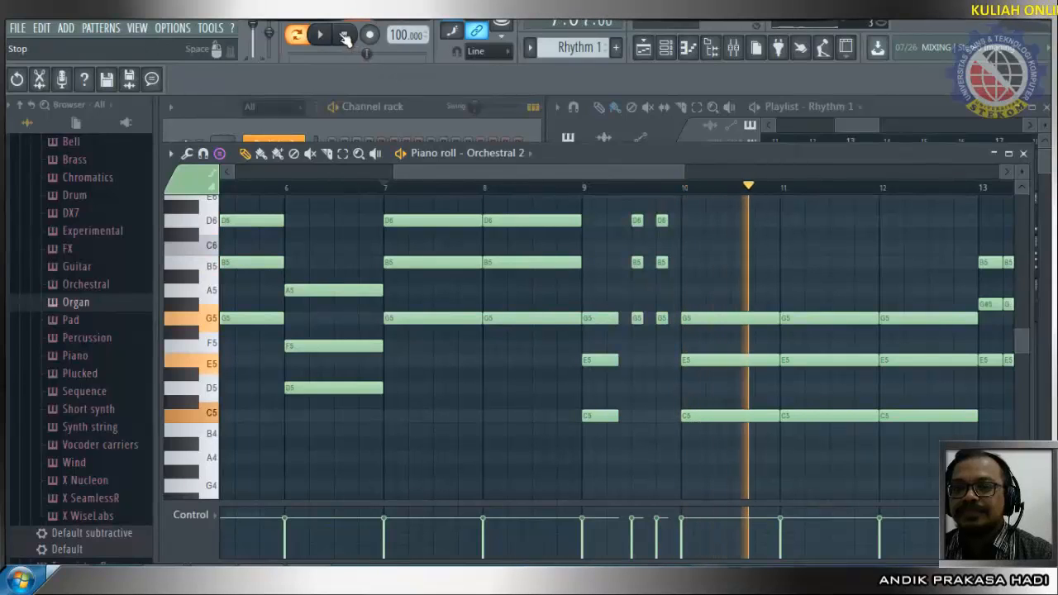
left_click(343, 34)
Remove the second B5, G#5 and E5 chord in bar 13 and put it back in the same place.
left_click_drag(659, 176, 787, 212)
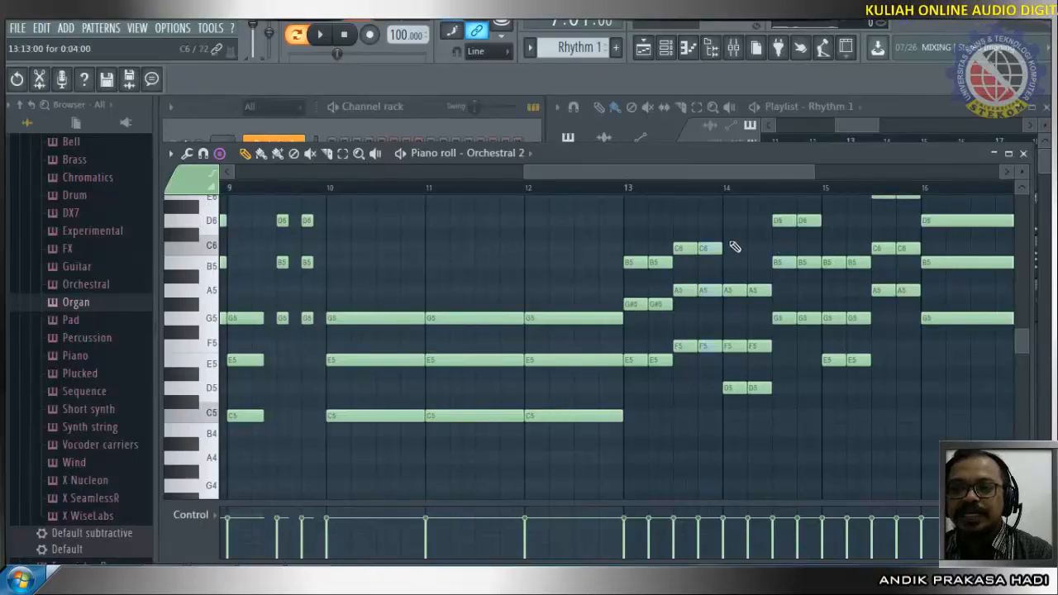
right_click(652, 261)
mouse_move(645, 264)
left_mouse_down()
mouse_move(668, 265)
mouse_move(646, 275)
left_mouse_up()
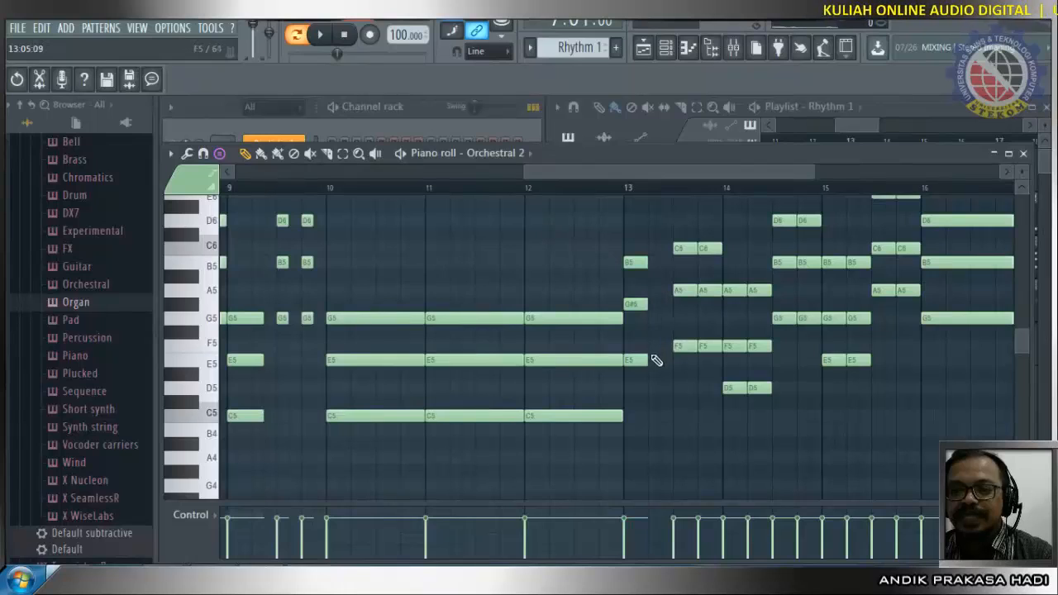
left_click(656, 360)
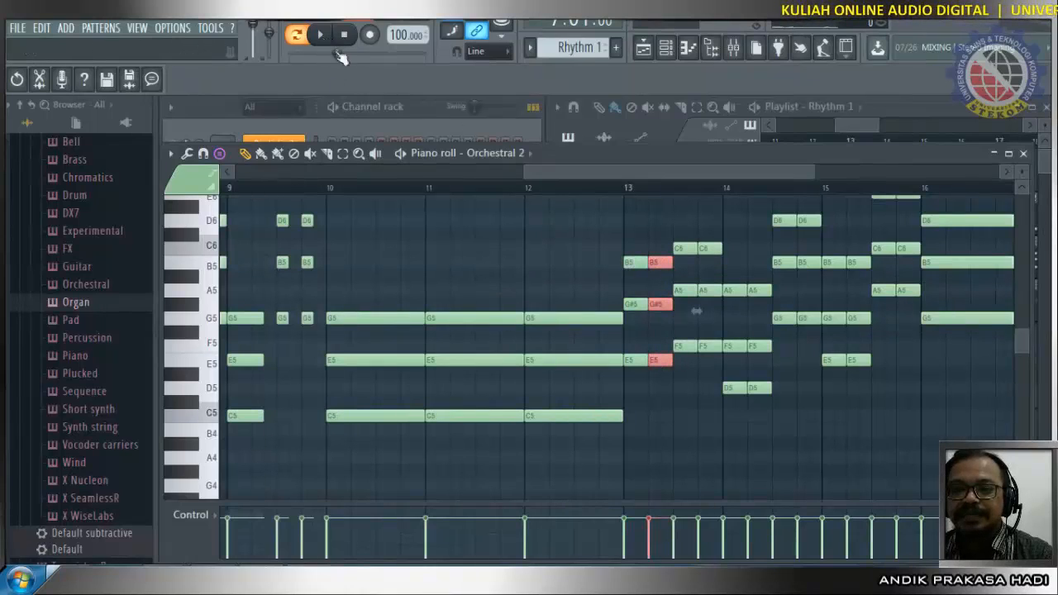
Play Rhythm 1 from just before bar 12 and again from bar 13 to hear the repeated chords, and stop playback.
left_click(514, 192)
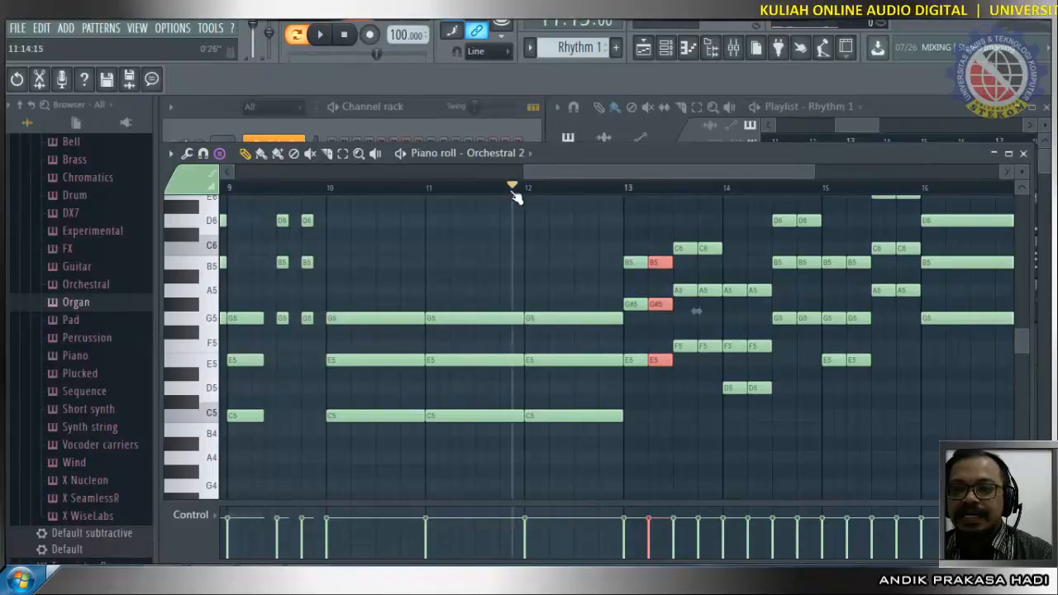
left_click(324, 36)
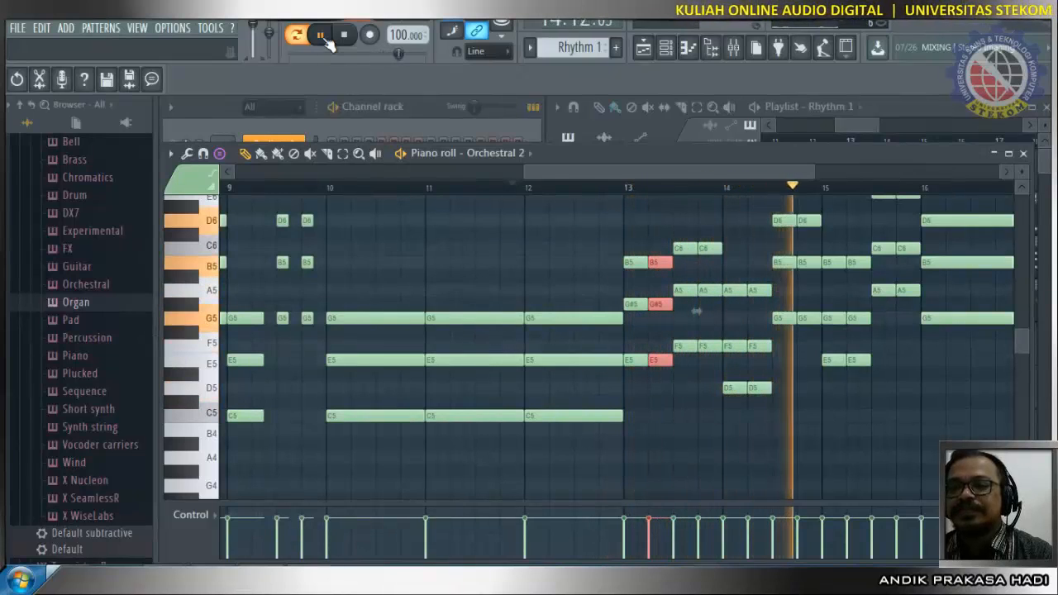
left_click(327, 41)
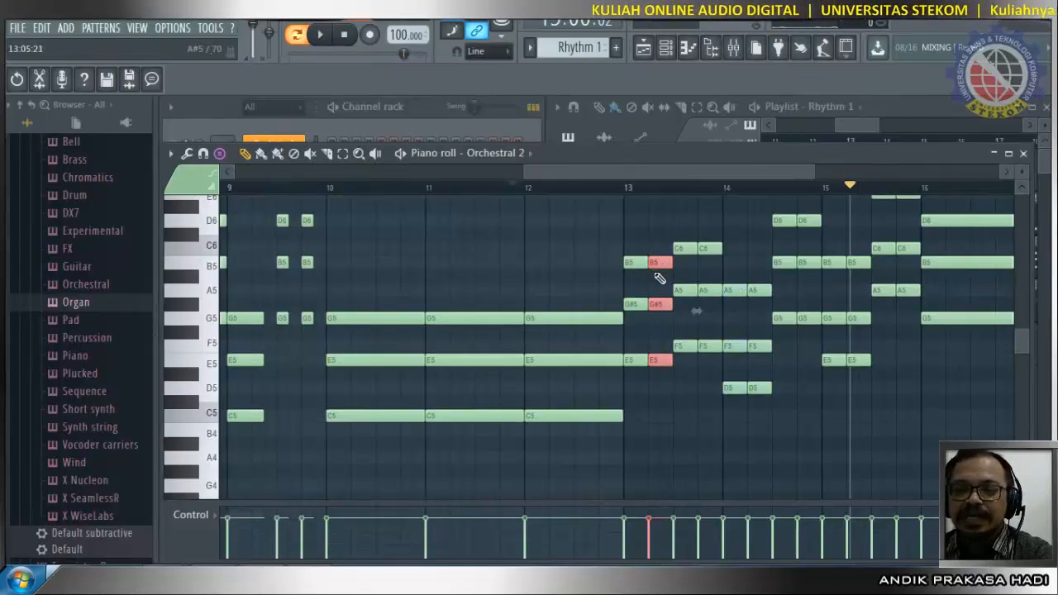
left_click(626, 189)
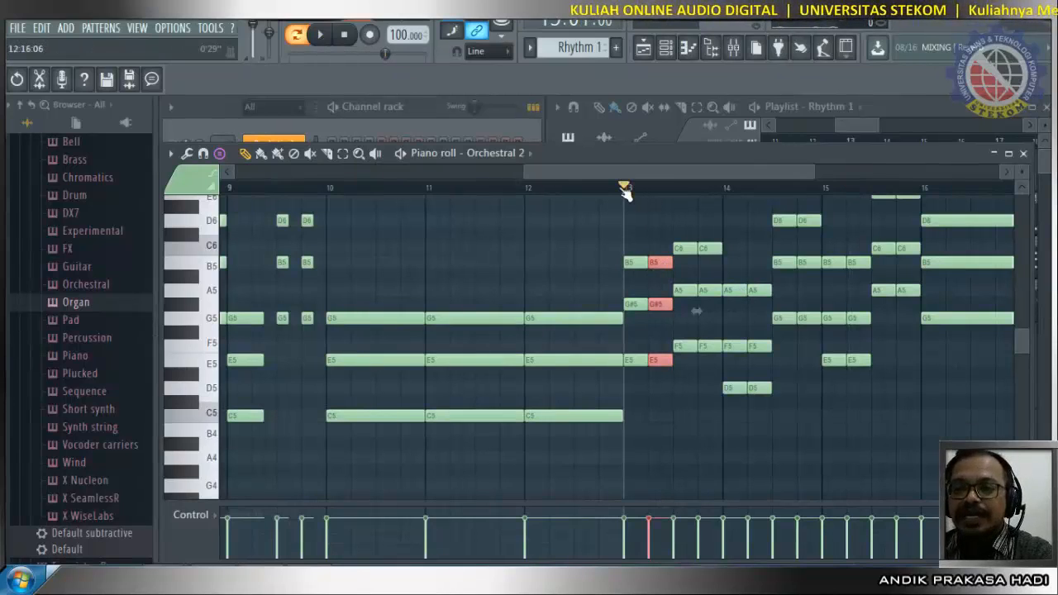
left_click(329, 39)
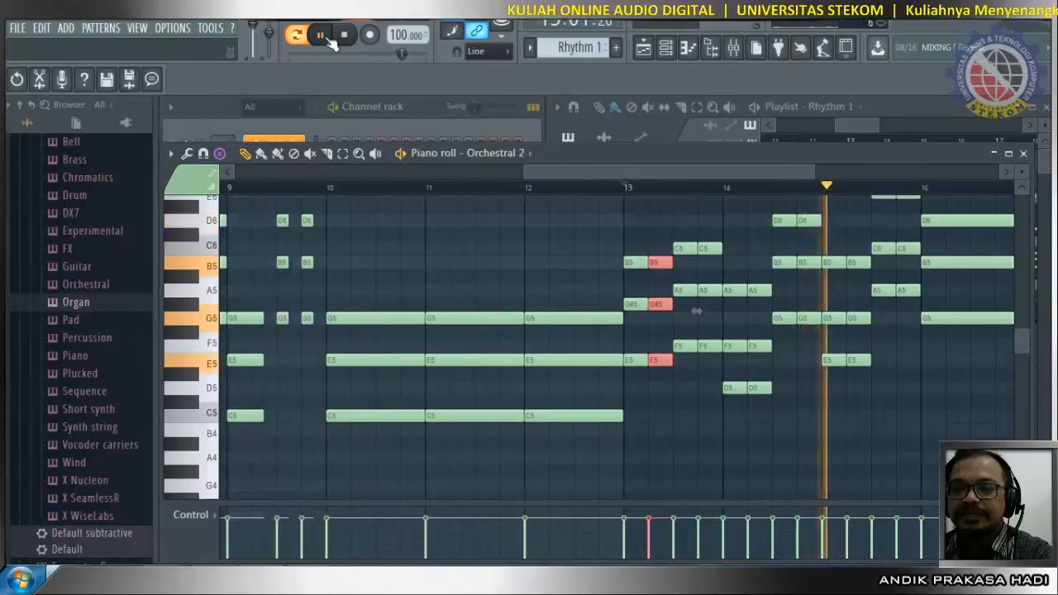
left_click(348, 37)
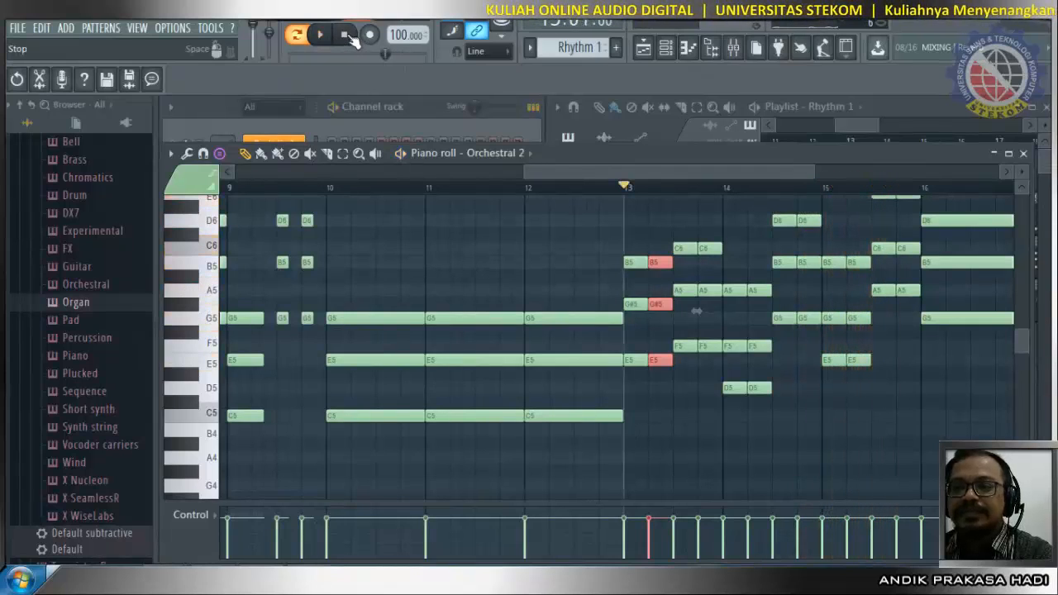
Try one longer chord at bar 13 by deleting the second B5, G#5 and E5 chord and extending the first over its space, and play it.
right_click(662, 262)
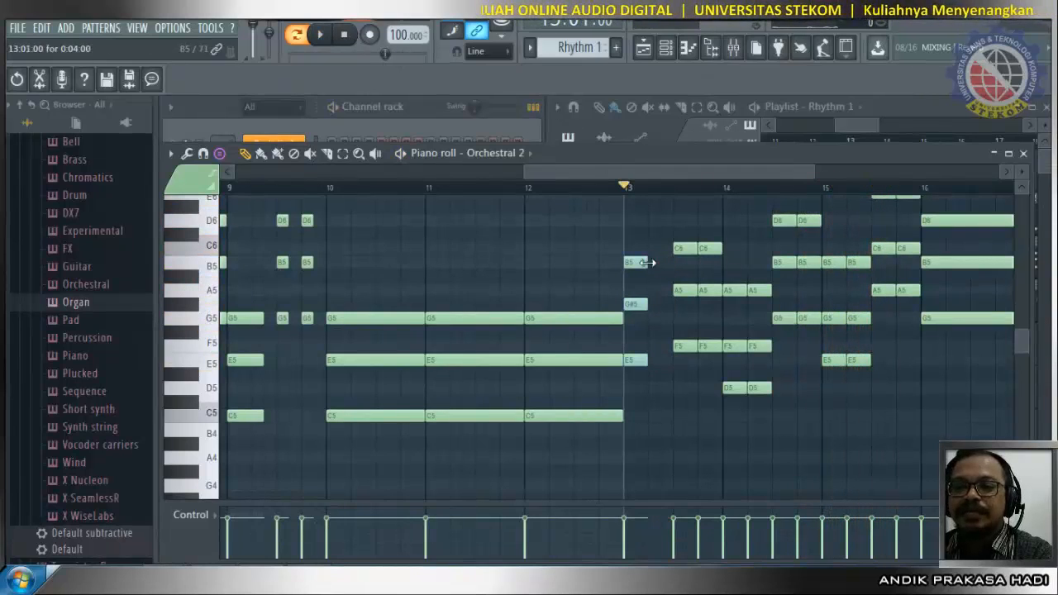
left_click_drag(648, 263, 672, 263)
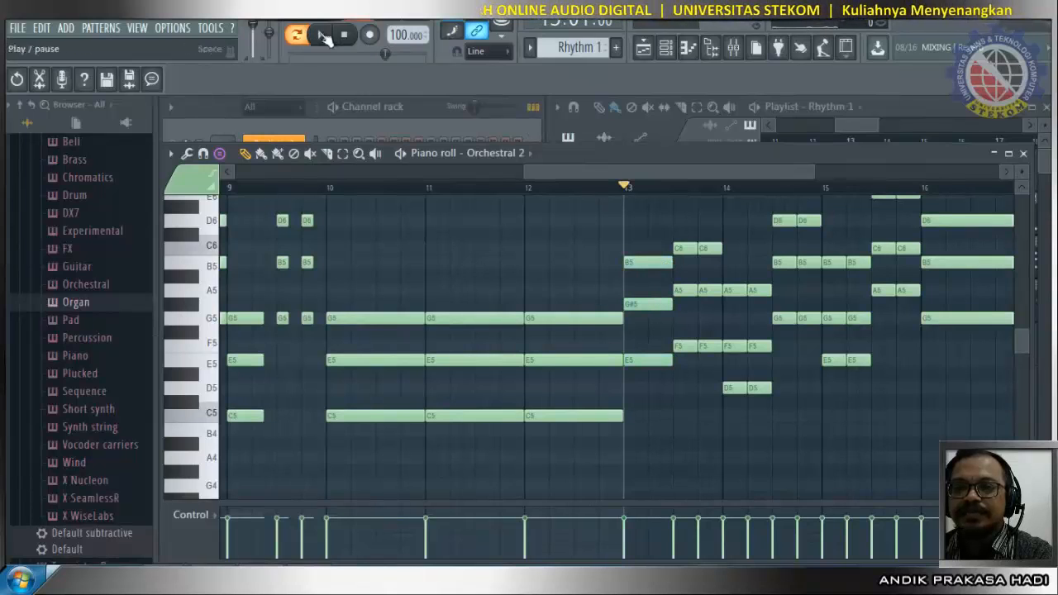
left_click(325, 36)
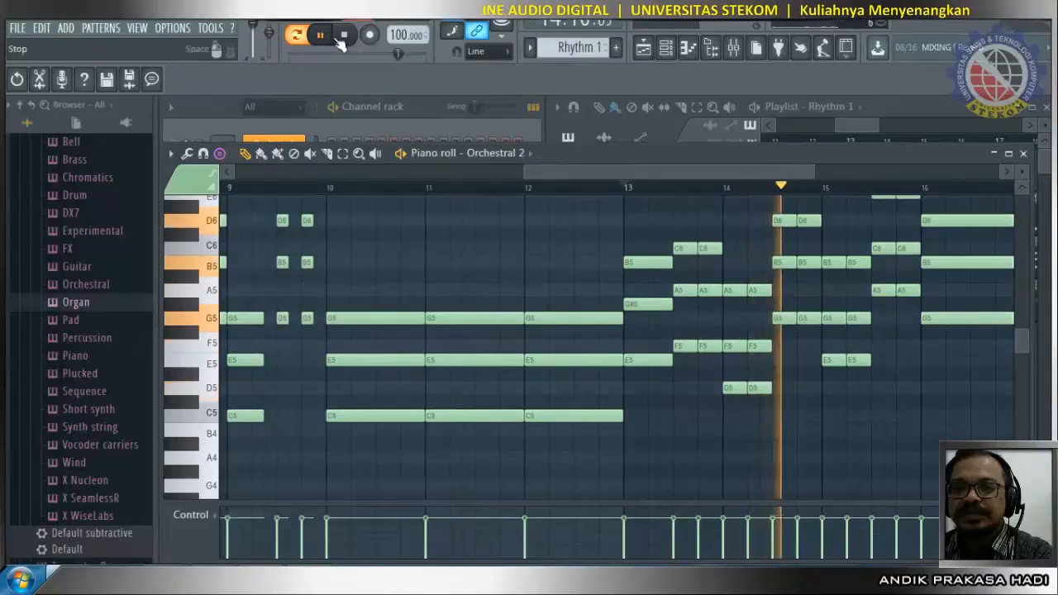
left_click(369, 34)
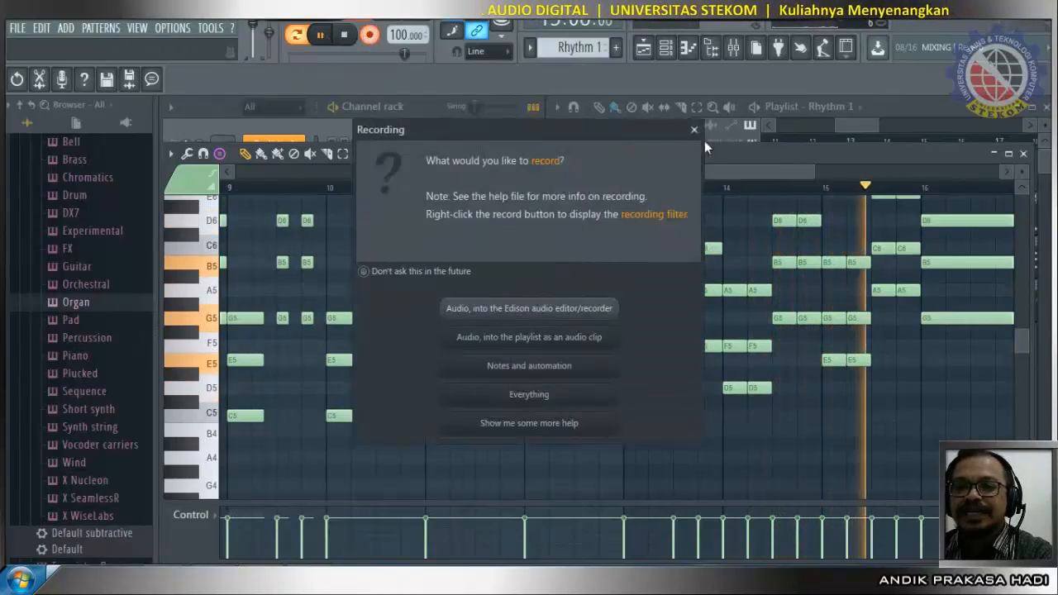
left_click(695, 130)
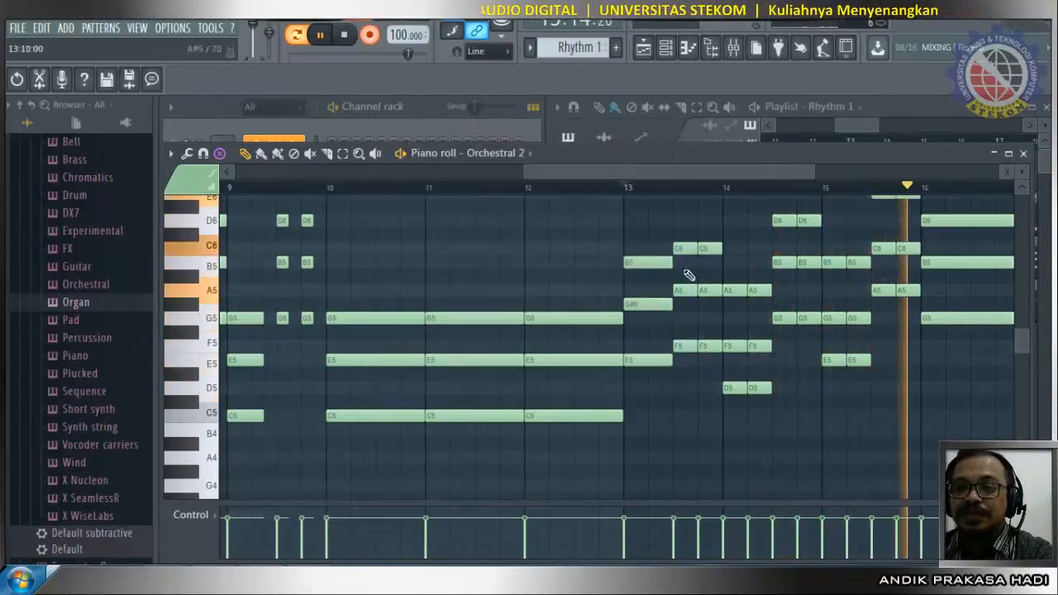
left_click(349, 38)
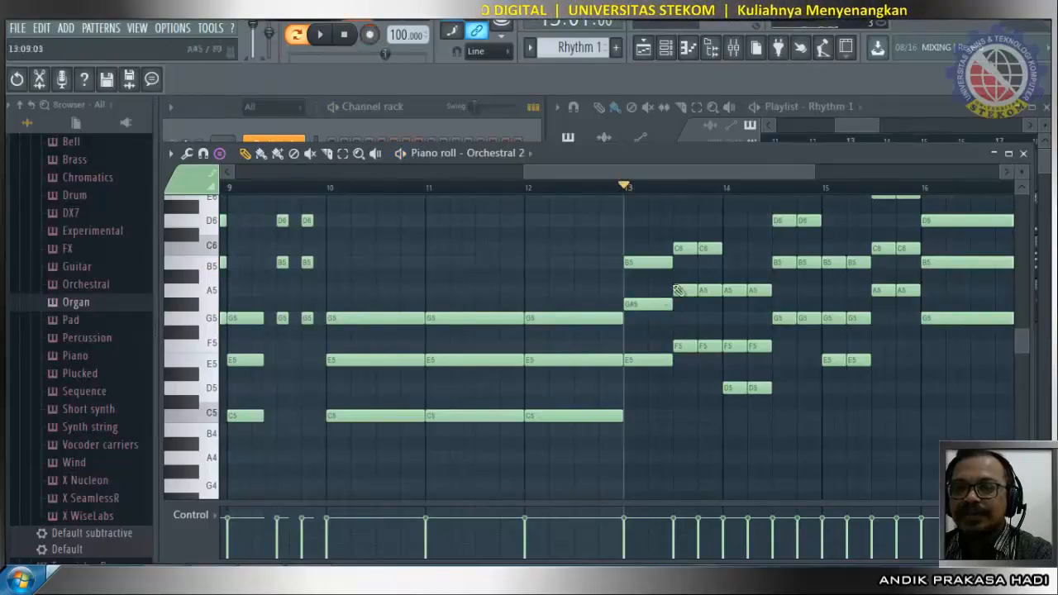
Shorten the bar 13 chord to one beat and restore the second B5, G#5 and E5 chord after it.
left_click_drag(671, 262, 653, 264)
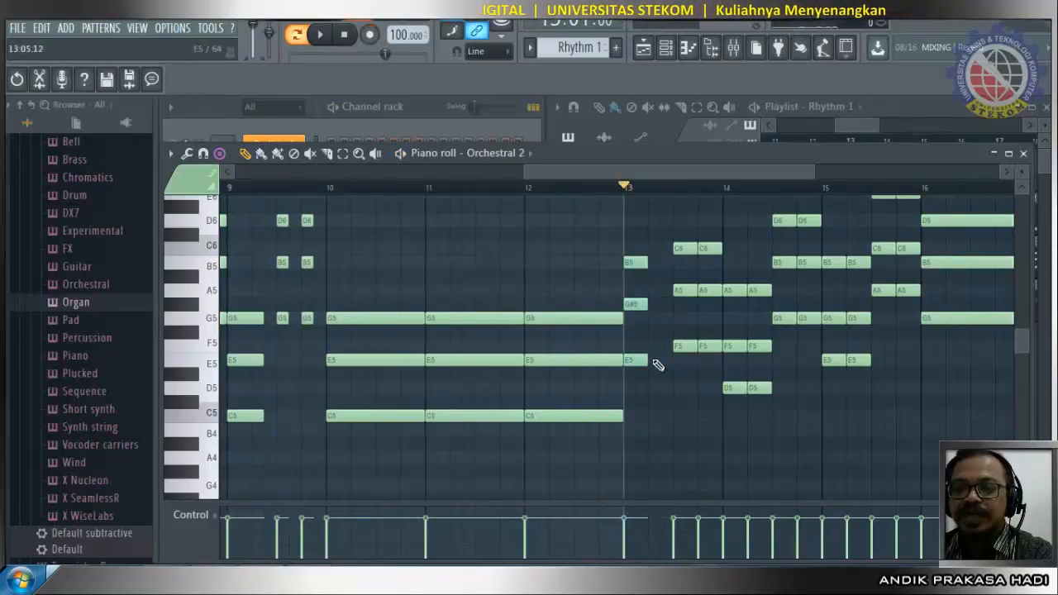
left_click(653, 361)
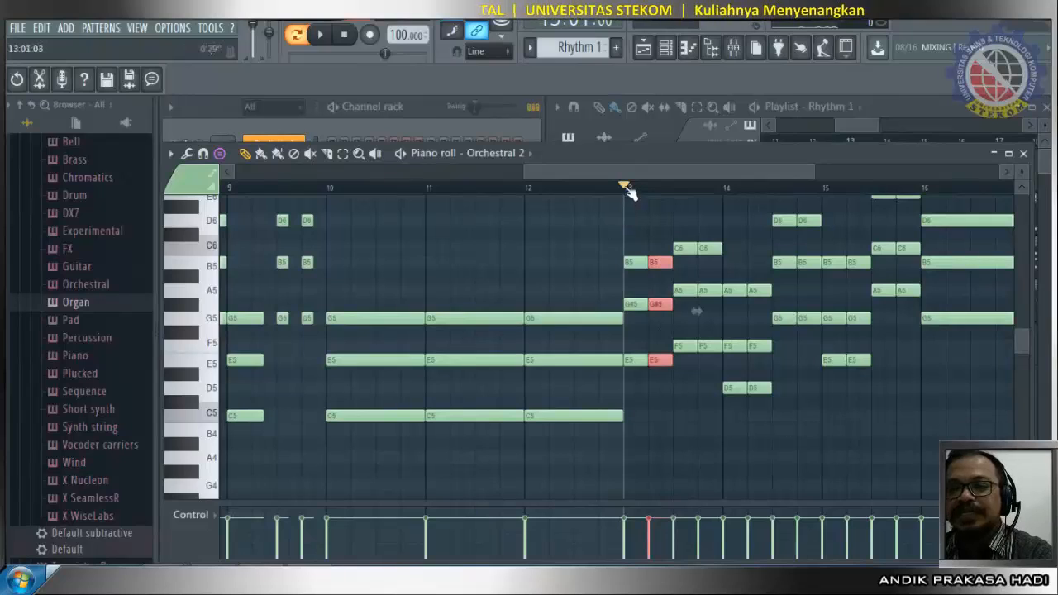
left_click_drag(626, 188, 622, 190)
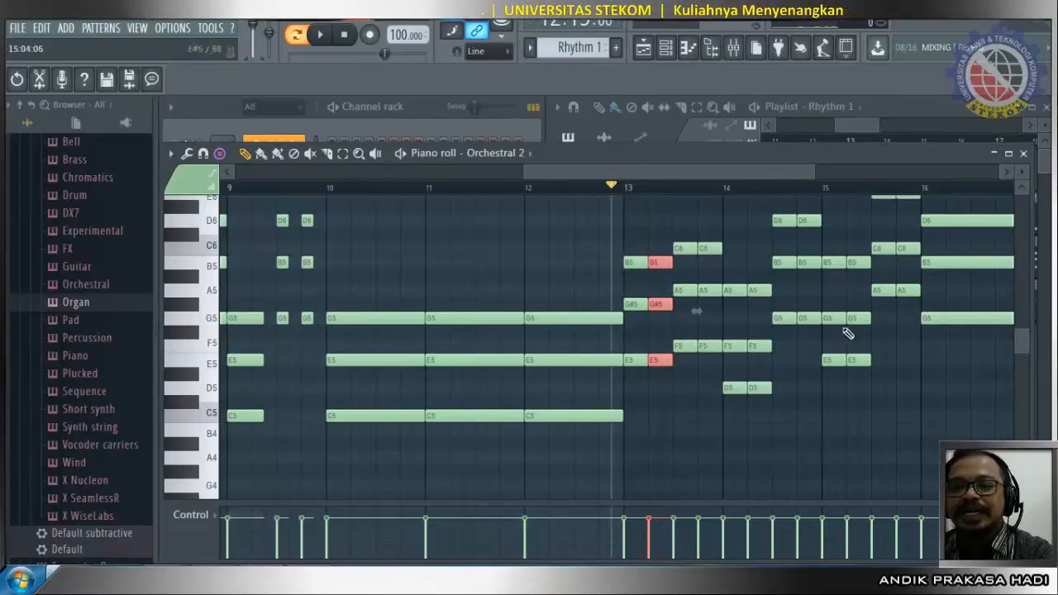
Delete the second short D6, B5 and G5 chord in bar 9 of Orchestral 2's Rhythm 1 notes.
scroll(849, 334, "up", 3)
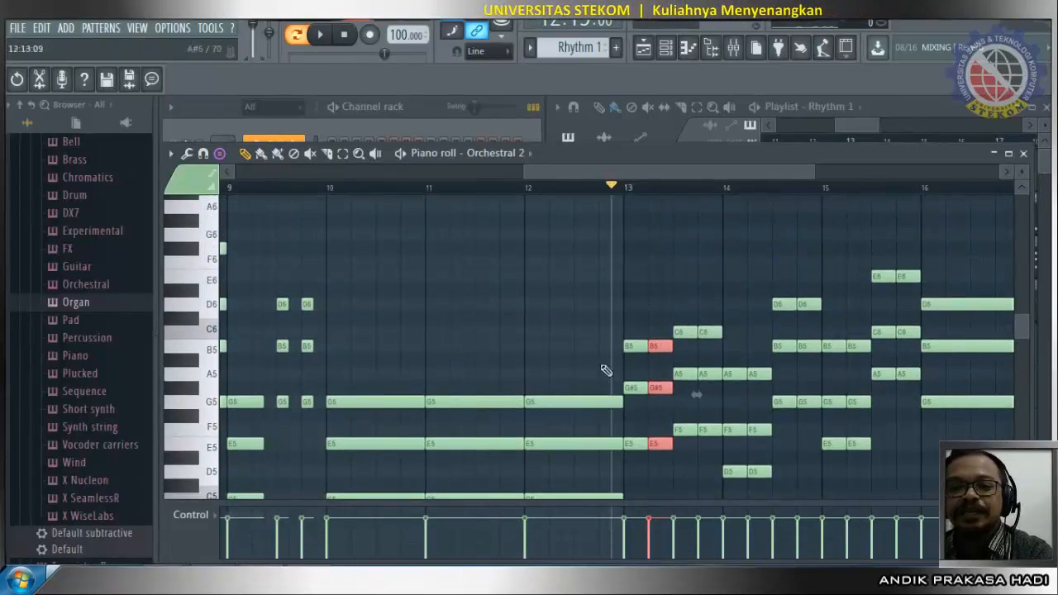
left_click(273, 188)
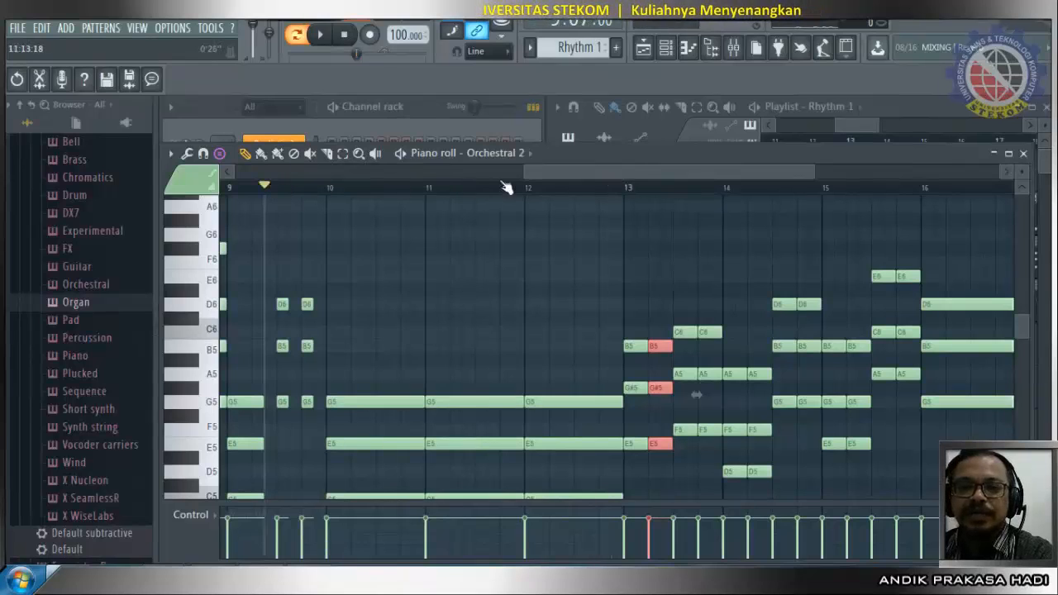
left_click_drag(551, 171, 496, 171)
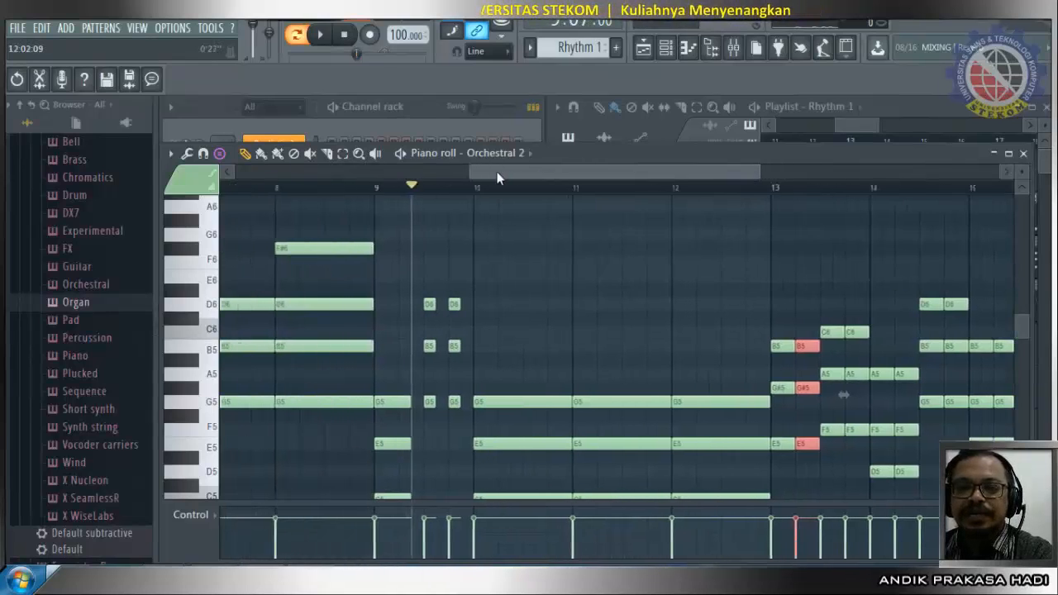
right_click(455, 304)
right_click(454, 346)
right_click(455, 402)
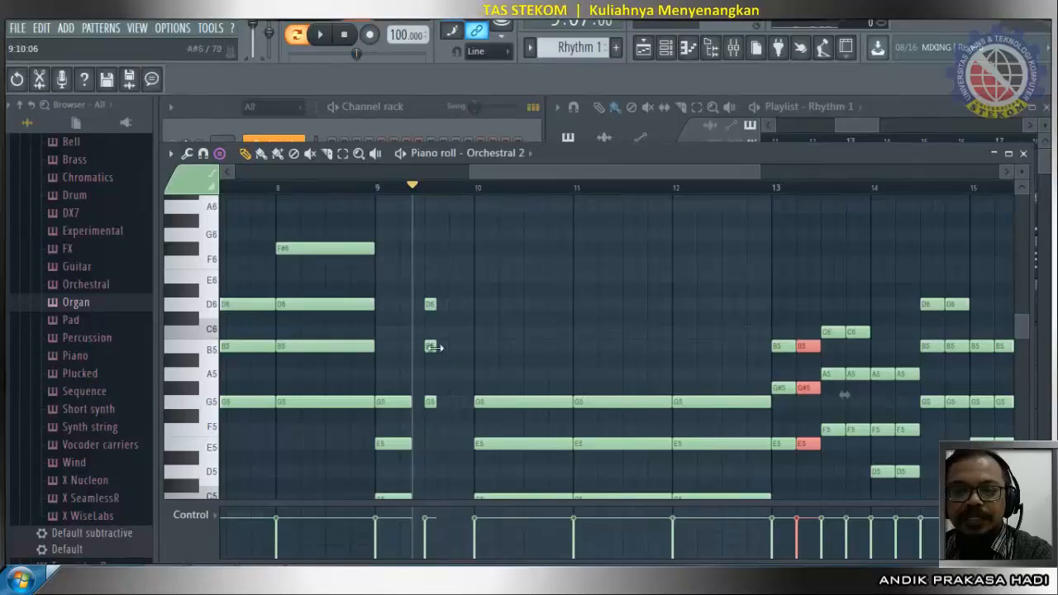
Replace the half-beat D6, B5 and G5 chord in bar 9 with one reaching the start of bar 10, and play it.
right_click(427, 404)
left_click(427, 404)
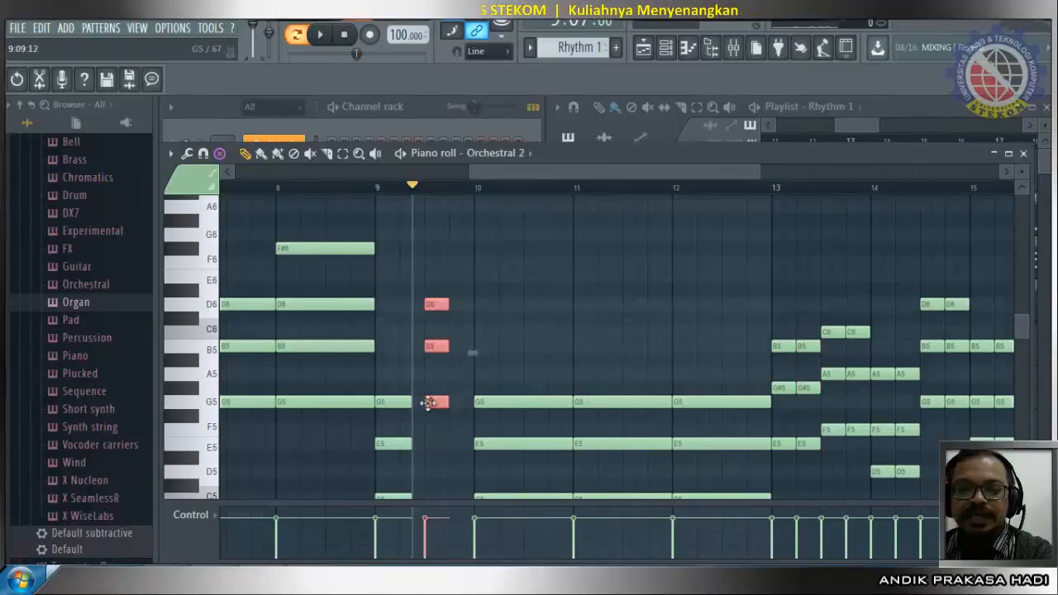
left_click_drag(447, 304, 473, 307)
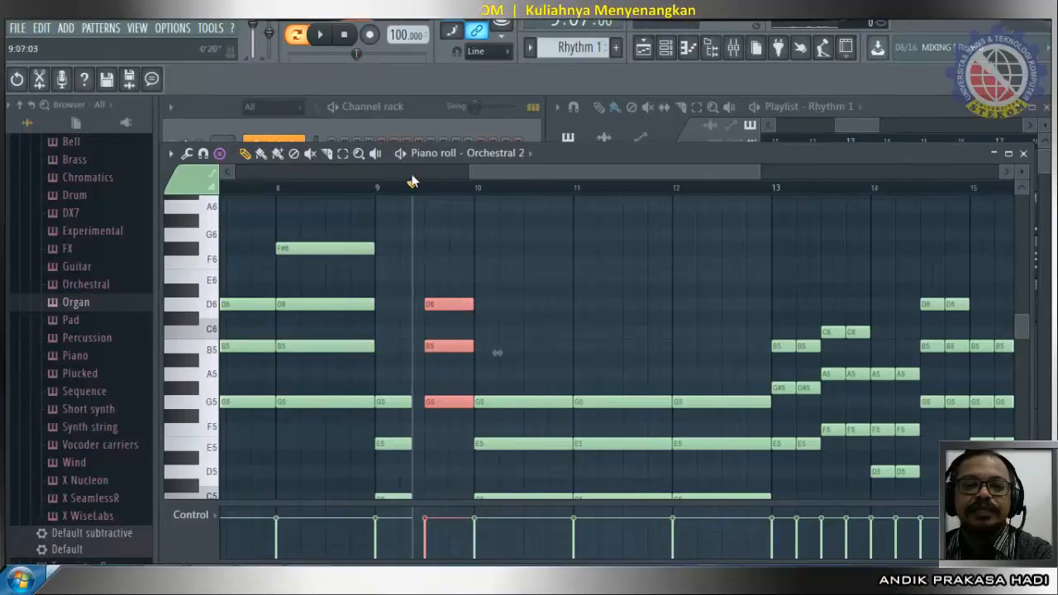
left_click_drag(412, 182, 365, 188)
left_click(324, 34)
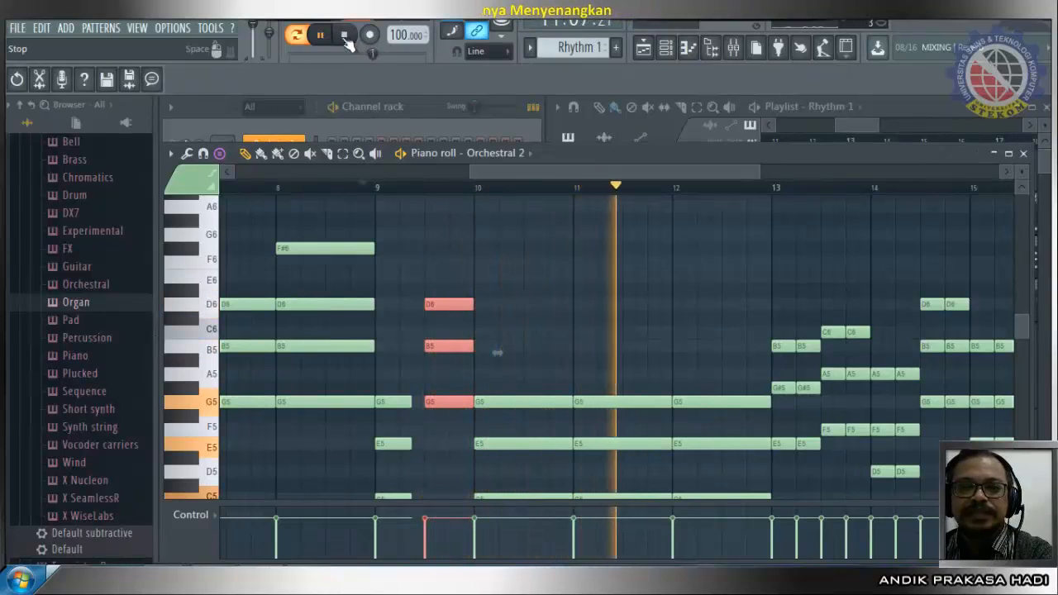
left_click(353, 43)
Move the D6, B5 and G5 chord in bar 9 half a beat earlier, right after the preceding chord, and play it.
left_click_drag(446, 301, 435, 299)
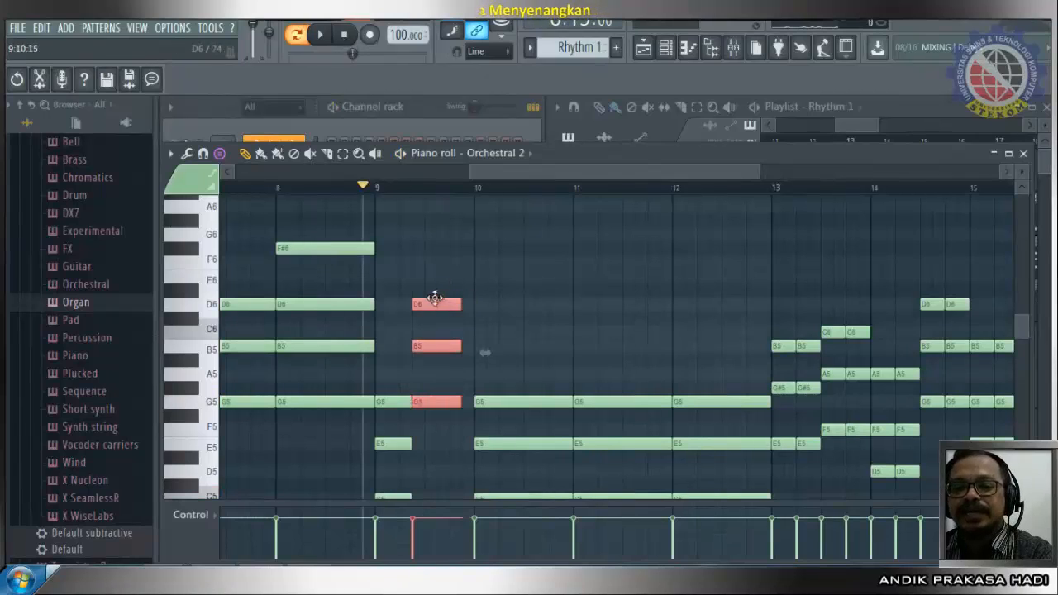
left_click(322, 38)
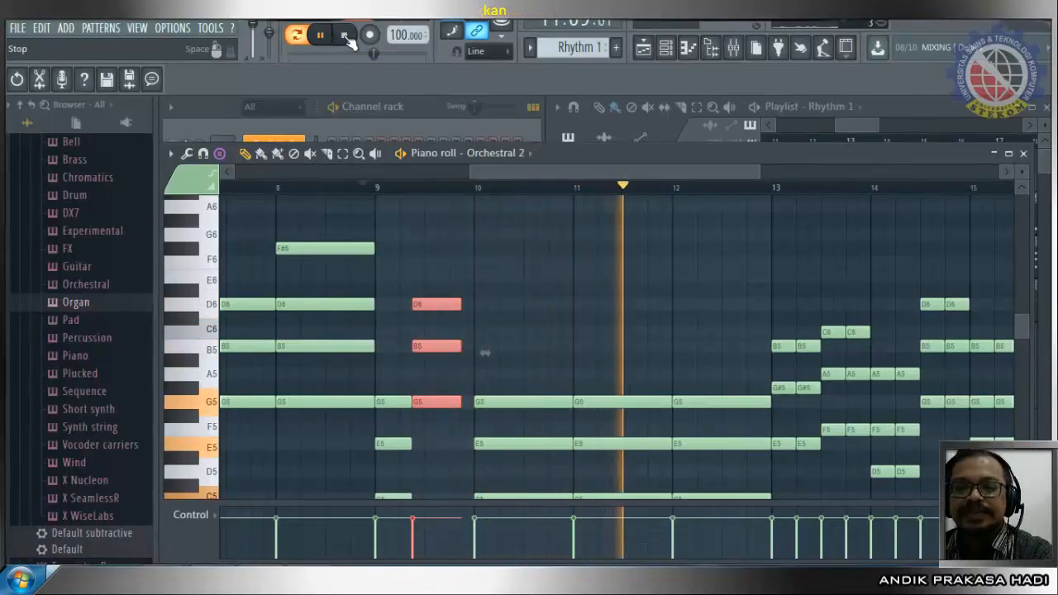
left_click(345, 36)
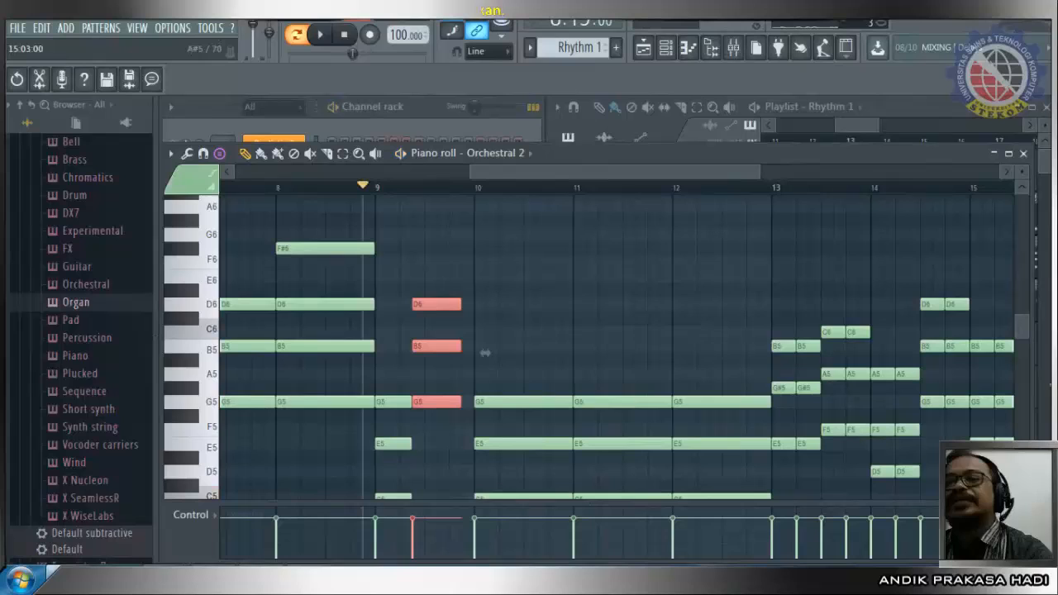
Close Orchestral 2's piano roll and play the full arrangement from bar 8 twice in the playlist.
left_click(1023, 153)
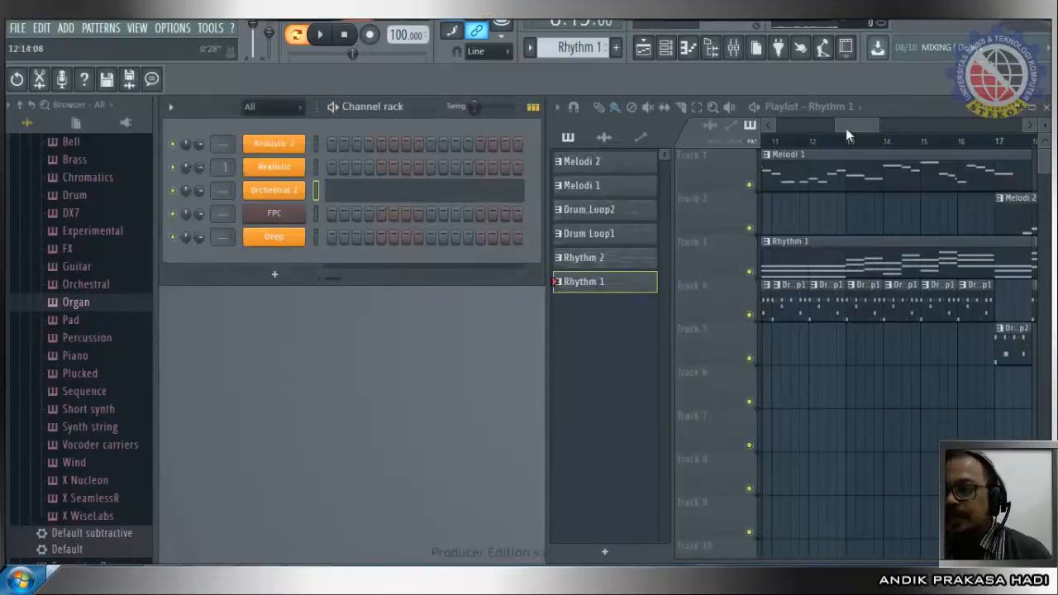
left_click_drag(846, 129, 829, 128)
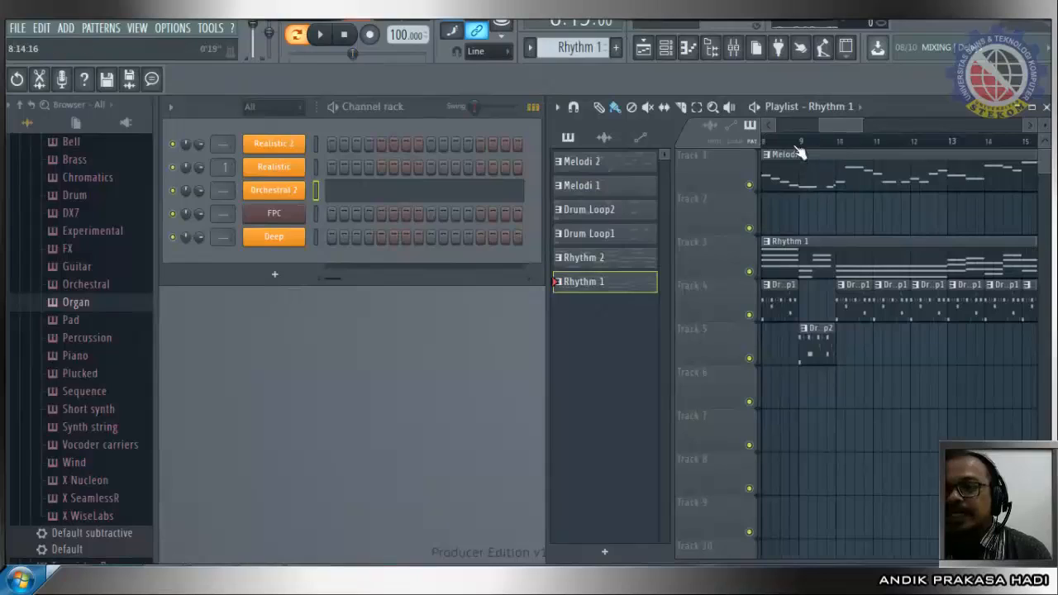
left_click(765, 144)
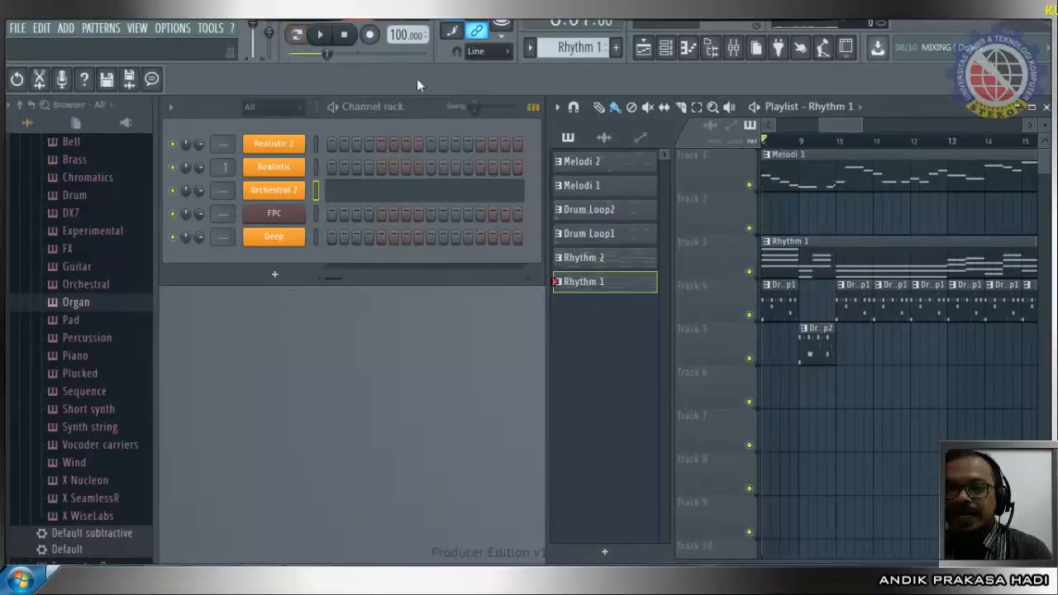
left_click(324, 43)
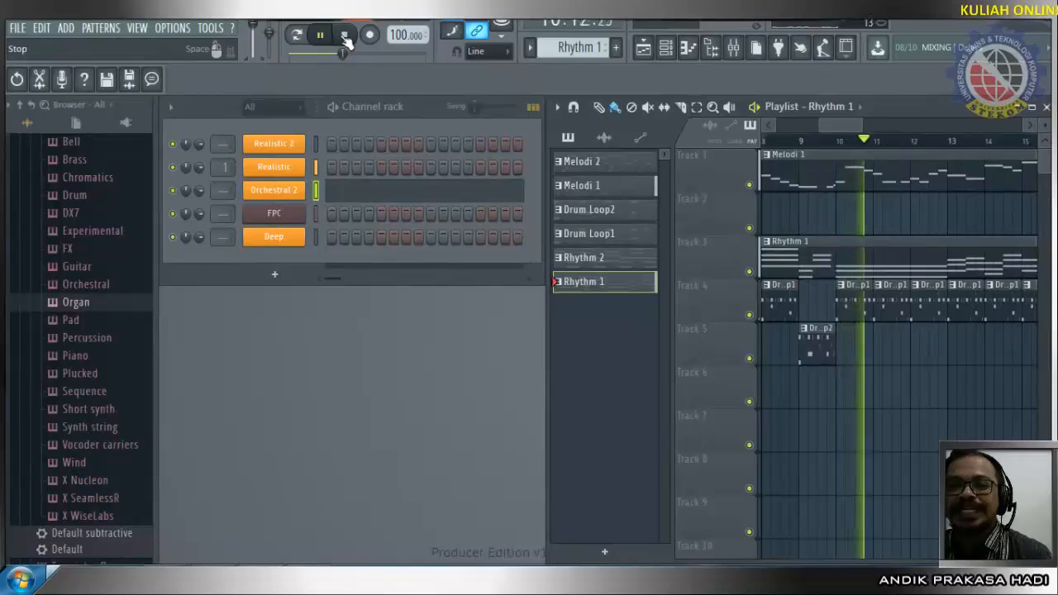
left_click(345, 37)
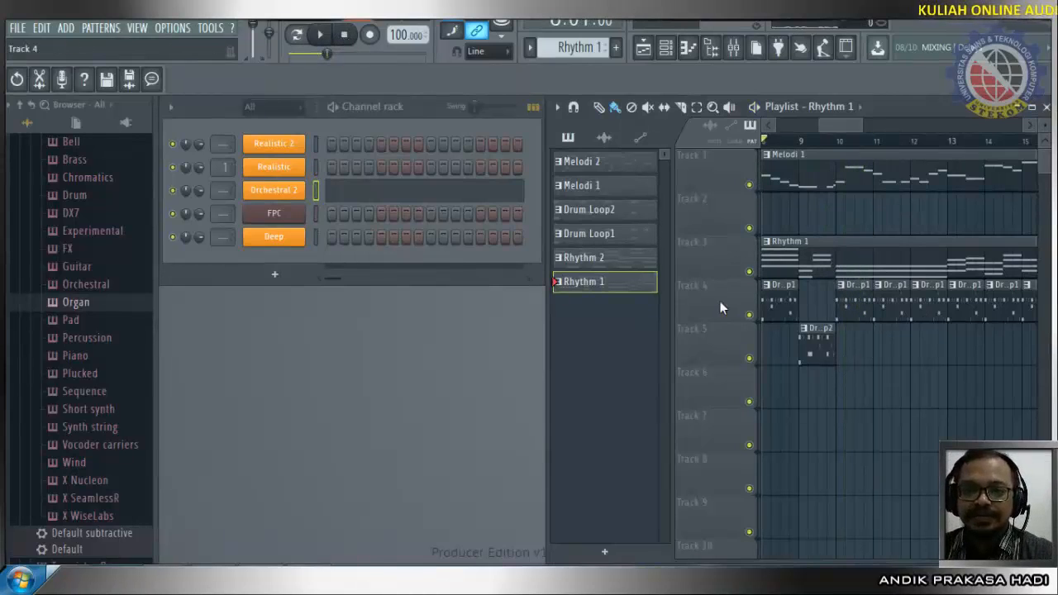
left_click(322, 35)
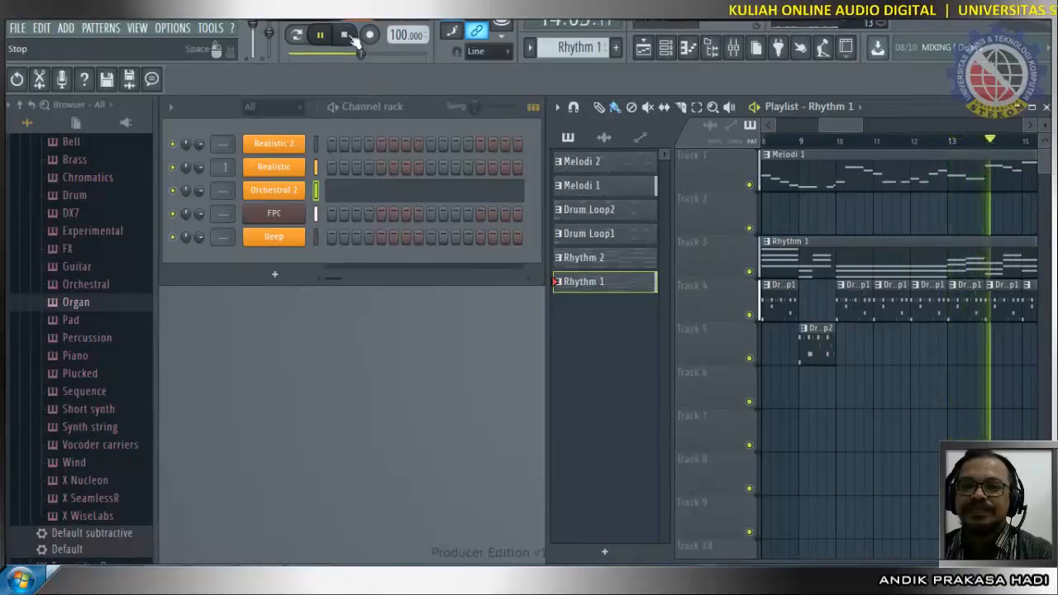
left_click(346, 35)
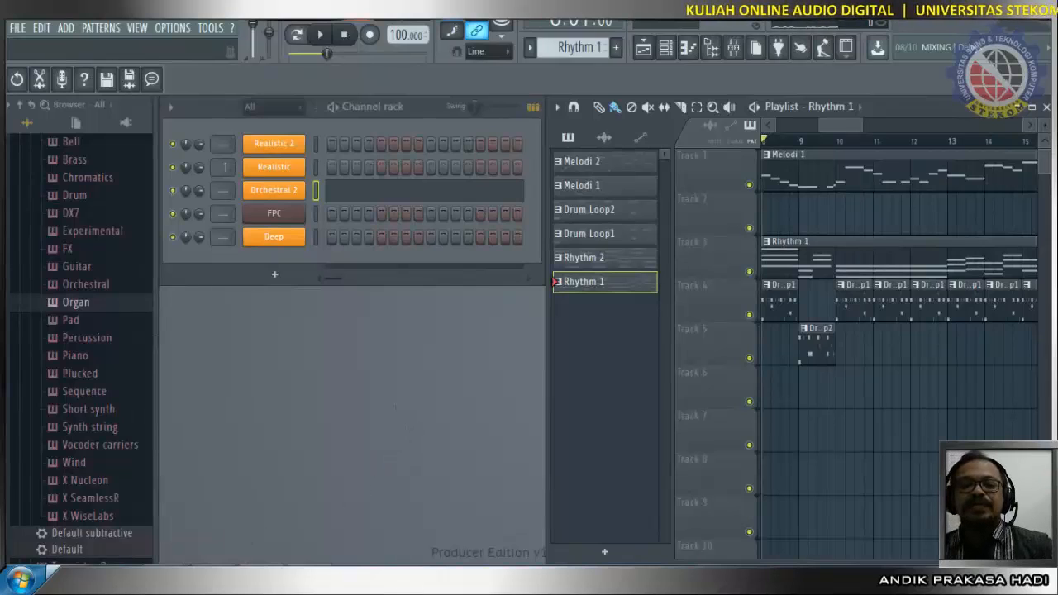
Select the Rhythm 2 pattern and examine the ghost chords in the Realistic channel's empty piano roll.
mouse_move(212, 581)
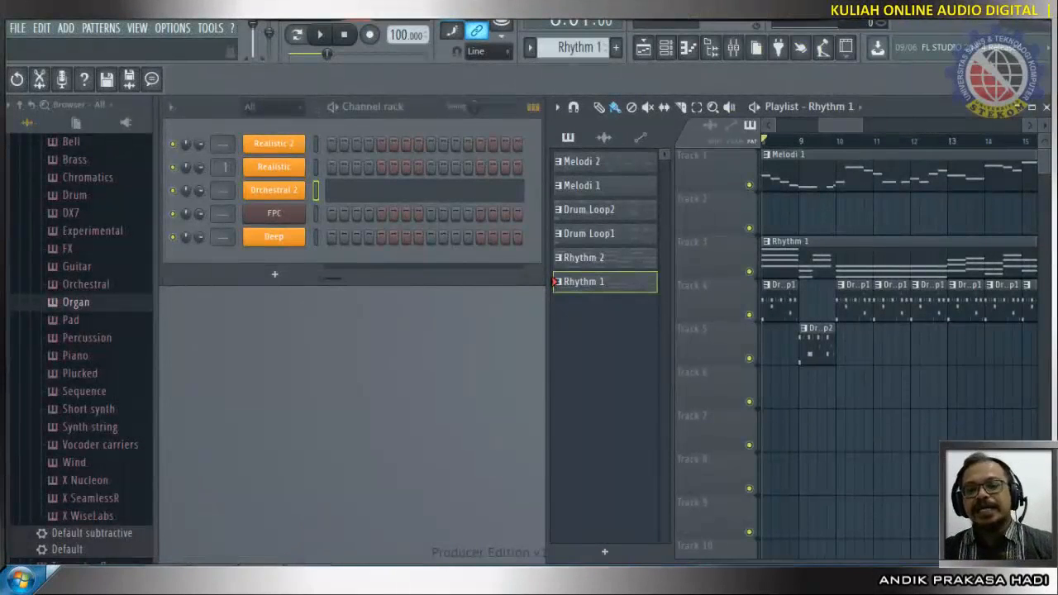
mouse_move(261, 581)
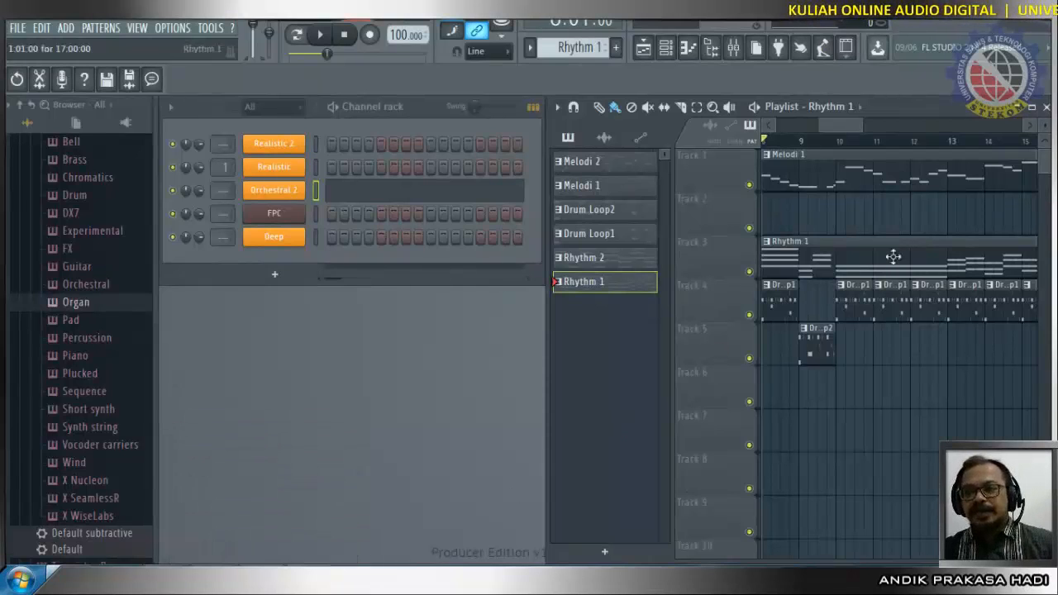
left_click_drag(843, 128, 883, 142)
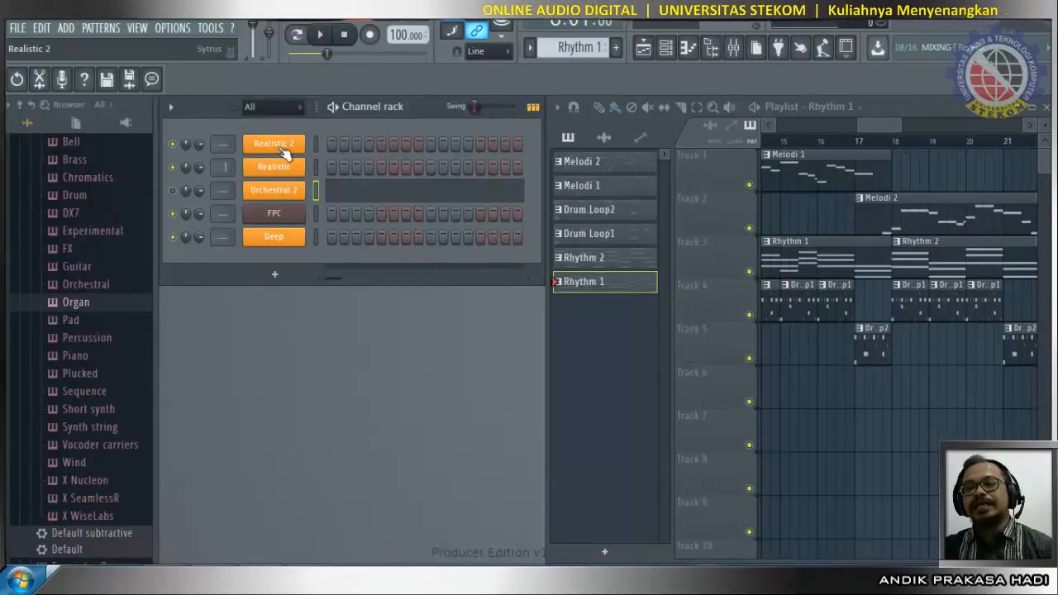
left_click(601, 262)
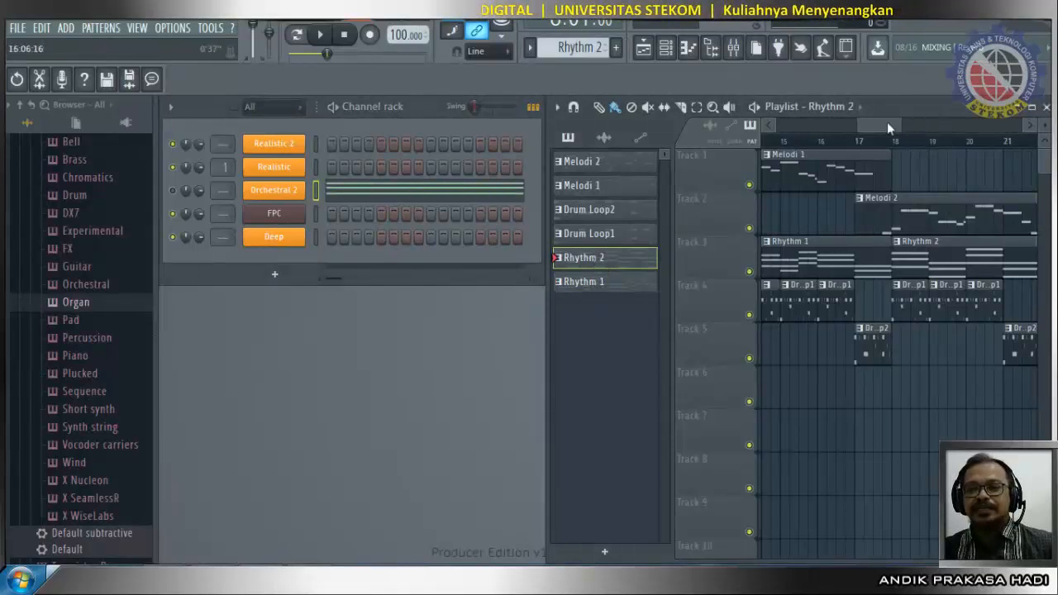
mouse_move(887, 123)
left_mouse_down()
mouse_move(906, 128)
mouse_move(880, 118)
mouse_move(896, 126)
left_mouse_up()
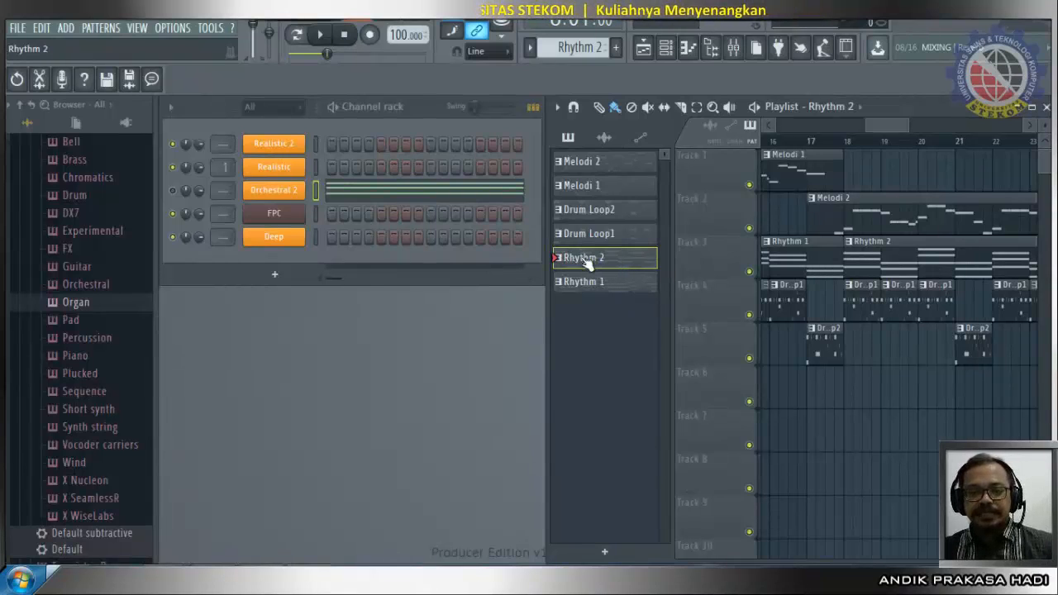
right_click(273, 169)
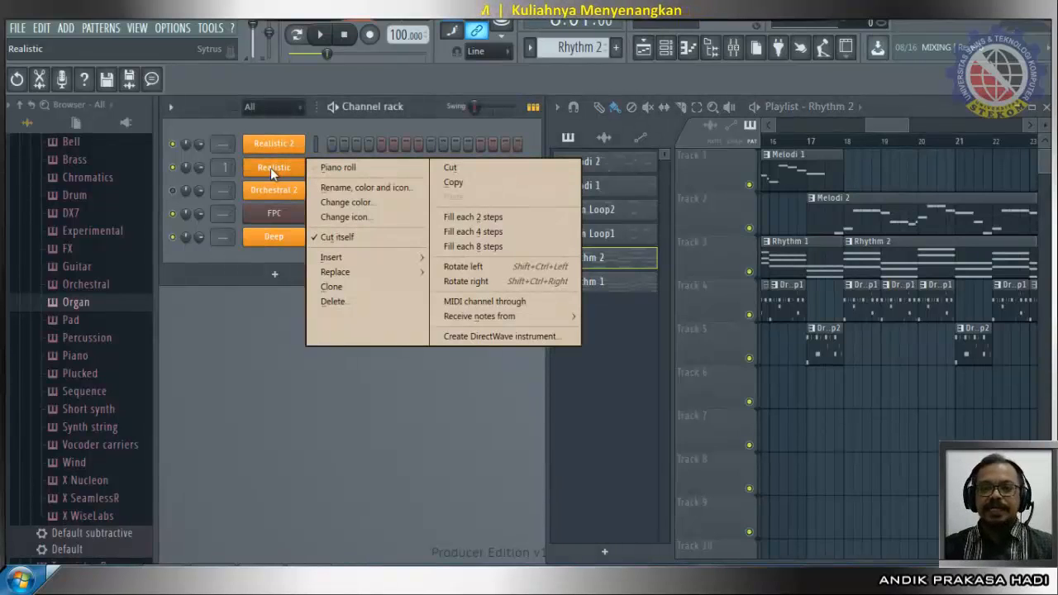
left_click(357, 169)
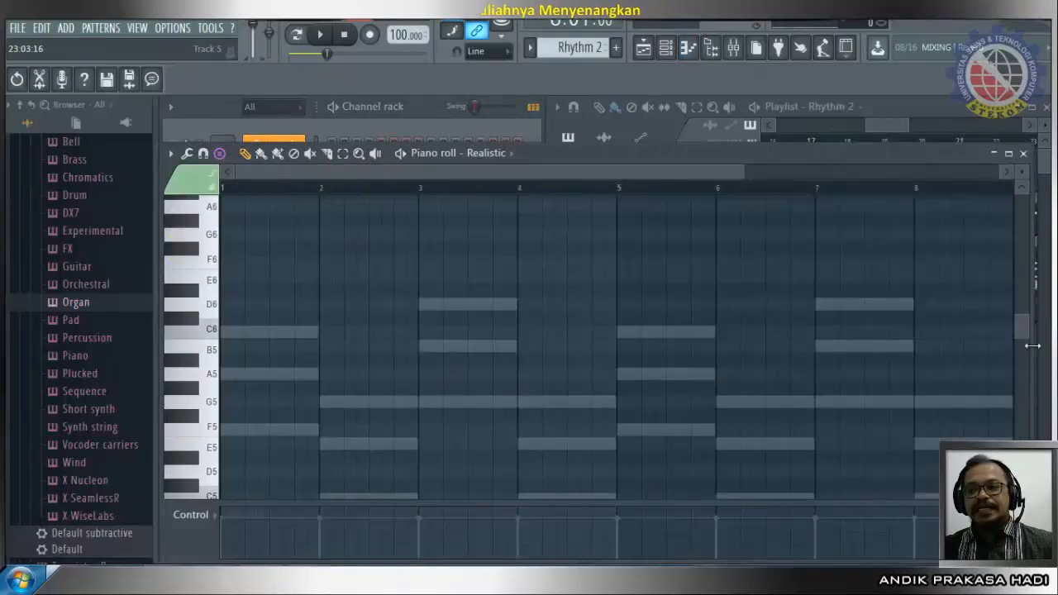
left_click_drag(1023, 335, 1024, 348)
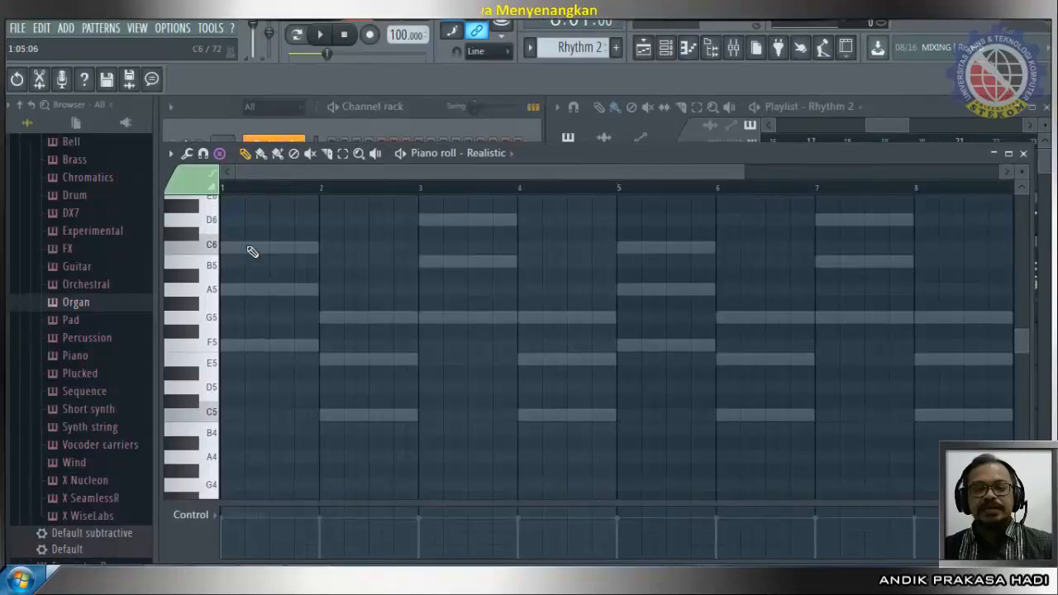
left_click(1024, 155)
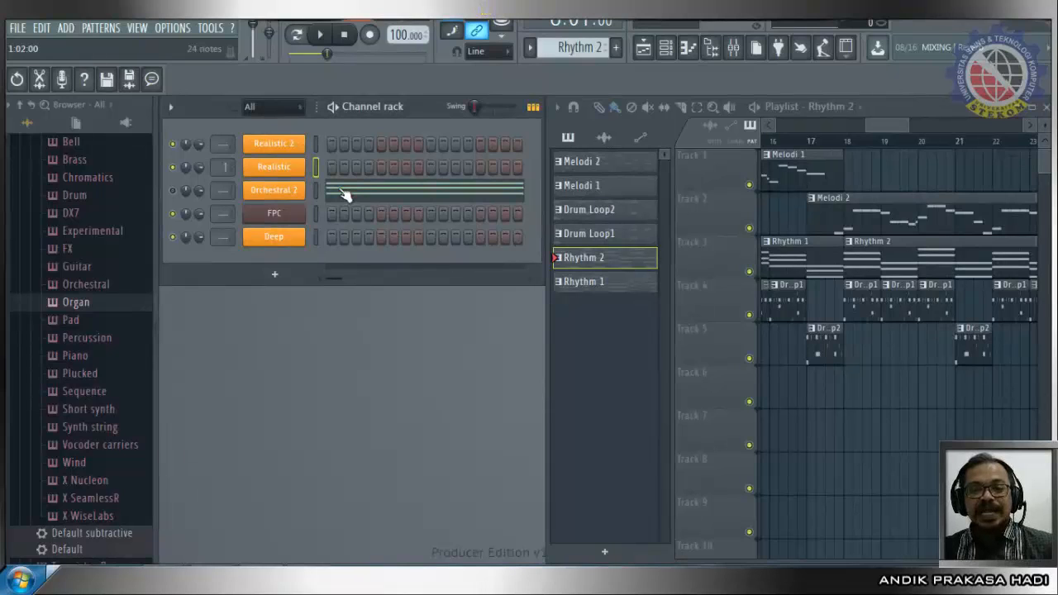
In Realistic's piano roll for Rhythm 2, add one-beat C6, A5 and F5 chords on beats 1 and 3 of bar 1.
right_click(288, 170)
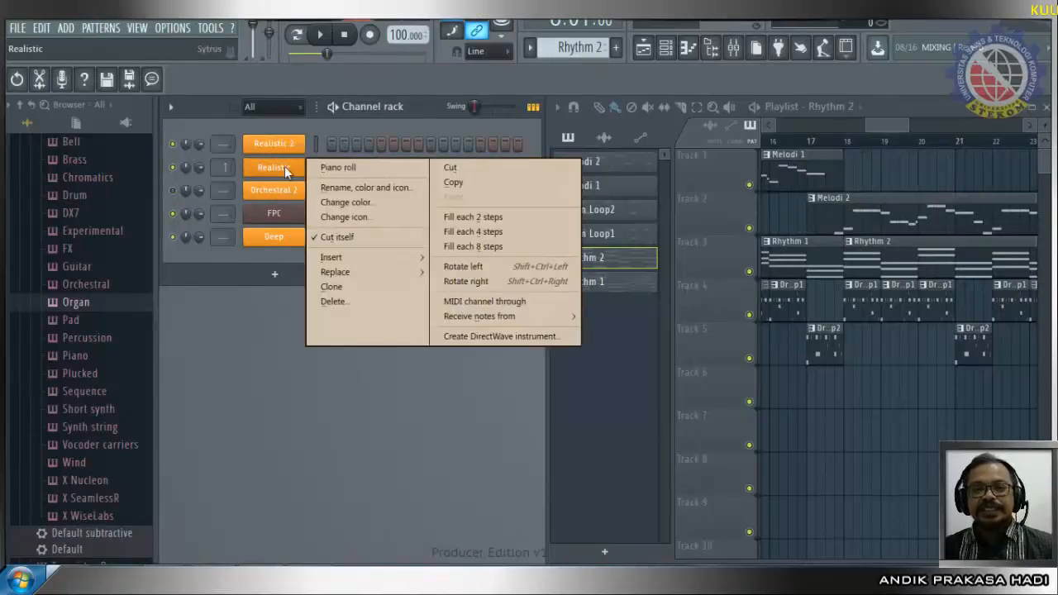
left_click(324, 165)
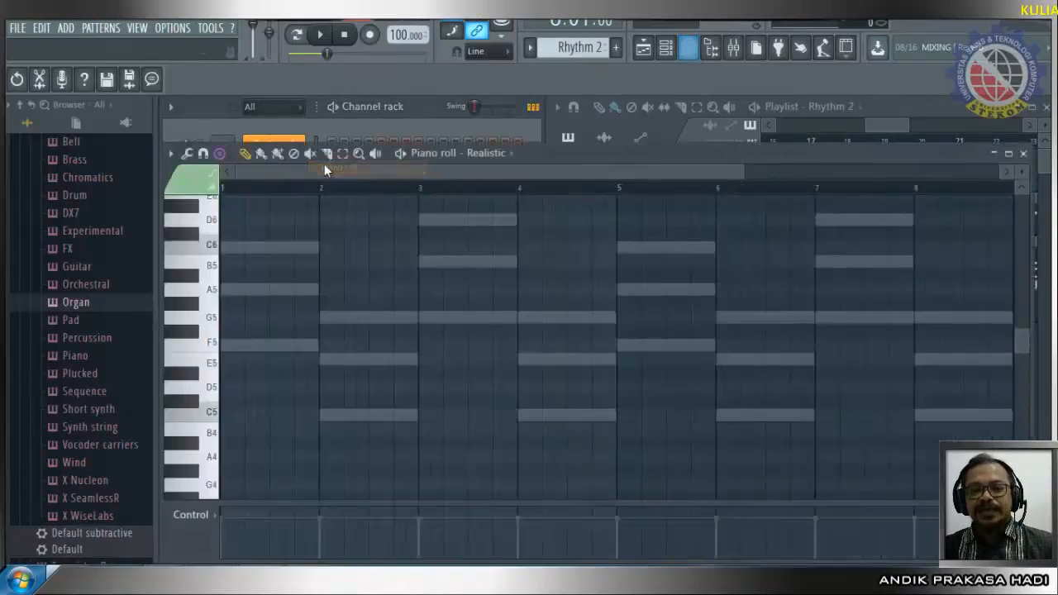
left_click(228, 347)
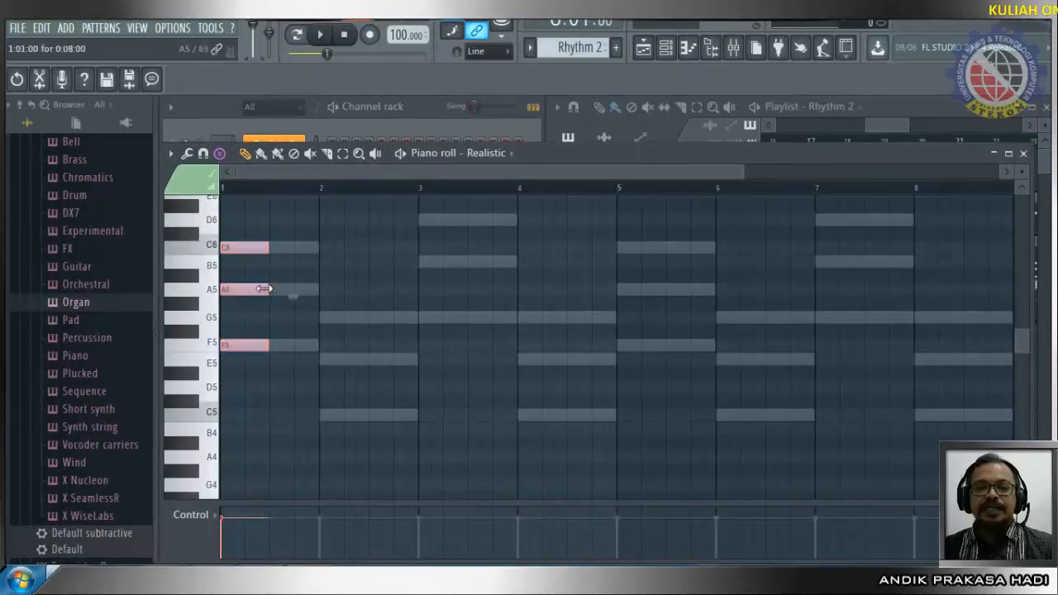
left_click_drag(266, 290, 240, 287)
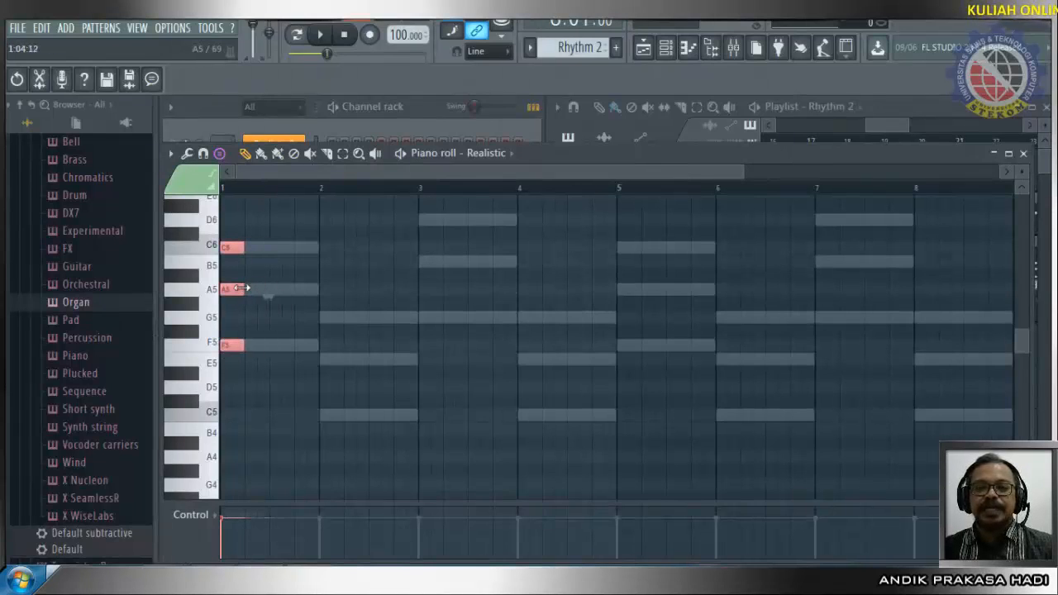
key("ctrl+b")
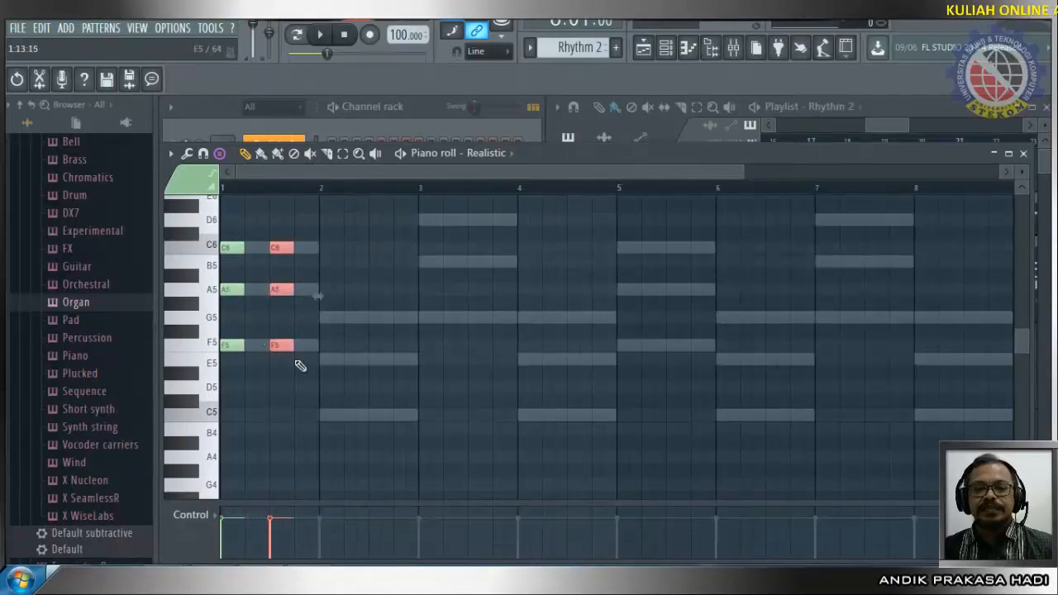
Add one-beat chords on beats 1 and 3: G5, E5 and C5 in bars 2 and 4, and D6, B5 and G5 in bar 3.
left_click(325, 415)
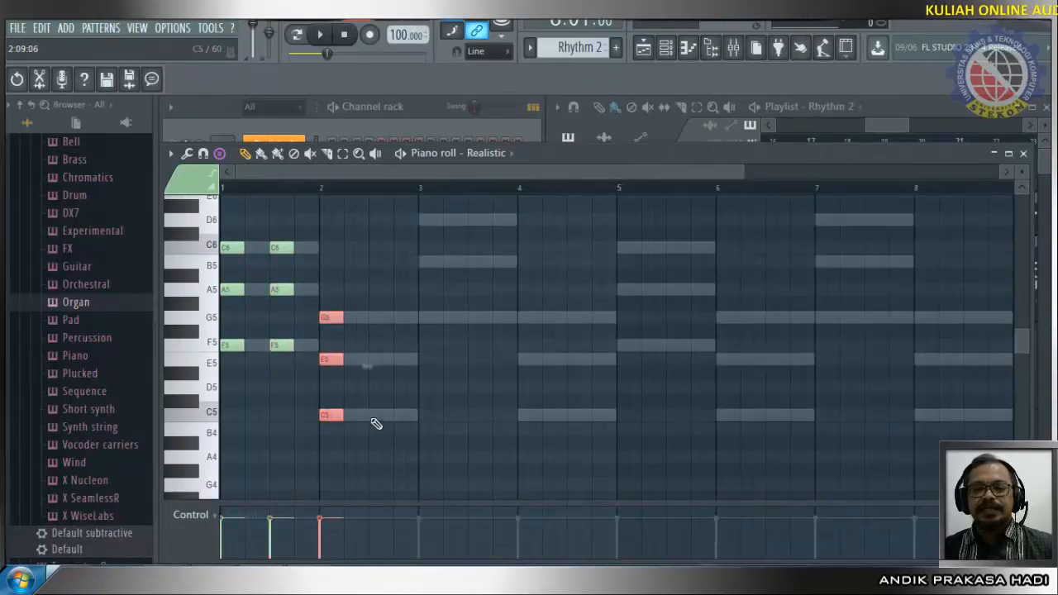
left_click(374, 417)
left_click(425, 319)
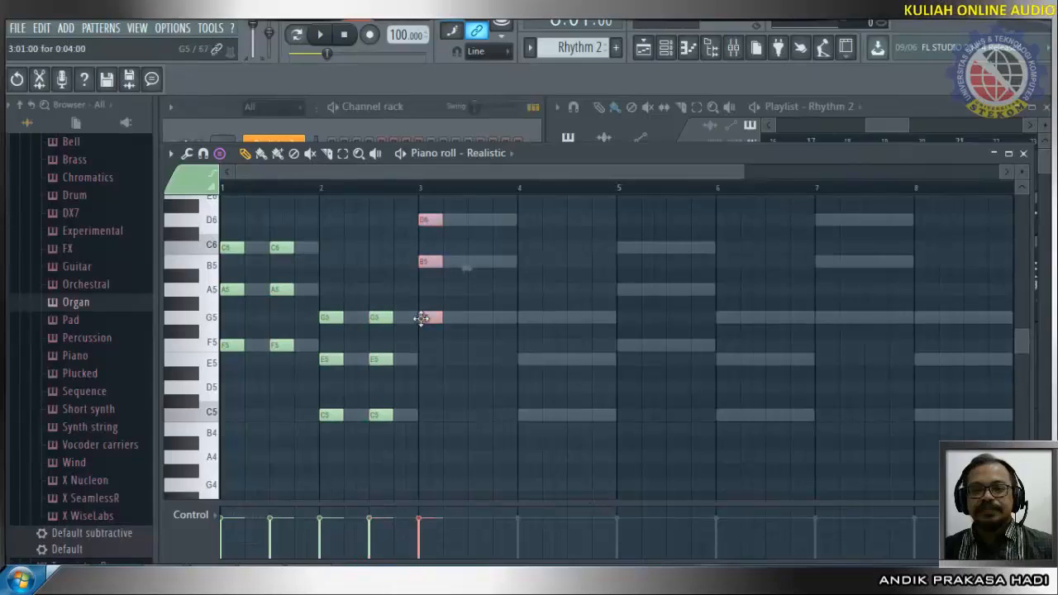
left_click(473, 321)
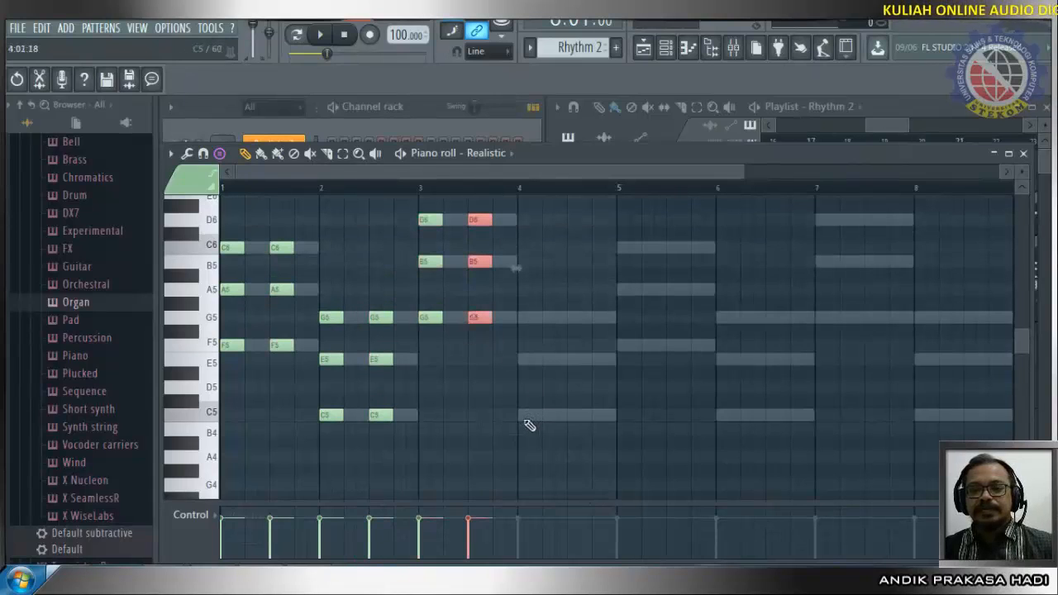
left_click(526, 416)
left_click(577, 418)
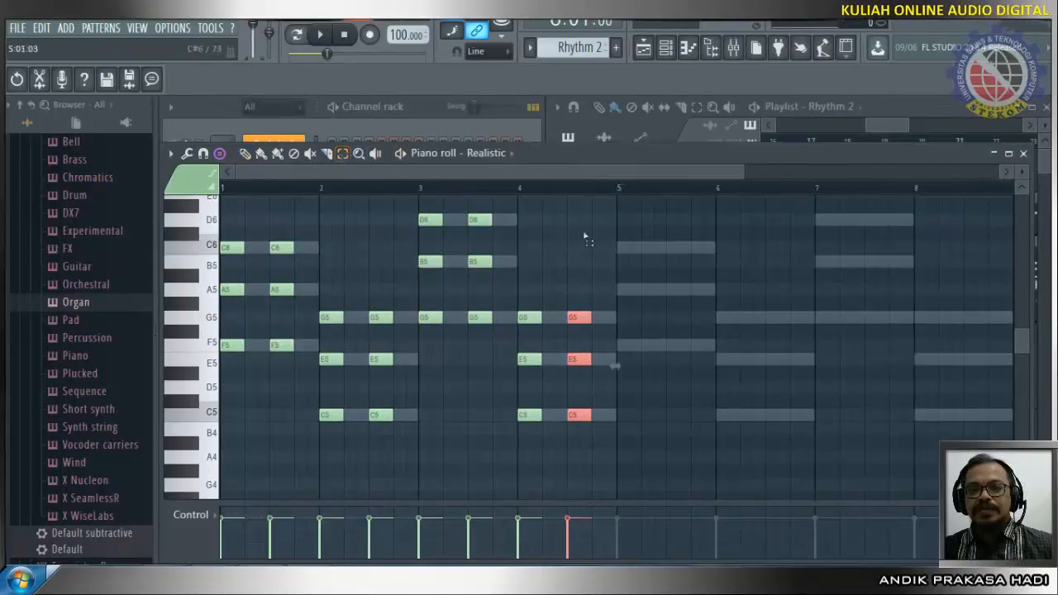
Copy Realistic's chords from bars 1 to 4 into the next four bars, aligning the copies with the start of bar 5.
left_click_drag(650, 200, 215, 482)
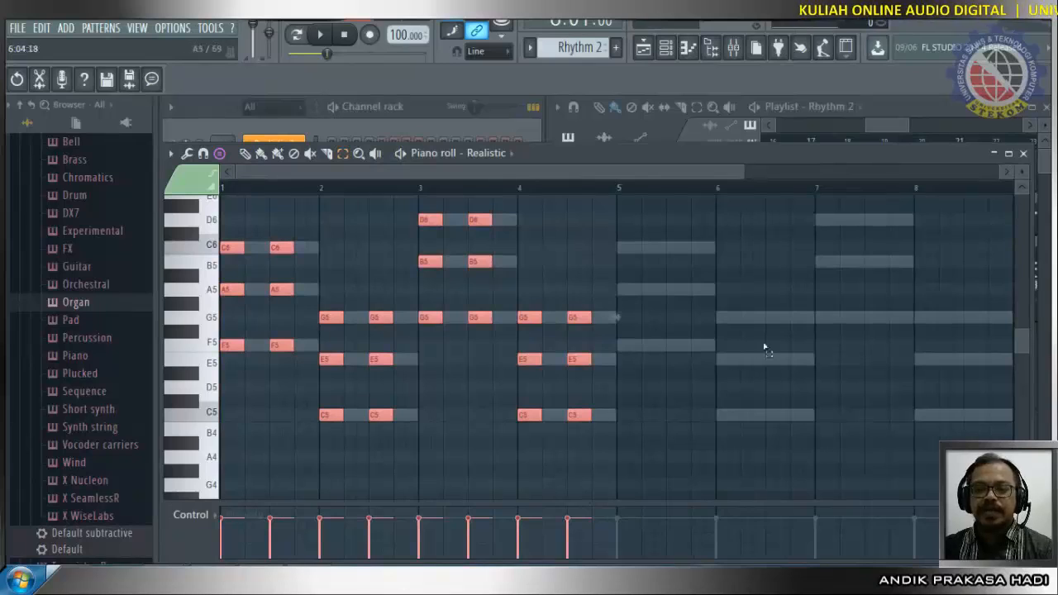
left_click_drag(580, 318, 616, 317)
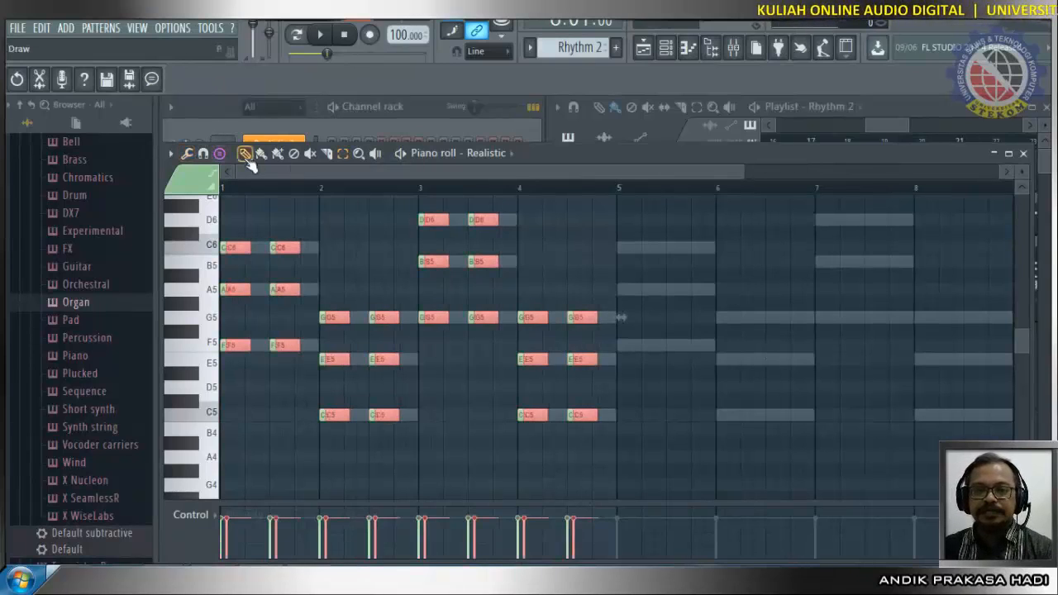
mouse_move(437, 314)
left_mouse_down()
mouse_move(586, 309)
mouse_move(819, 328)
mouse_move(826, 309)
left_mouse_up()
scroll(619, 196, "up", 5)
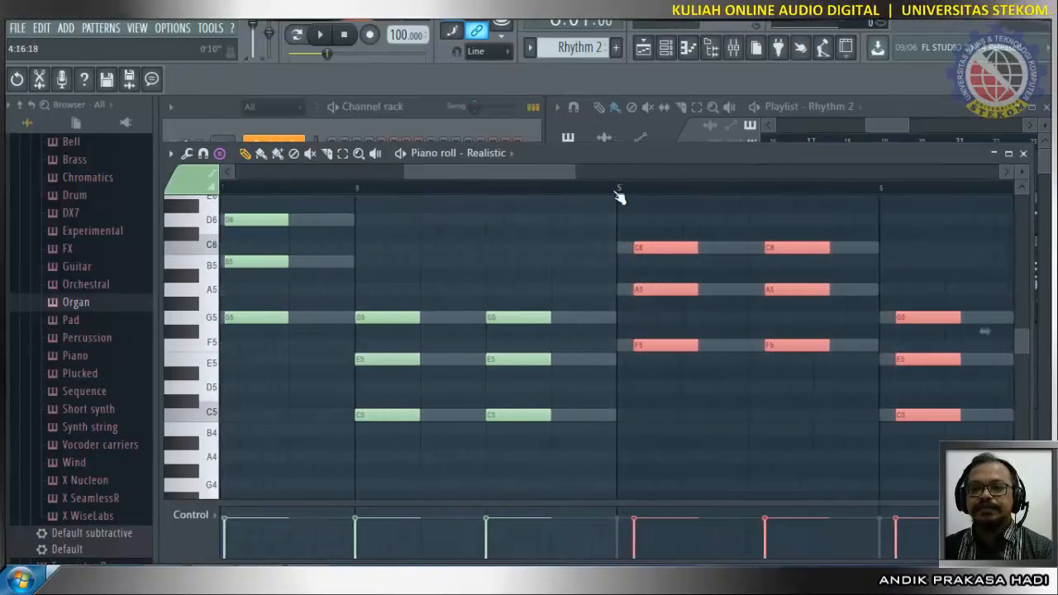
scroll(620, 196, "up", 3)
left_click_drag(678, 244, 658, 245)
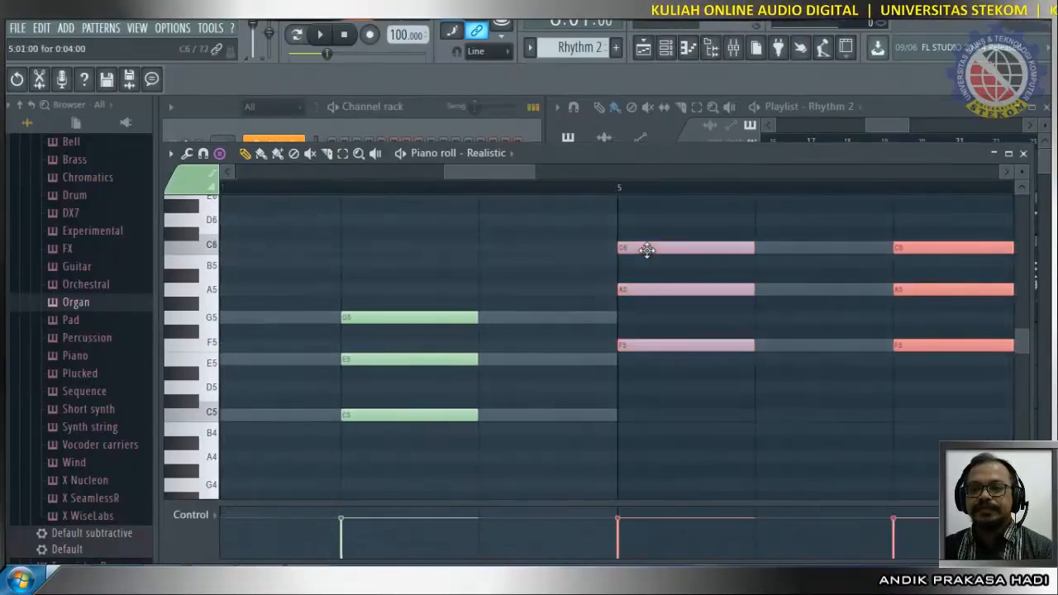
Review Realistic's copied chords across bars 1 to 8 of Rhythm 2, and close the piano roll.
scroll(518, 173, "down", 4)
scroll(520, 174, "up", 3)
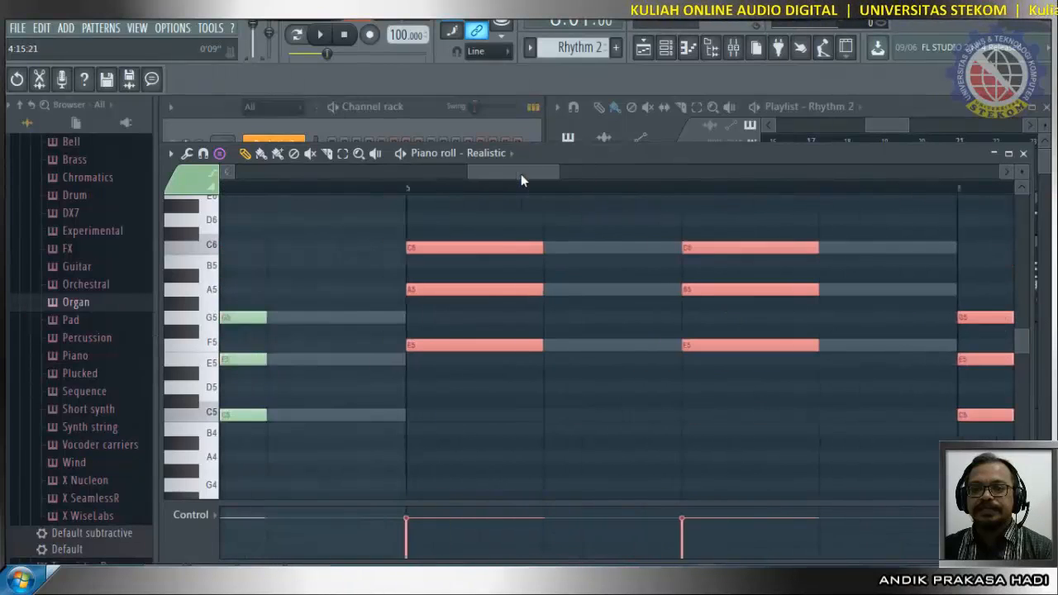
scroll(529, 190, "down", 8)
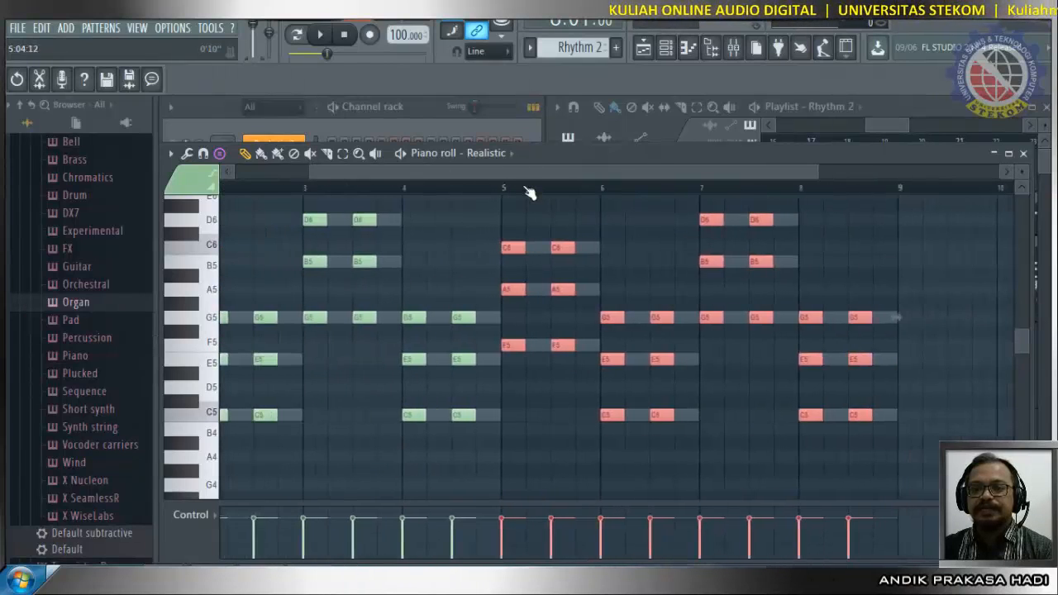
scroll(529, 191, "down", 2)
scroll(797, 175, "up", 1)
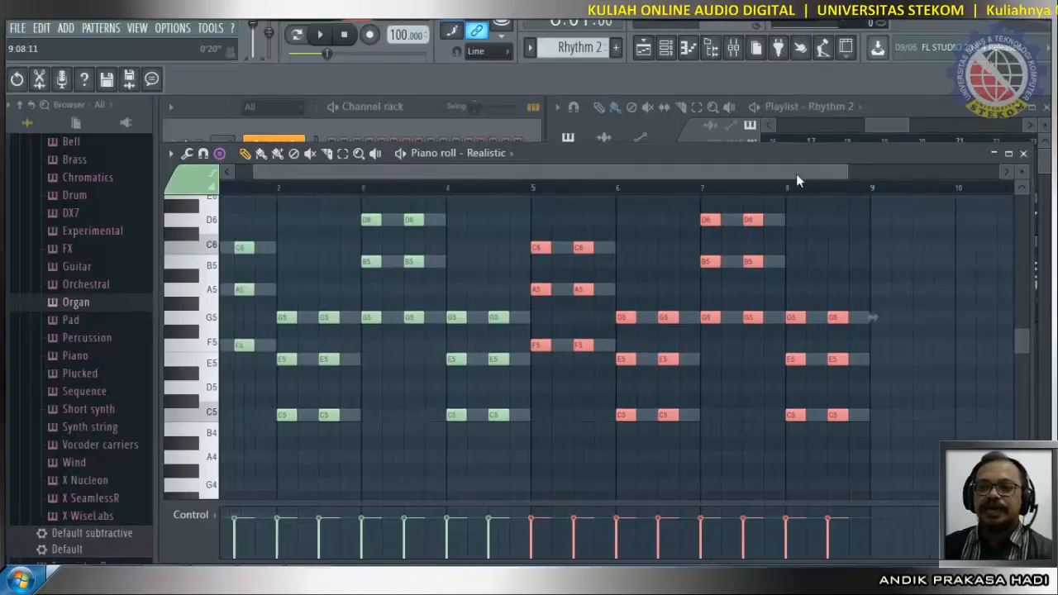
scroll(796, 175, "up", 1)
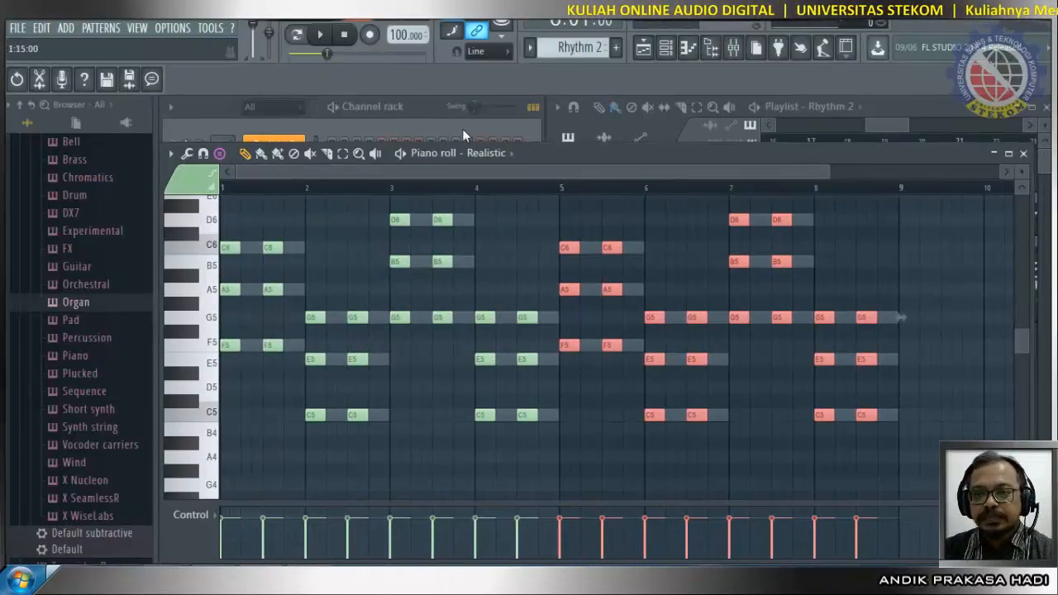
left_click(1025, 154)
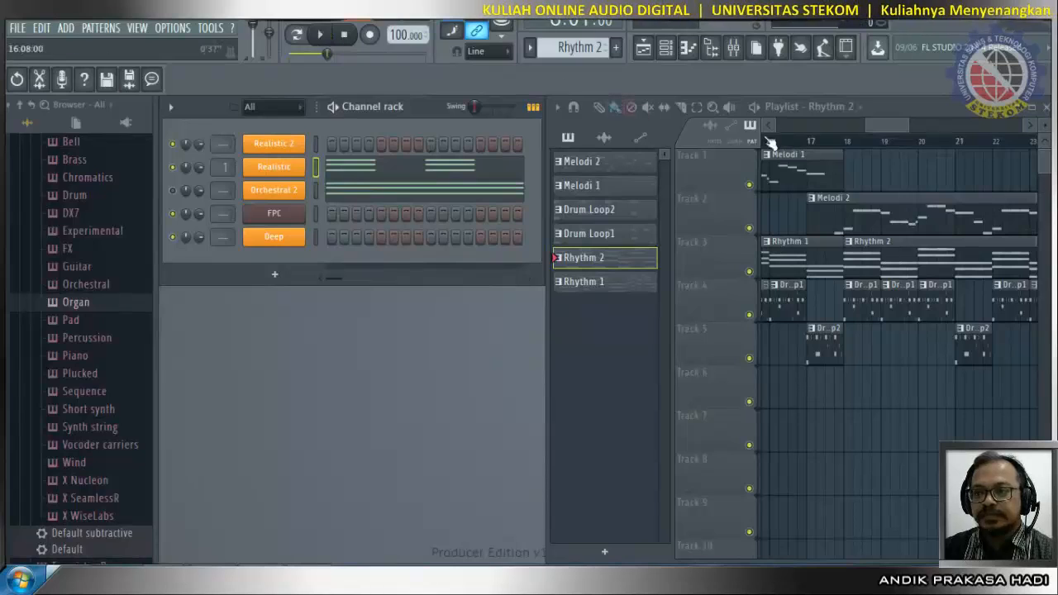
Play the arrangement from beat 2 of bar 14 in the playlist, and stop playback.
left_click_drag(884, 131, 860, 133)
left_click(836, 144)
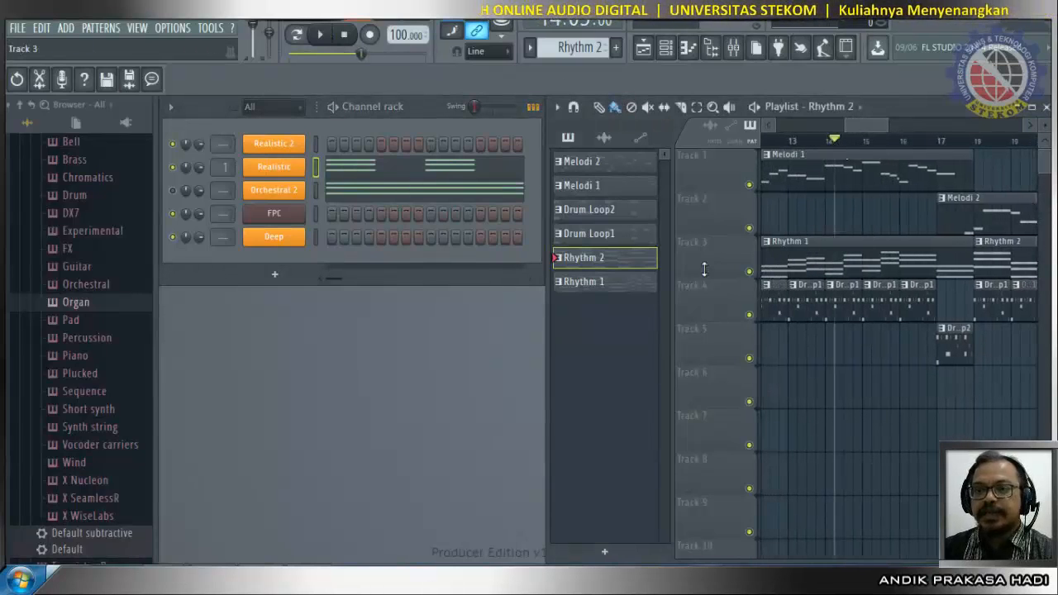
left_click(322, 37)
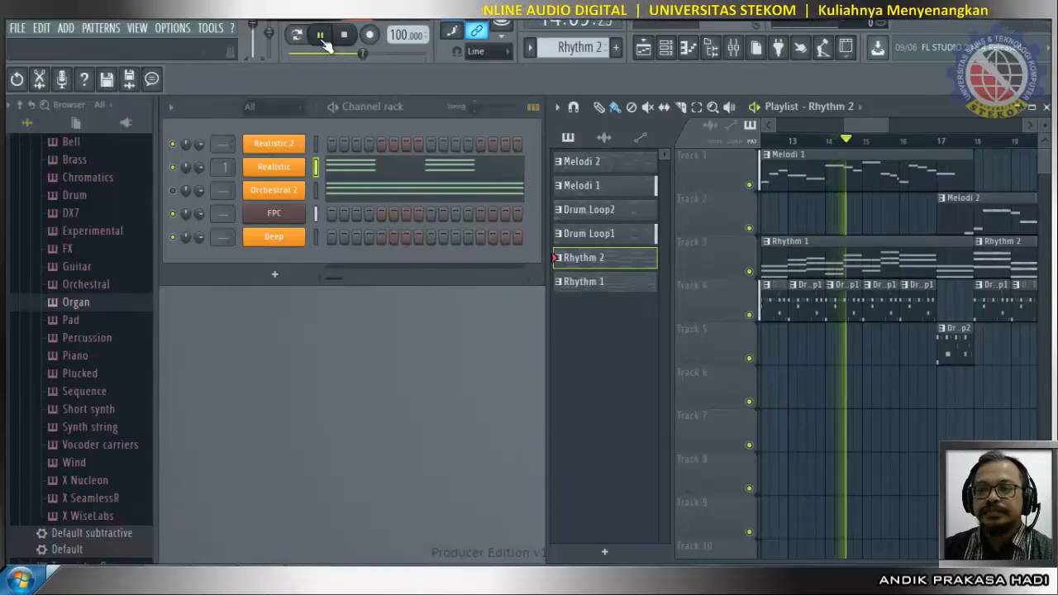
left_click(344, 35)
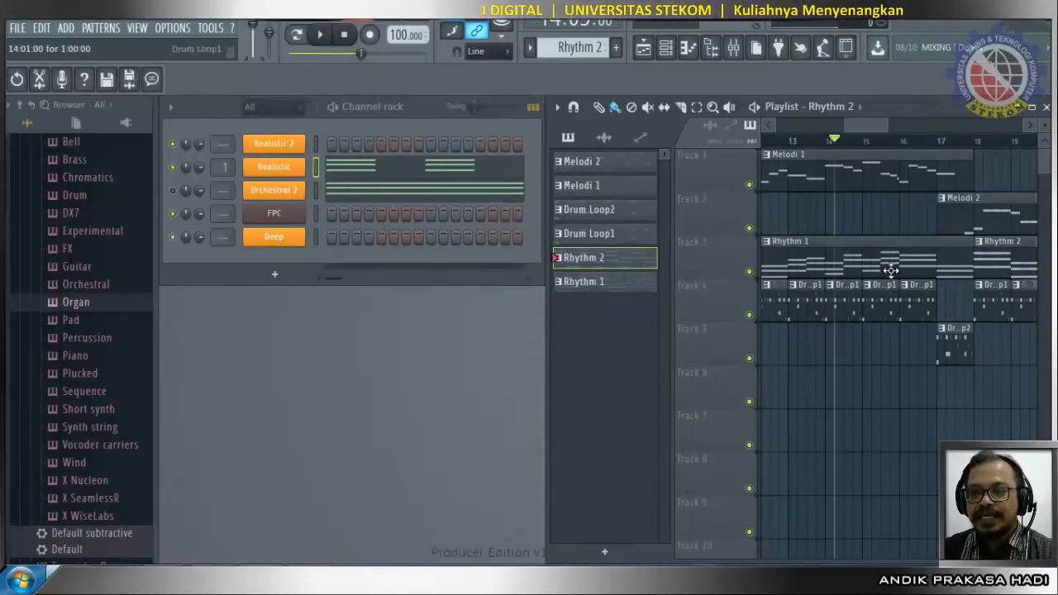
Check Rhythm 1, return to Rhythm 2, and play the arrangement from bar 14 through to bar 25.
left_click(601, 282)
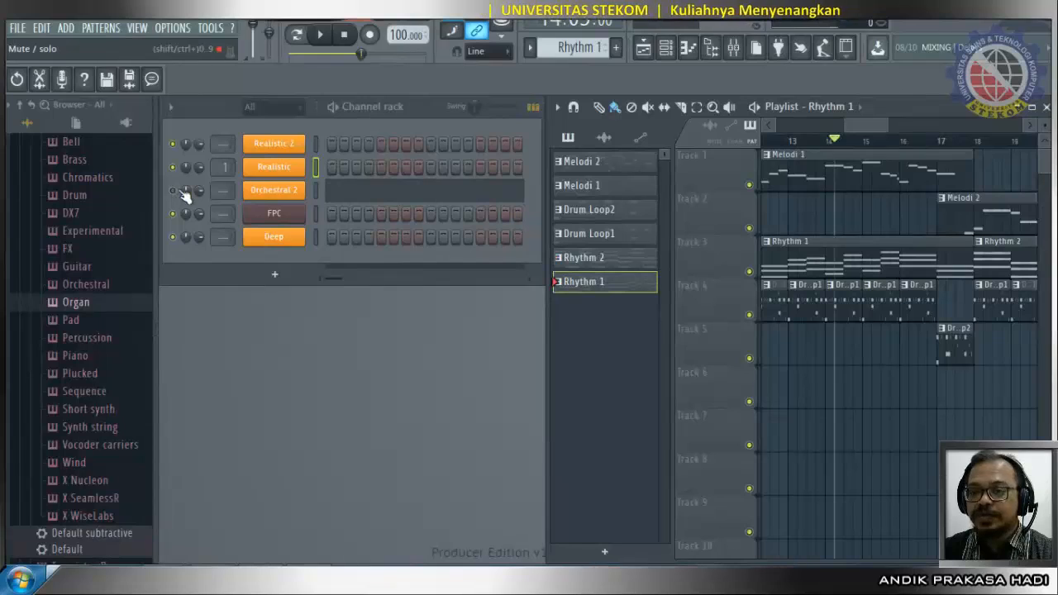
left_click(606, 263)
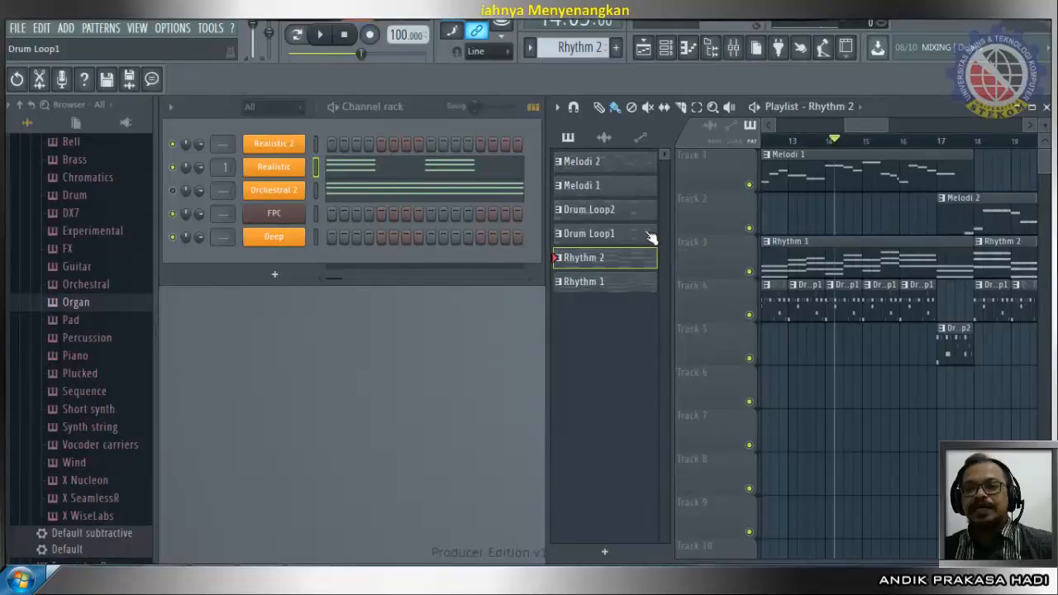
left_click(326, 38)
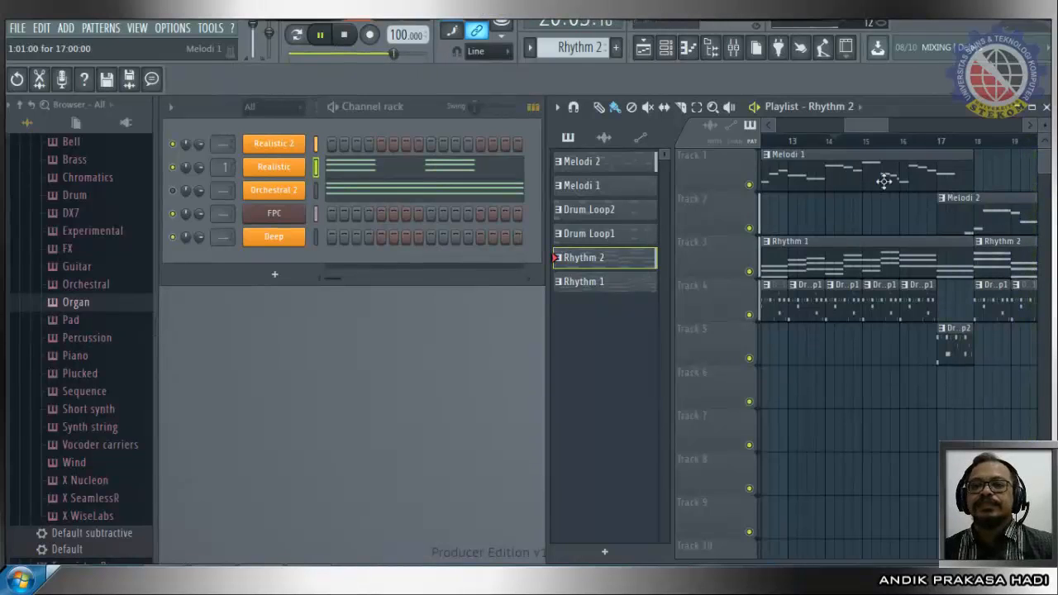
left_click_drag(863, 122, 900, 136)
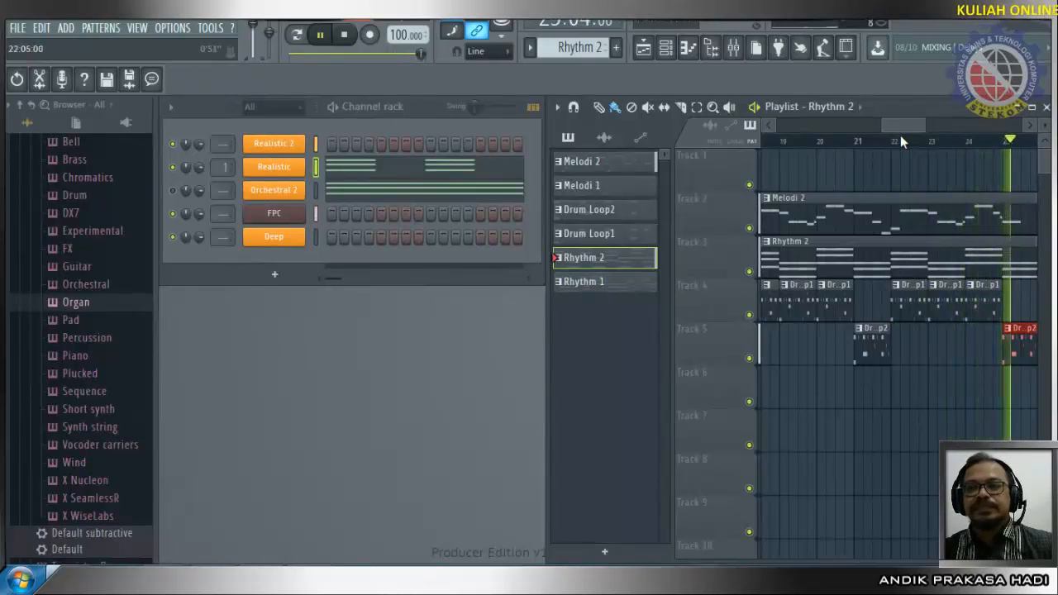
key("space")
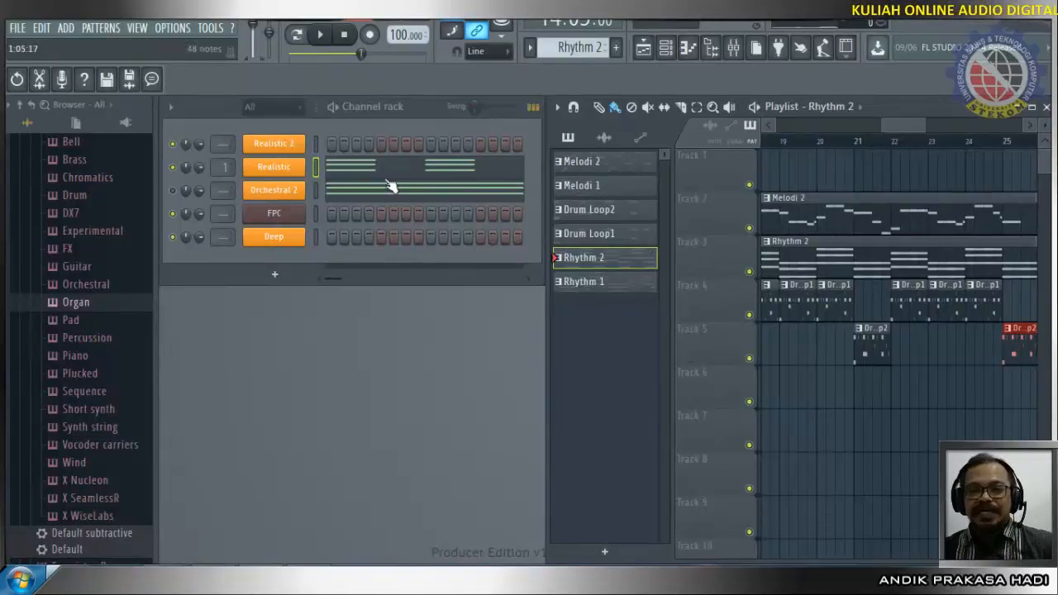
In Realistic's piano roll for Rhythm 2, delete every chord in bars 1 to 4 except the one on beat 1 of bar 1.
right_click(257, 168)
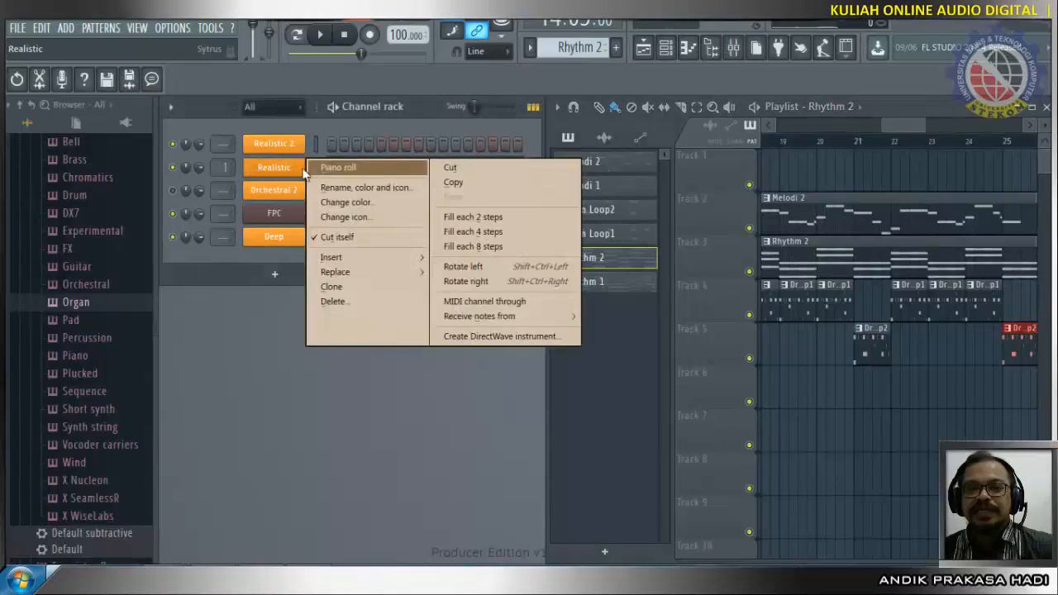
left_click(315, 169)
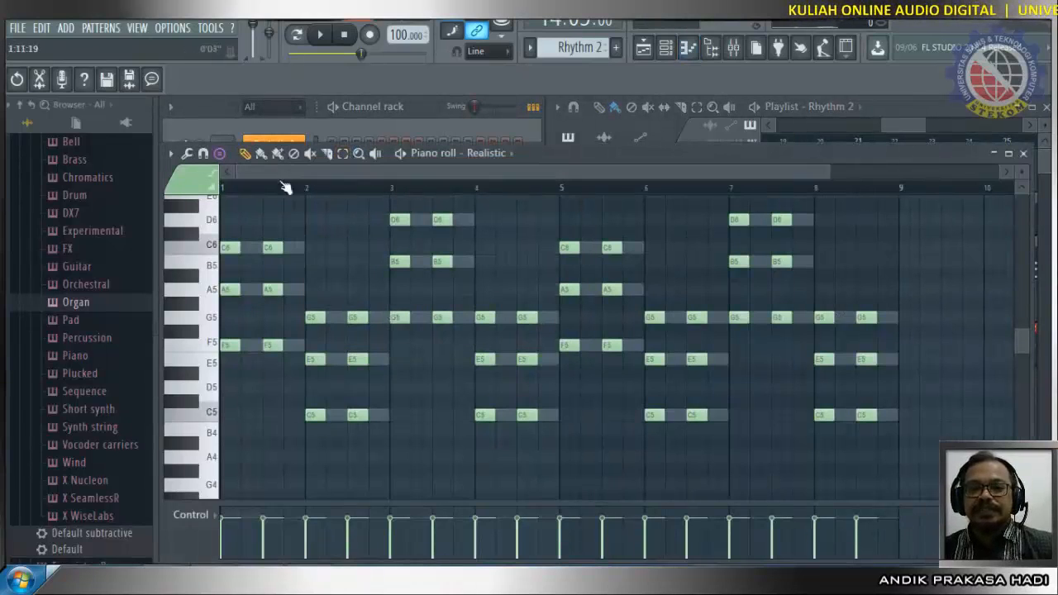
scroll(278, 190, "up", 3)
left_click_drag(367, 174, 308, 174)
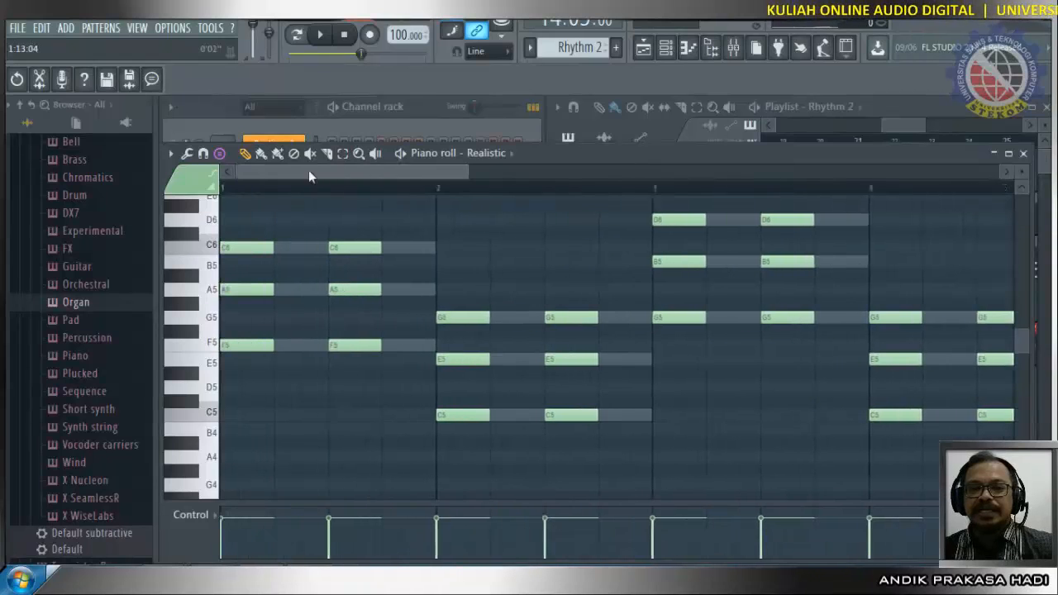
right_click(340, 247)
right_click(463, 318)
right_click(561, 317)
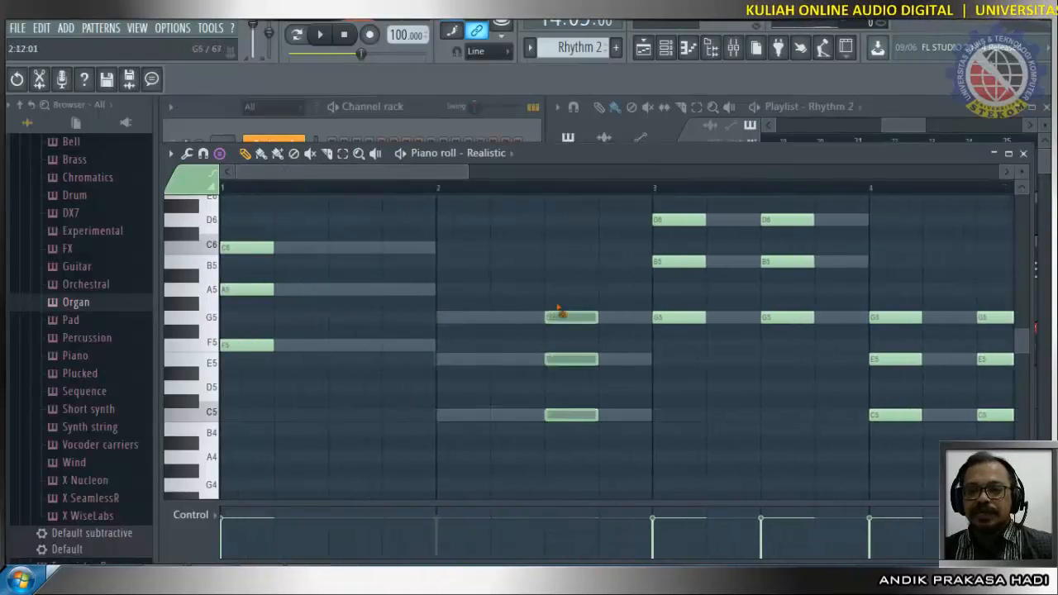
right_click(659, 317)
right_click(777, 318)
right_click(894, 407)
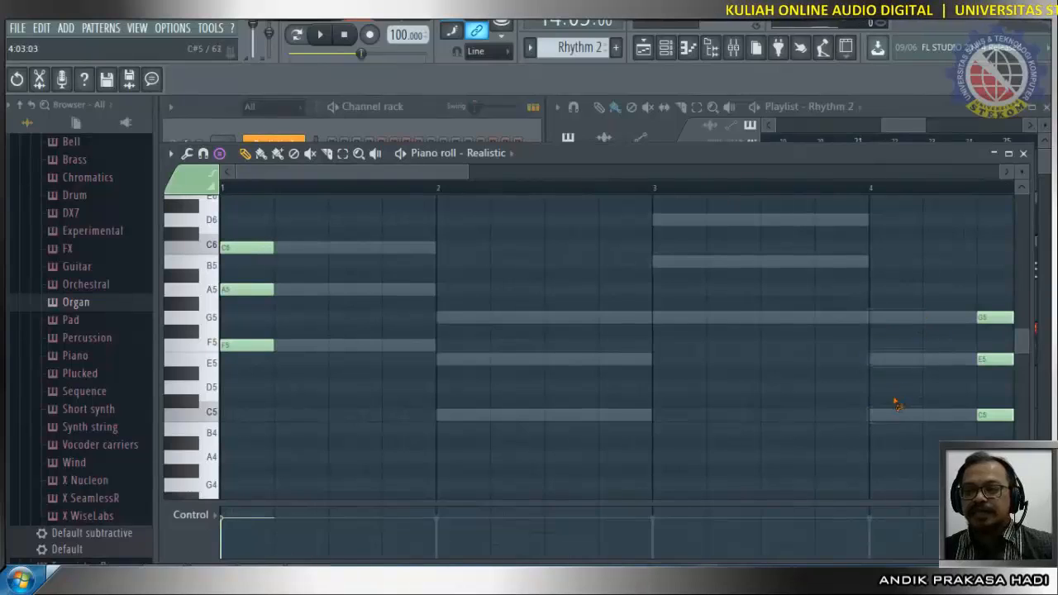
right_click(996, 406)
Delete all of Realistic's chords in bars 5 to 8.
left_click_drag(463, 171, 599, 178)
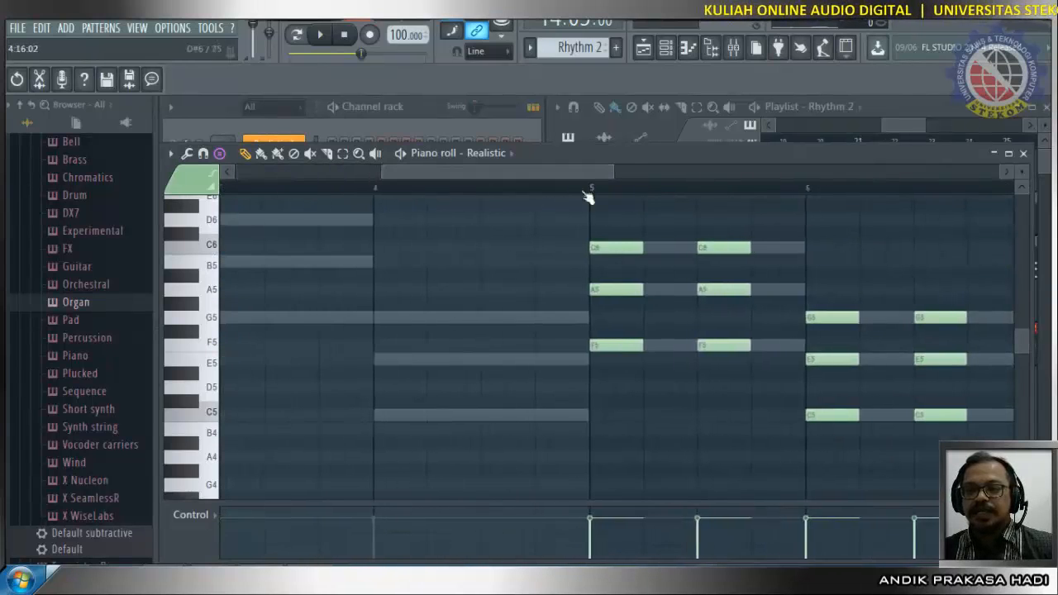
right_click(845, 360)
right_click(942, 415)
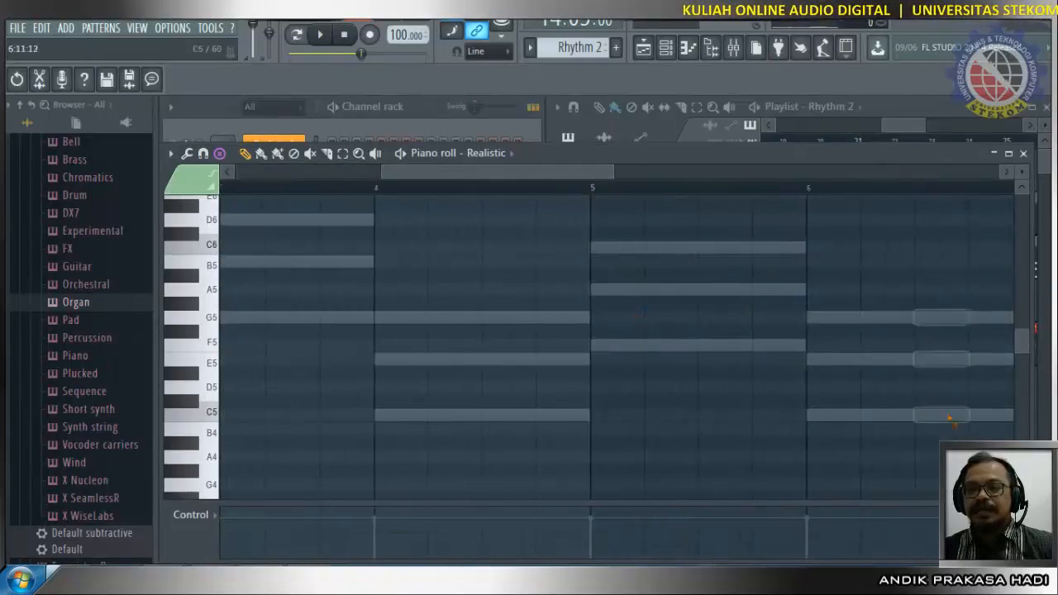
left_click_drag(546, 172, 652, 189)
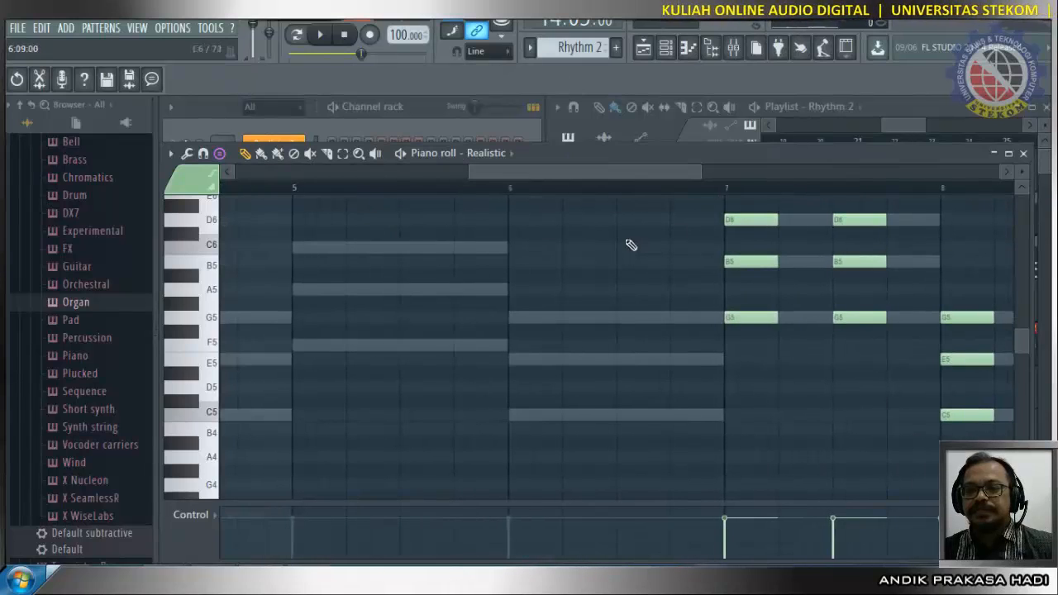
scroll(401, 195, "down", 2)
scroll(400, 195, "down", 2)
right_click(585, 221)
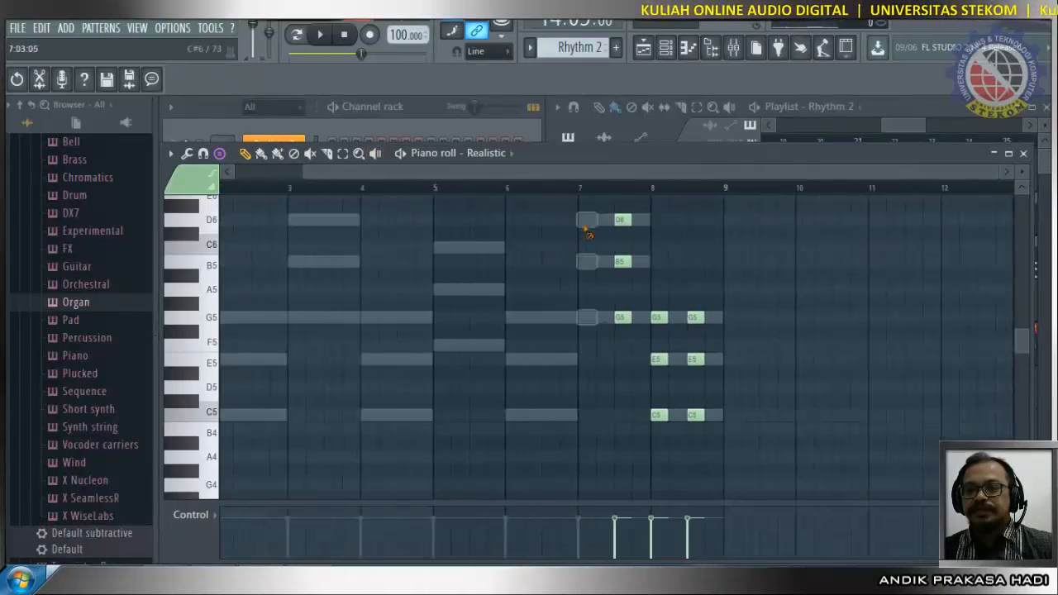
right_click(618, 262)
right_click(655, 319)
right_click(695, 359)
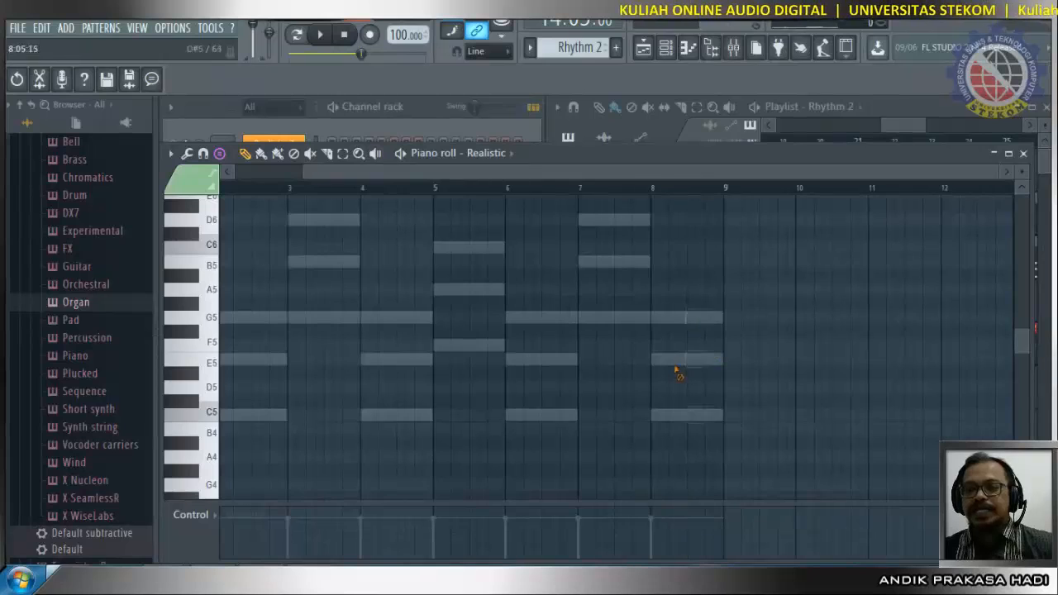
Shorten the remaining C6, A5 and F5 chord at the start of bar 1 to a quarter beat, and save the project.
left_click(421, 188)
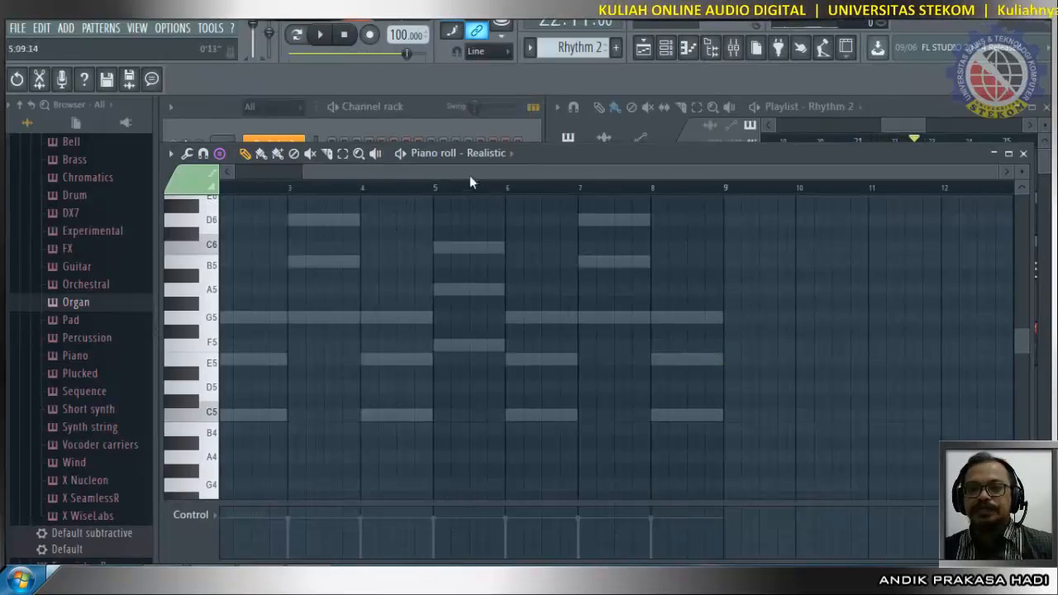
left_click_drag(469, 175, 263, 231)
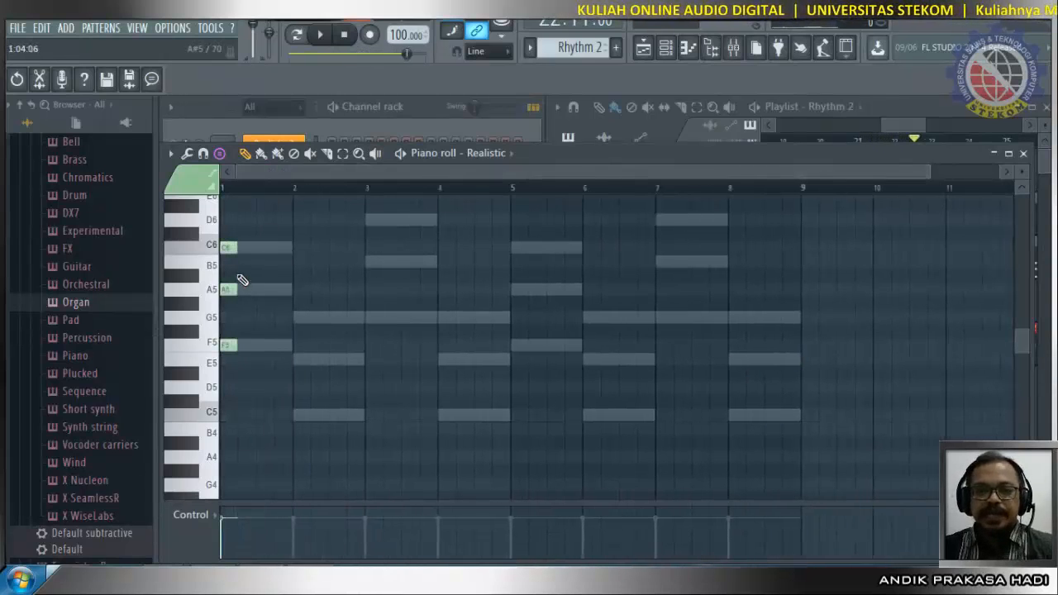
scroll(228, 193, "up", 4)
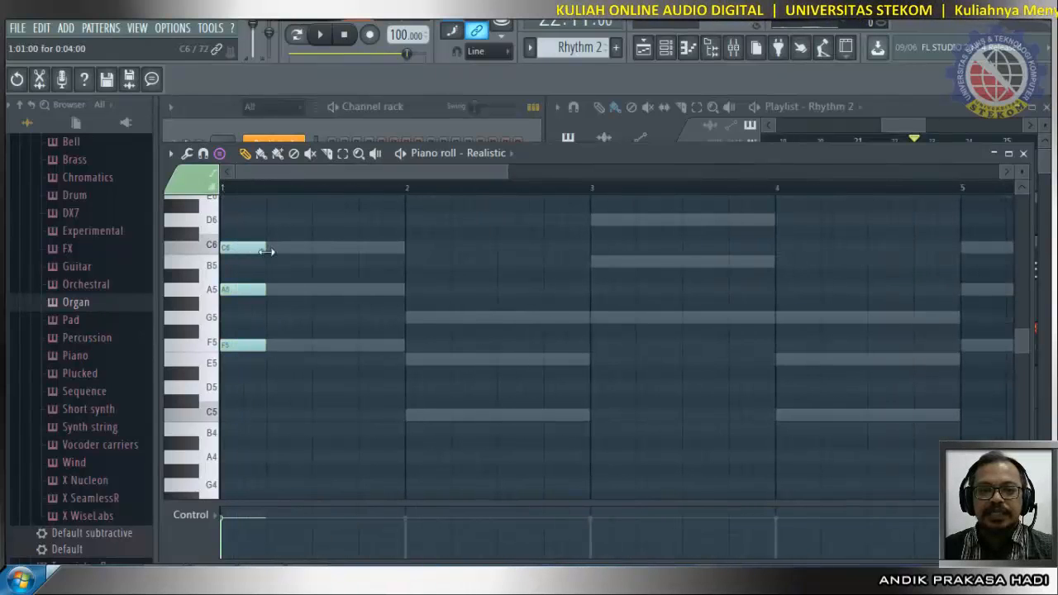
scroll(264, 249, "up", 3)
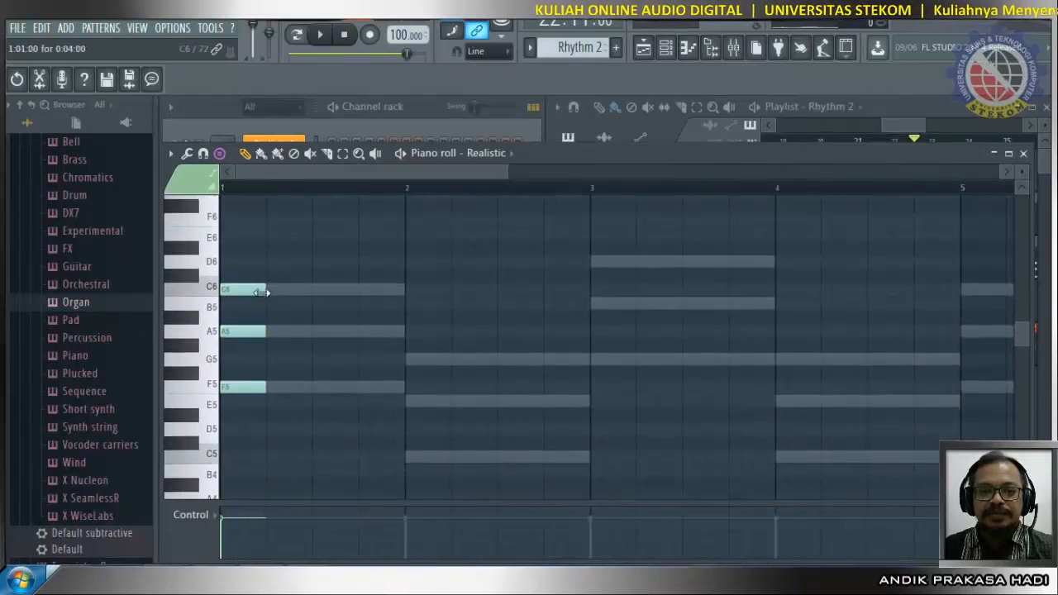
left_click_drag(261, 289, 245, 288)
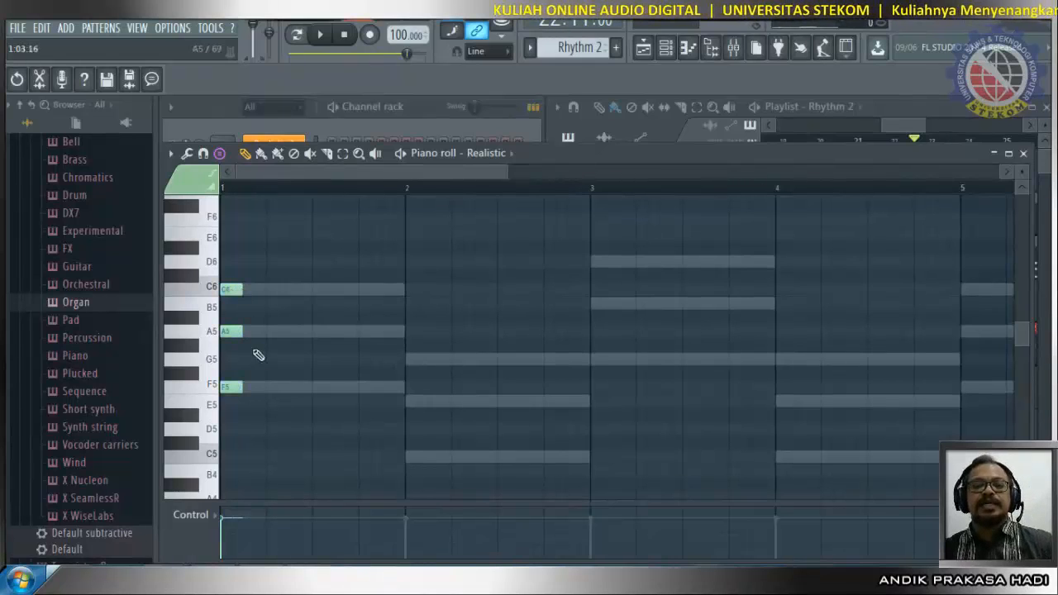
key("ctrl+s")
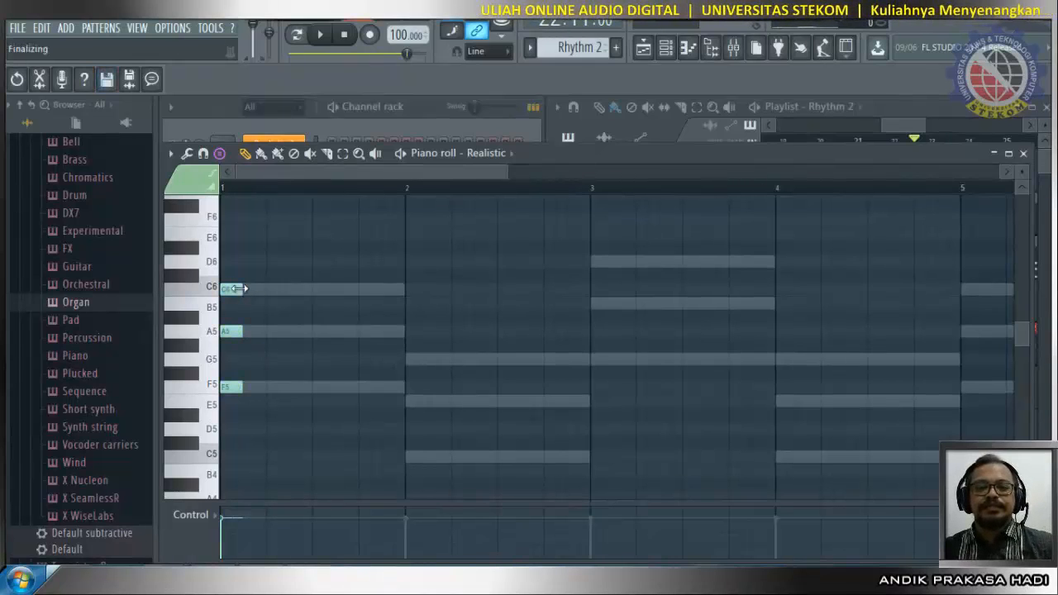
left_click_drag(238, 289, 228, 287)
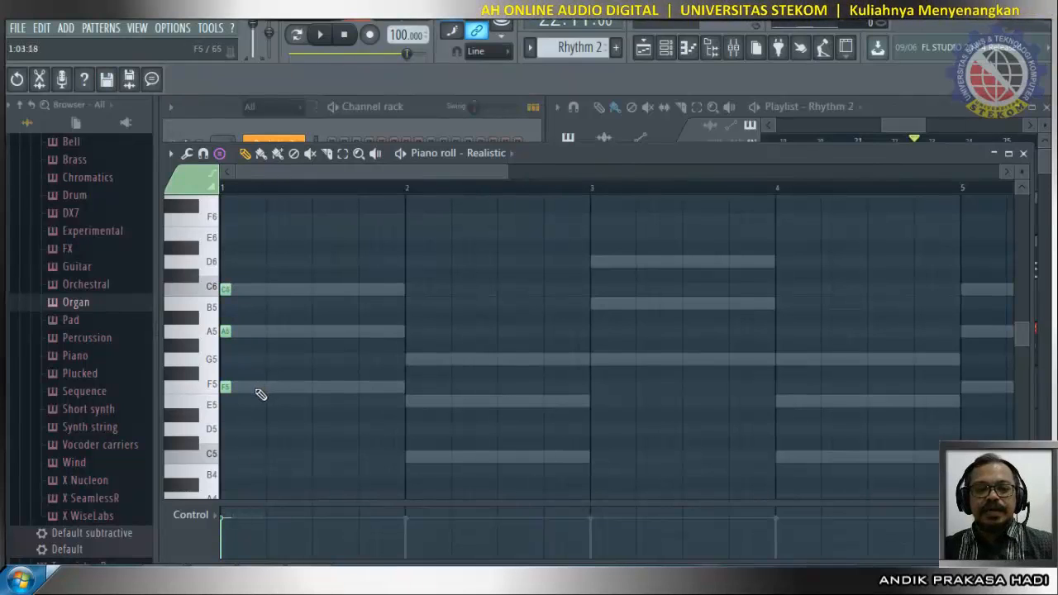
Duplicate the short C6, A5 and F5 chord twice in bar 1, placing the copies at half-beat intervals.
key("ctrl+b")
key("ctrl+b")
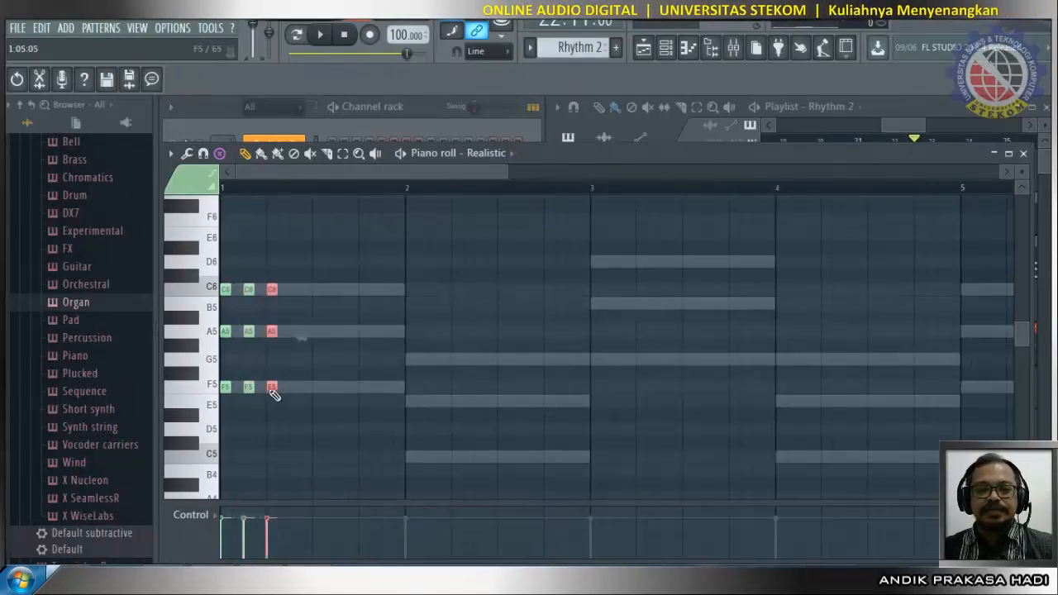
scroll(248, 193, "up", 1)
scroll(248, 193, "up", 2)
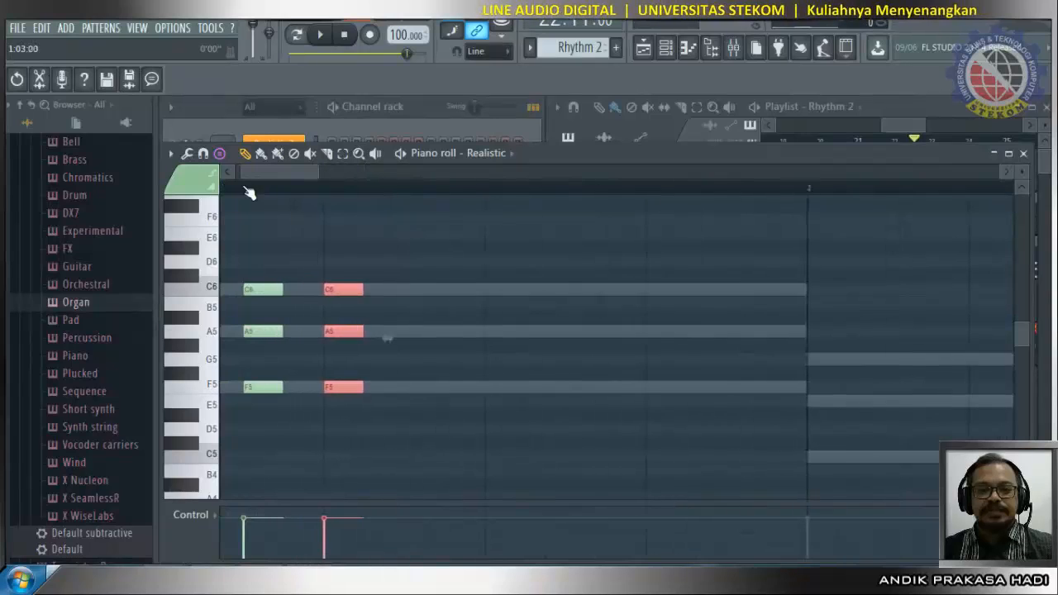
scroll(331, 293, "down", 3)
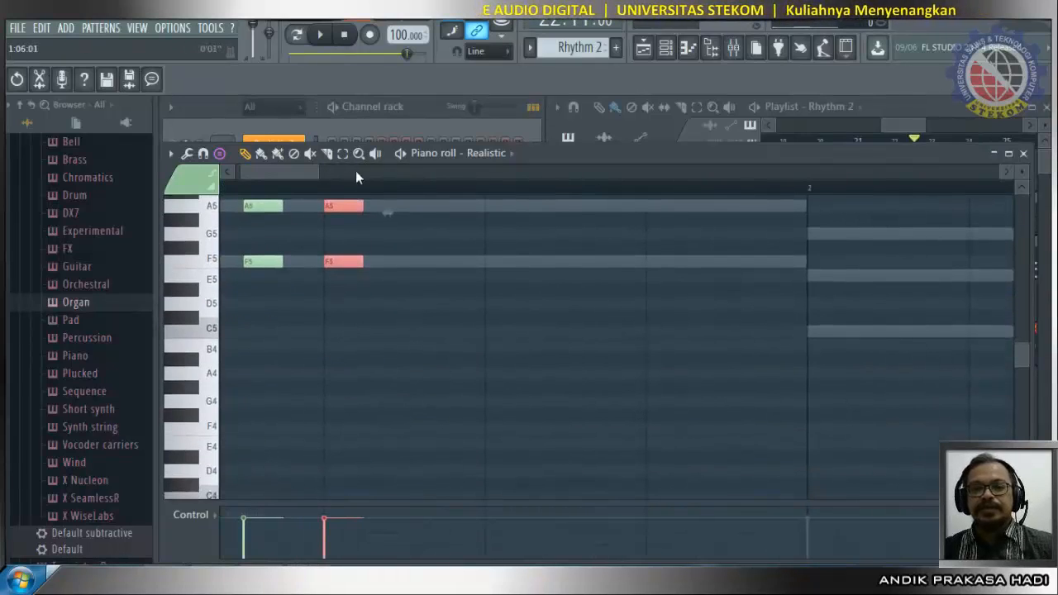
scroll(354, 171, "down", 2)
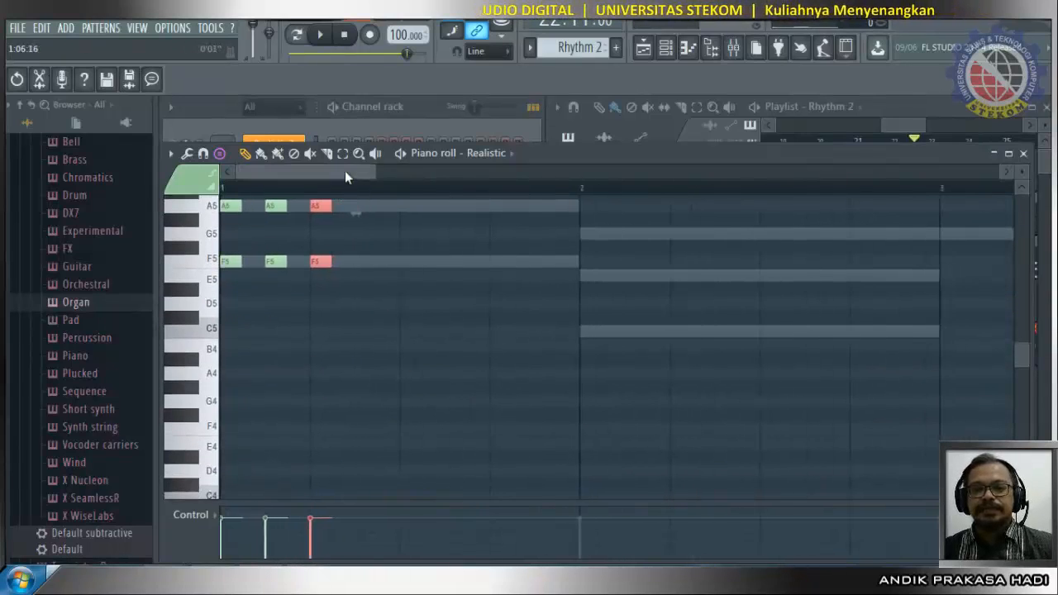
left_click_drag(345, 172, 358, 171)
left_click_drag(1021, 356, 796, 342)
left_click(295, 379)
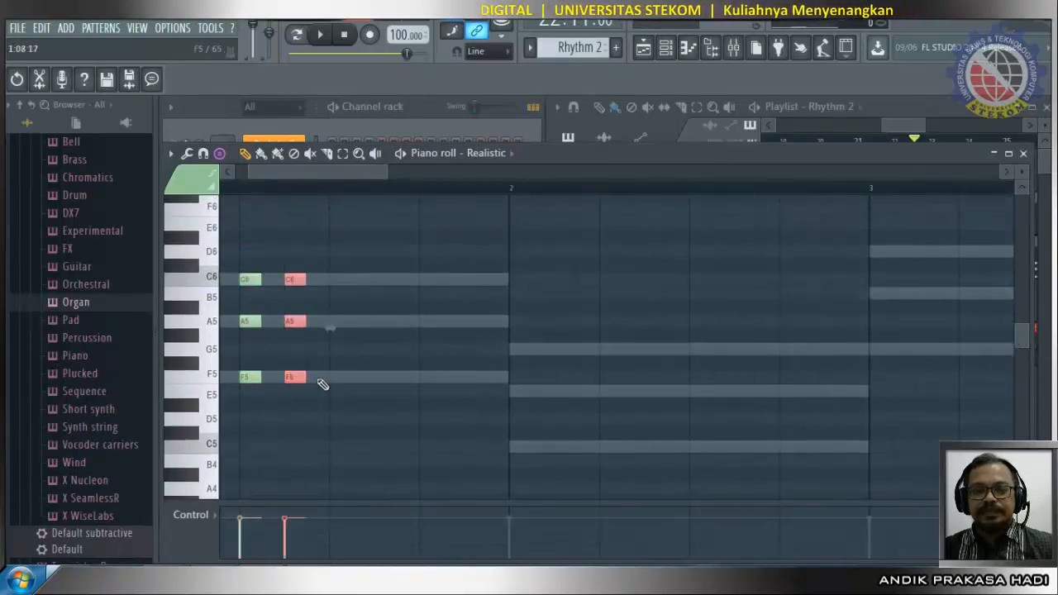
Fill the rest of bar 1 with five more copies of the short C6, A5 and F5 chord at half-beat intervals.
left_click(332, 377)
left_click(401, 378)
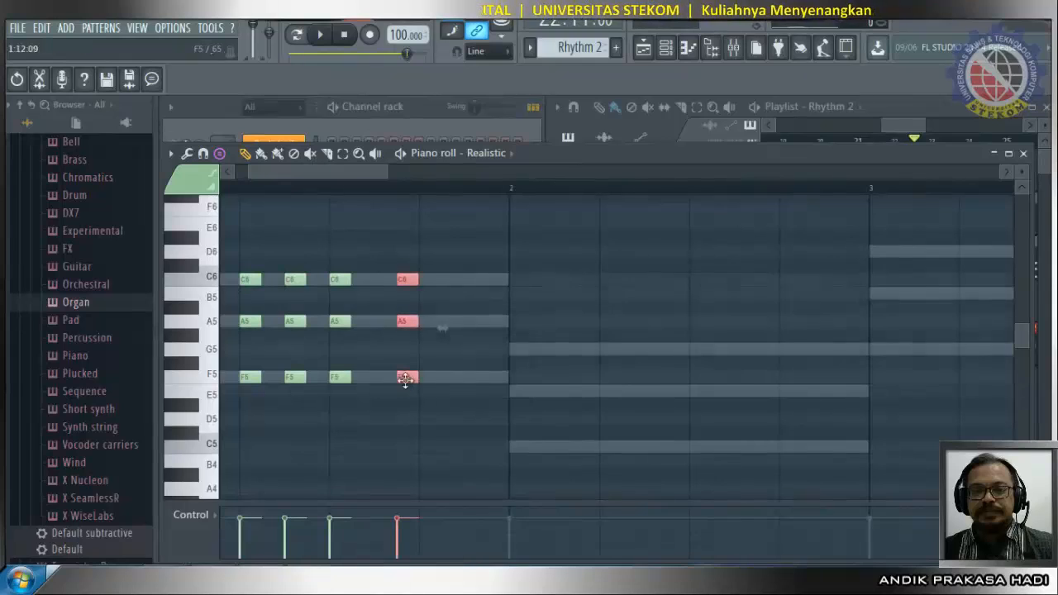
left_click_drag(403, 379, 380, 379)
left_click(427, 378)
left_click(471, 379)
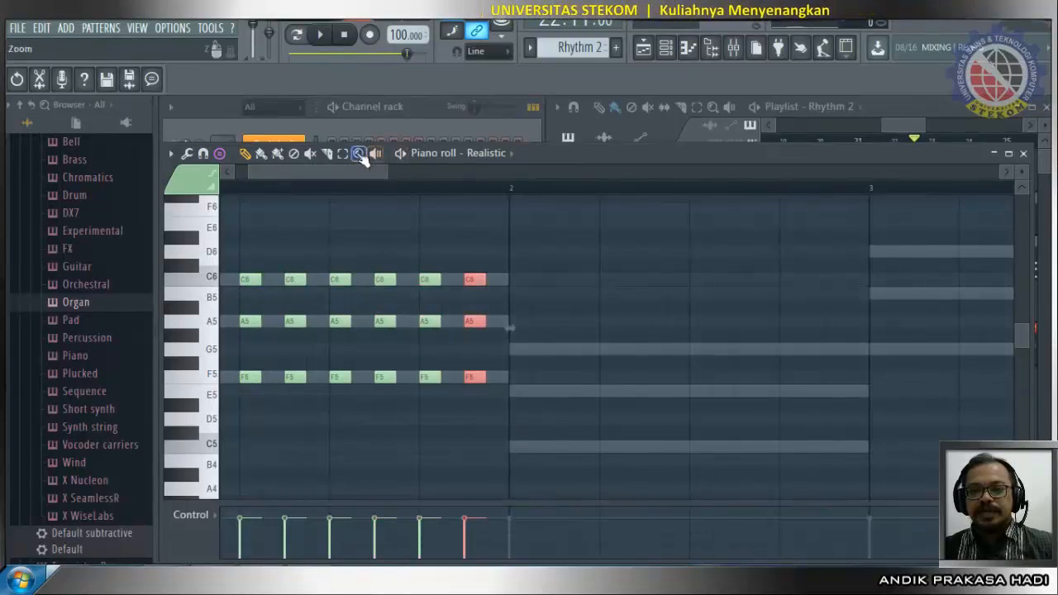
Duplicate bar 1's eight-chord pattern into bar 2 as G5, E5 and C5, and into bar 3 as D6, B5 and G5.
left_click_drag(520, 240, 137, 413)
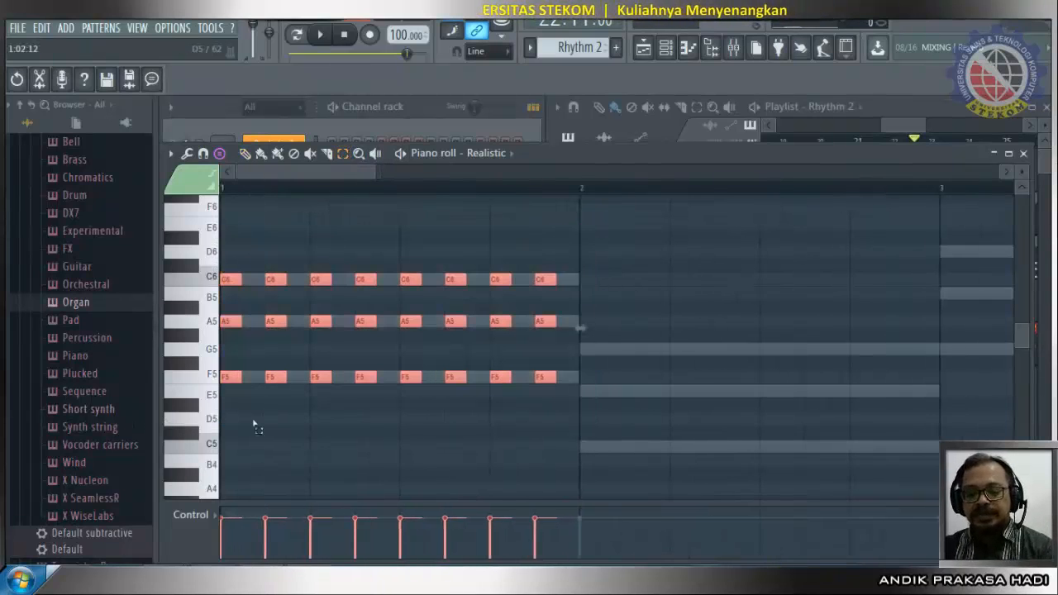
key("ctrl+b")
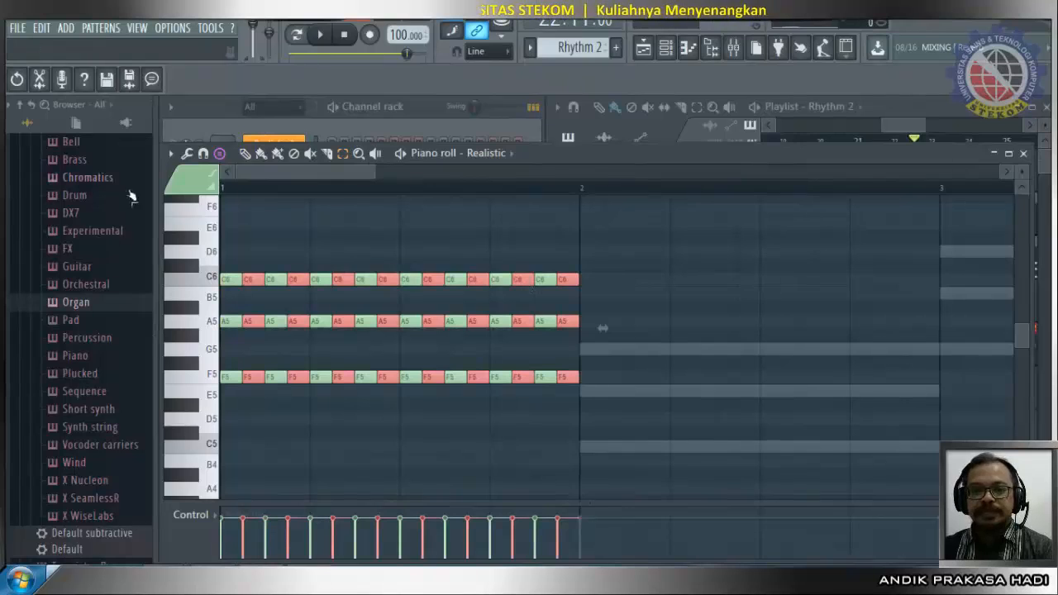
left_click_drag(427, 279, 762, 343)
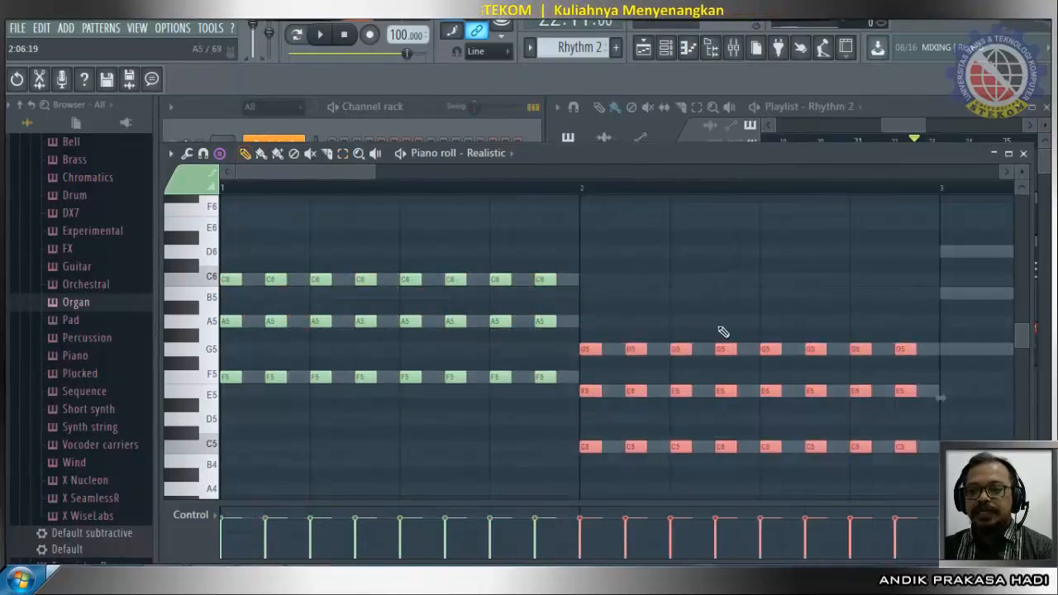
left_click_drag(352, 179, 404, 210)
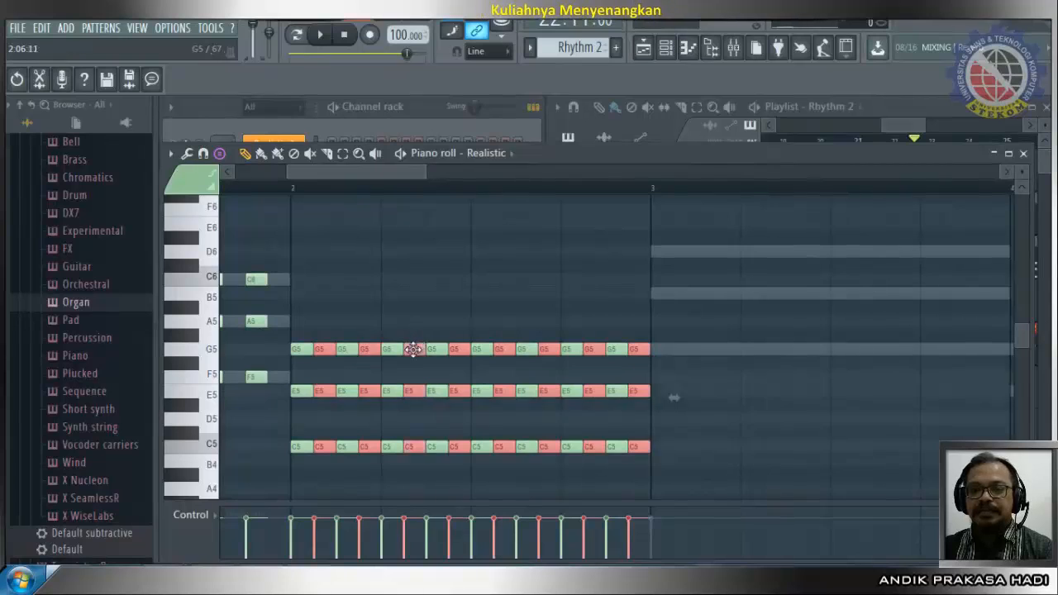
left_click_drag(414, 347, 758, 245)
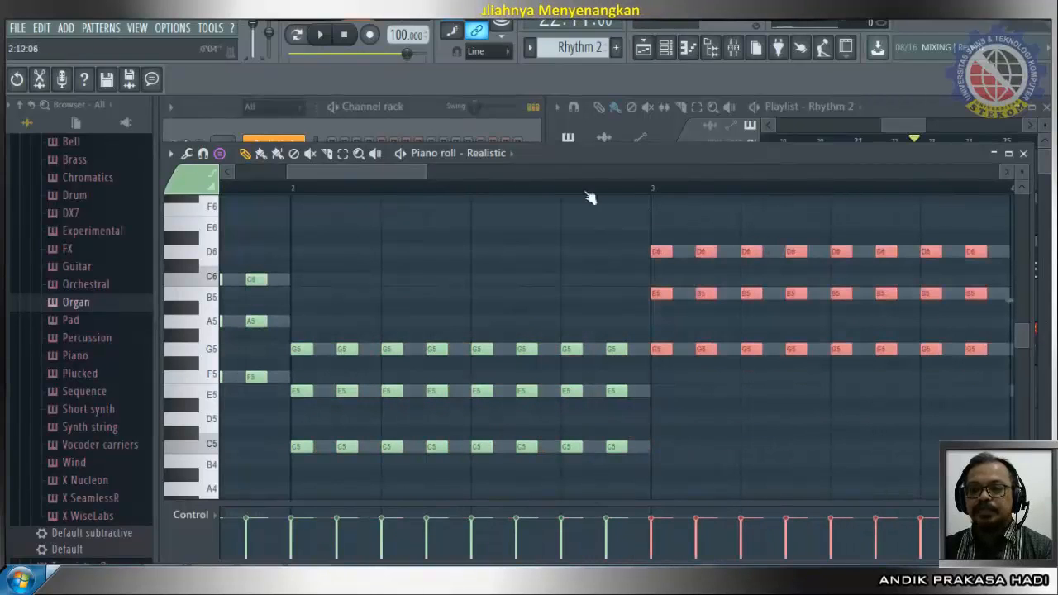
Duplicate the eight-chord pattern into bar 4 as G5, E5 and C5, and into bar 5 as C6, A5 and F5.
left_click_drag(401, 174, 482, 182)
left_click_drag(568, 300, 951, 397)
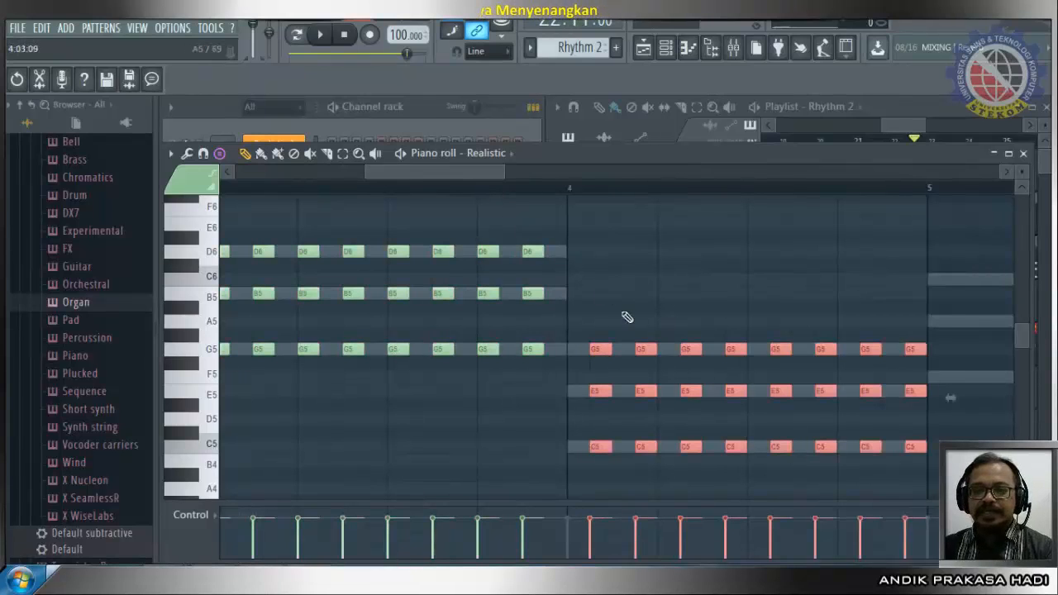
left_click_drag(637, 349, 626, 355)
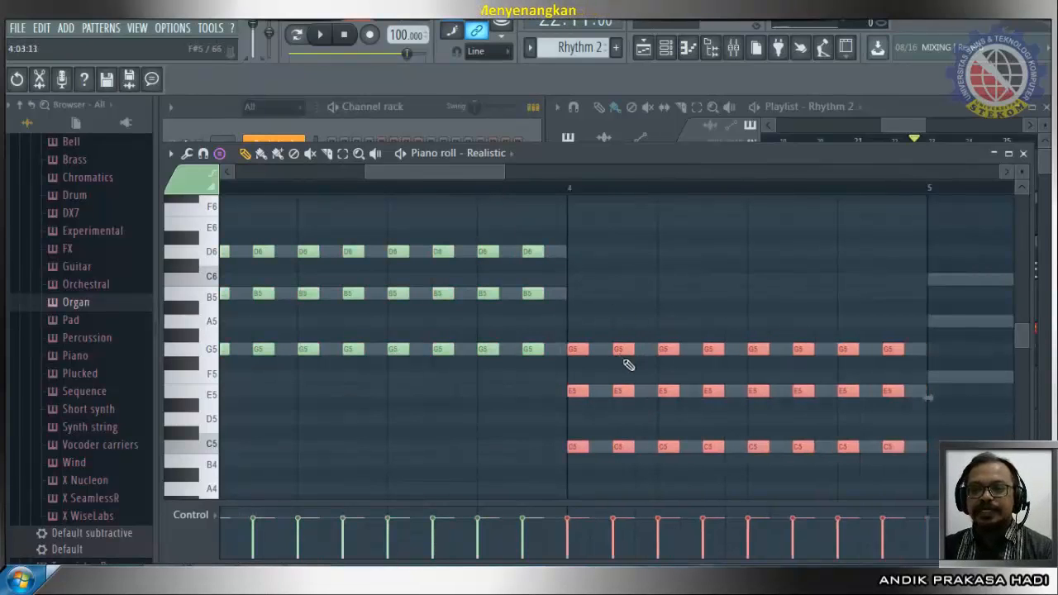
left_click_drag(450, 181, 545, 189)
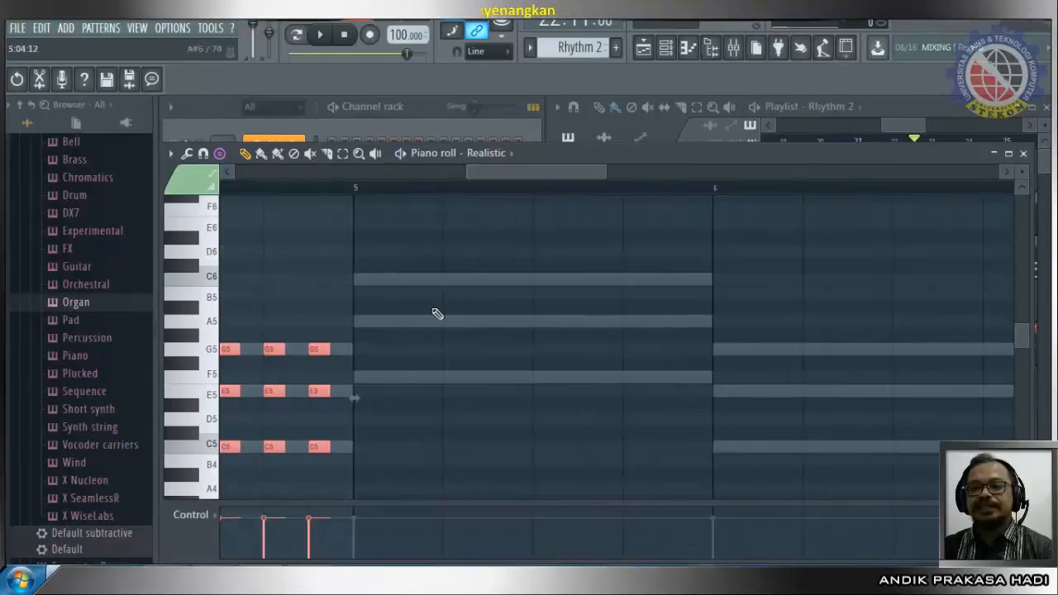
key("ctrl+b")
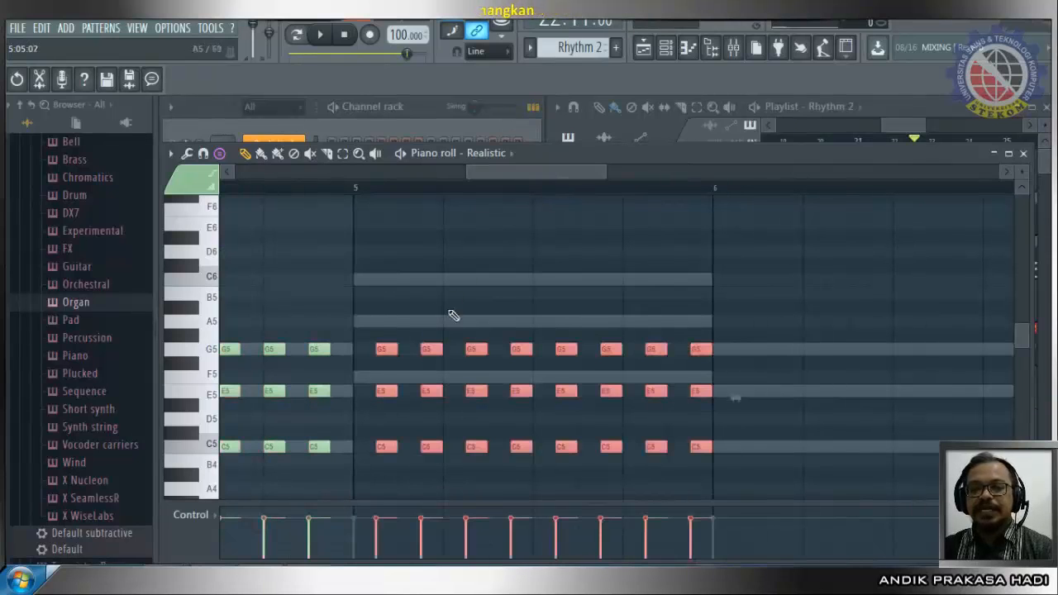
left_click_drag(433, 350, 410, 282)
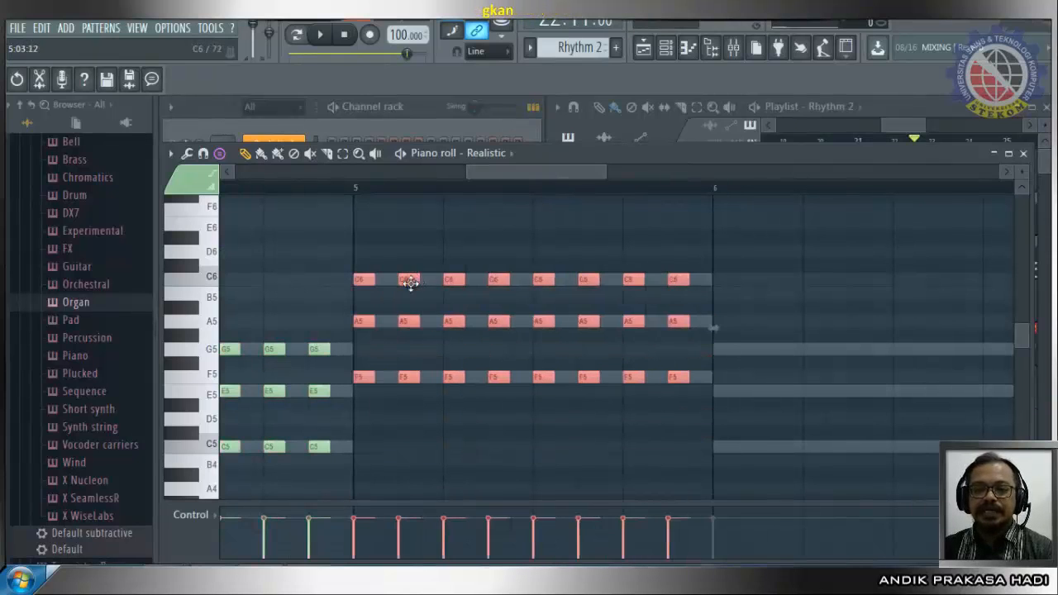
Duplicate the eight-chord pattern into bar 6 as G5, E5 and C5, and into bar 7 as D6, B5 and G5.
left_click_drag(491, 172, 534, 176)
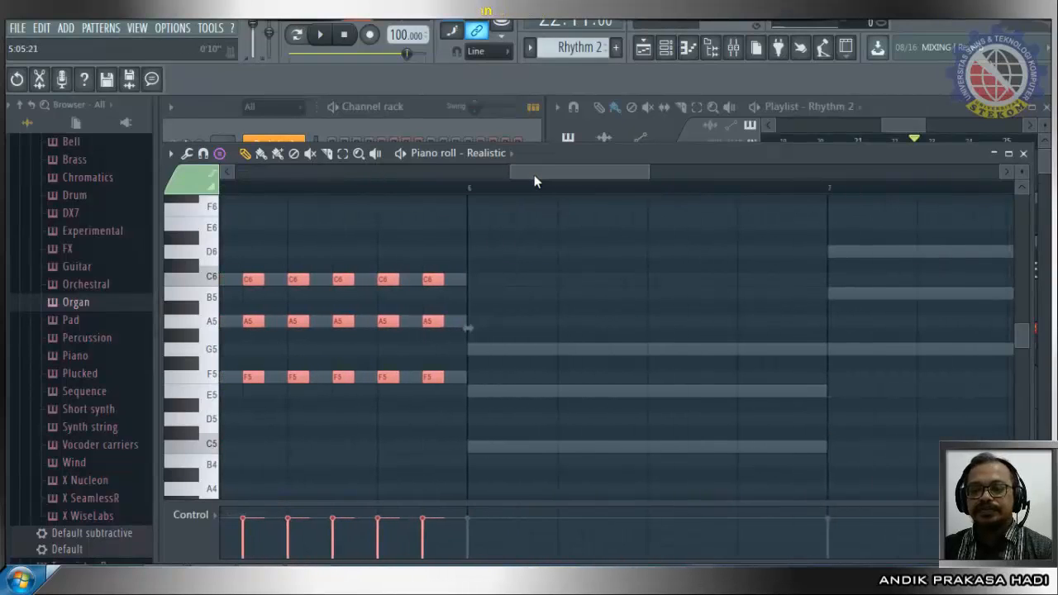
key("ctrl+v")
left_click_drag(539, 345, 522, 346)
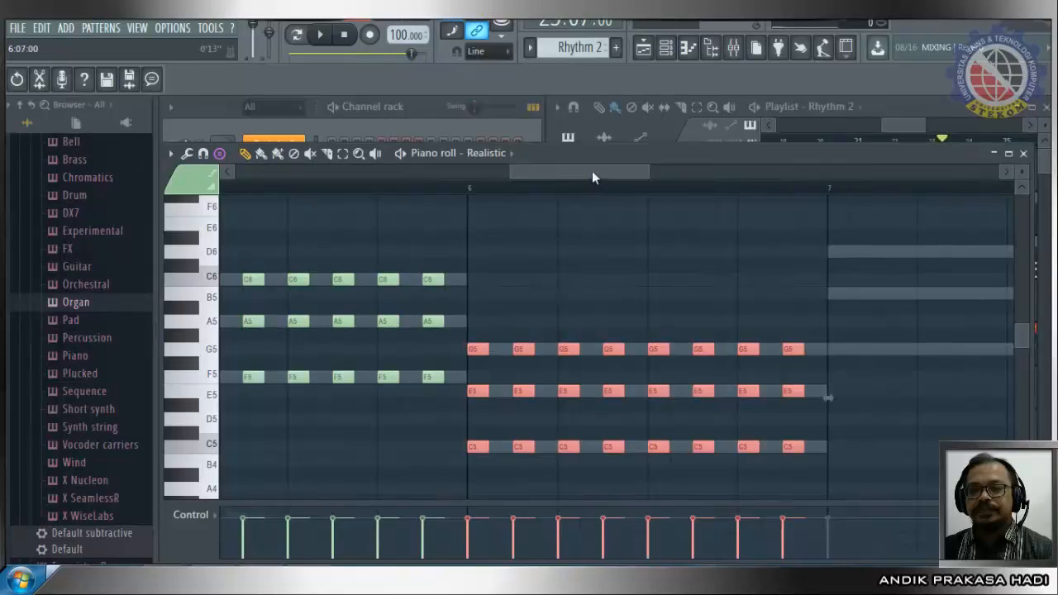
left_click_drag(592, 170, 650, 180)
key("ctrl+v")
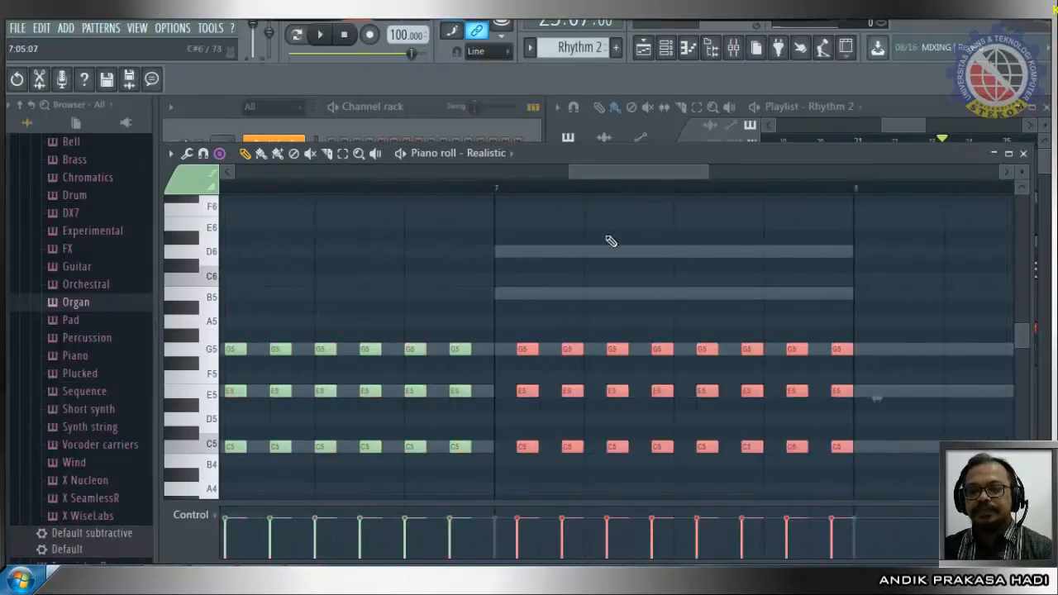
left_click_drag(569, 347, 555, 246)
Duplicate the eight-chord pattern into bar 8 as G5, E5 and C5, and close Realistic's piano roll.
left_click_drag(568, 173, 628, 192)
key("ctrl+v")
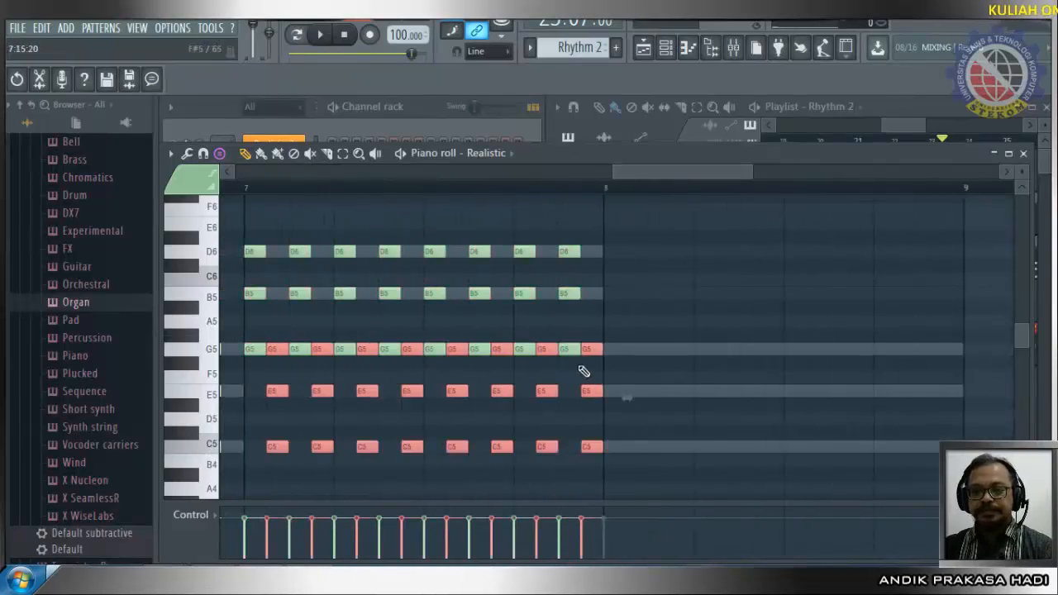
left_click_drag(539, 347, 869, 338)
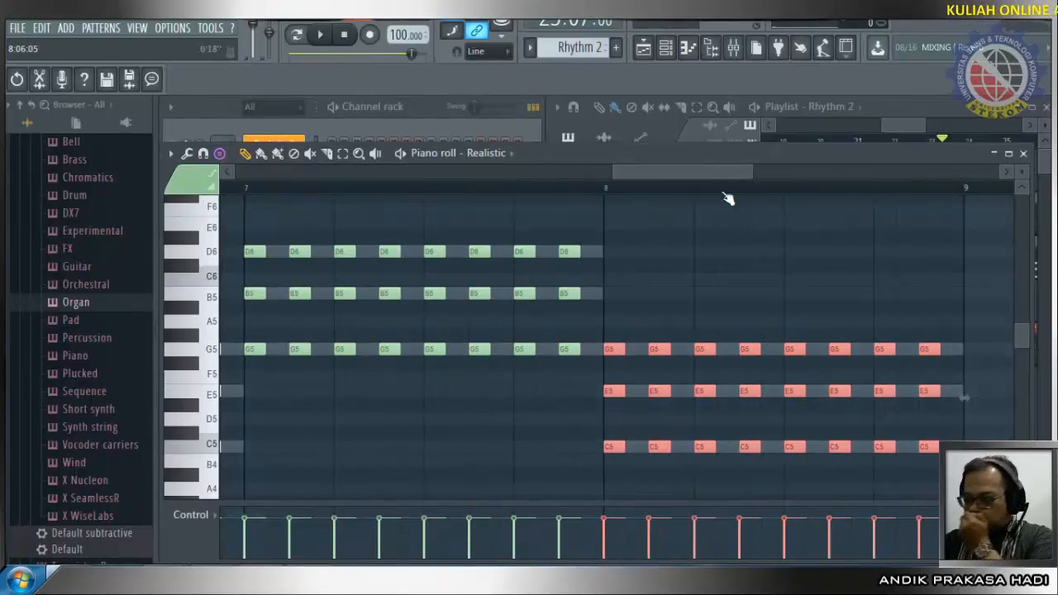
left_click_drag(721, 172, 285, 208)
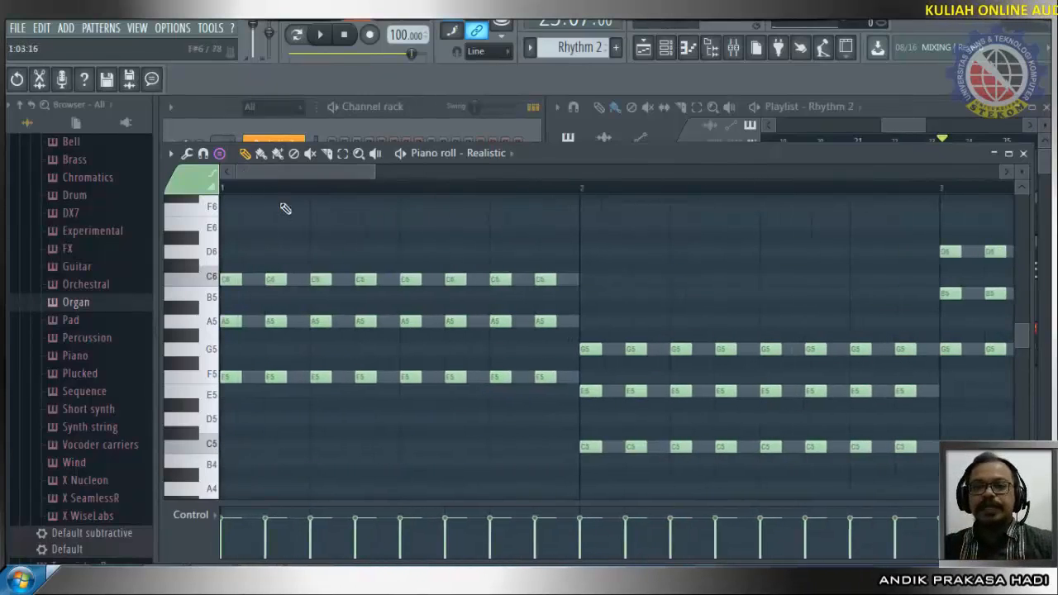
left_click(1023, 154)
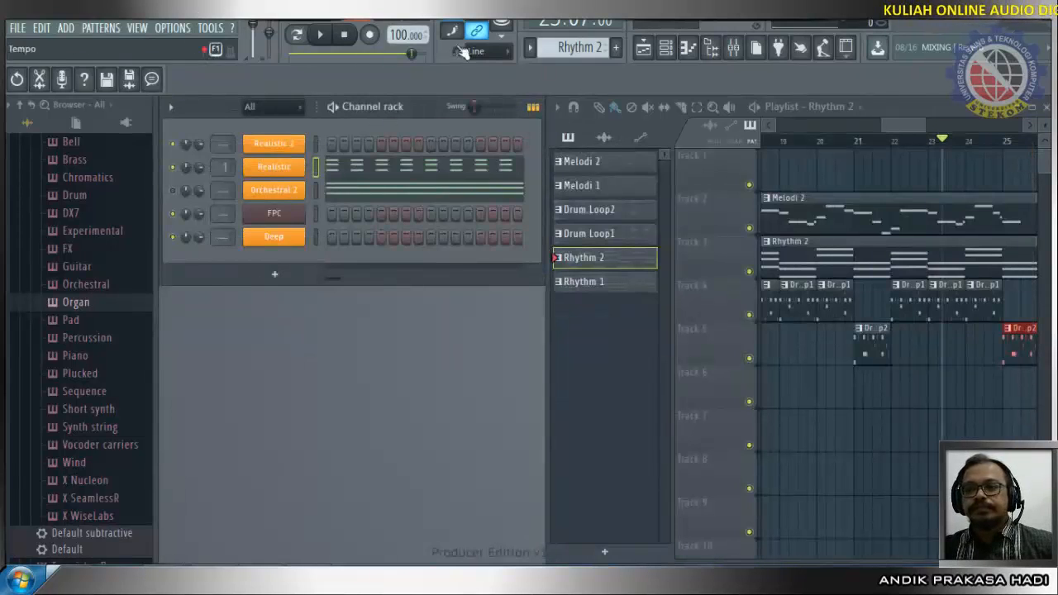
Play the arrangement from bar 16 to check Realistic's rhythmic chords in Rhythm 2, and stop playback.
left_click(324, 36)
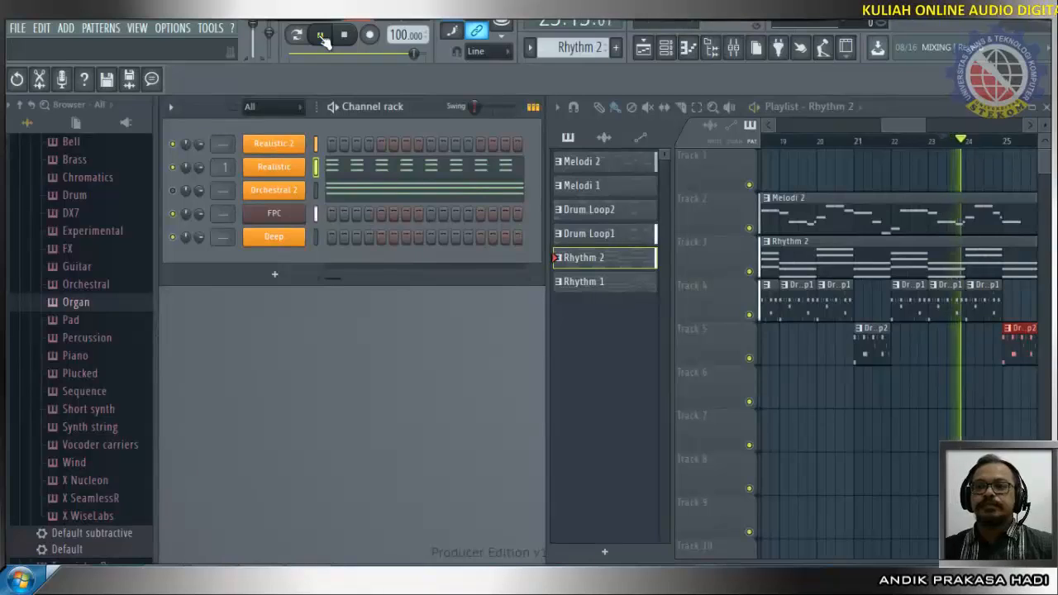
left_click(323, 37)
mouse_move(964, 149)
left_mouse_down()
mouse_move(866, 129)
mouse_move(841, 149)
left_mouse_up()
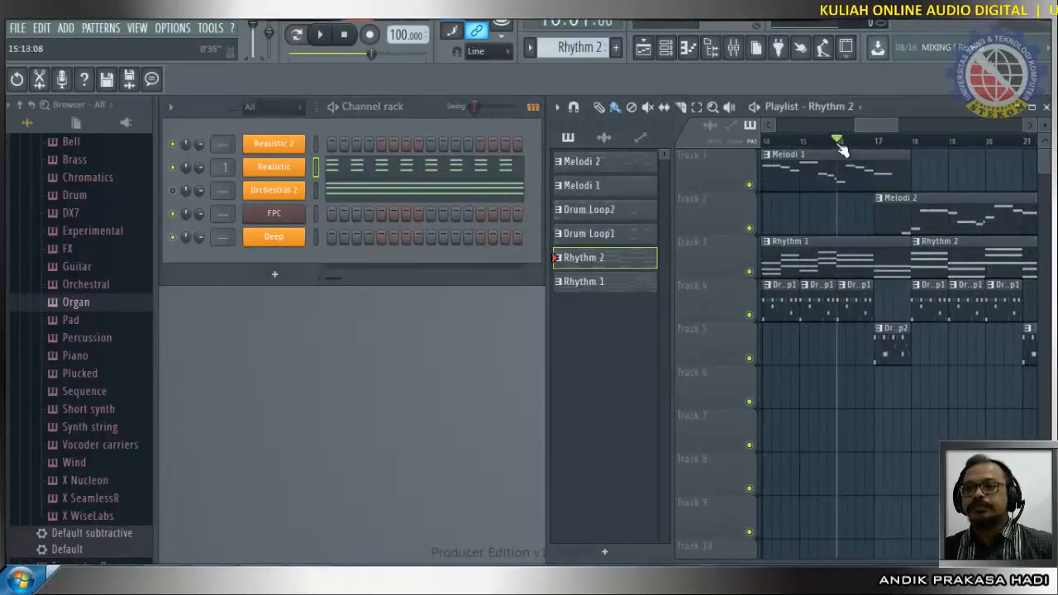
left_click(323, 37)
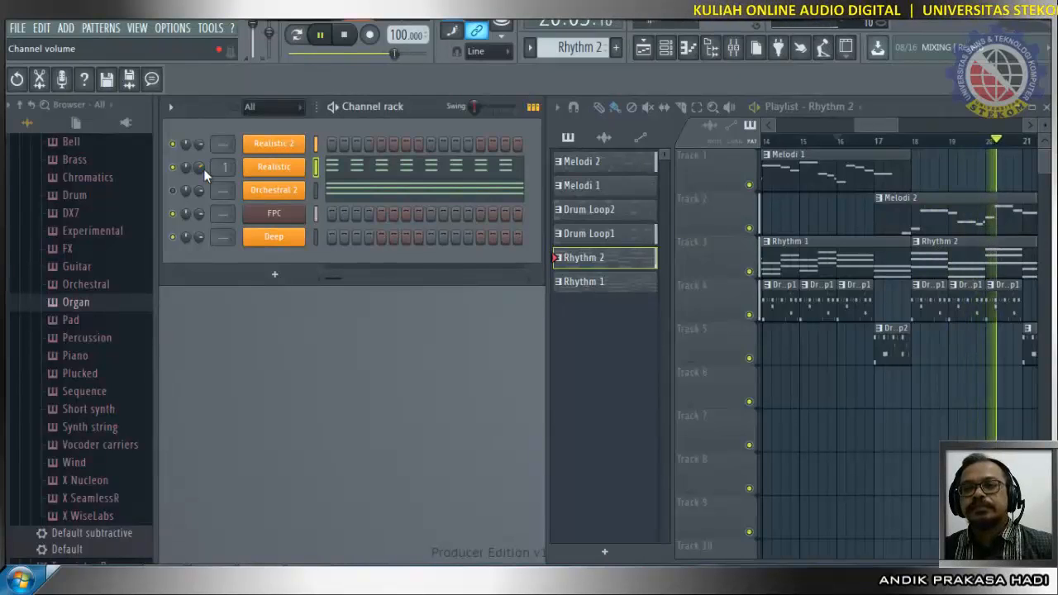
left_click(345, 35)
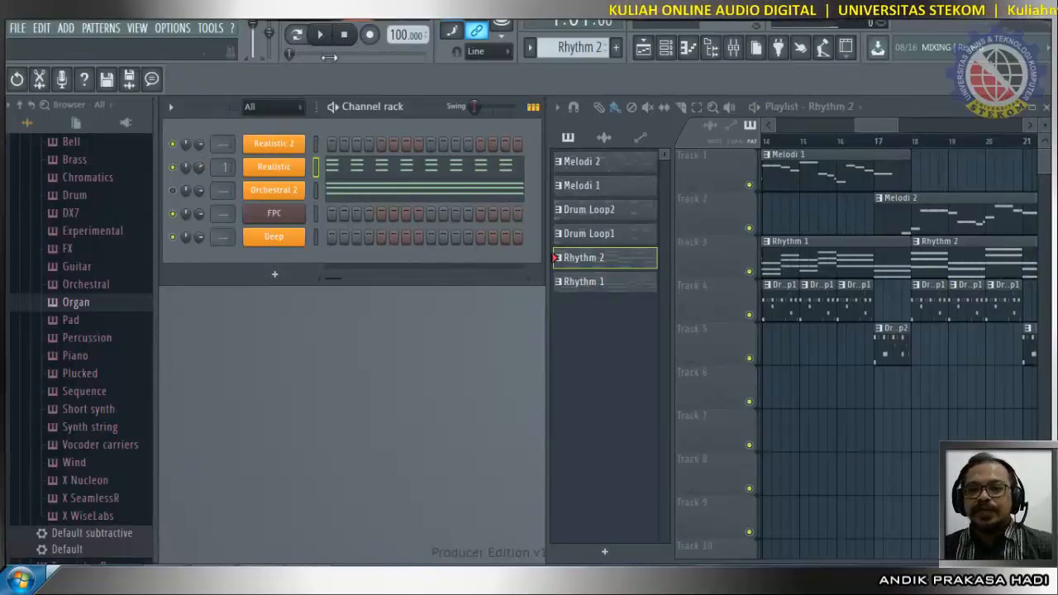
Play the arrangement from early in bar 17 through the Rhythm 2 section, and stop playback.
left_click_drag(869, 129, 882, 134)
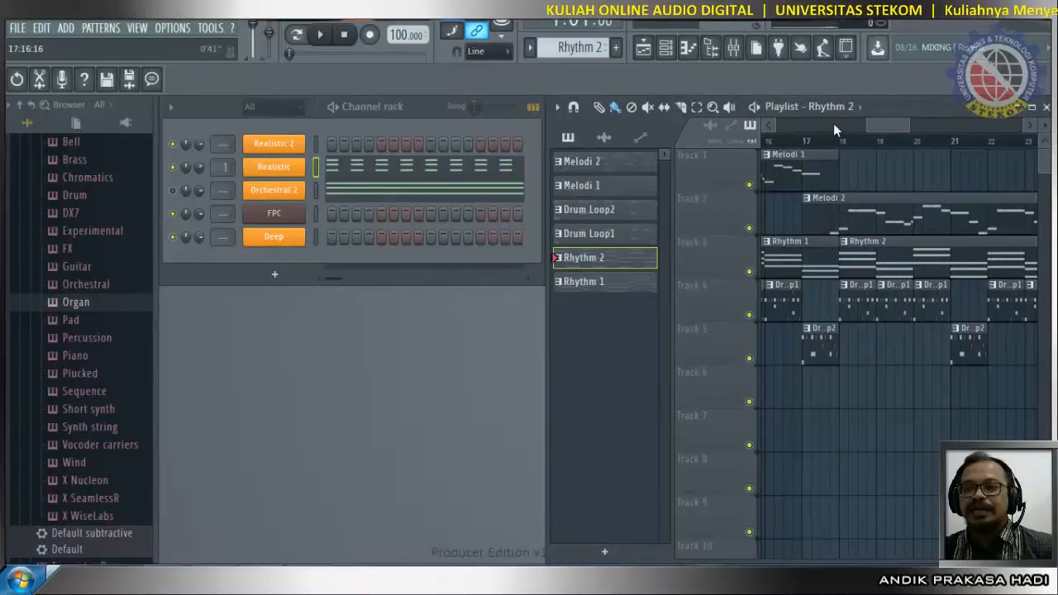
scroll(833, 123, "left", 2)
left_click(888, 143)
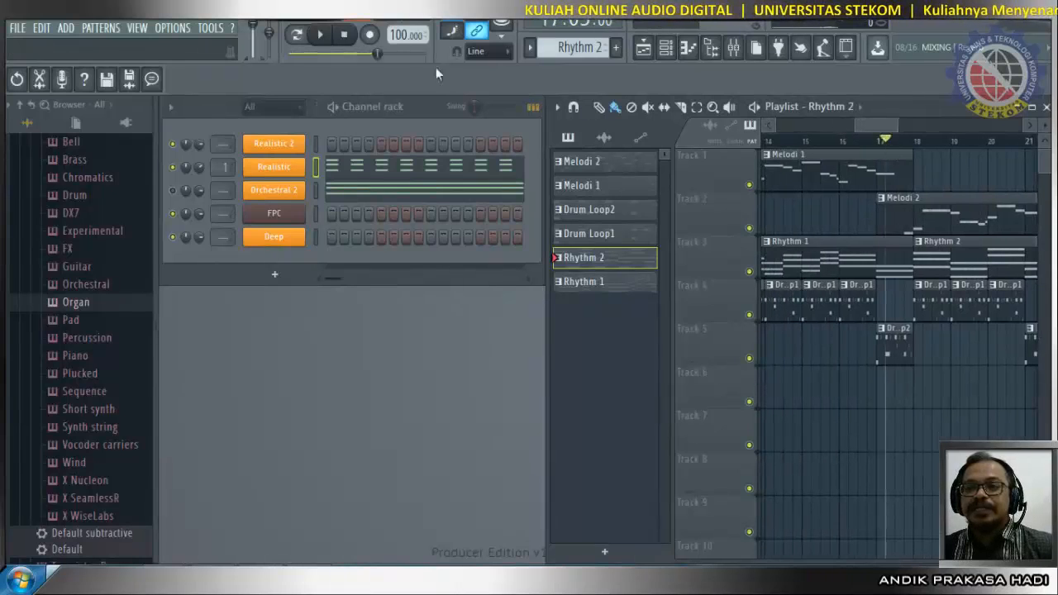
left_click(319, 37)
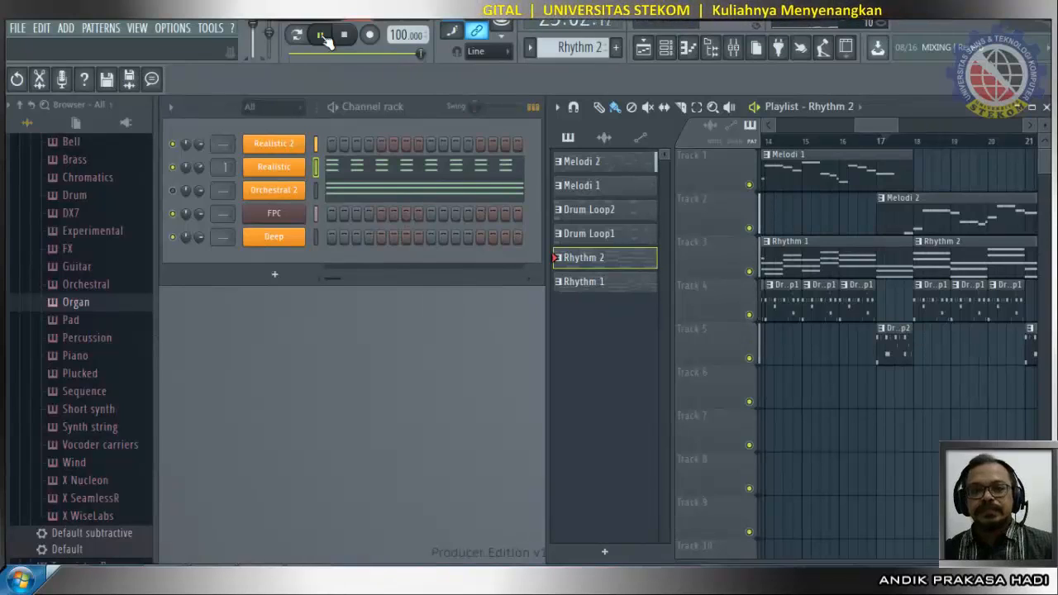
left_click(323, 36)
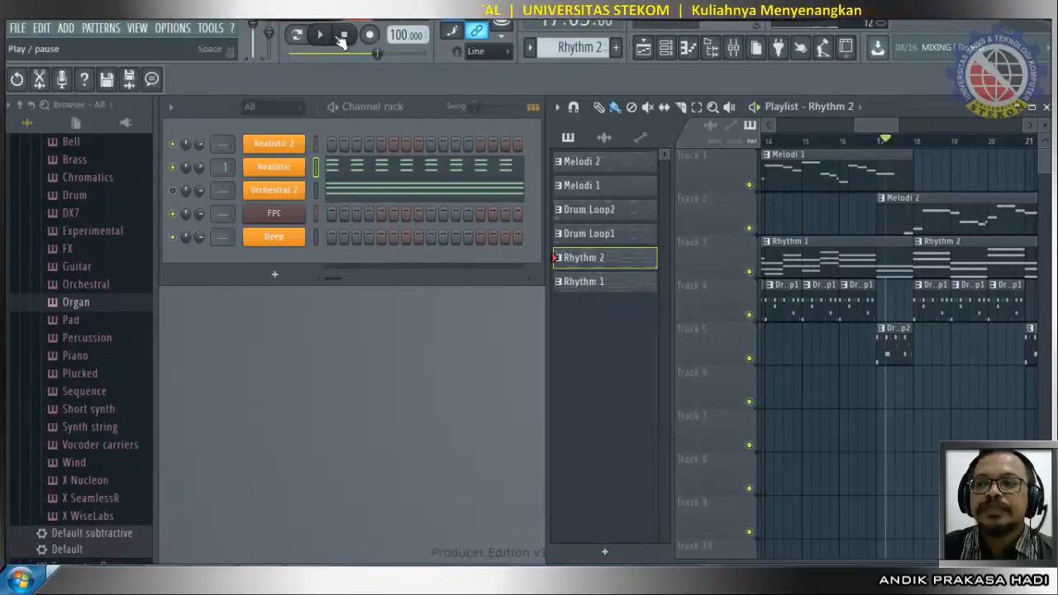
Slightly adjust the Realistic 2 channel's volume and unmute the Orchestral 2 channel.
left_click_drag(200, 144, 200, 141)
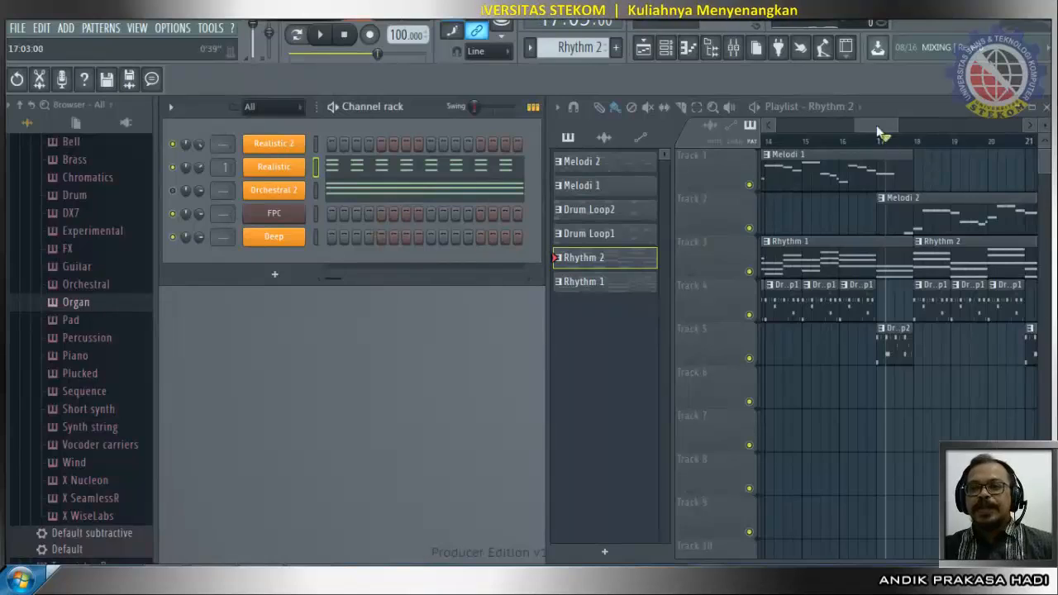
mouse_move(876, 124)
left_mouse_down()
mouse_move(897, 126)
mouse_move(876, 125)
left_mouse_up()
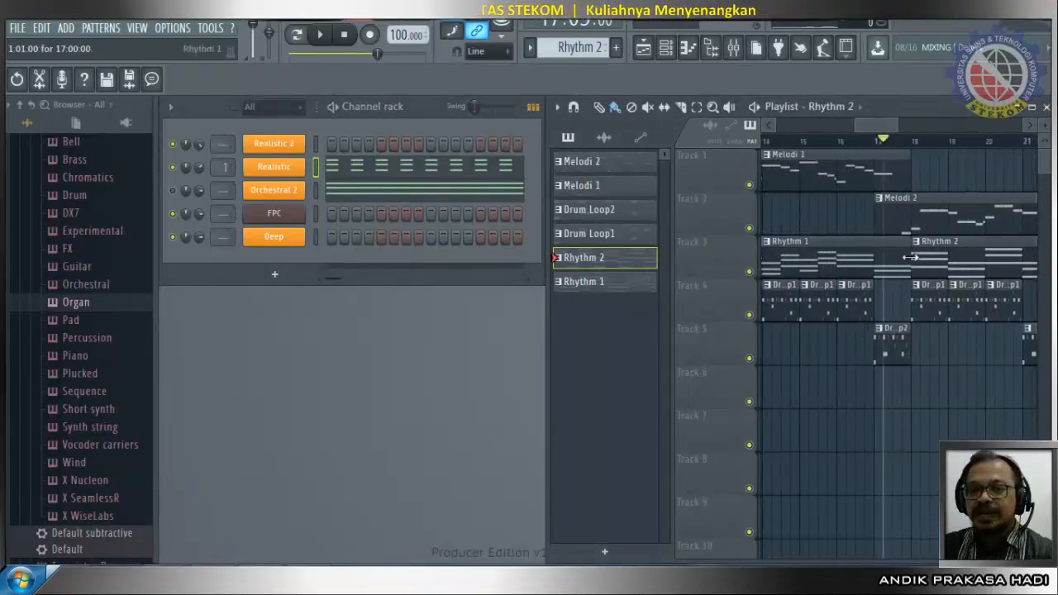
left_click(174, 191)
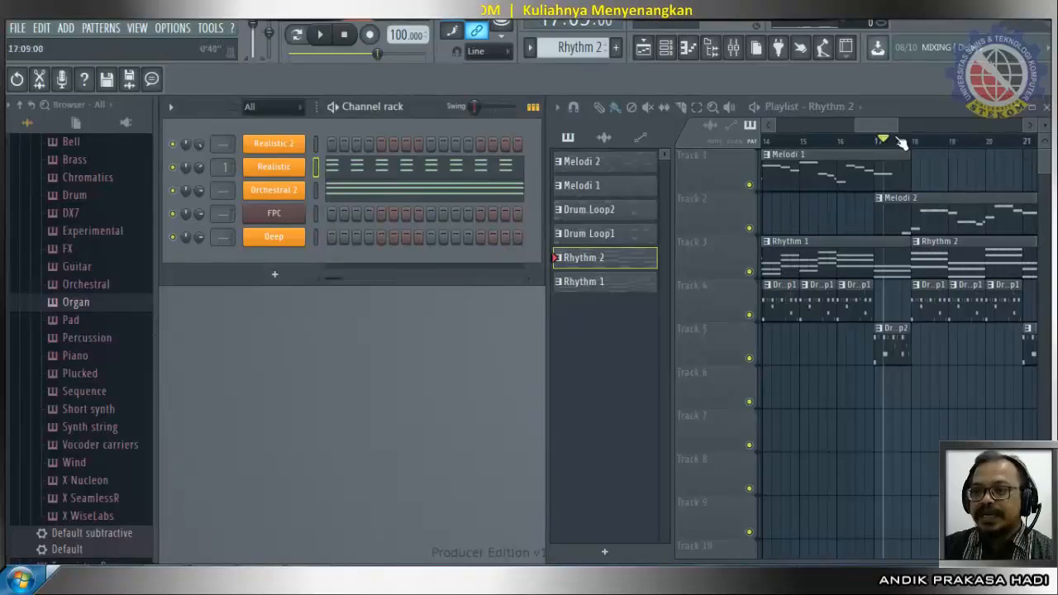
Play the arrangement from late in bar 15, set the Realistic channel's volume to 54% while listening, and stop playback.
left_click_drag(887, 143, 829, 145)
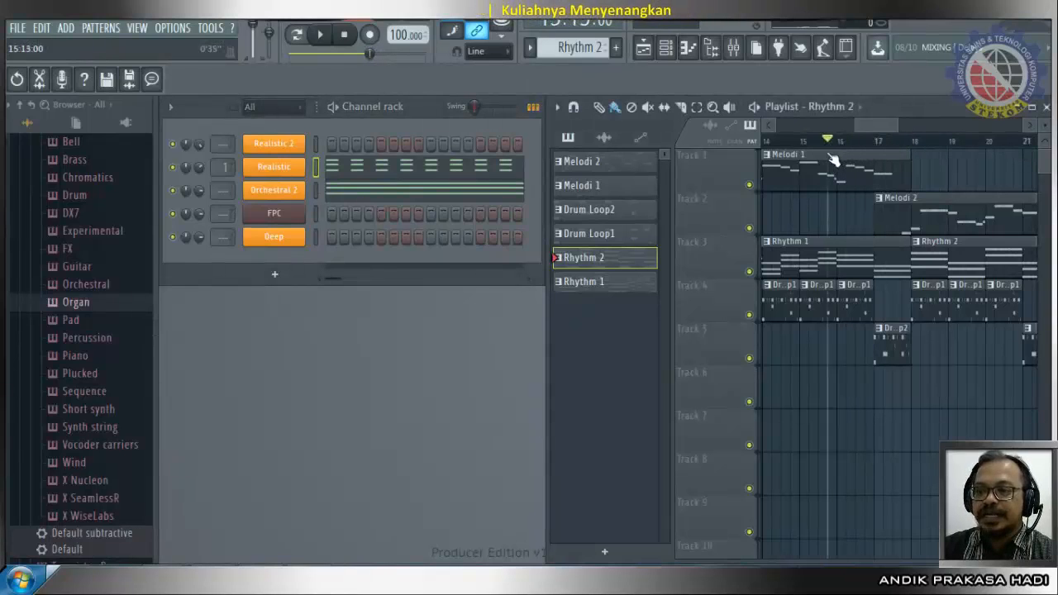
left_click(321, 40)
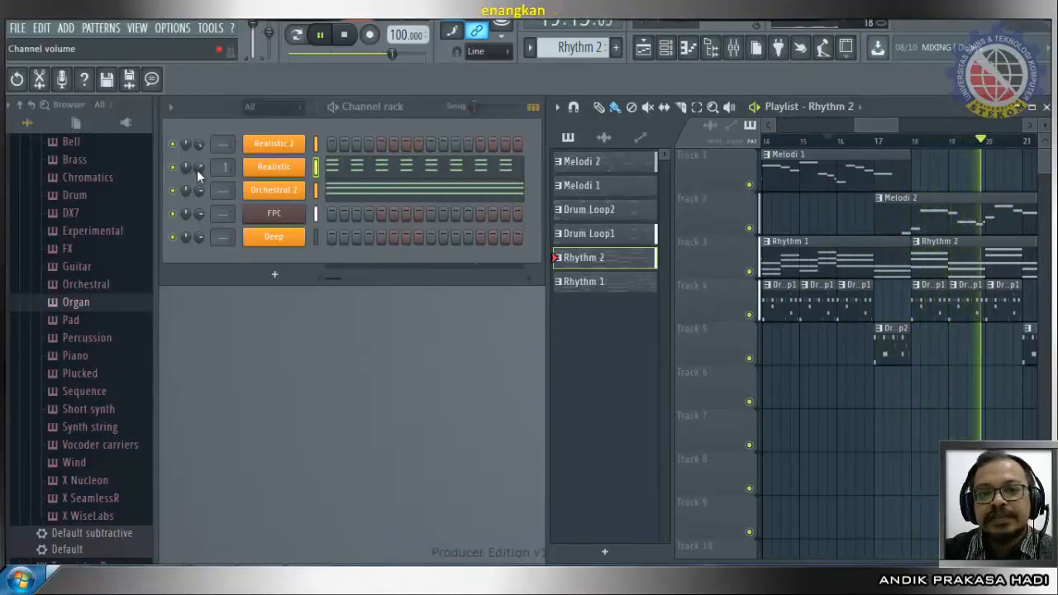
left_click_drag(197, 170, 197, 182)
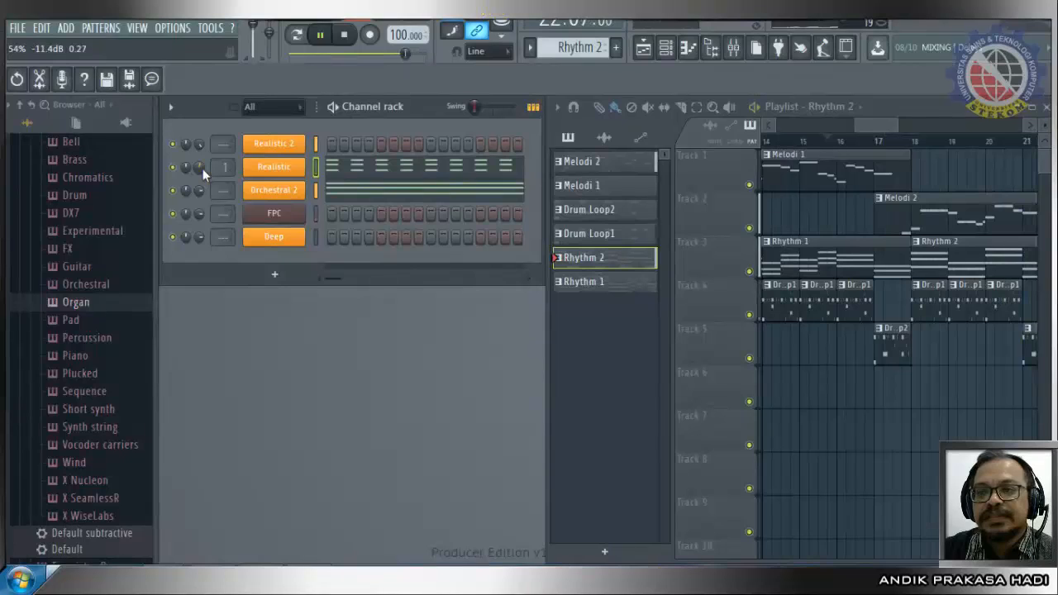
left_click_drag(882, 127, 916, 135)
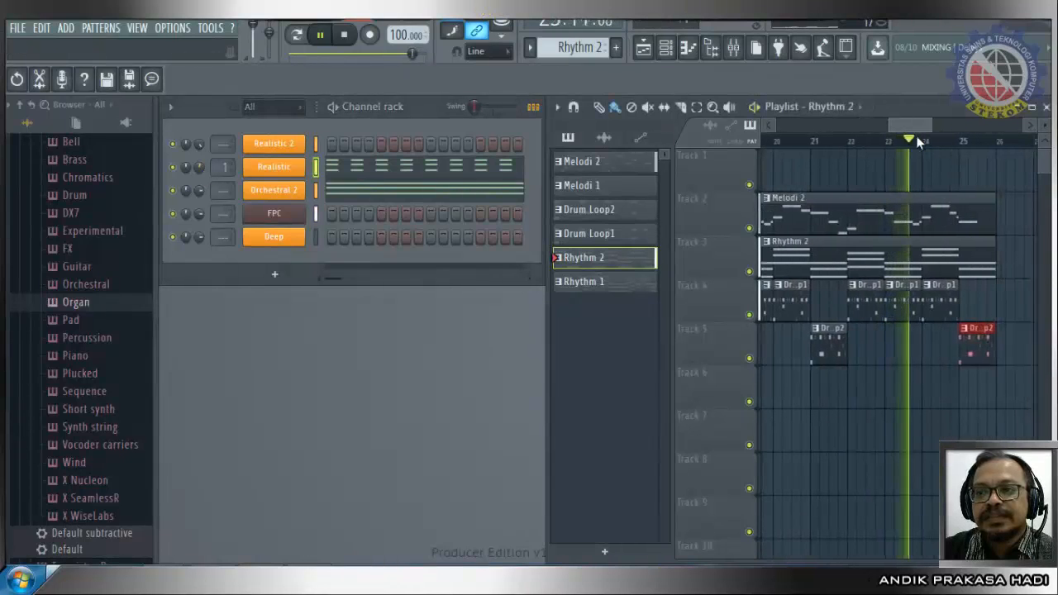
left_click(356, 42)
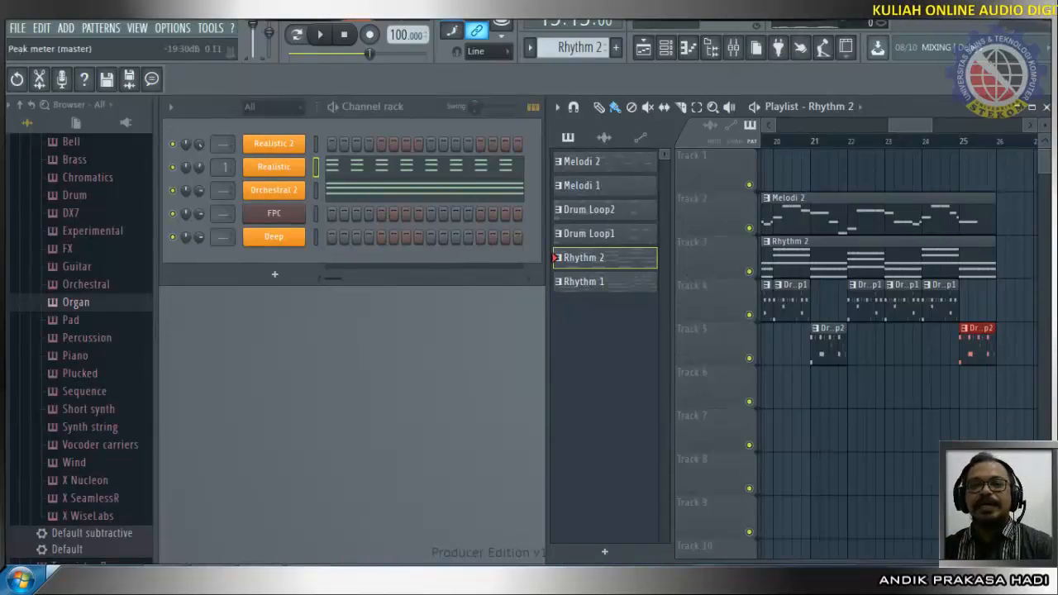
Open the Realistic channel's piano roll for Rhythm 2 and delete all of its notes.
right_click(299, 167)
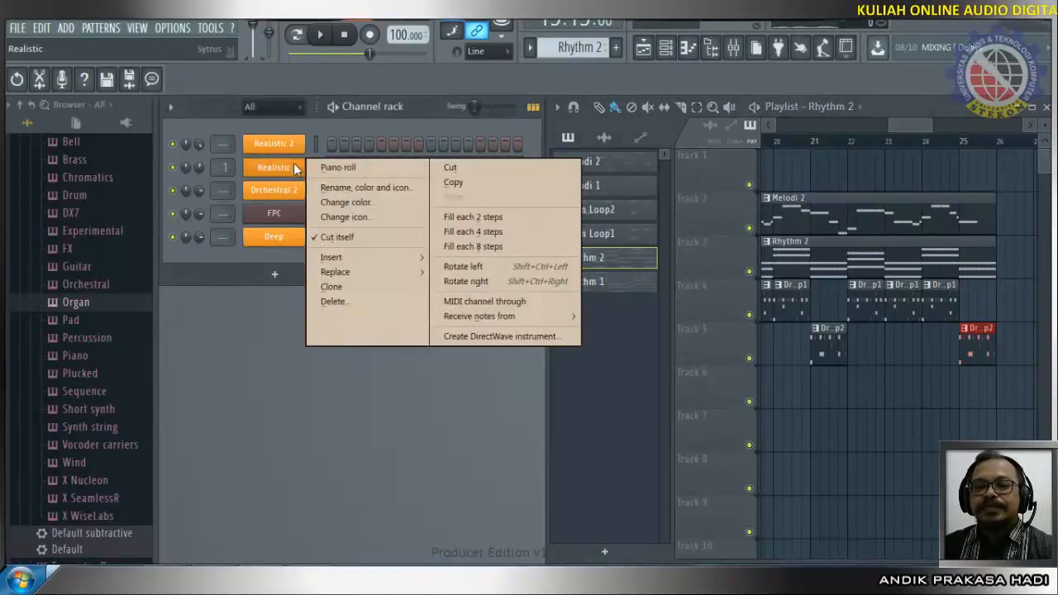
left_click(364, 170)
key("ctrl+a")
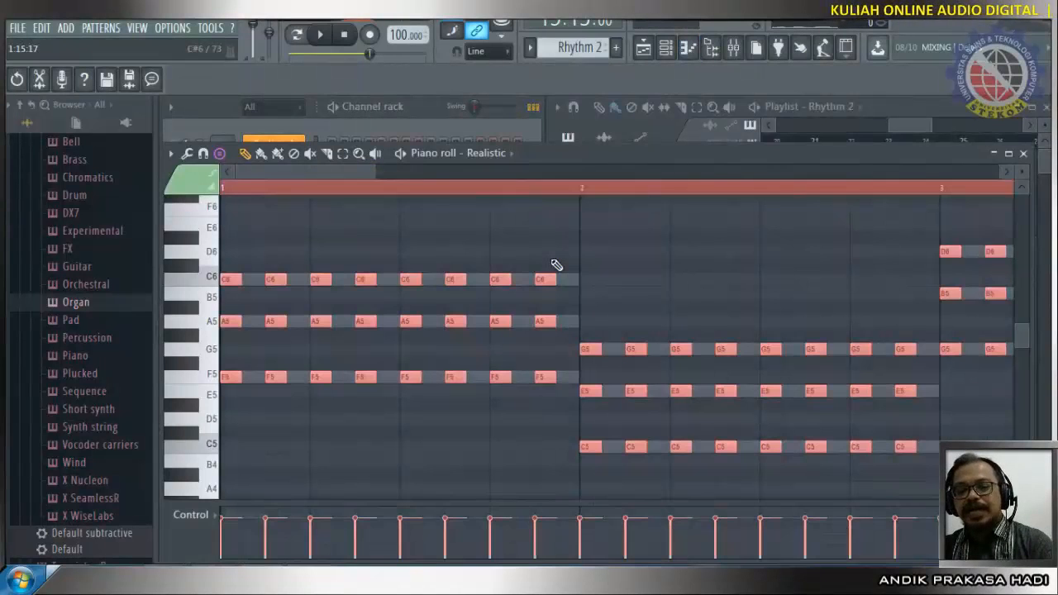
key("Delete")
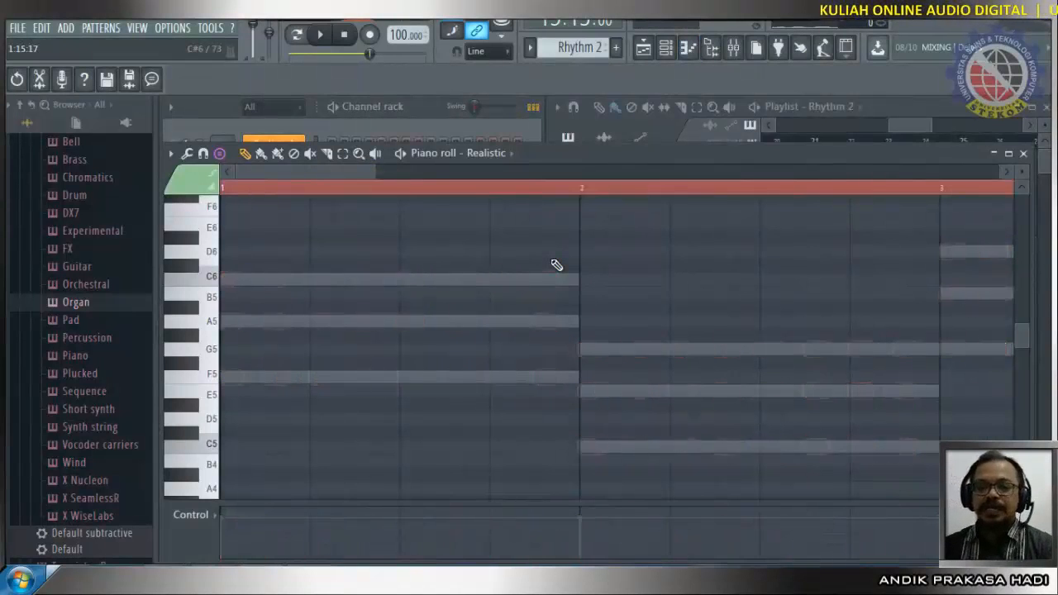
Place an F5–A5–C6 chord lengthened to two steps on each of the four beats of bar 1.
left_click(231, 280)
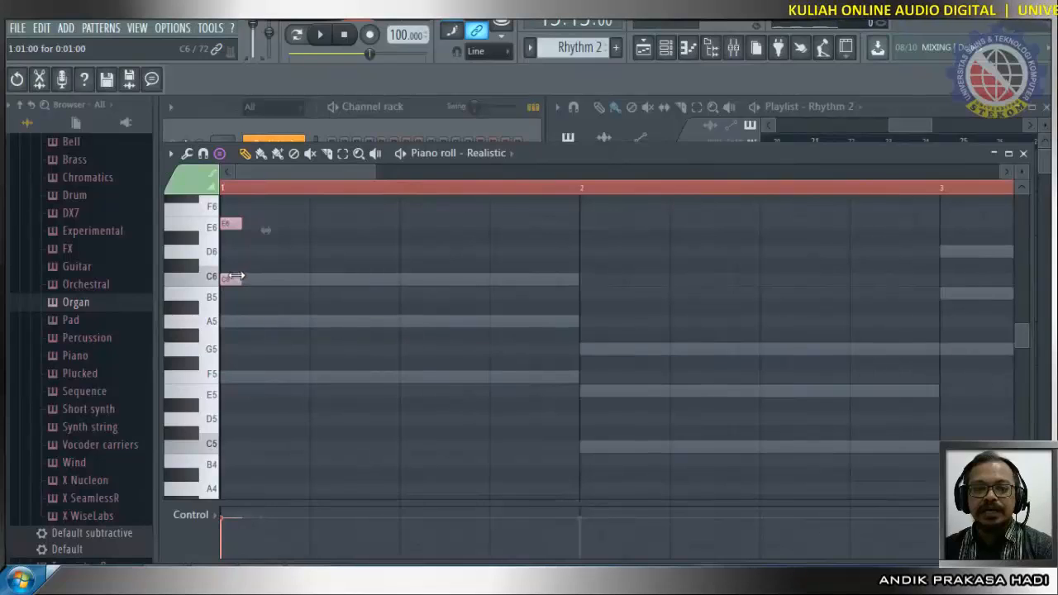
right_click(237, 277)
scroll(261, 308, "up", 2)
scroll(263, 309, "down", 2)
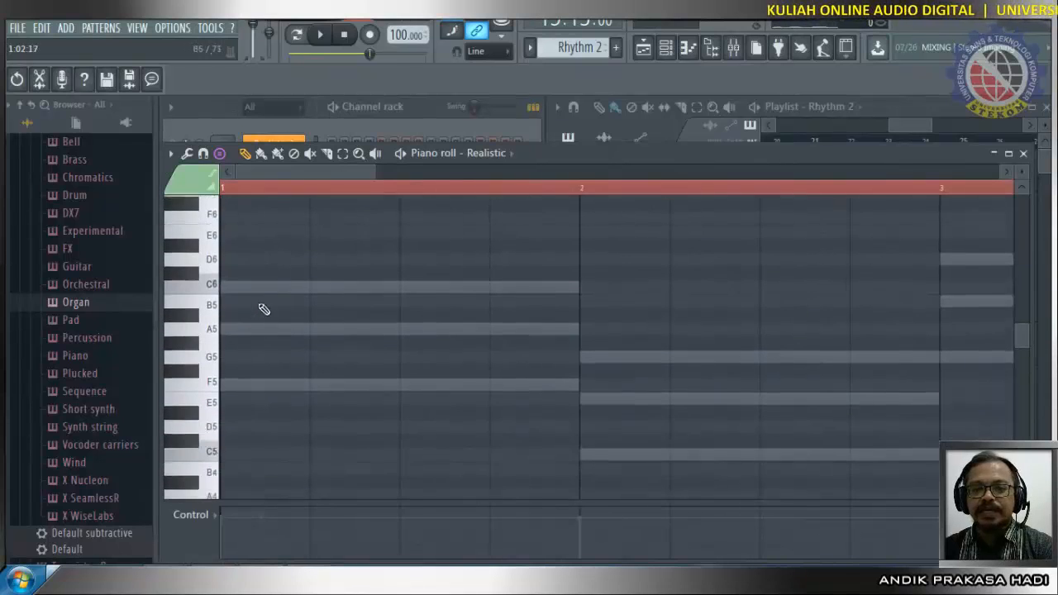
left_click(232, 379)
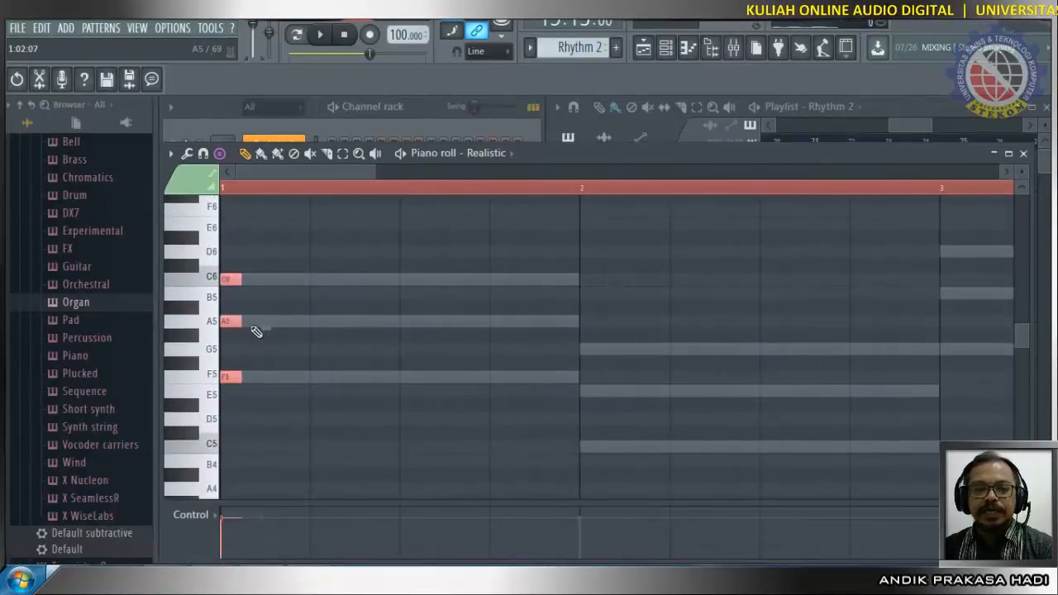
left_click_drag(245, 324, 283, 324)
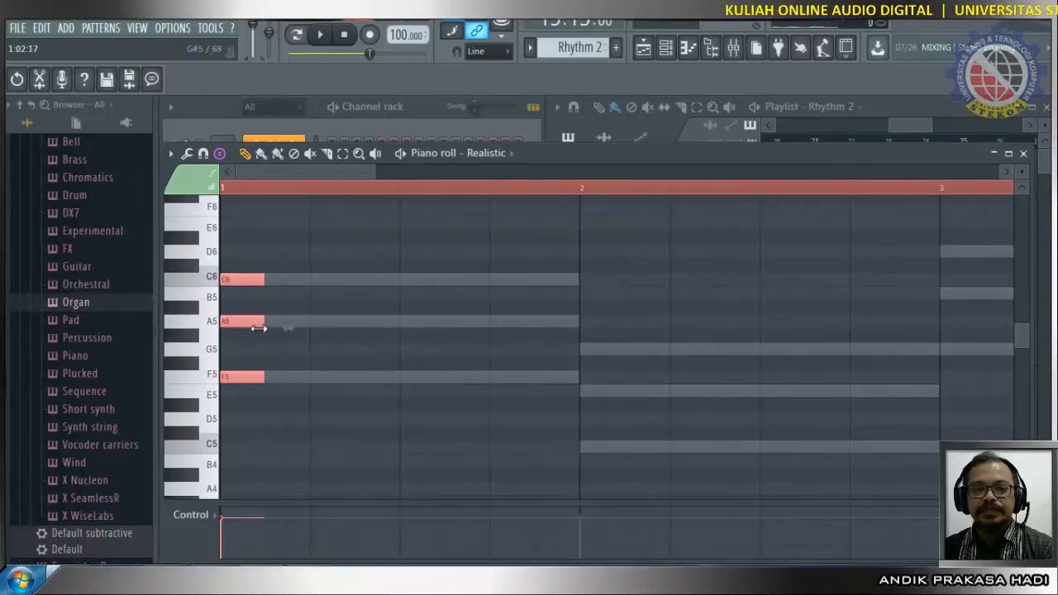
left_click(312, 378)
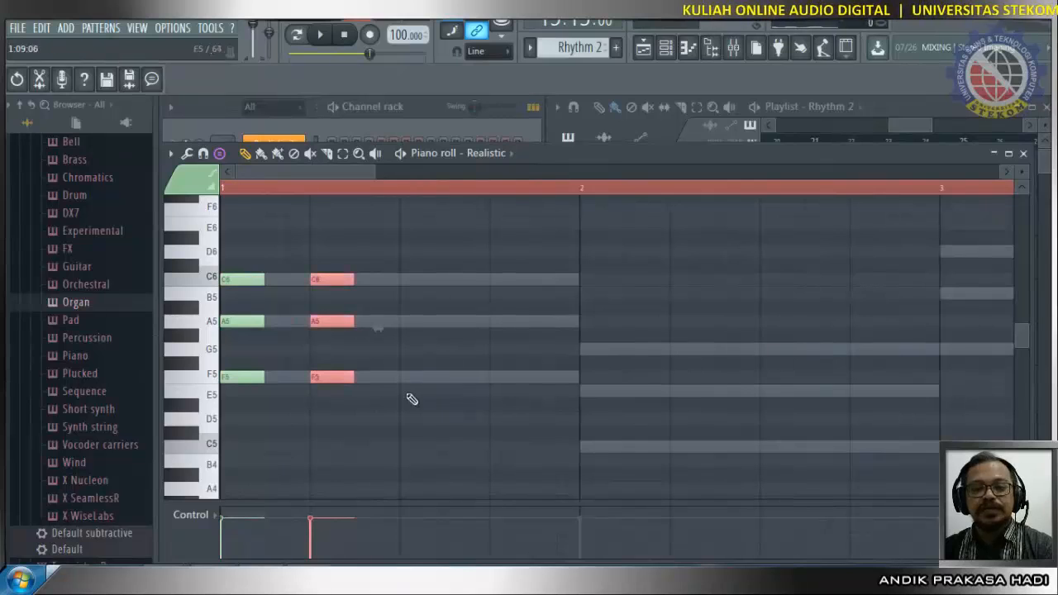
left_click(404, 377)
left_click(496, 378)
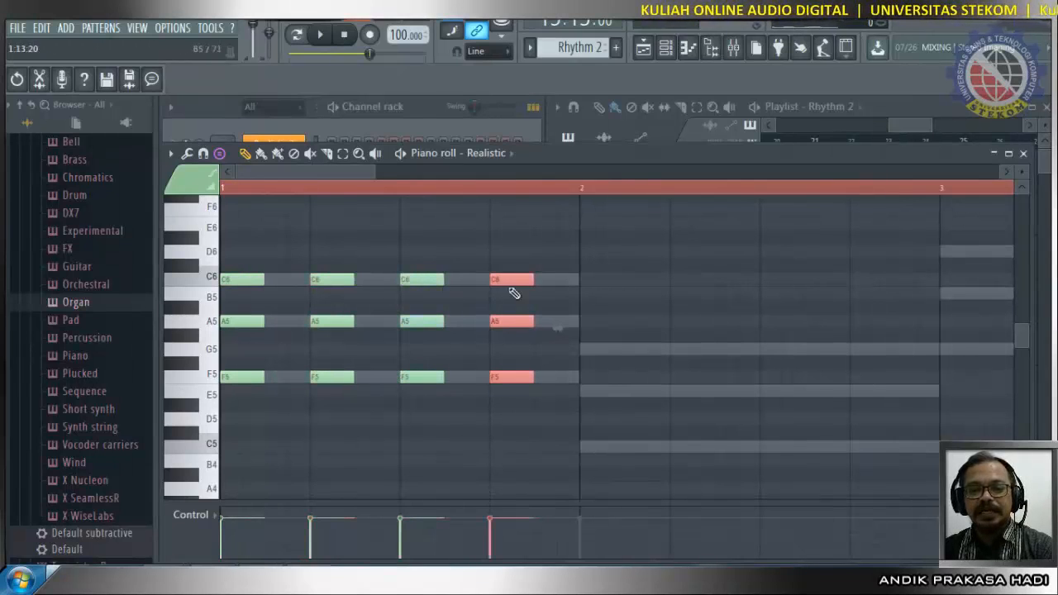
Place a two-step C5–E5–G5 chord on each of the four beats of bar 2.
left_click(587, 447)
left_click(676, 446)
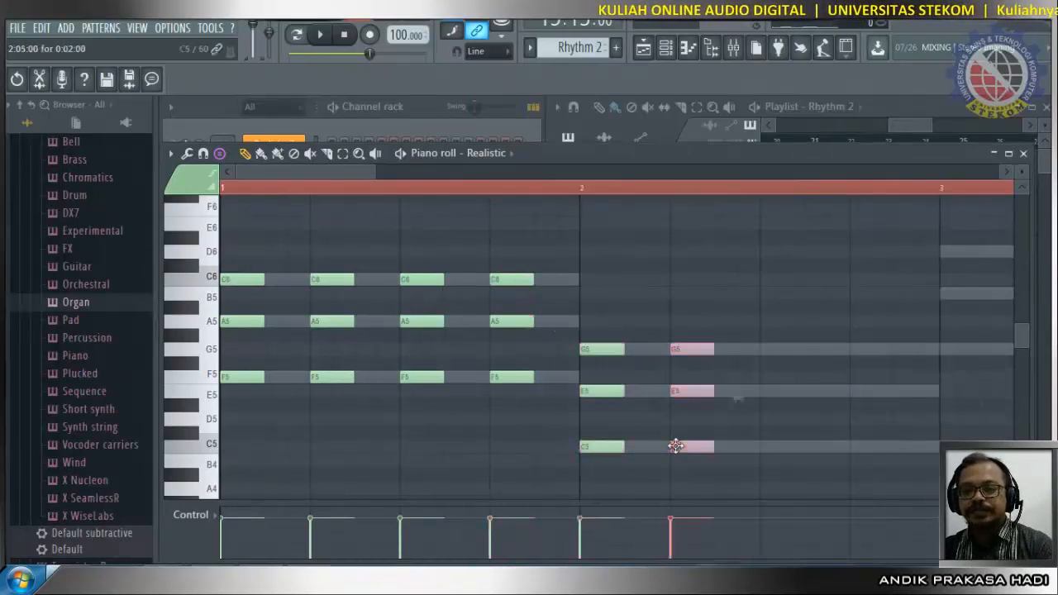
left_click(767, 447)
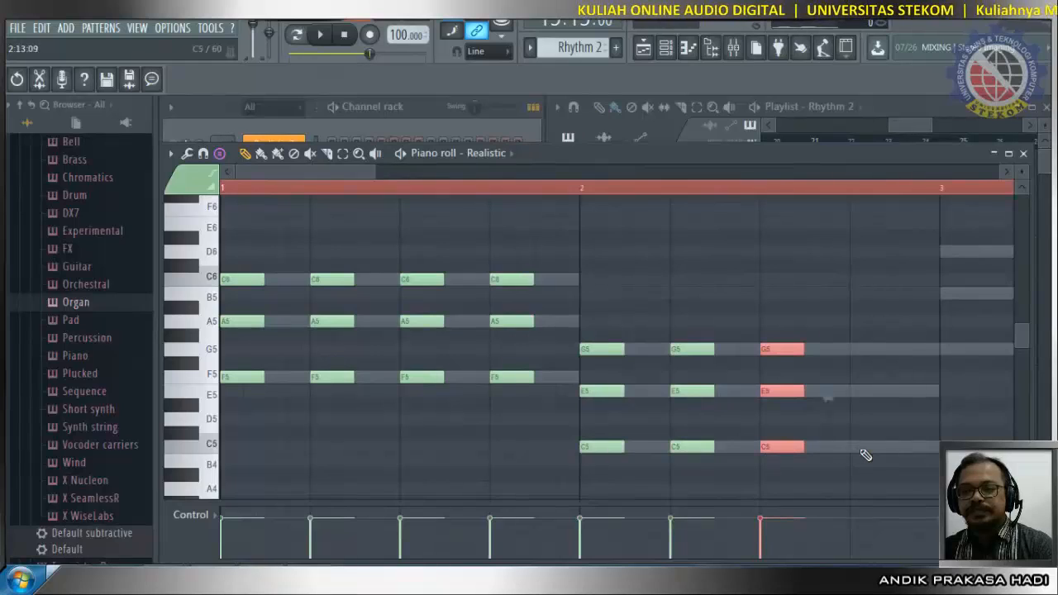
left_click(856, 447)
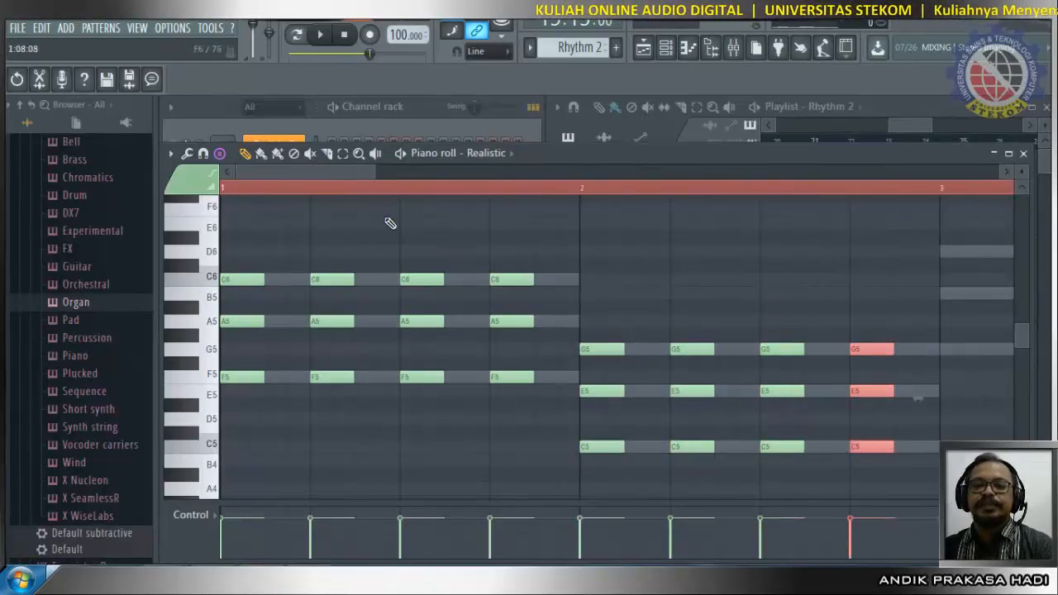
Place a two-step G5–B5–D6 chord on each of the four beats of bar 3.
scroll(390, 224, "down", 2)
scroll(391, 225, "up", 2)
scroll(393, 194, "down", 3)
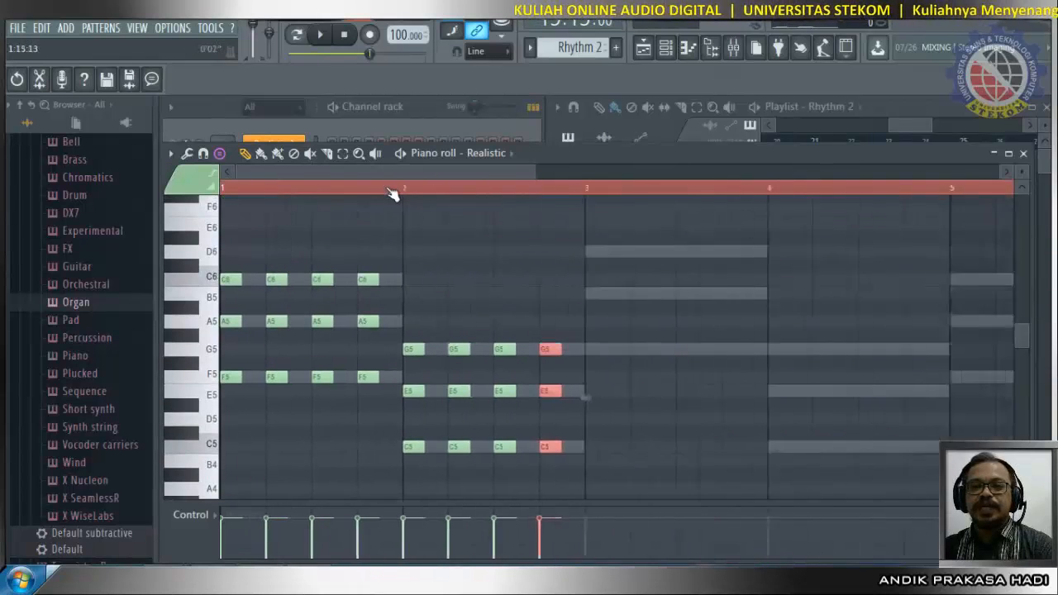
scroll(393, 194, "down", 2)
left_click(522, 349)
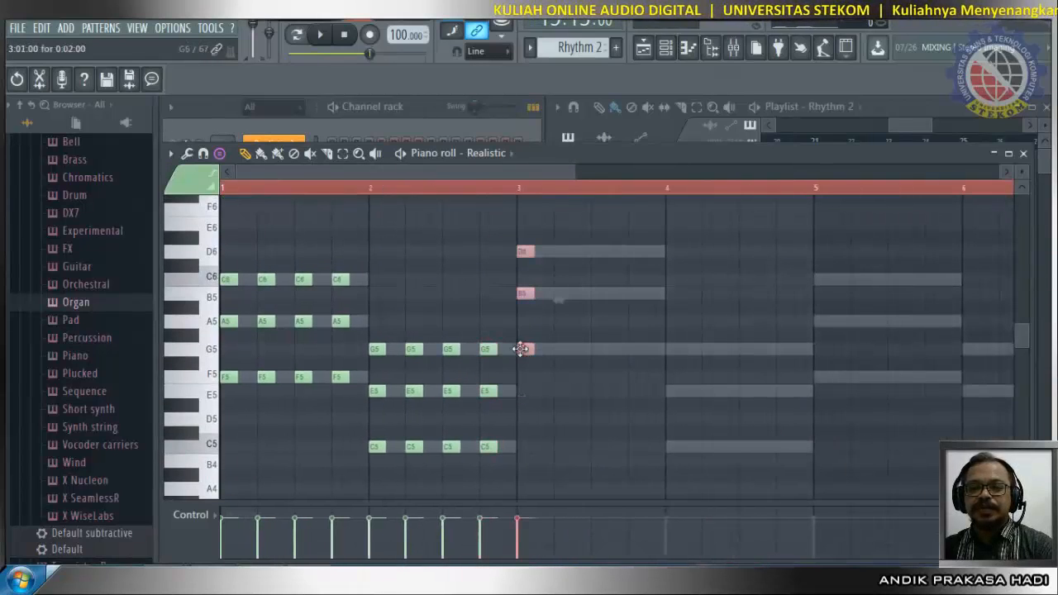
left_click(555, 348)
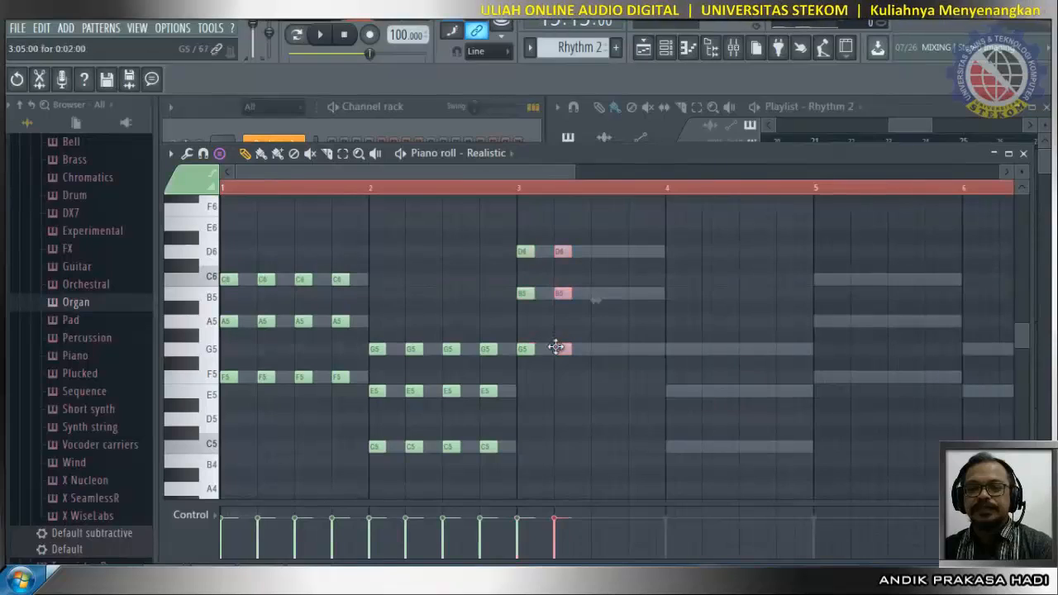
left_click(594, 349)
left_click(632, 349)
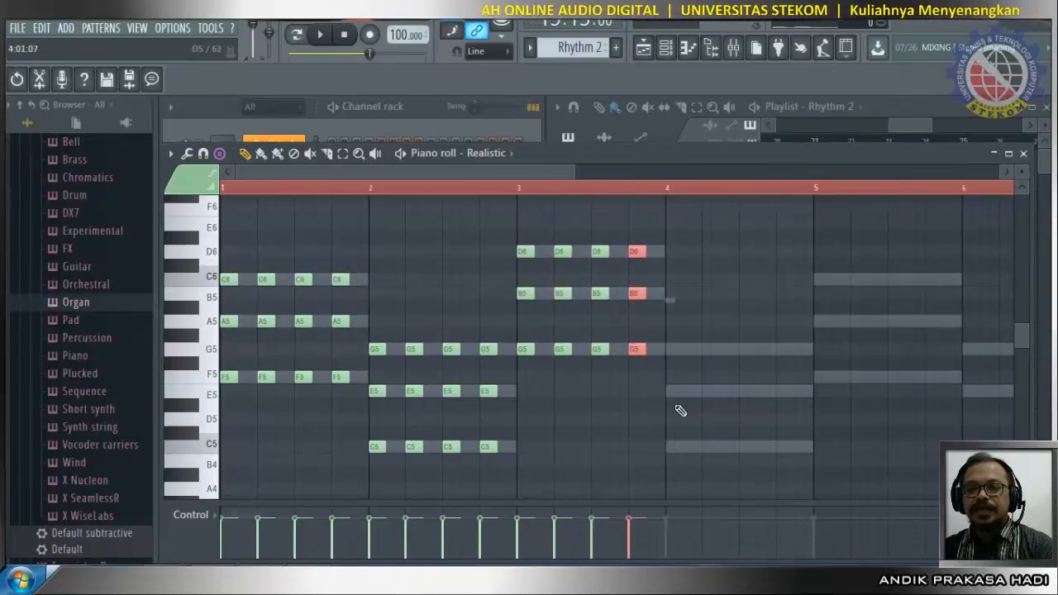
Fill bar 4 with eight back-to-back two-step C5–E5–G5 chords, and close the piano roll.
left_click(668, 446)
left_click(687, 447)
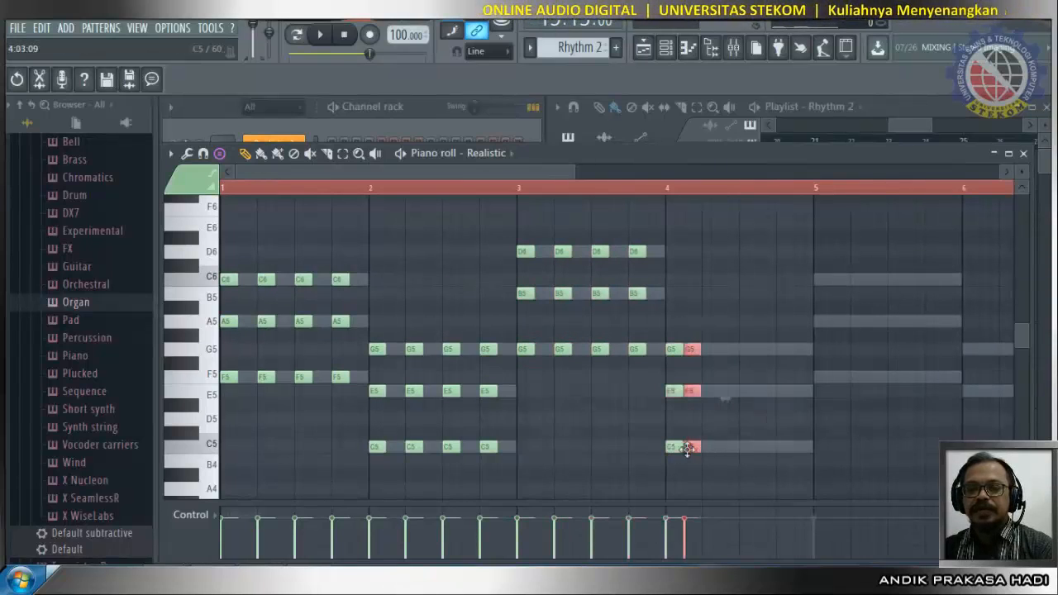
left_click(708, 447)
left_click(725, 447)
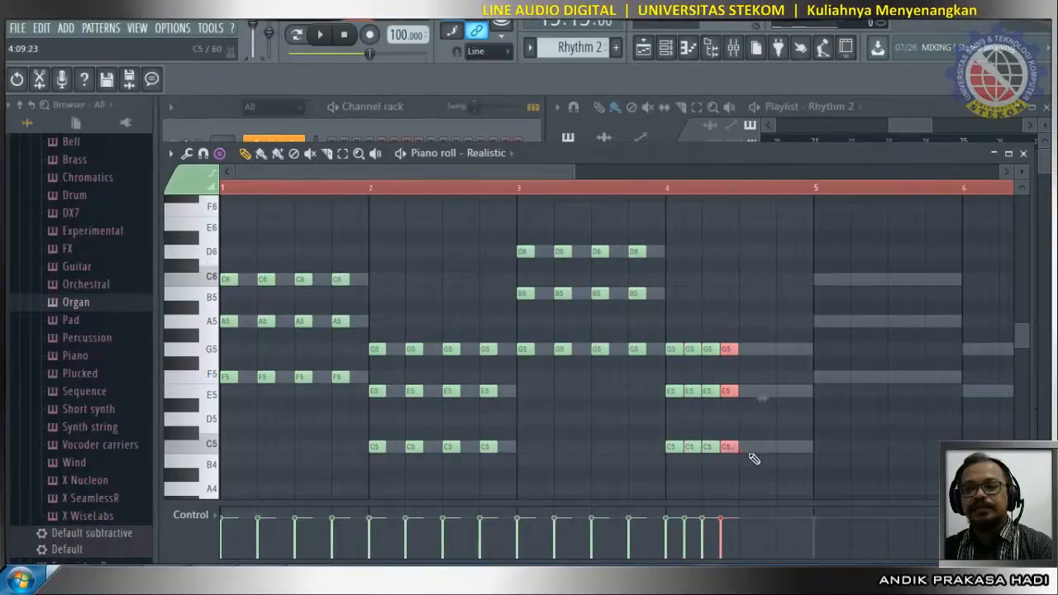
left_click(745, 447)
left_click(764, 447)
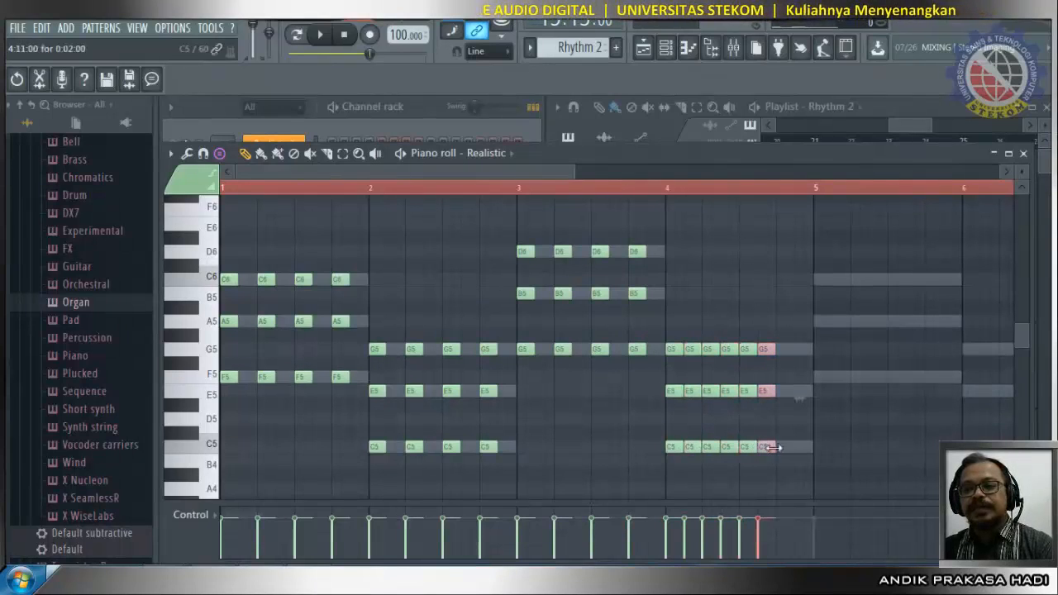
left_click(782, 447)
left_click(797, 448)
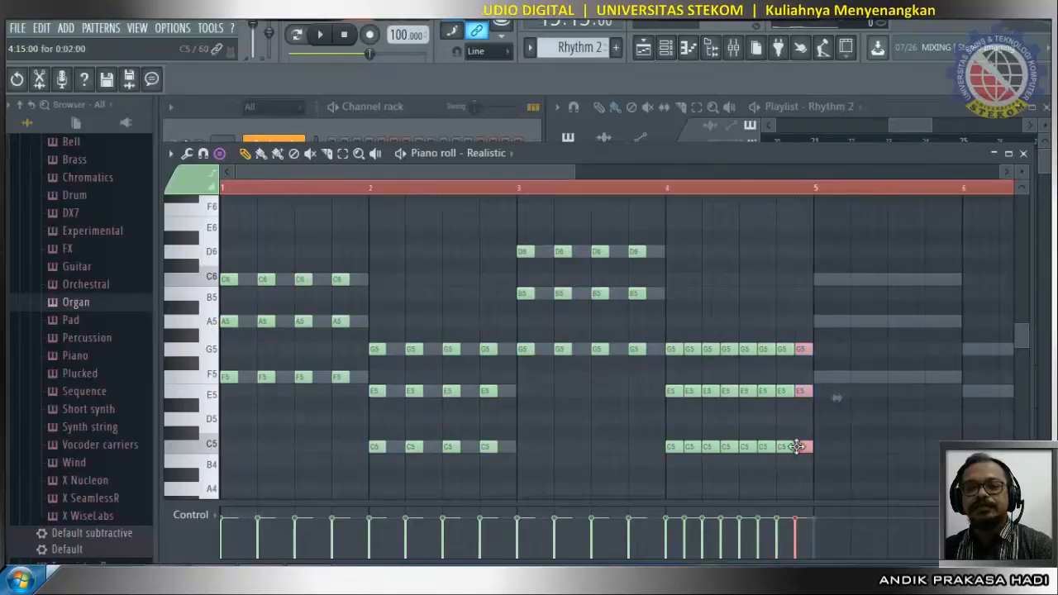
left_click(1024, 154)
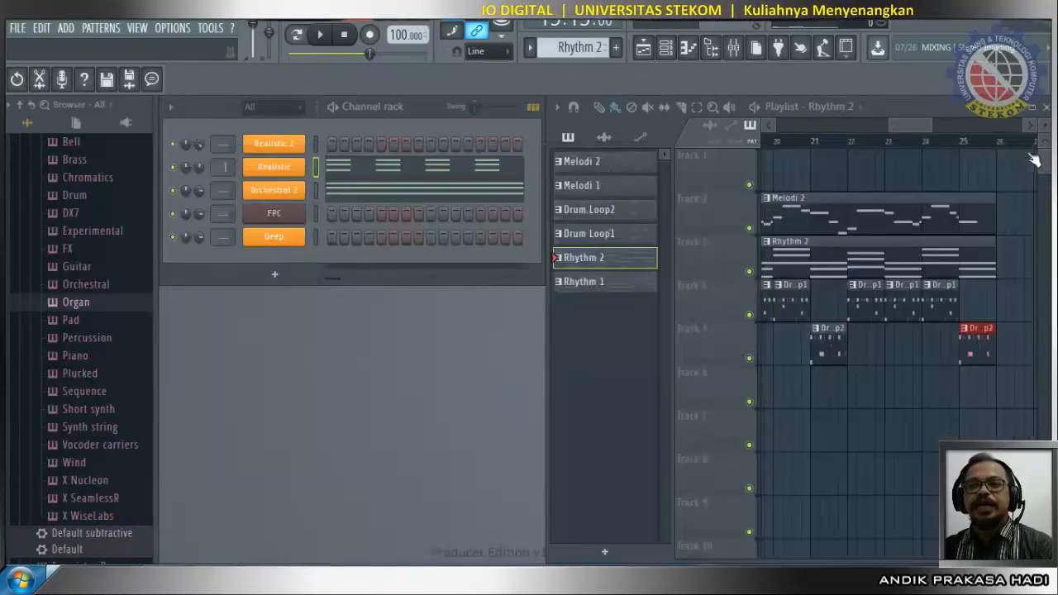
Play the arrangement from the start of bar 17 to check the new Realistic chords in Rhythm 2, and stop playback.
mouse_move(898, 127)
left_mouse_down()
mouse_move(878, 128)
mouse_move(880, 136)
left_mouse_up()
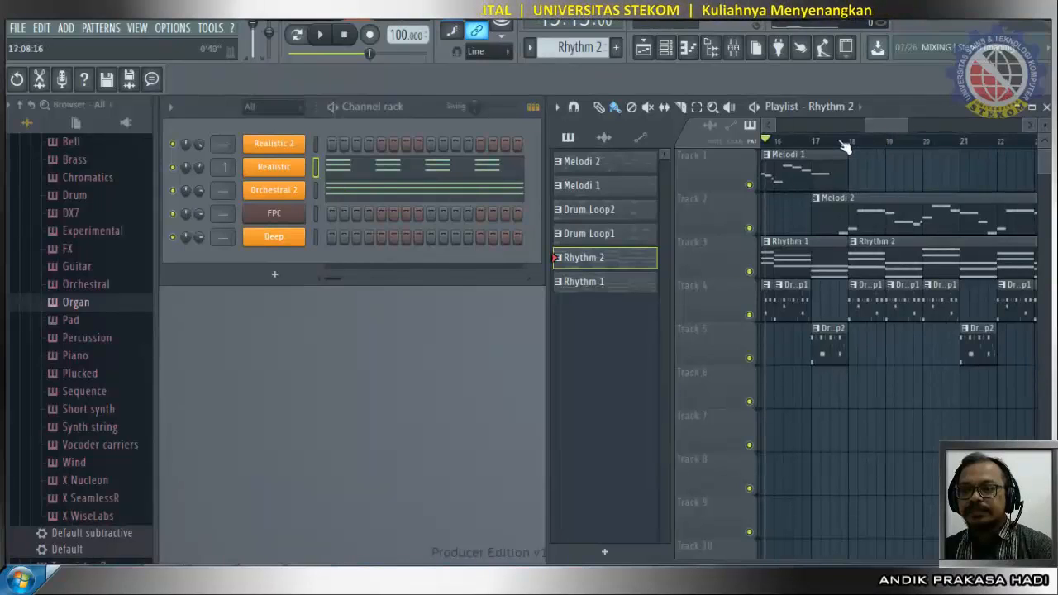
left_click(812, 142)
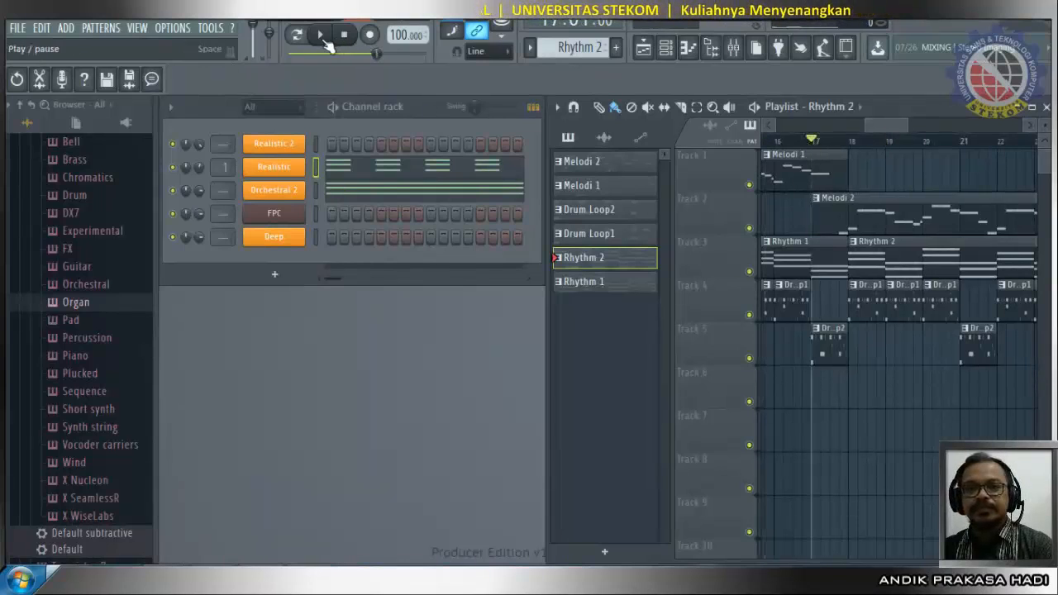
left_click(322, 38)
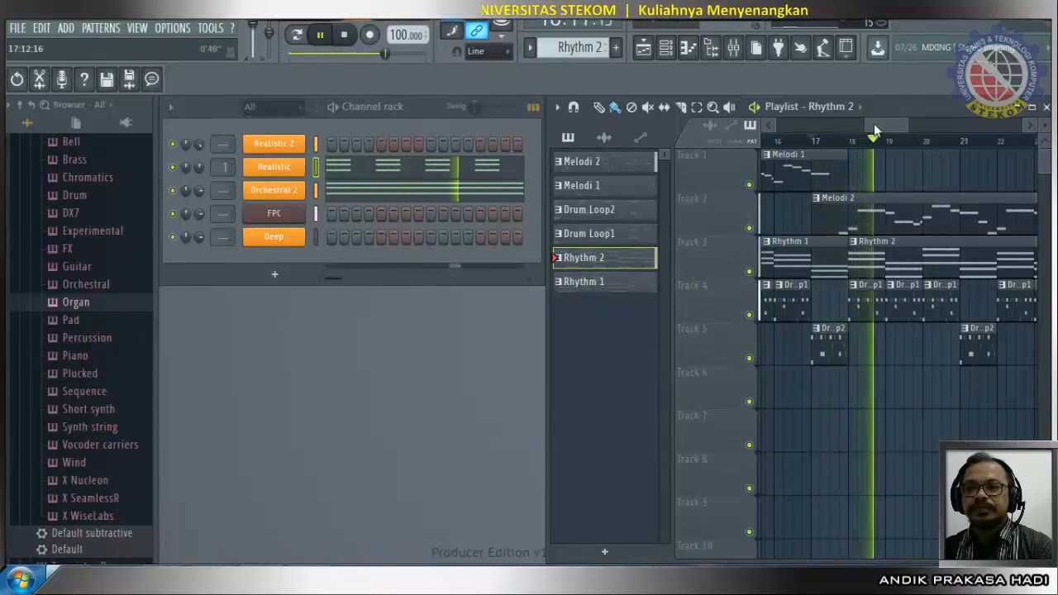
left_click_drag(875, 124, 895, 131)
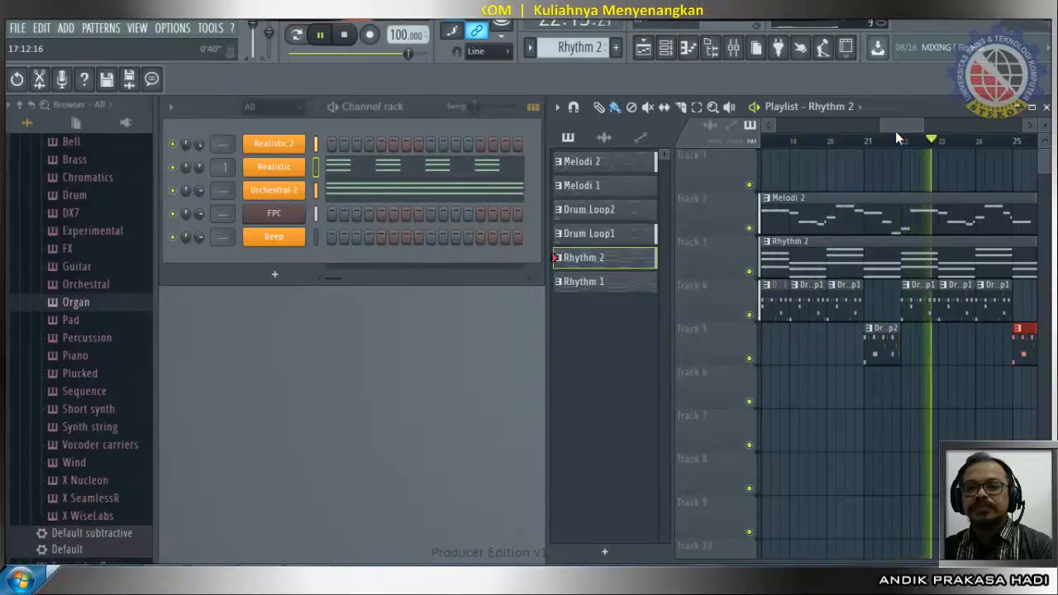
left_click(344, 34)
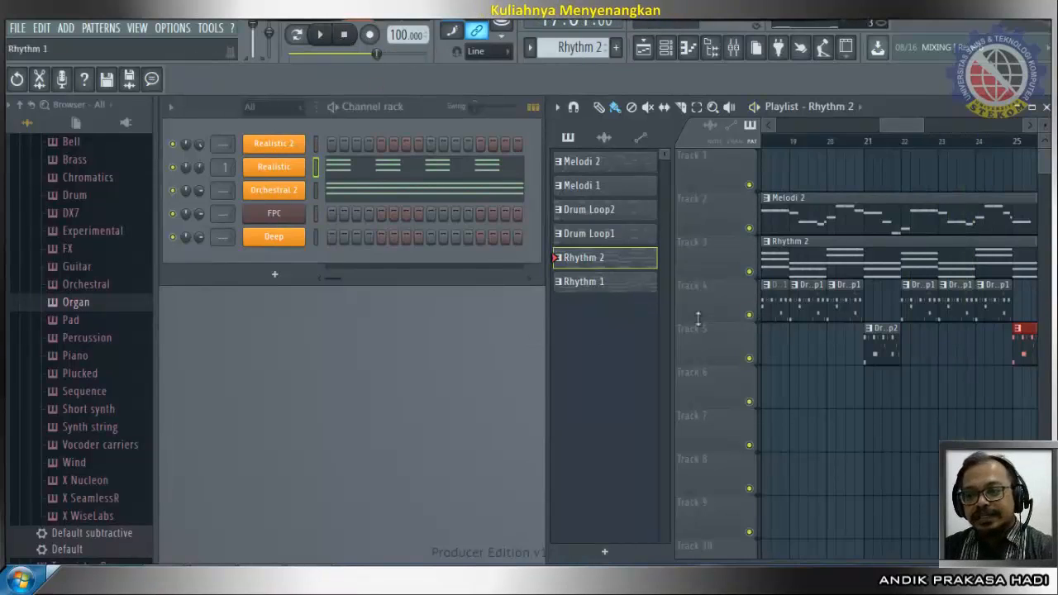
Reopen the Realistic channel's piano roll and place a two-step F5–A5–C6 chord on each beat of bar 5.
right_click(288, 173)
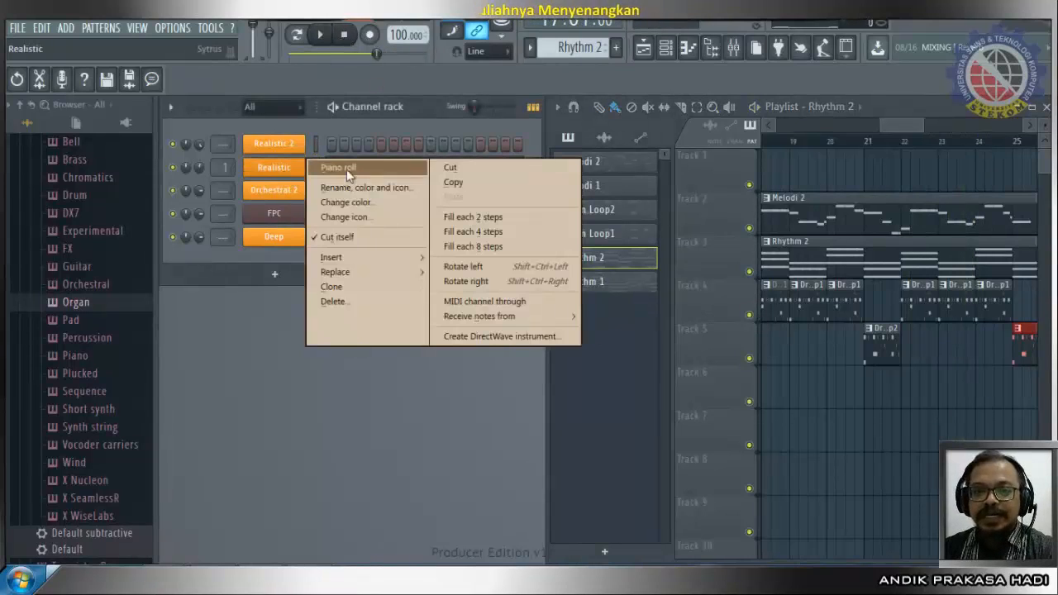
left_click(346, 168)
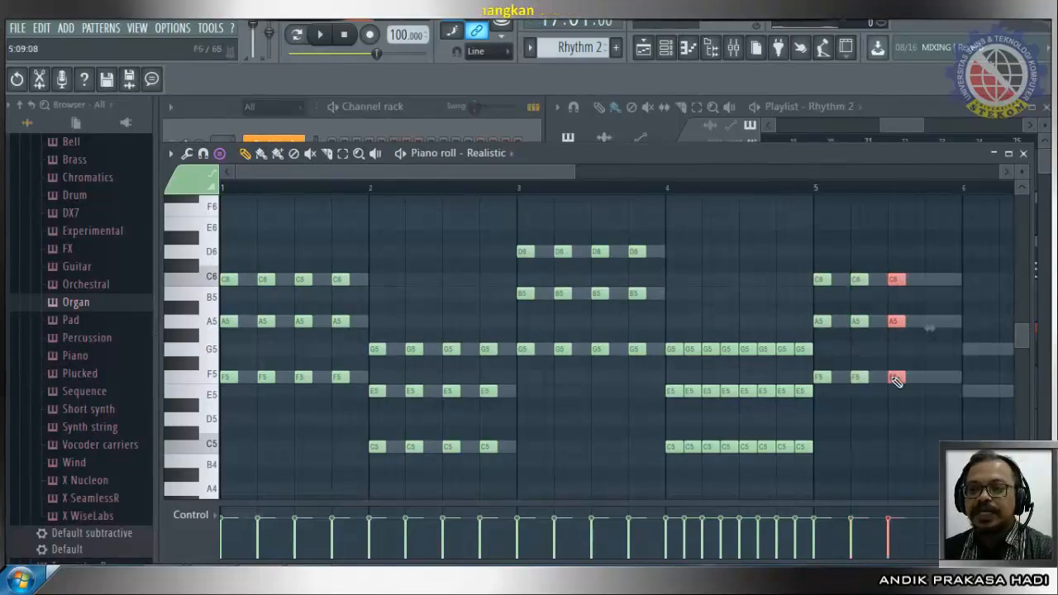
key("ctrl+b")
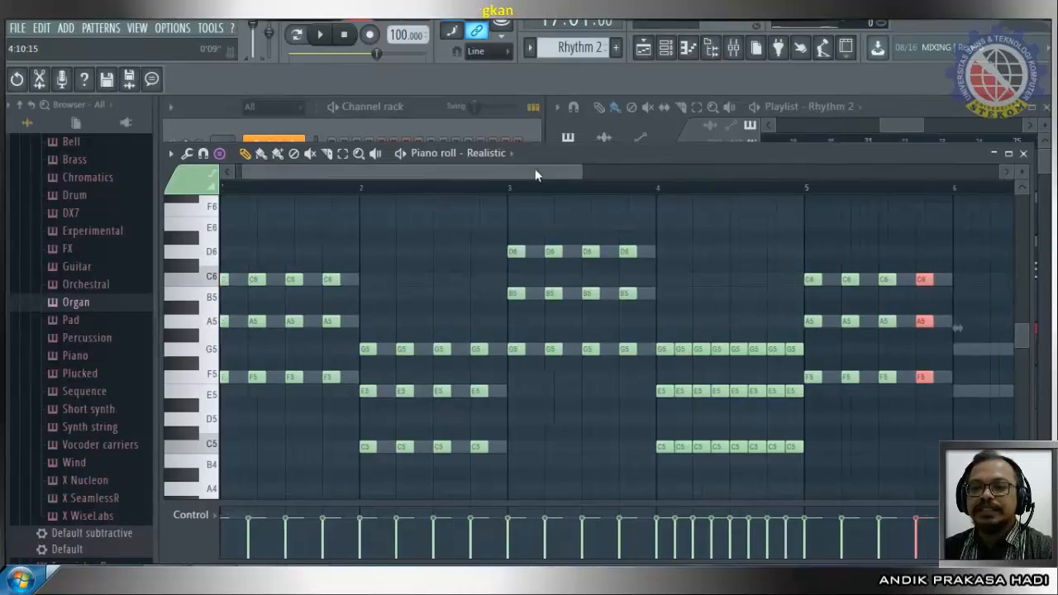
Place a two-step C5–E5–G5 chord on each of the four beats of bar 6.
left_click_drag(534, 169, 697, 203)
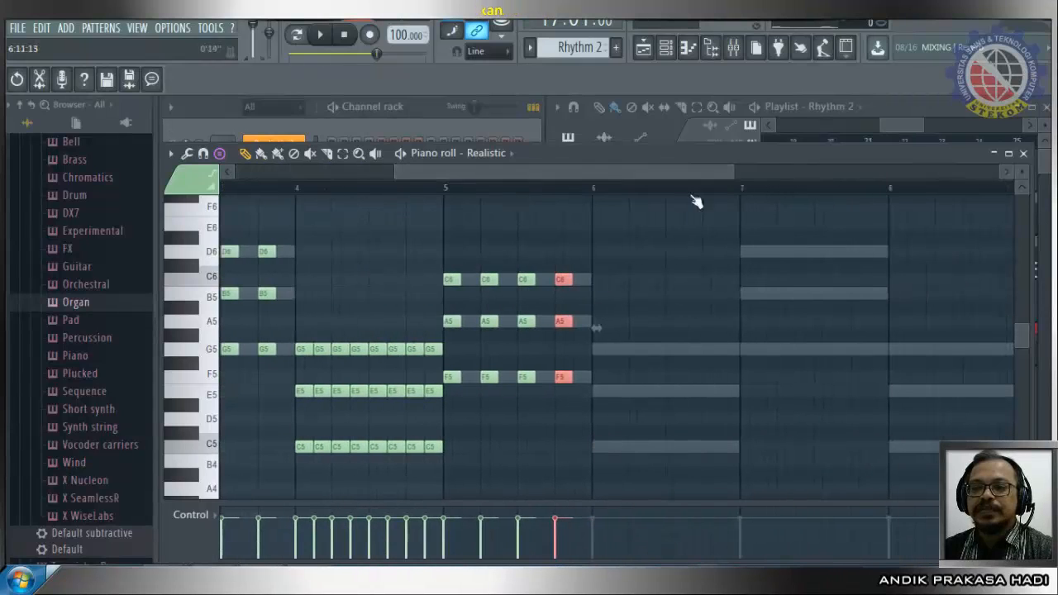
left_click(593, 449)
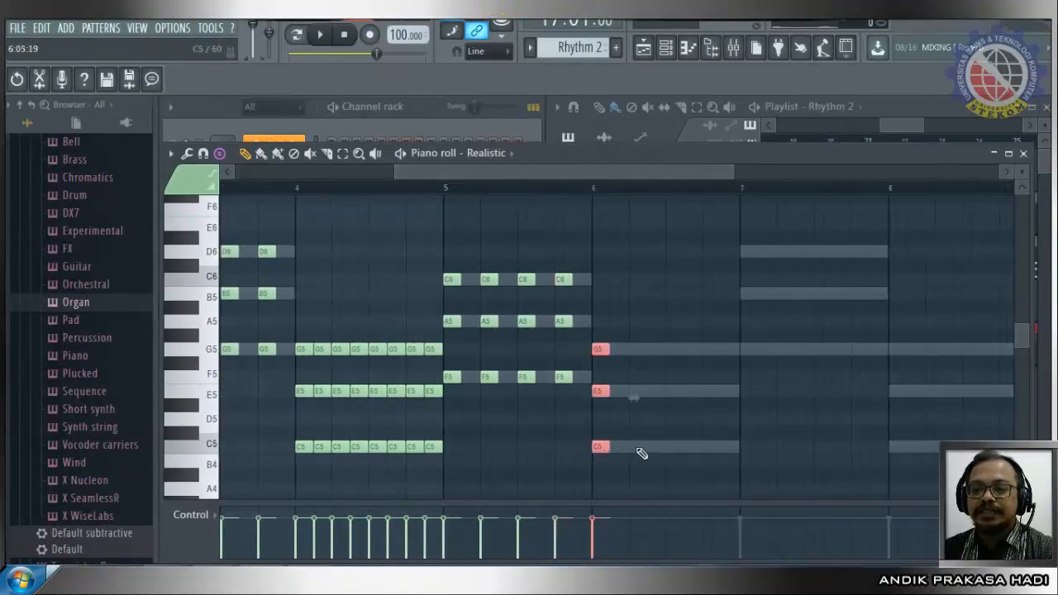
key("ctrl+b")
key("ctrl+b")
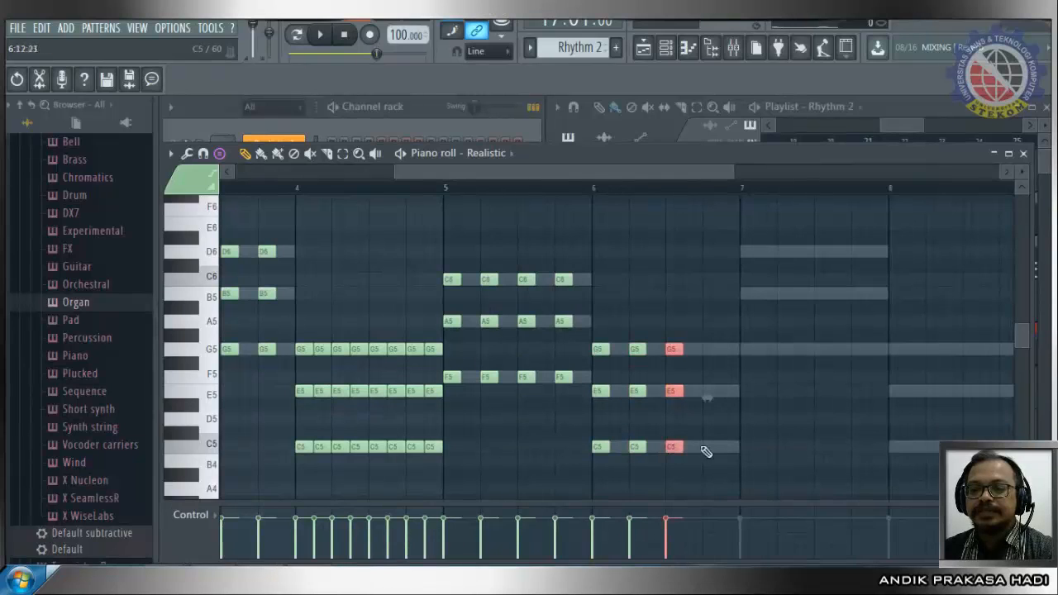
key("ctrl+b")
Place a two-step G5–B5–D6 chord on each of the four beats of bar 7.
left_click(744, 349)
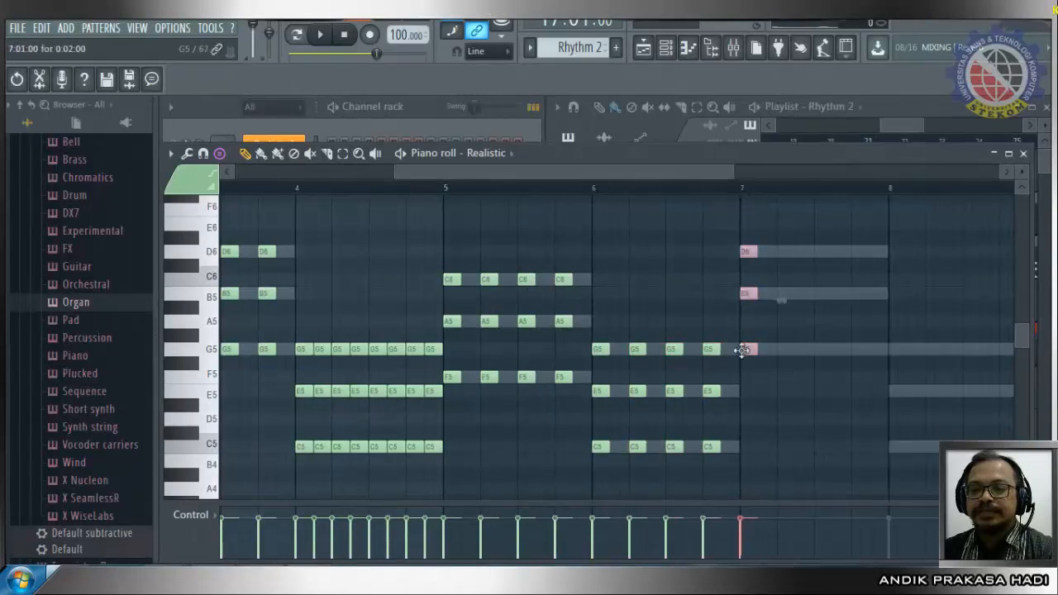
left_click(781, 350)
key("ctrl+b")
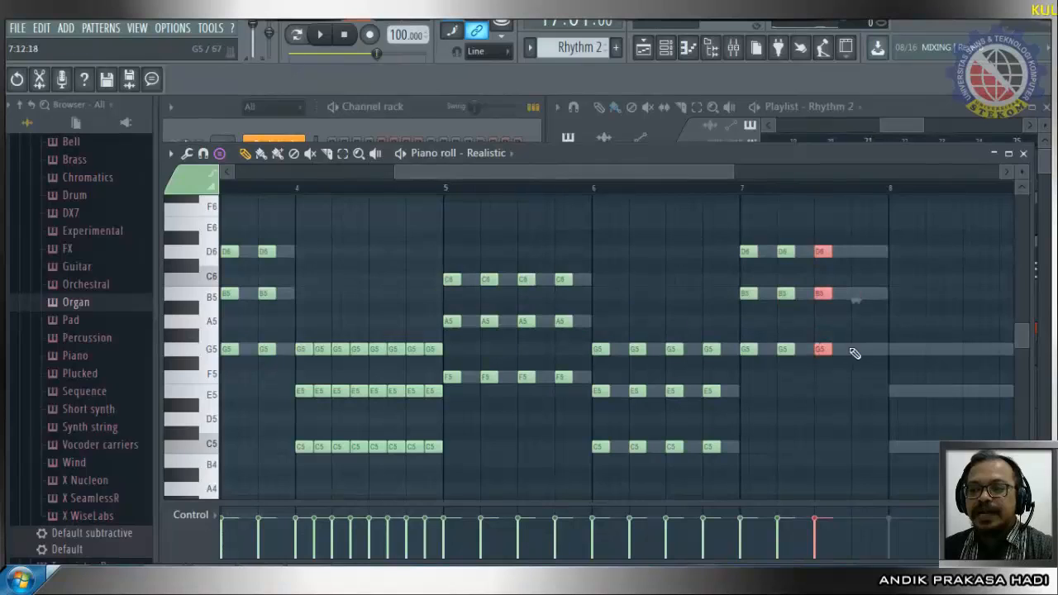
Place a two-step C5–E5–G5 chord on each beat of bar 8, and close the piano roll.
left_click(901, 447)
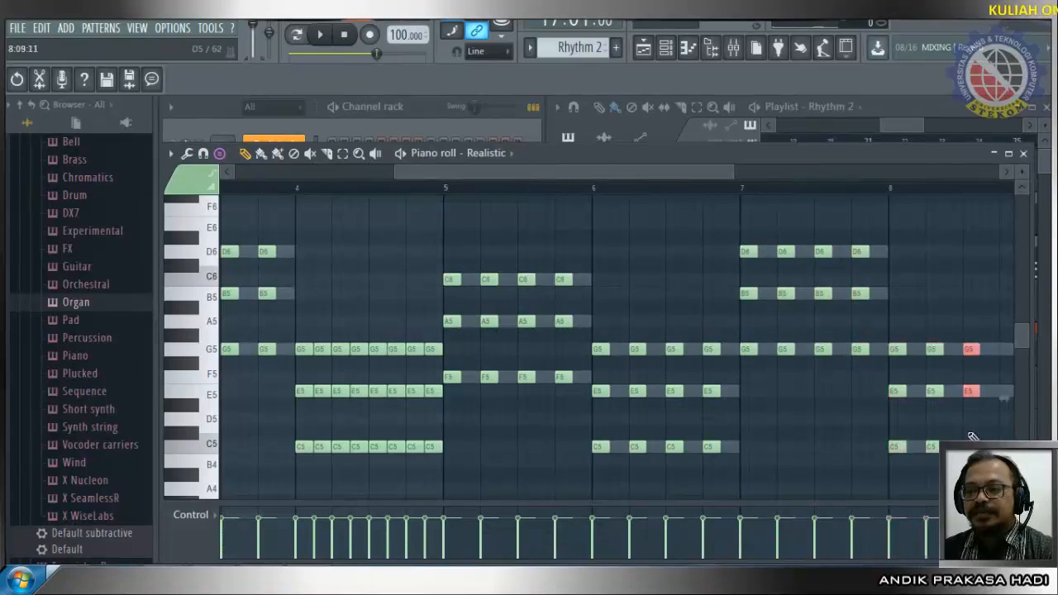
scroll(705, 174, "right", 5)
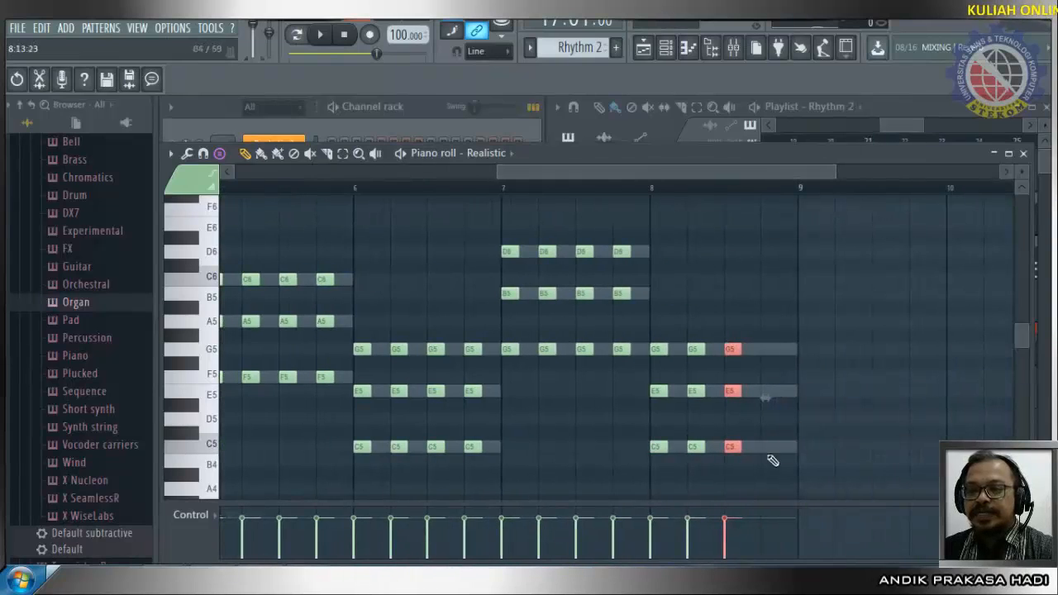
key("ctrl+b")
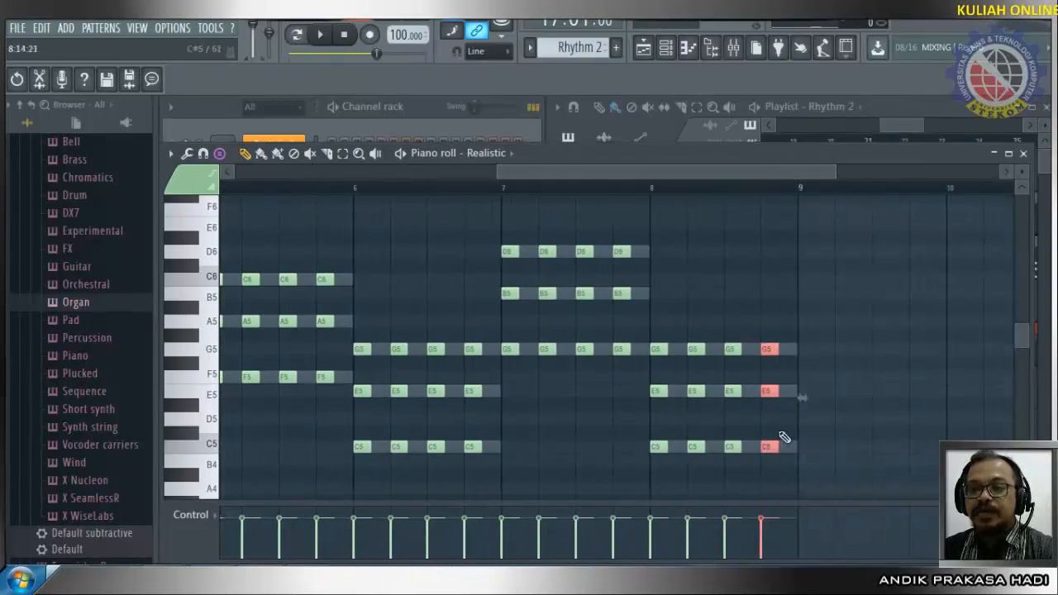
left_click(1024, 154)
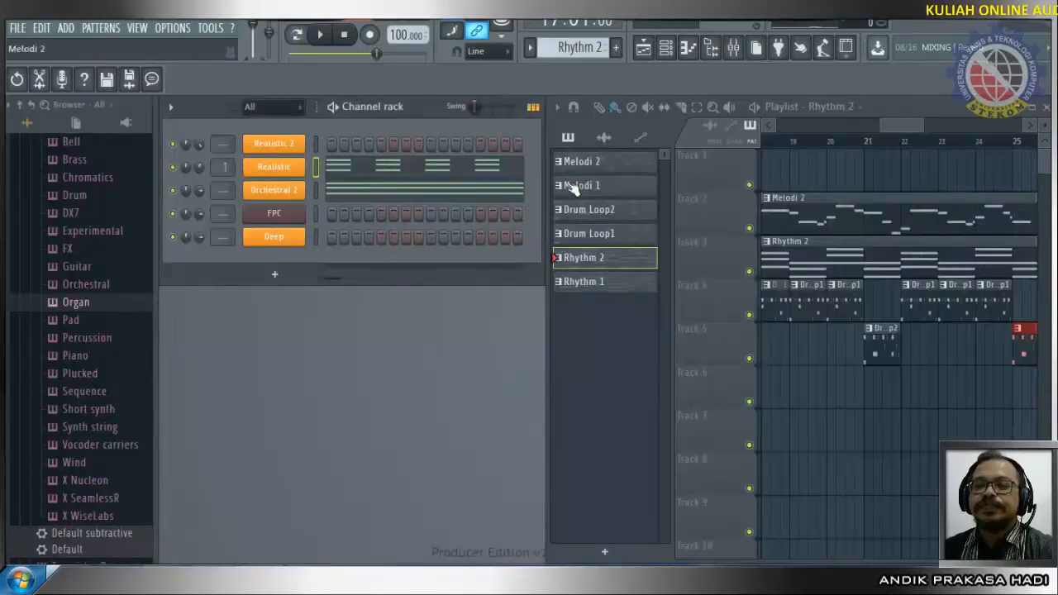
Play the whole arrangement from the beginning to check how the parts fit together, and stop playback.
left_click_drag(883, 126, 760, 153)
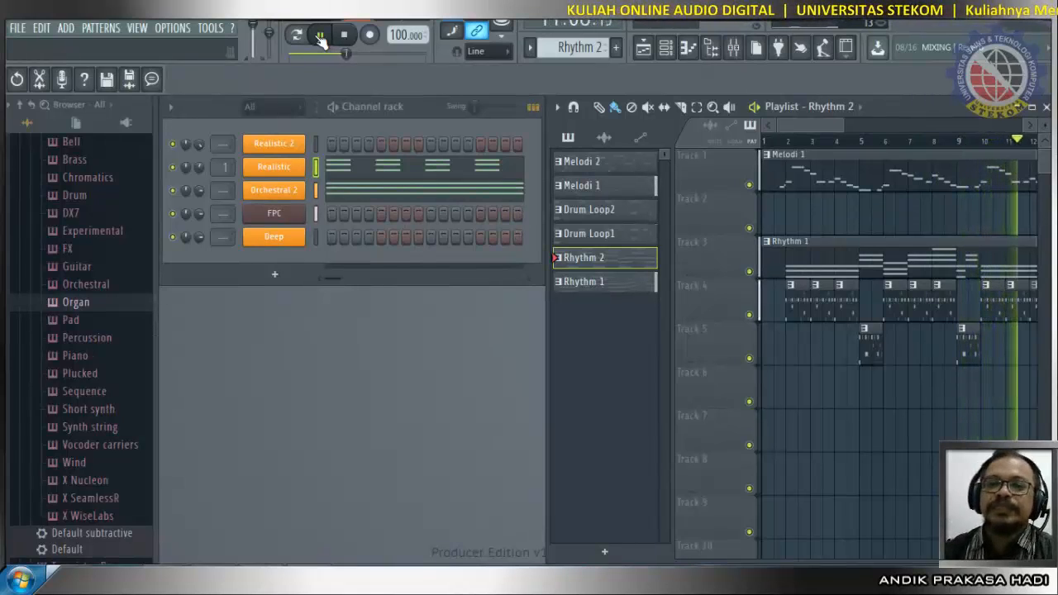
left_click(353, 38)
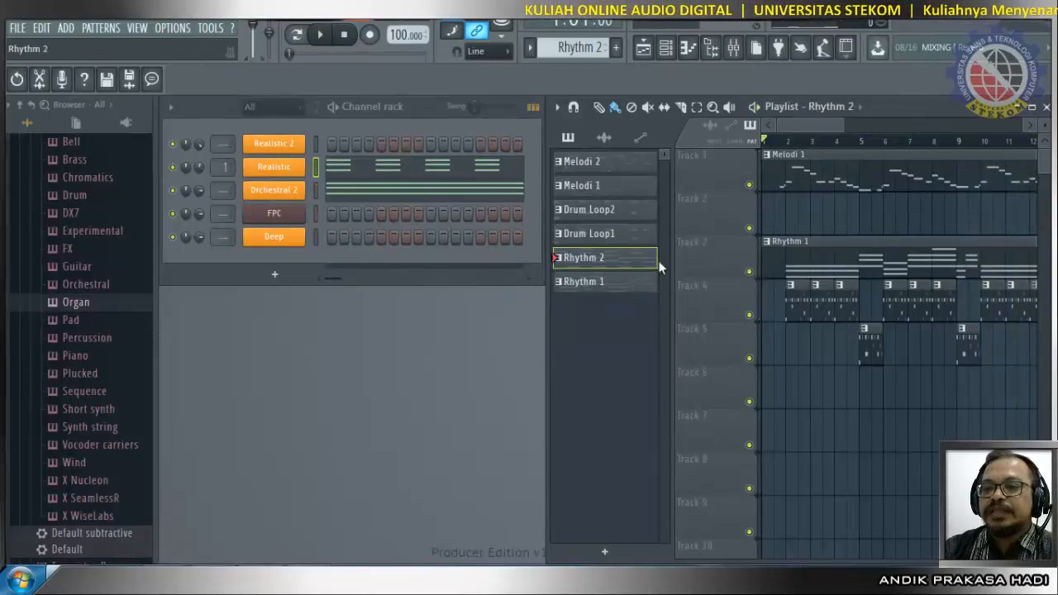
In Rhythm 1's Orchestral 2 part, move the G5–B5–D6 chord in bar 9 to start on beat 3, and close the piano roll.
left_click(611, 284)
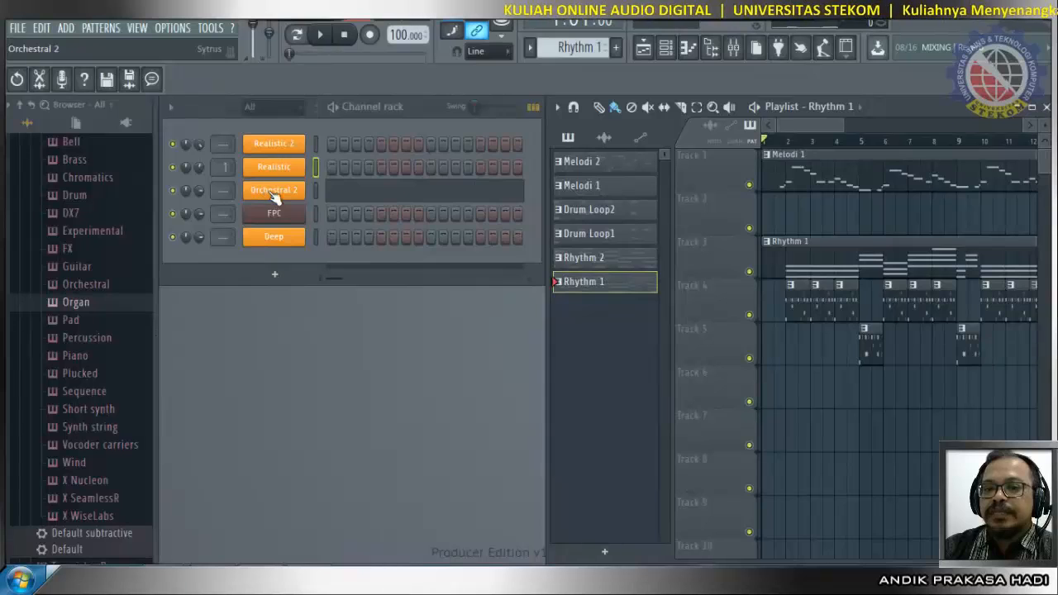
right_click(275, 196)
left_click(331, 189)
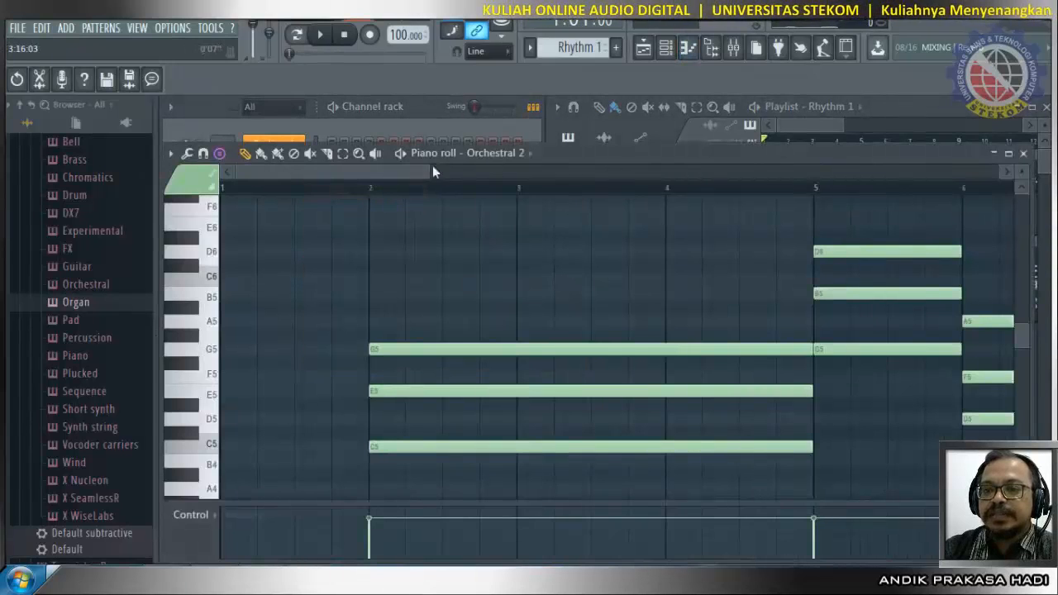
left_click_drag(432, 169, 614, 188)
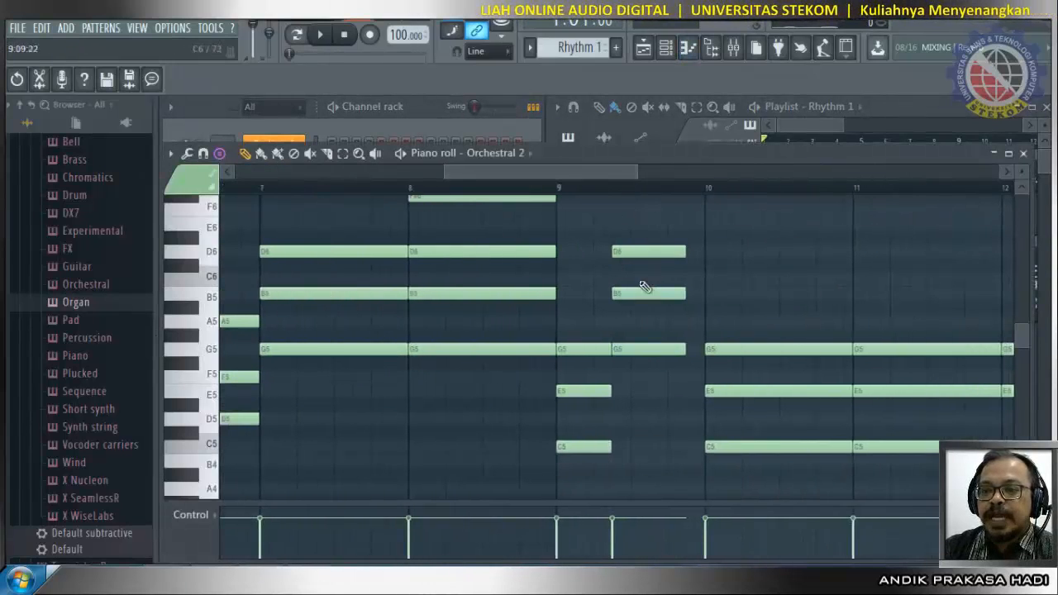
left_click_drag(644, 253, 660, 255)
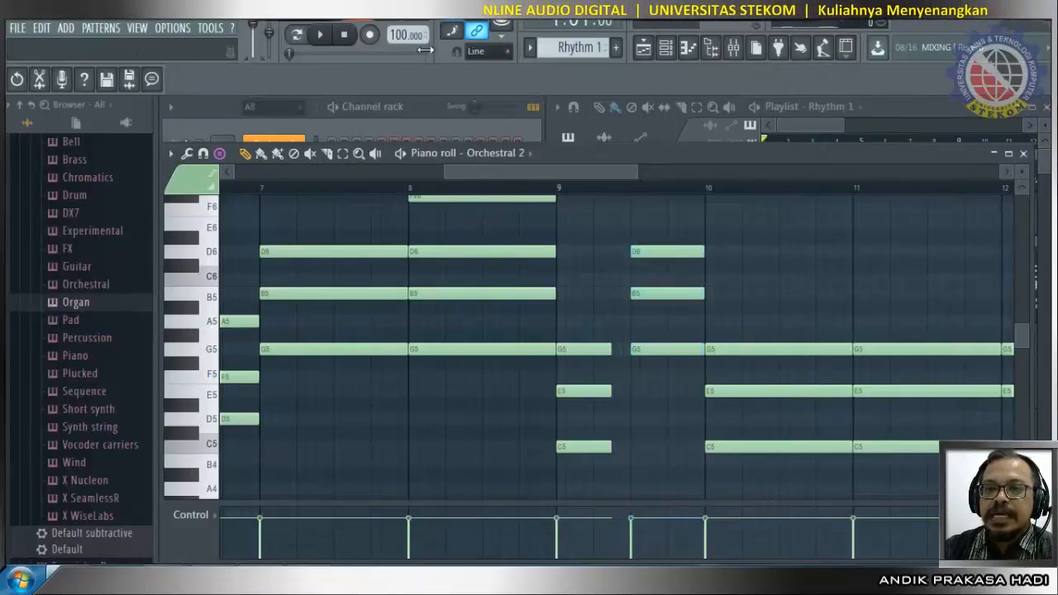
left_click(1023, 153)
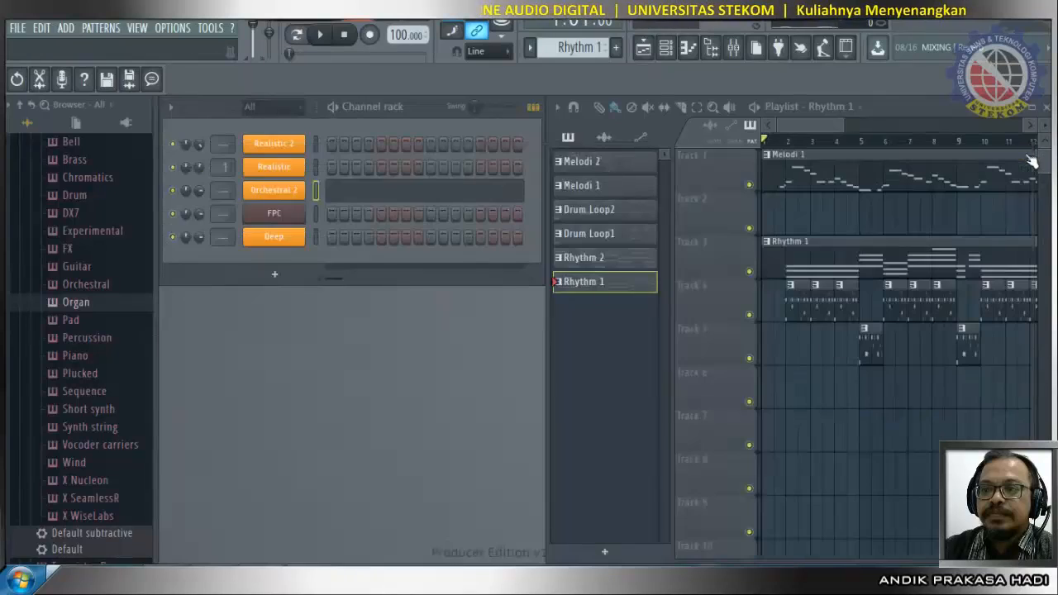
Play the arrangement from the start of bar 7 through the Rhythm 2 section to check the moved chord and the new chords.
left_click_drag(807, 128, 826, 124)
left_click(818, 140)
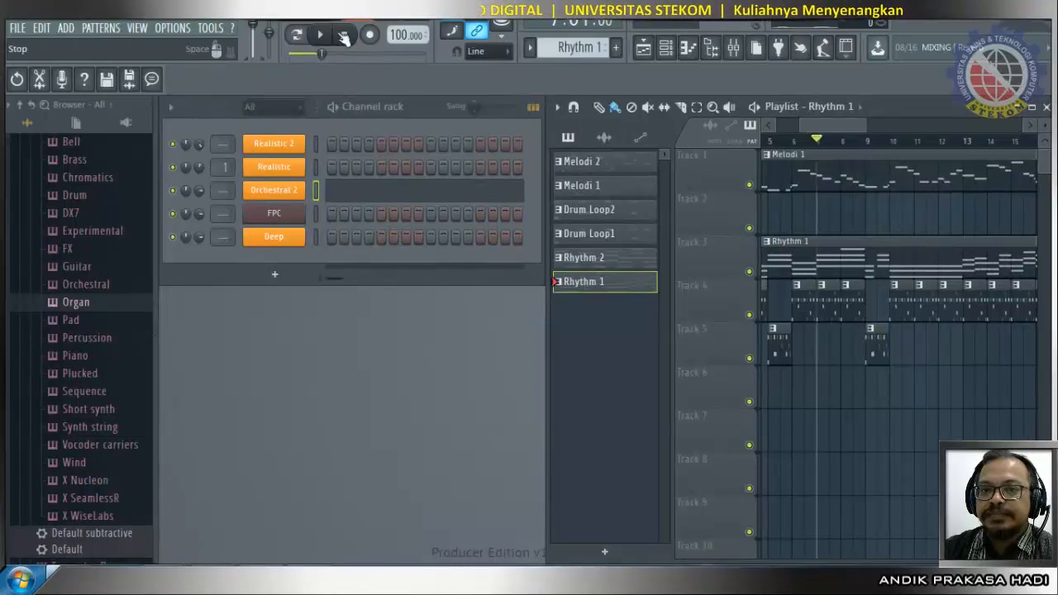
left_click(321, 35)
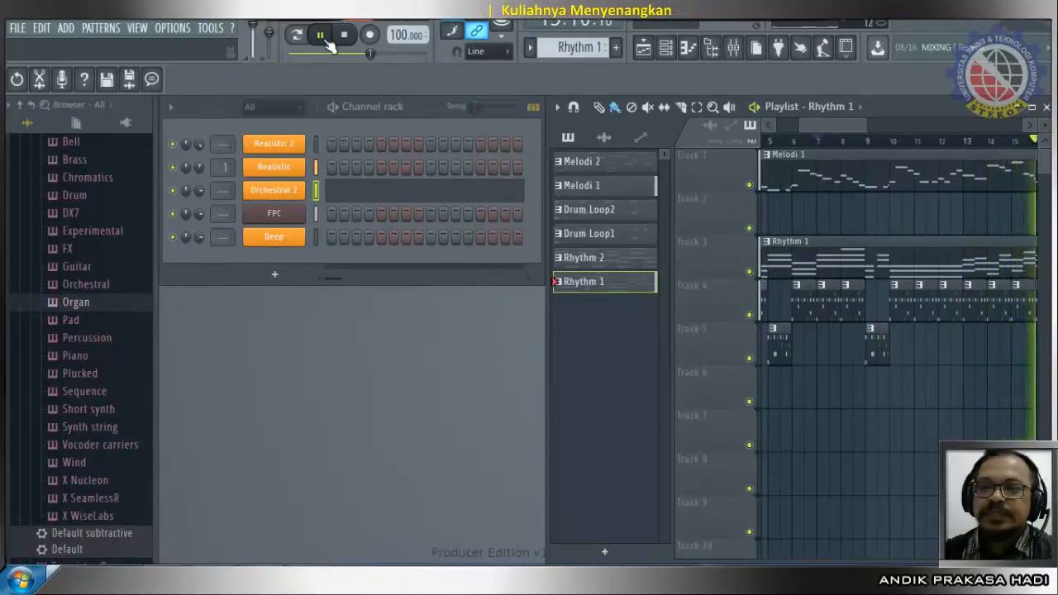
left_click_drag(826, 126, 884, 130)
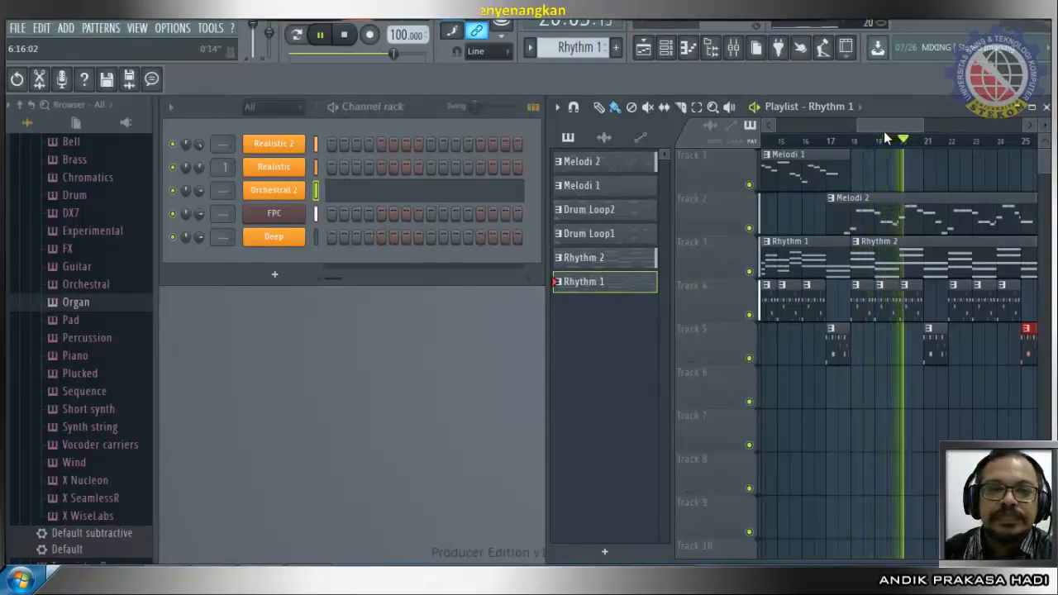
Lower the Realistic channel's volume to about 49% during playback, and stop playback.
left_click_drag(198, 171, 198, 199)
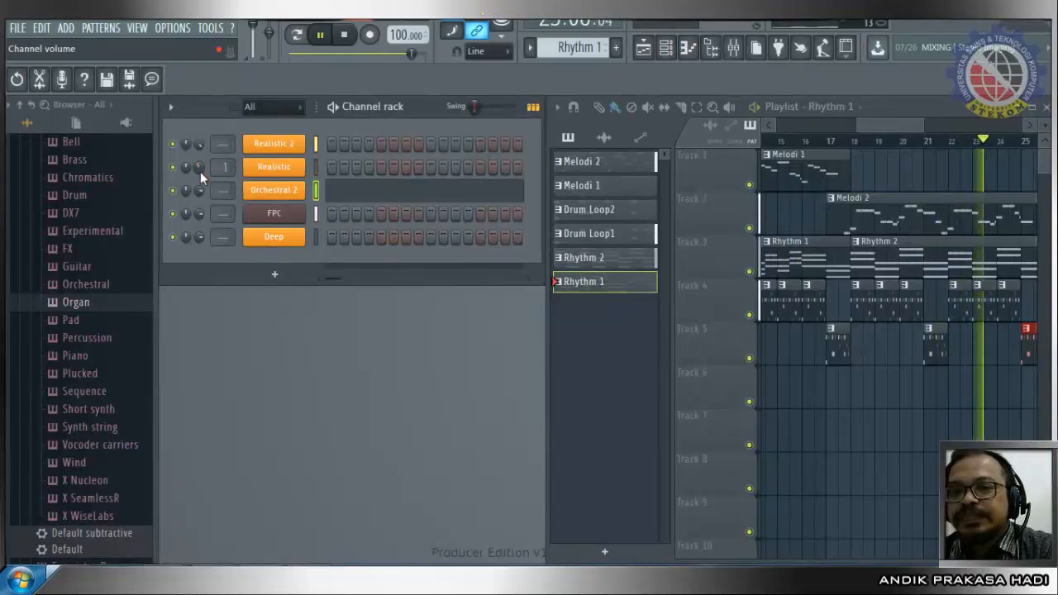
left_click_drag(200, 171, 200, 196)
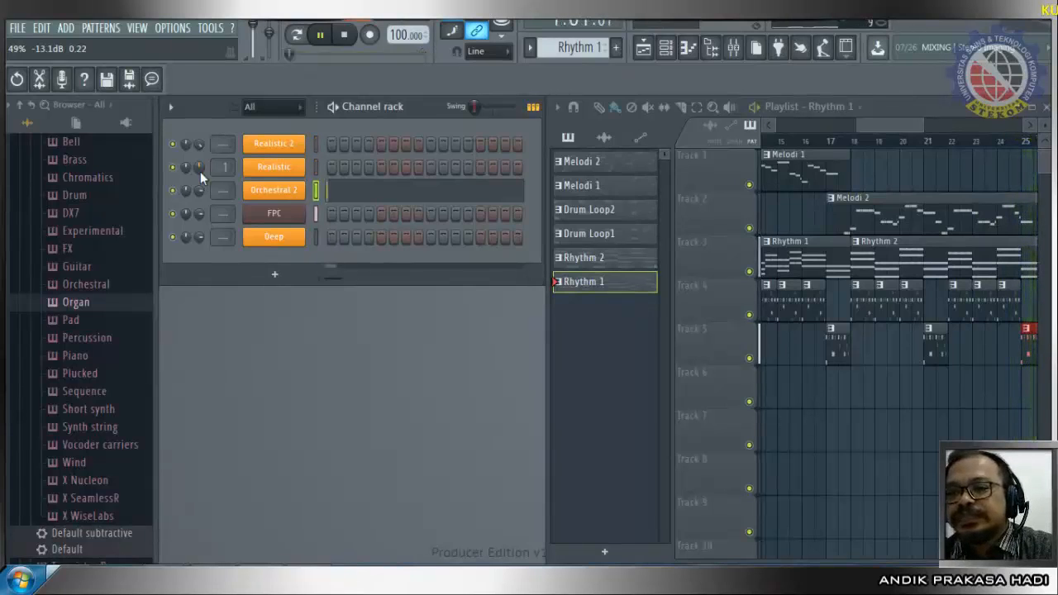
left_click(344, 34)
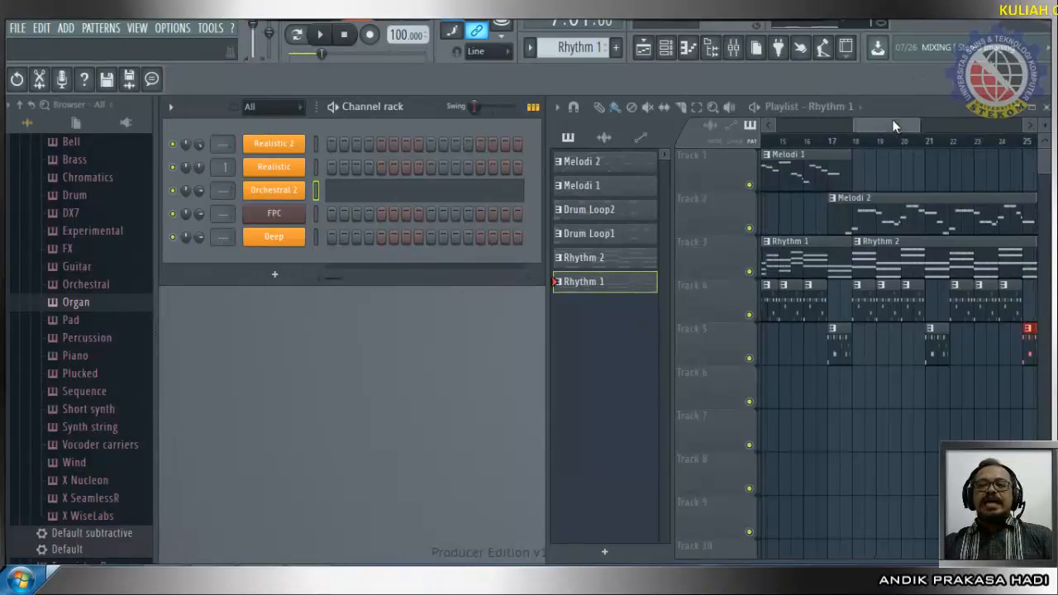
Move the playlist's playback position back to the start of bar 2.
left_click_drag(892, 119, 798, 140)
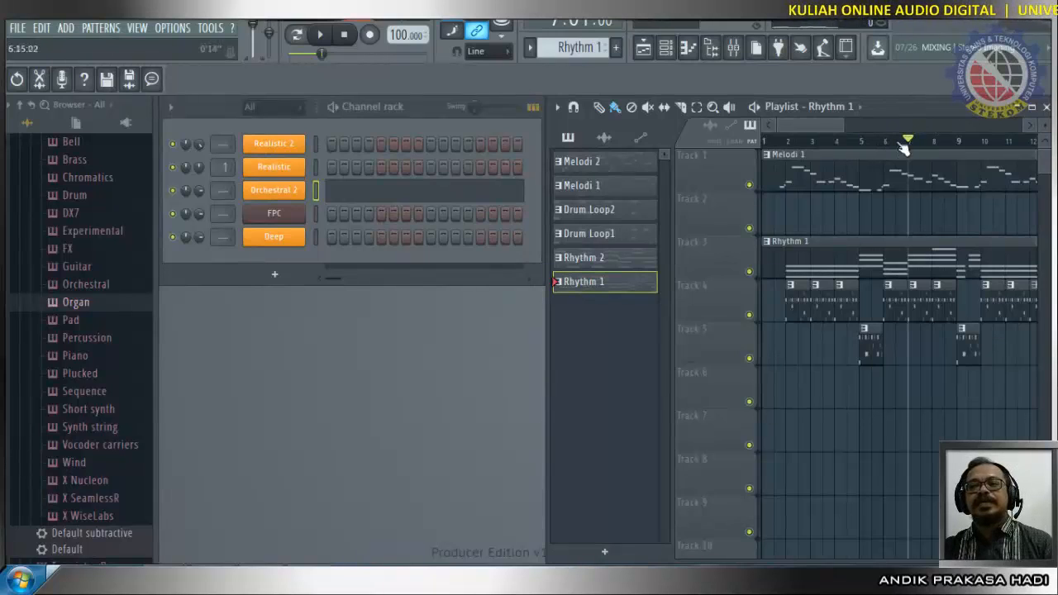
mouse_move(907, 146)
left_mouse_down()
mouse_move(800, 146)
mouse_move(791, 163)
left_mouse_up()
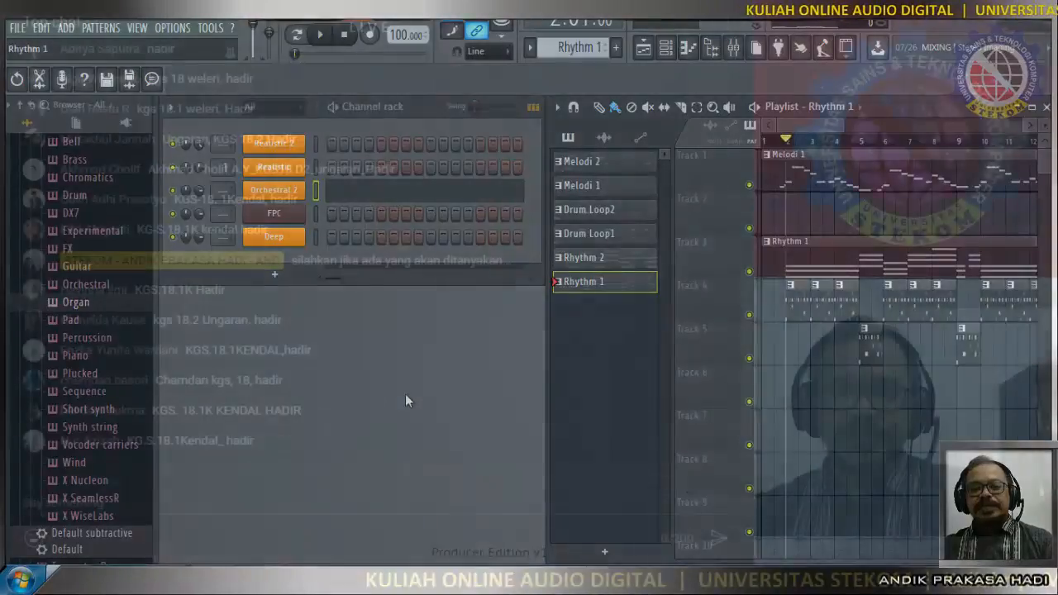